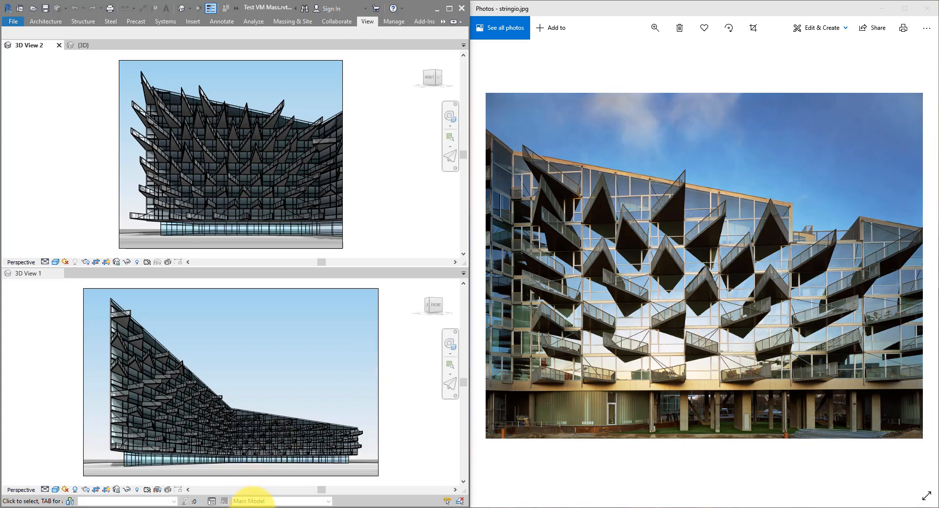
Bring up the reference photo of the building's pointed corner and zoom in on its balconies.
{"action": "mouse_move", "coordinate": [255, 507]}
{"action": "left_click", "coordinate": [328, 481]}
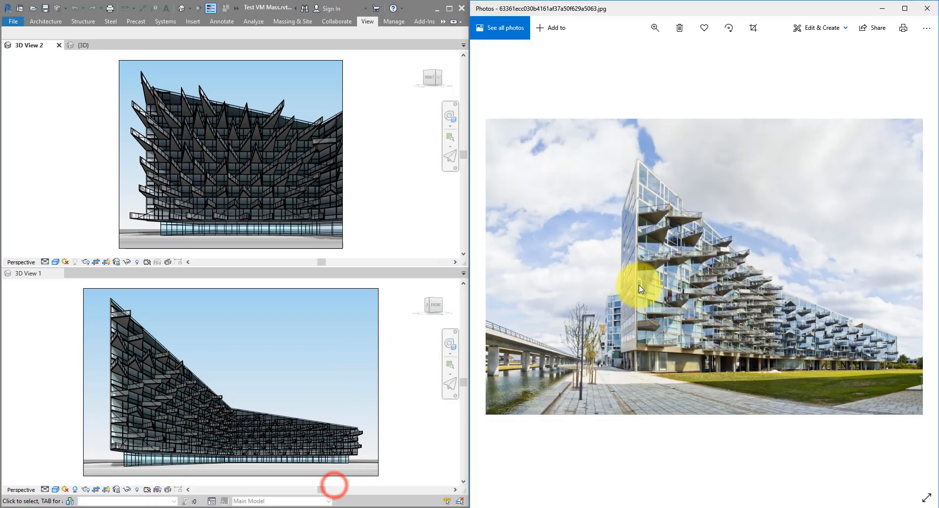
{"action": "double_click", "coordinate": [704, 277]}
{"action": "left_click_drag", "start_coordinate": [737, 186], "coordinate": [713, 192]}
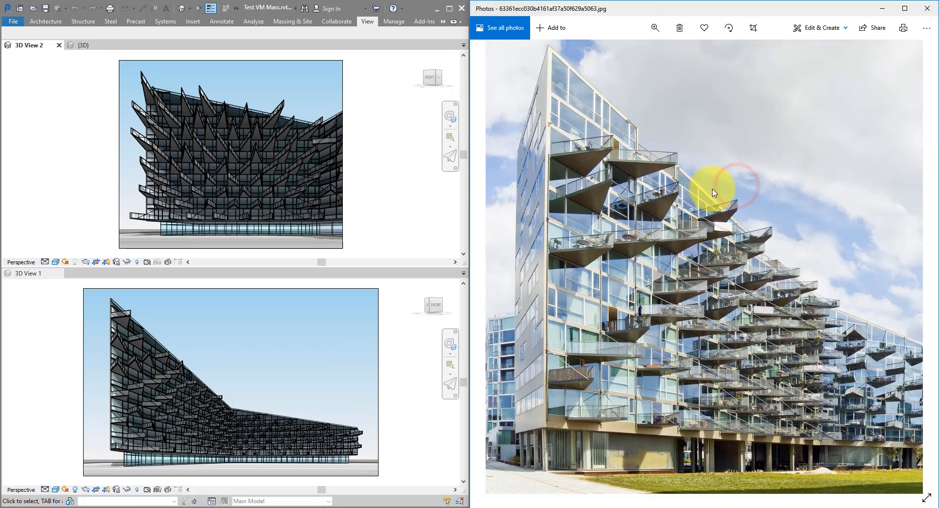
{"action": "left_click", "coordinate": [247, 363]}
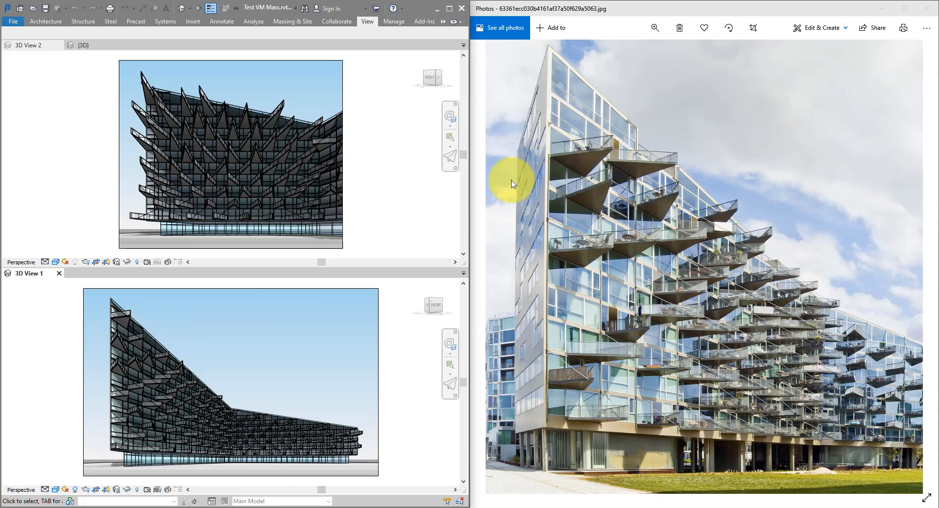
Maximize the Revit window and orbit the VM house mass in its {3D} view to examine the balcony panels.
{"action": "left_click", "coordinate": [449, 11]}
{"action": "left_click", "coordinate": [90, 43]}
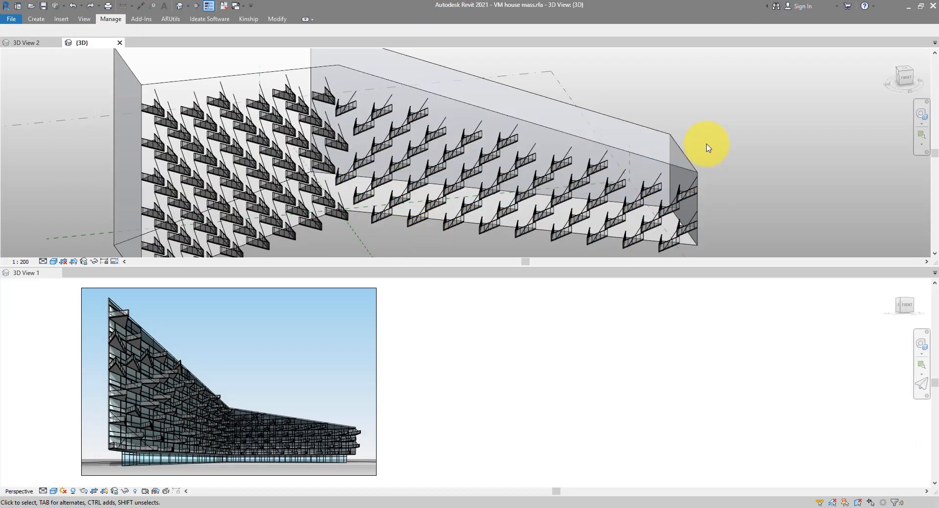
{"action": "middle_click_drag", "start_coordinate": [586, 95], "coordinate": [536, 227], "text": "shift"}
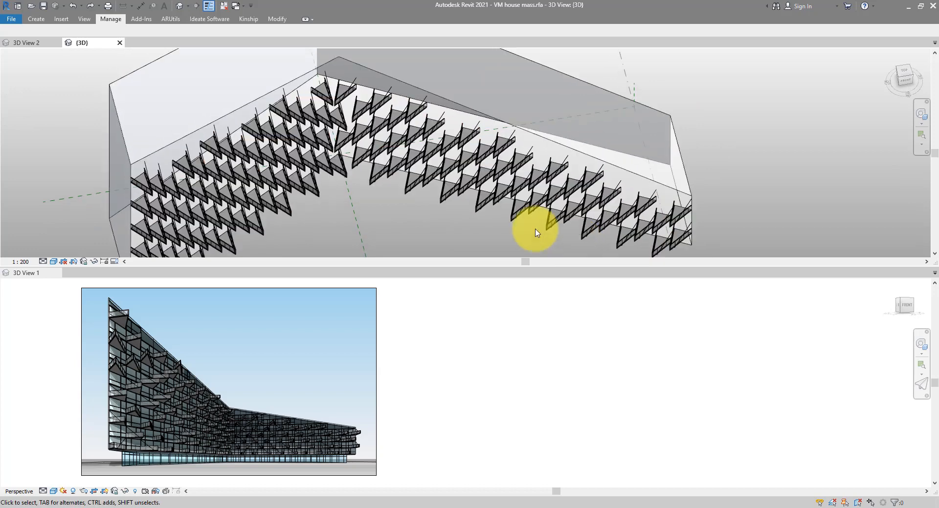
{"action": "mouse_move", "coordinate": [385, 201]}
{"action": "middle_mouse_down", "text": "shift"}
{"action": "mouse_move", "coordinate": [394, 253]}
{"action": "mouse_move", "coordinate": [392, 194]}
{"action": "middle_mouse_up", "text": "shift"}
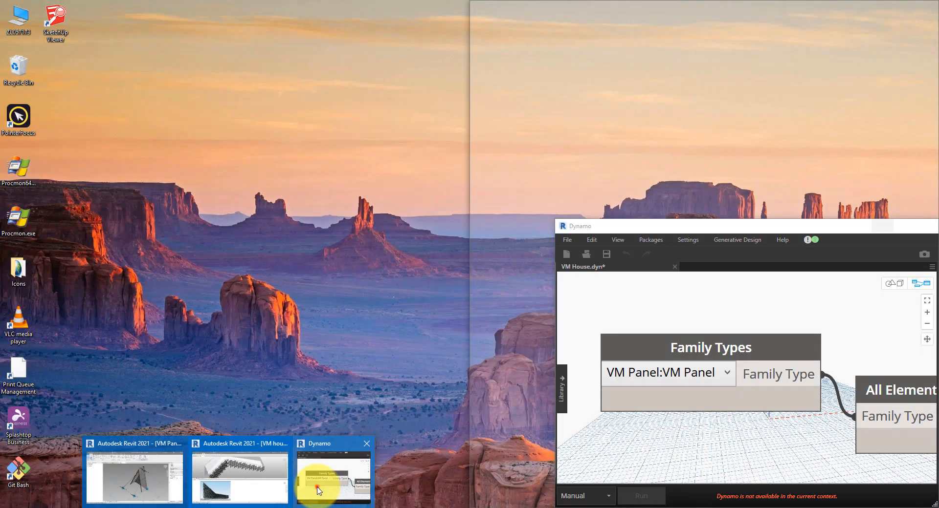
Switch to Dynamo, run the VM House graph on the VM Panel family type and inspect the balcony panels from several angles.
{"action": "left_click", "coordinate": [314, 484]}
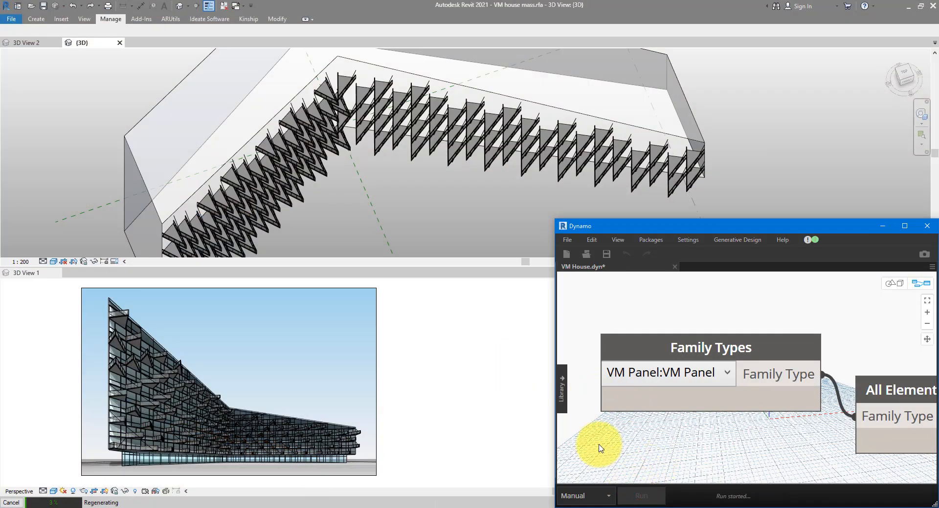
{"action": "left_click", "coordinate": [440, 214]}
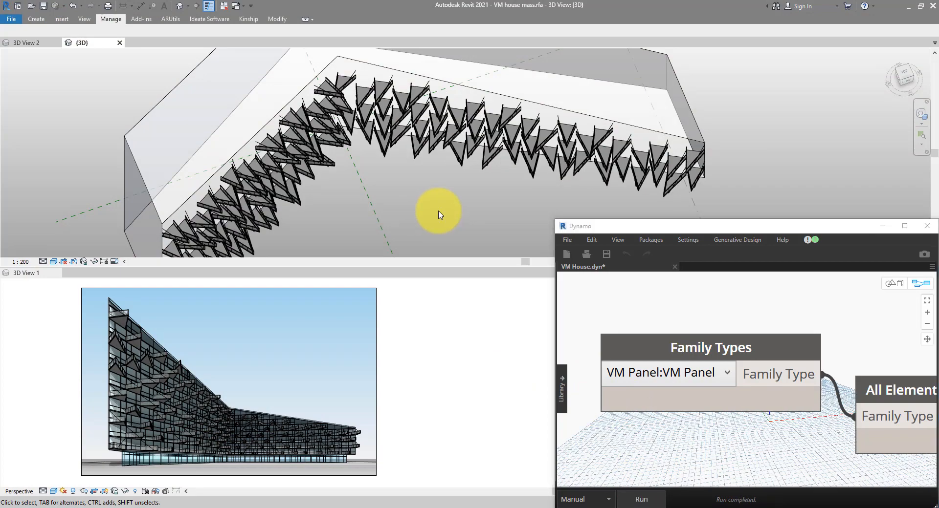
{"action": "middle_click_drag", "start_coordinate": [436, 207], "coordinate": [456, 153], "text": "shift"}
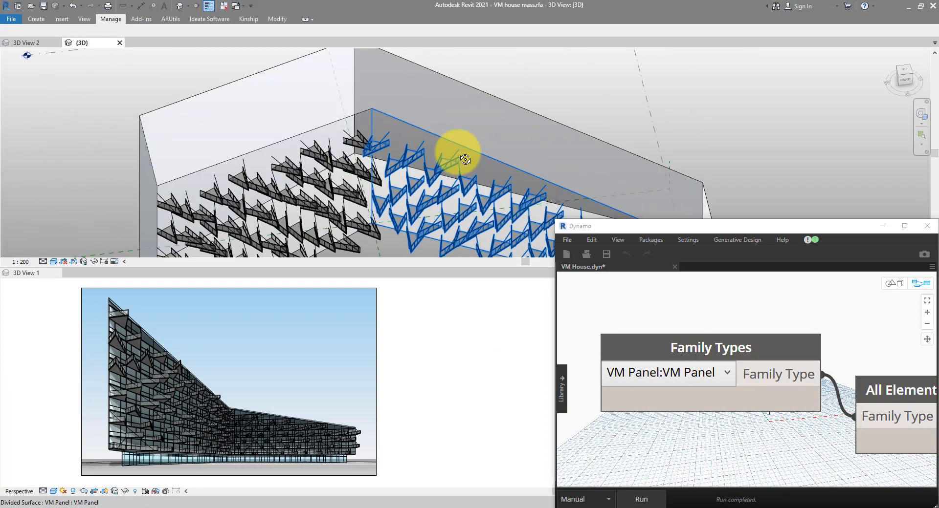
{"action": "middle_click_drag", "start_coordinate": [394, 203], "coordinate": [433, 191], "text": "shift"}
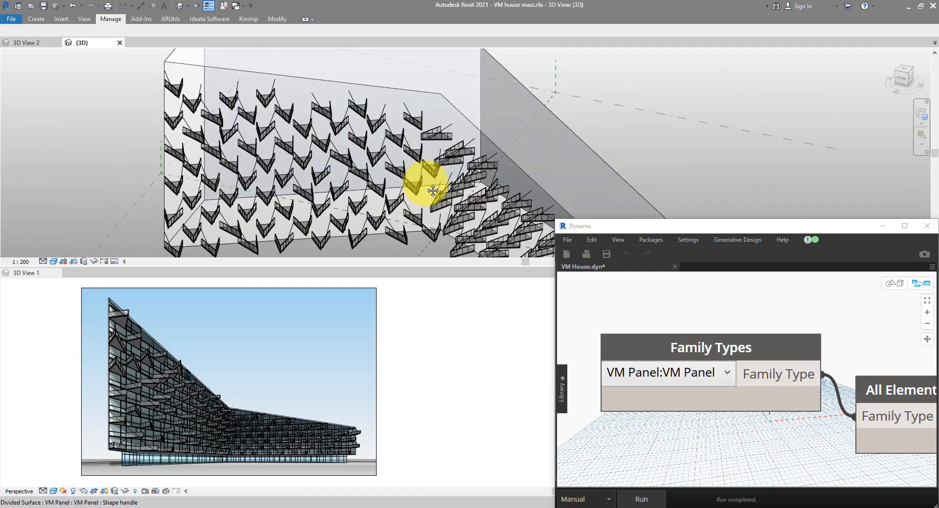
Switch to the Test VM Mass project, enlarge its upper view area and inspect the building in the default 3D view.
{"action": "left_click", "coordinate": [27, 43]}
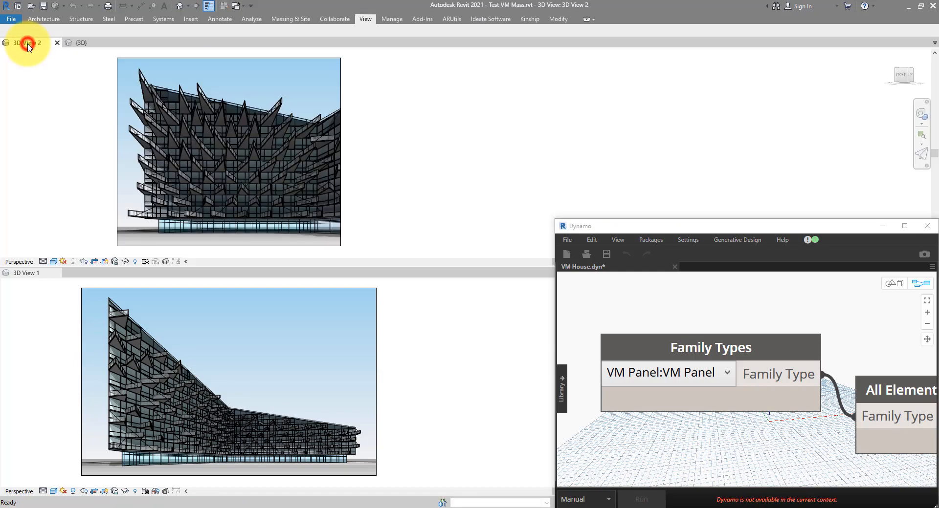
{"action": "left_click_drag", "start_coordinate": [352, 266], "coordinate": [352, 440]}
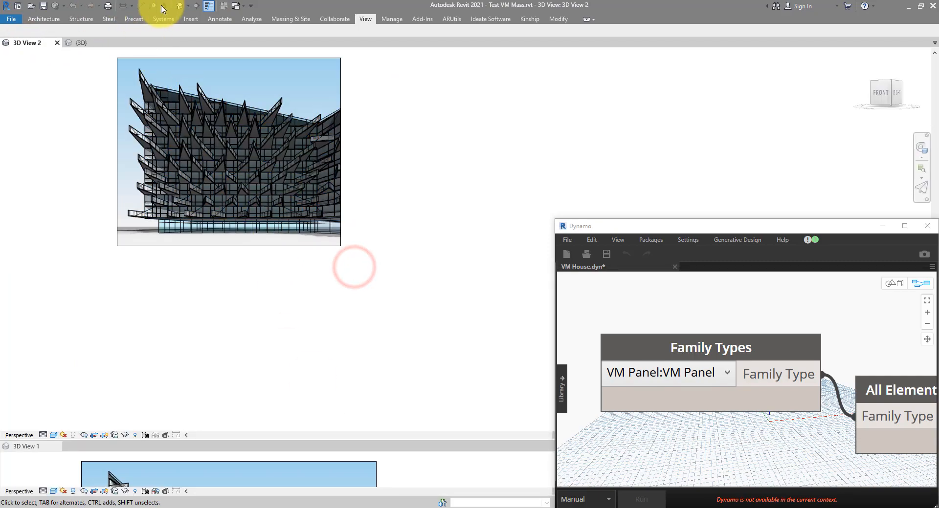
{"action": "left_click", "coordinate": [180, 6]}
{"action": "middle_click_drag", "start_coordinate": [262, 180], "coordinate": [225, 212], "text": "shift"}
{"action": "scroll", "coordinate": [225, 214], "scroll_direction": "up", "scroll_amount": 3}
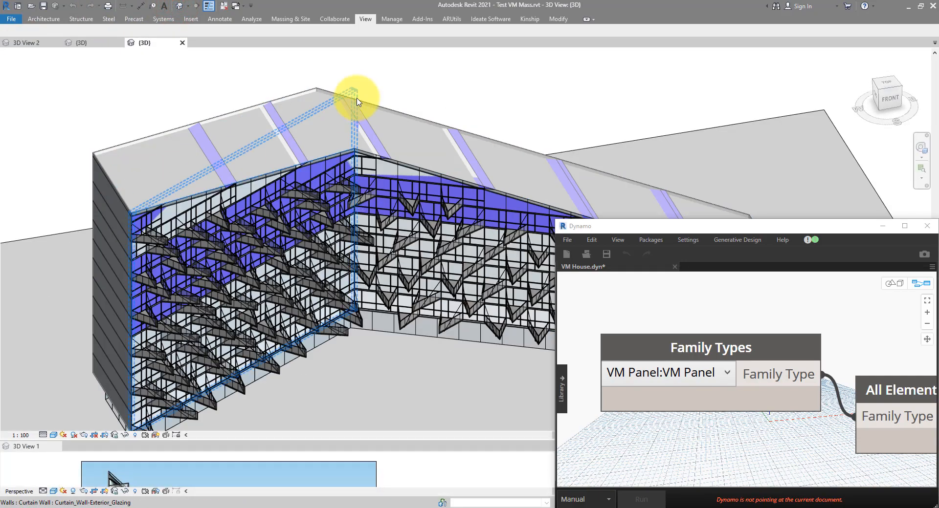
Turn shadows on in the 3D view, examine the facade balconies up close and turn shadows off again.
{"action": "left_click", "coordinate": [74, 435]}
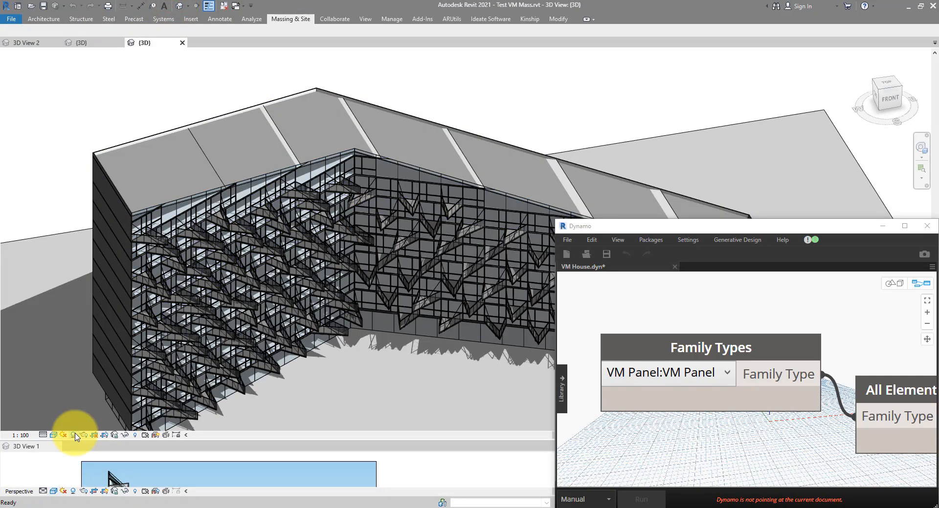
{"action": "middle_click_drag", "start_coordinate": [242, 337], "coordinate": [247, 306], "text": "shift"}
{"action": "scroll", "coordinate": [84, 257], "scroll_direction": "up", "scroll_amount": 2}
{"action": "middle_click_drag", "start_coordinate": [85, 258], "coordinate": [92, 125], "text": "shift"}
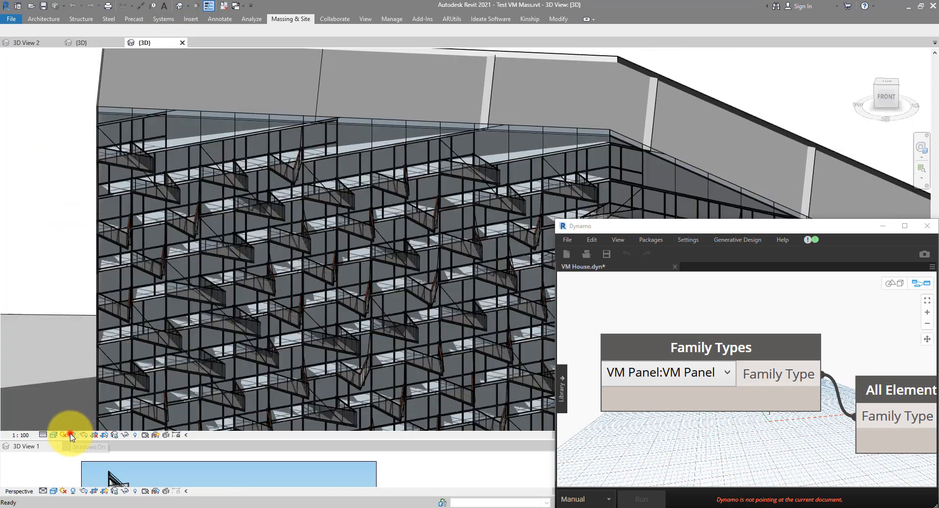
{"action": "left_click", "coordinate": [74, 434]}
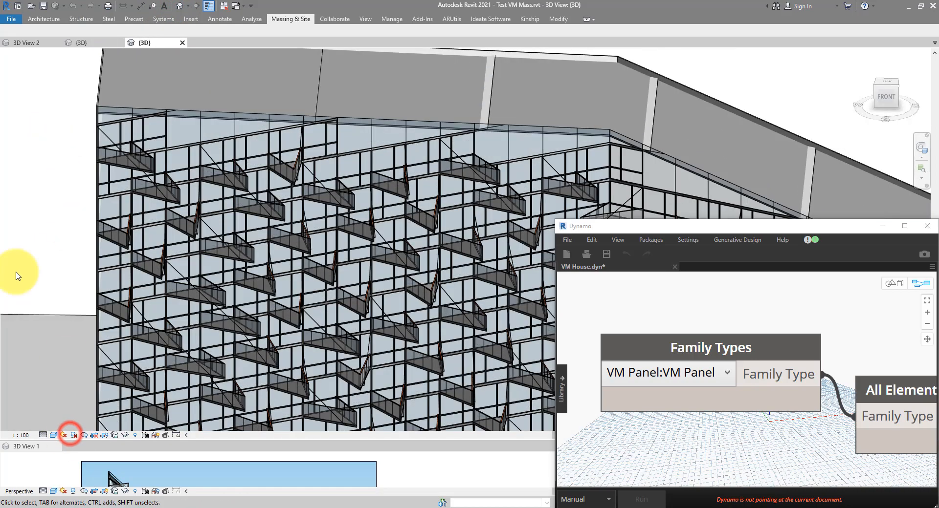
Close the Test VM Mass project, the VM house mass family and the VM House Dynamo graph without saving changes.
{"action": "left_click", "coordinate": [12, 20]}
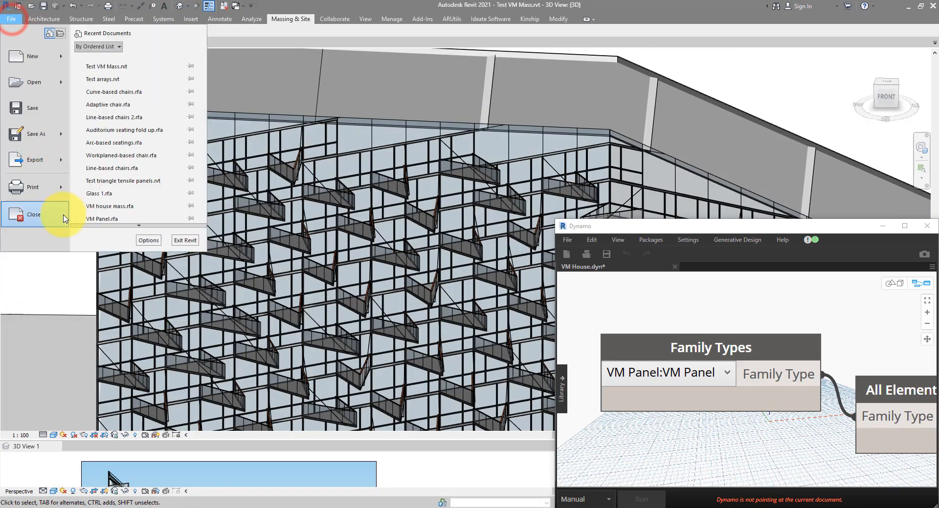
{"action": "left_click", "coordinate": [32, 213]}
{"action": "left_click", "coordinate": [481, 267]}
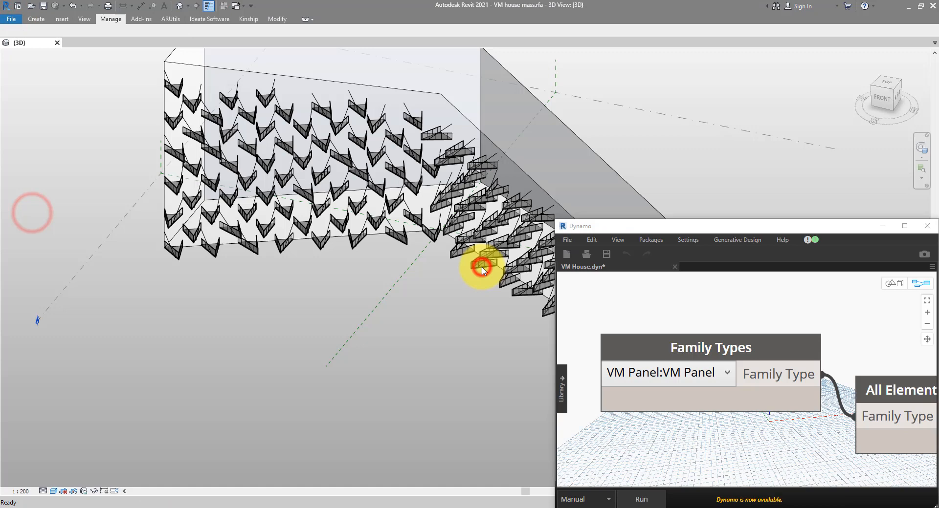
{"action": "left_click", "coordinate": [12, 20]}
{"action": "left_click", "coordinate": [49, 218]}
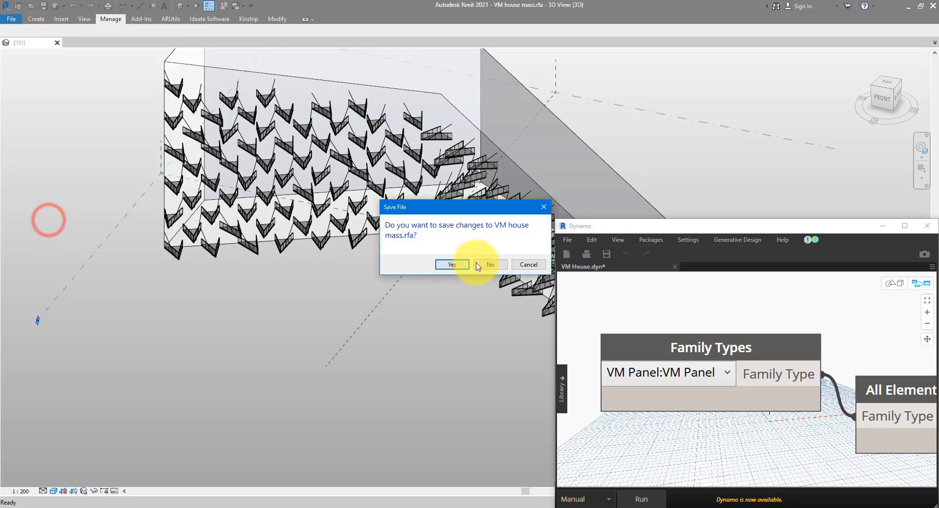
{"action": "left_click", "coordinate": [482, 266]}
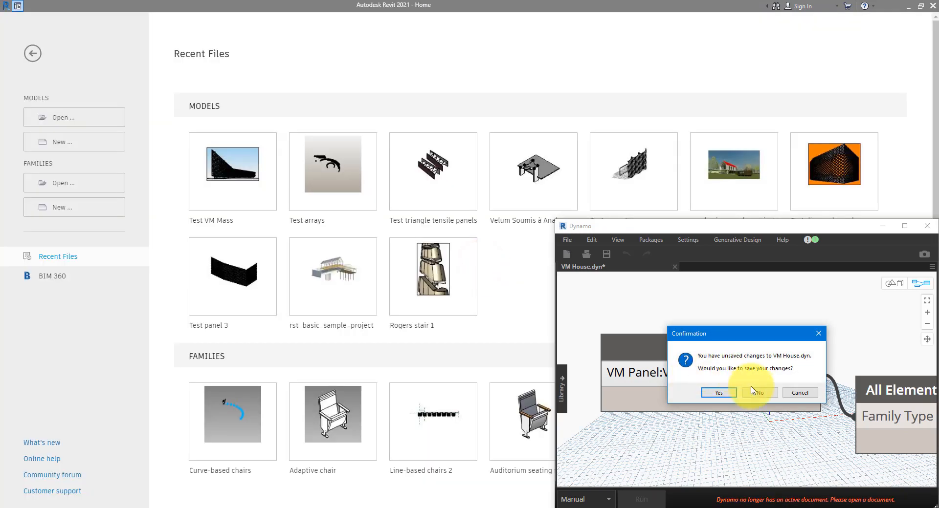
{"action": "left_click", "coordinate": [757, 394]}
{"action": "left_click", "coordinate": [883, 9]}
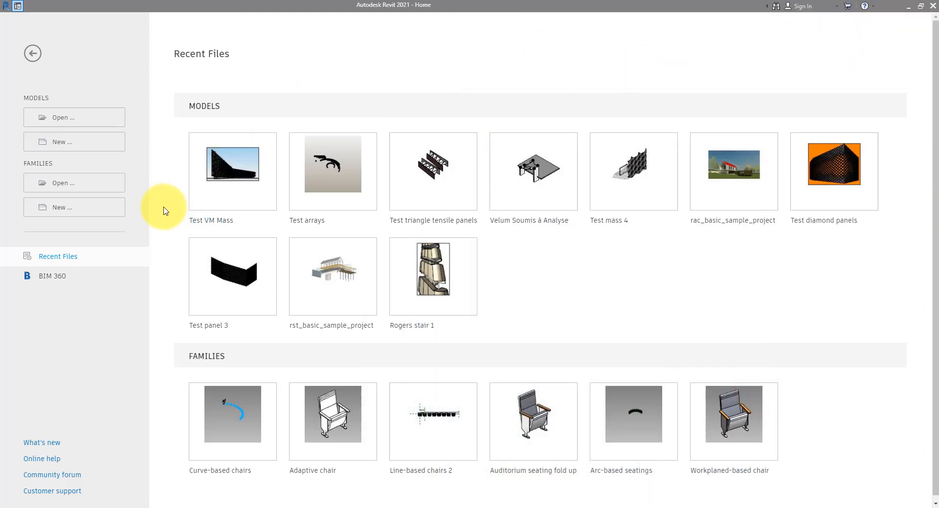
Create a new conceptual mass family from the Metric Mass.rft template in the Conceptual Mass folder.
{"action": "left_click", "coordinate": [106, 214]}
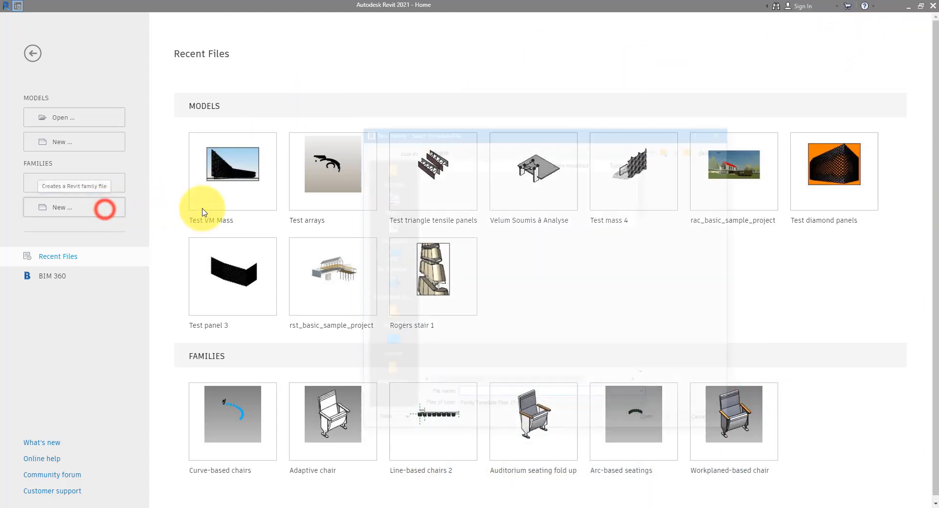
{"action": "double_click", "coordinate": [464, 181]}
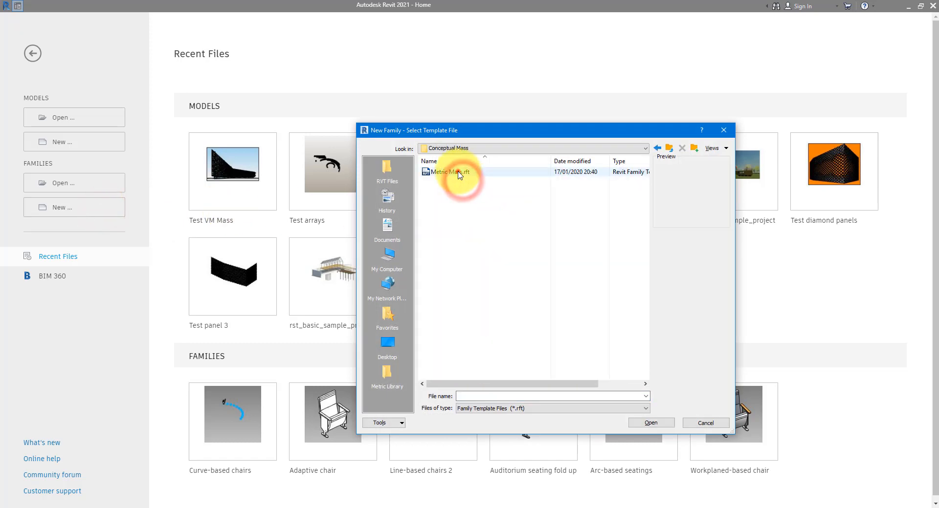
{"action": "left_click", "coordinate": [457, 173]}
{"action": "left_click", "coordinate": [650, 424]}
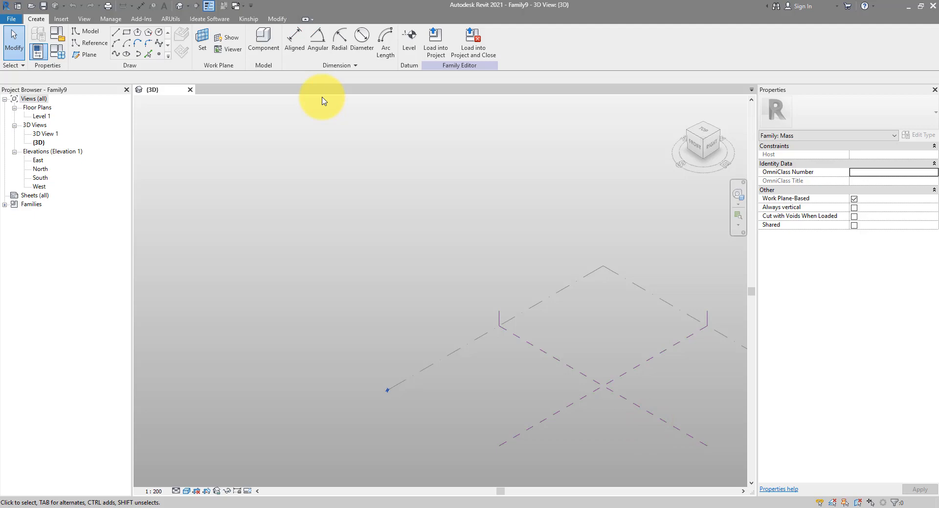
In the Level 1 plan, draw a 15000 model line westward from the reference plane intersection, on the work plane with 3D snapping off.
{"action": "double_click", "coordinate": [41, 116]}
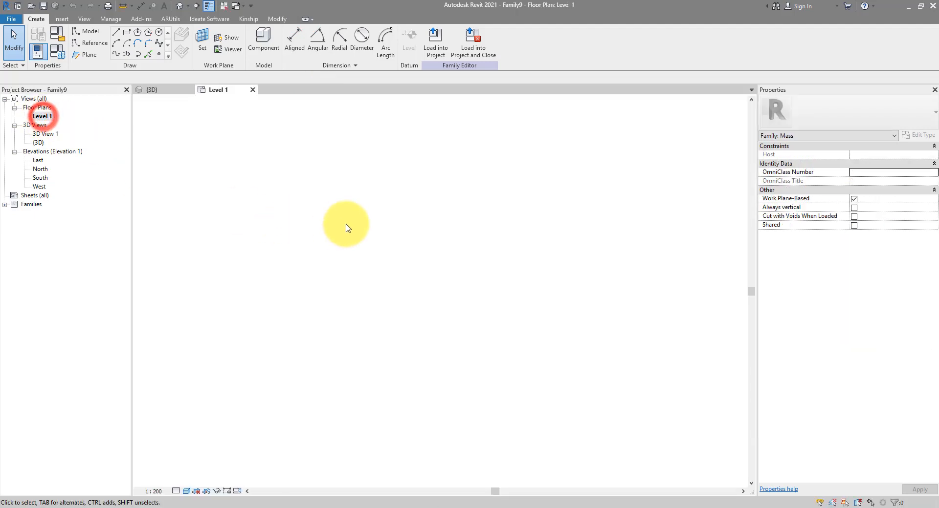
{"action": "left_click", "coordinate": [116, 33]}
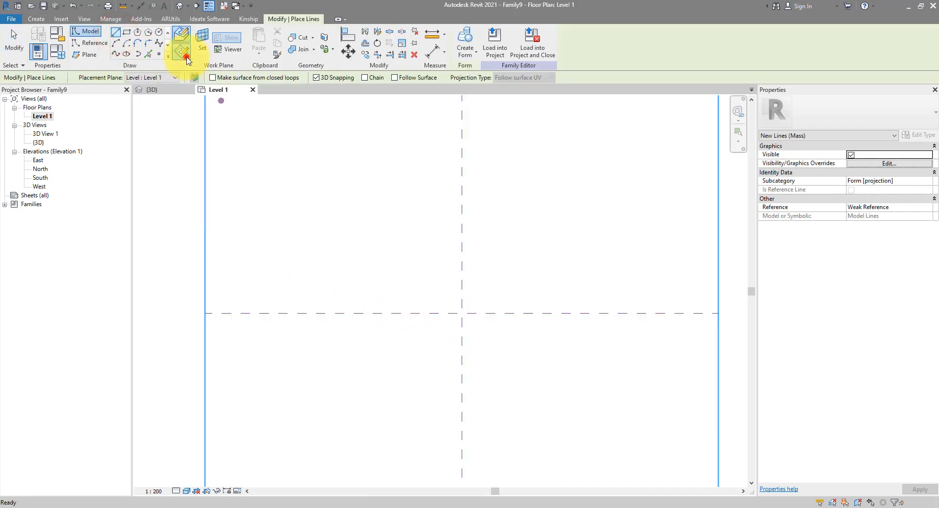
{"action": "left_click", "coordinate": [183, 52]}
{"action": "left_click", "coordinate": [461, 314]}
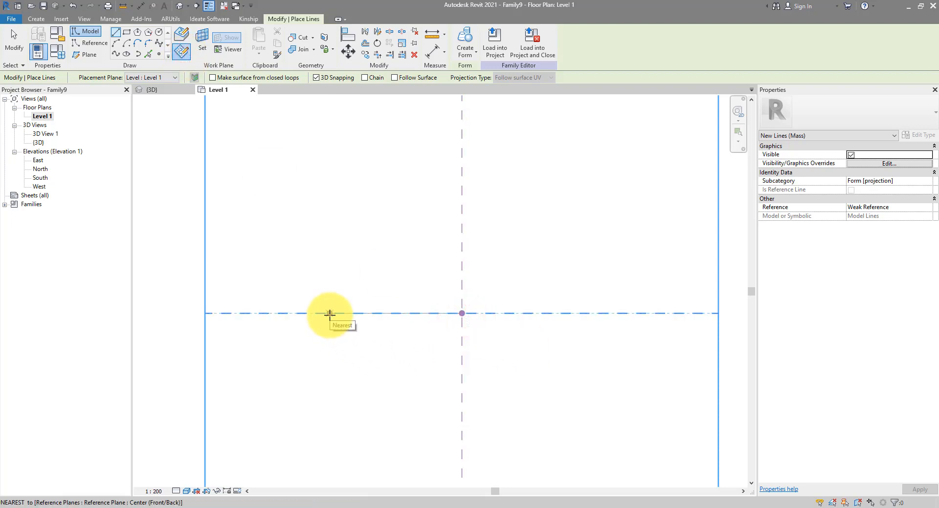
{"action": "left_click", "coordinate": [316, 78]}
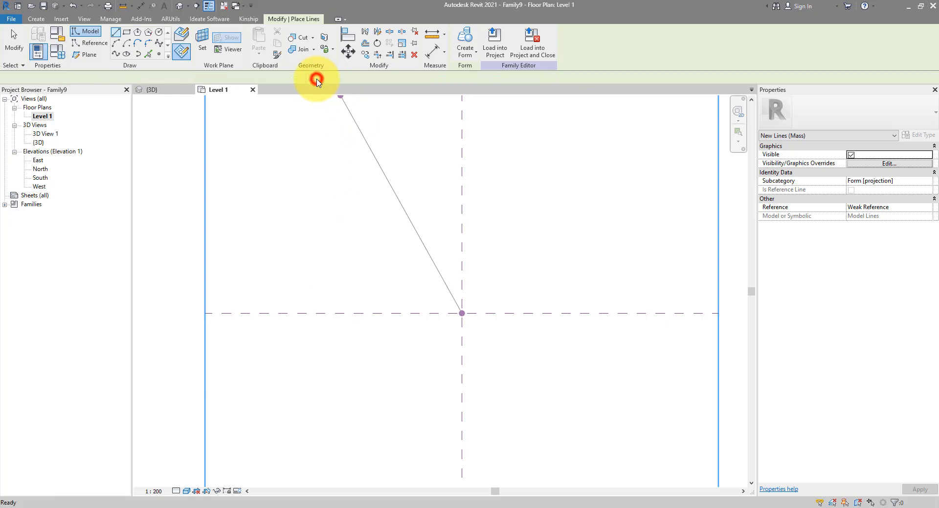
{"action": "left_click", "coordinate": [462, 313]}
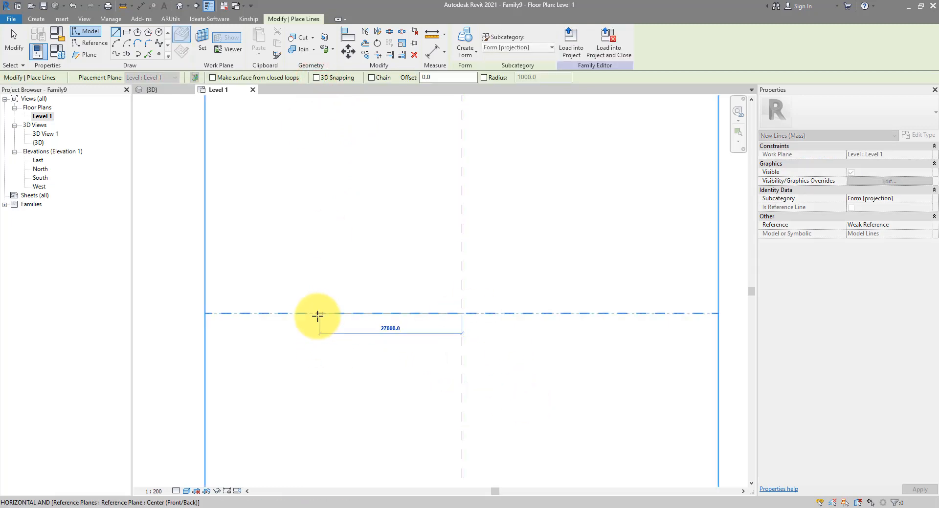
{"action": "key", "text": "Return"}
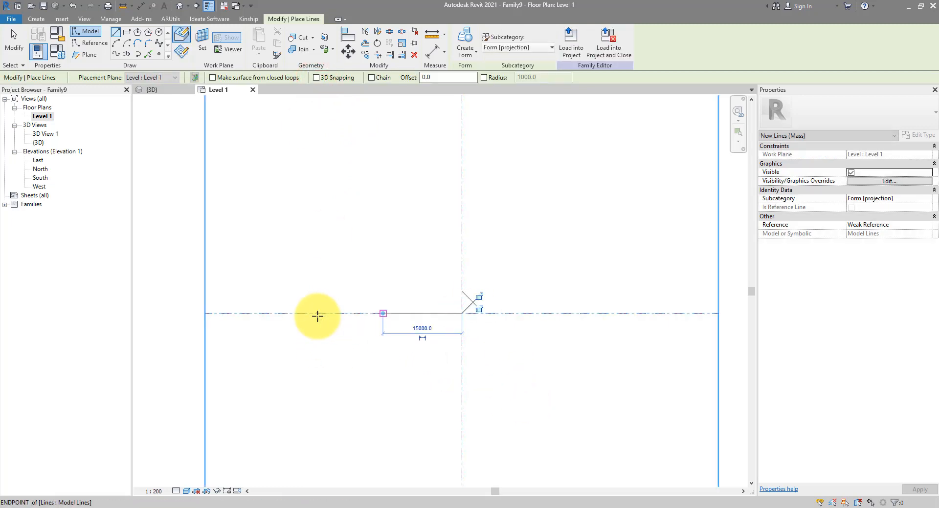
{"action": "key", "text": "Escape"}
{"action": "key", "text": "Escape"}
Rotate the 15000 line 30 degrees counterclockwise about its endpoint at the reference plane intersection.
{"action": "left_click", "coordinate": [421, 314]}
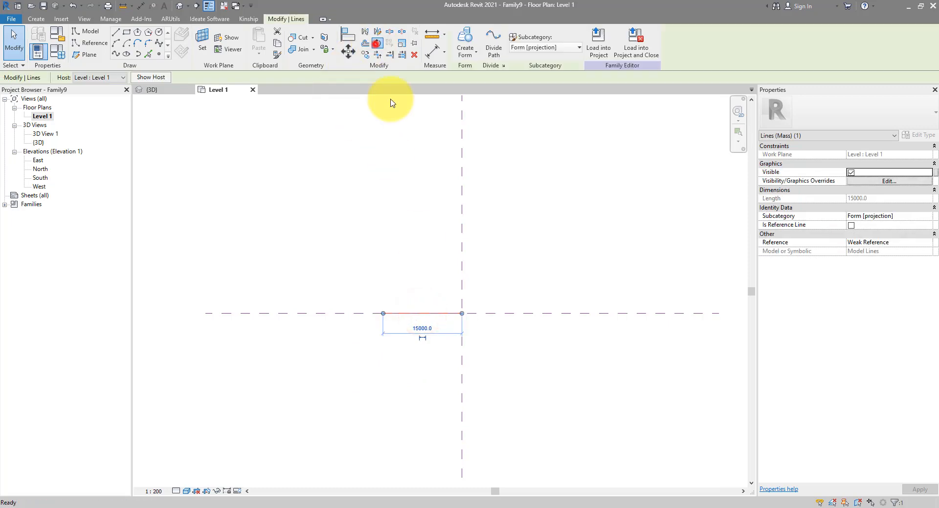
{"action": "left_click", "coordinate": [377, 43]}
{"action": "left_click", "coordinate": [462, 313]}
{"action": "left_click", "coordinate": [403, 314]}
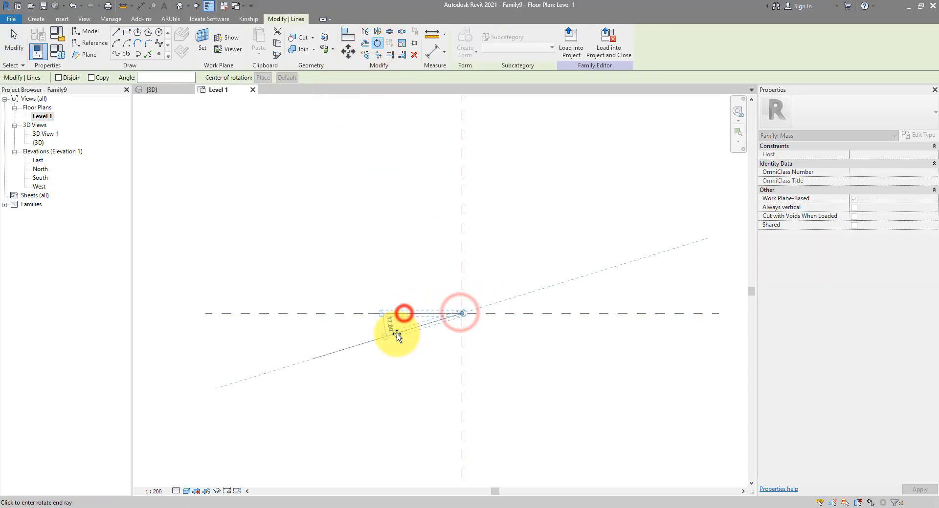
{"action": "type", "text": "30"}
{"action": "key", "text": "Return"}
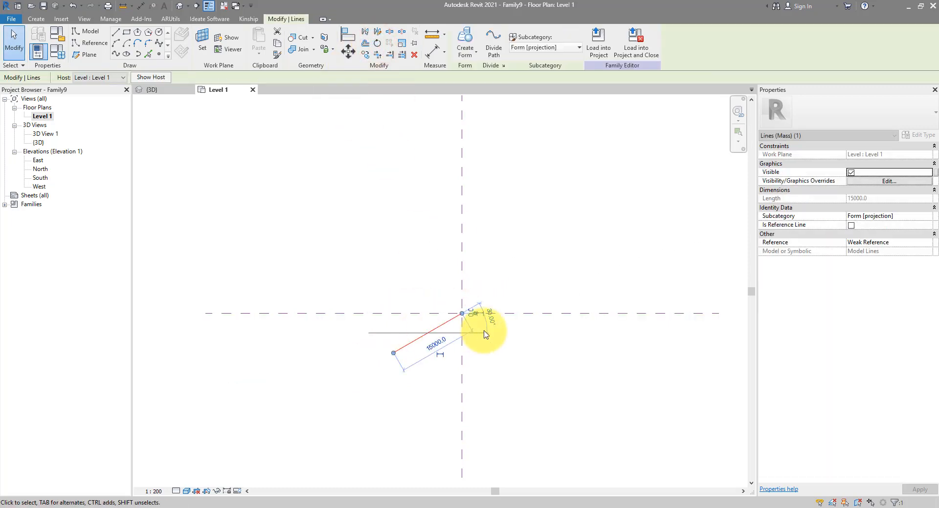
Mirror the angled line about the vertical center reference plane and set the mirrored line's length to 60000.
{"action": "left_click", "coordinate": [366, 35]}
{"action": "left_click", "coordinate": [360, 178]}
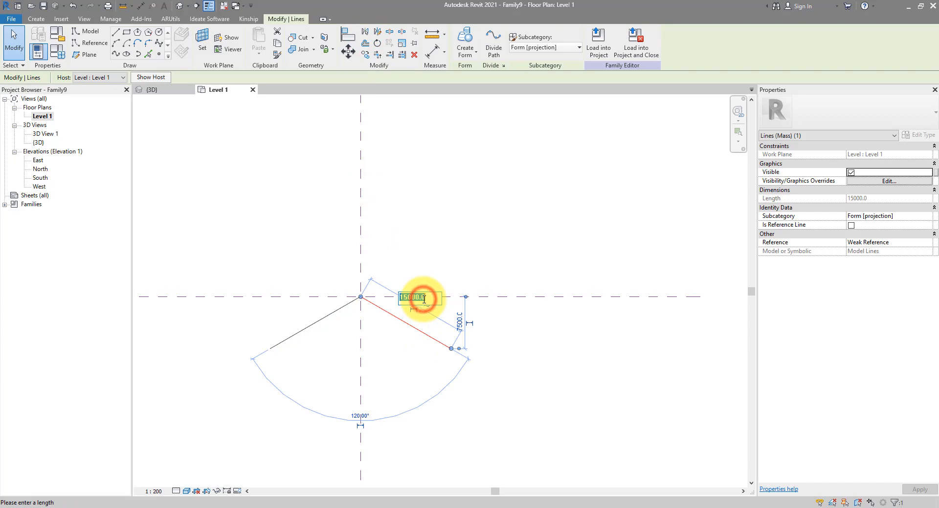
{"action": "left_click", "coordinate": [433, 300]}
{"action": "type", "text": "60000"}
{"action": "key", "text": "Return"}
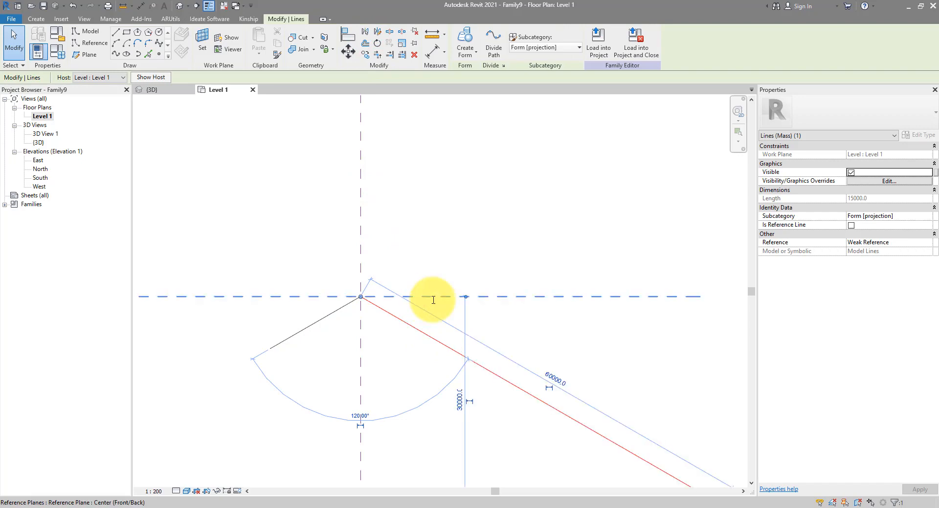
Set the length of the original west-side angled line to 45000.
{"action": "scroll", "coordinate": [432, 289], "scroll_direction": "down", "scroll_amount": 3}
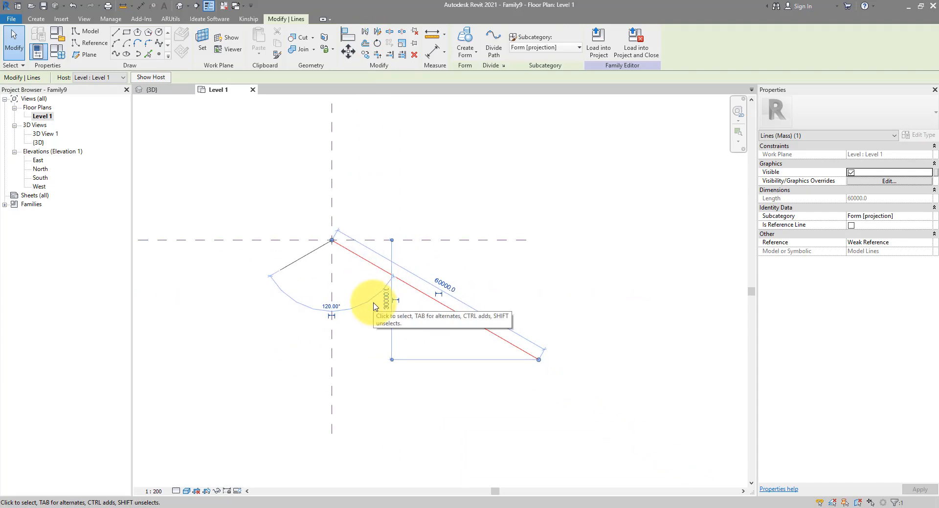
{"action": "left_click", "coordinate": [311, 257]}
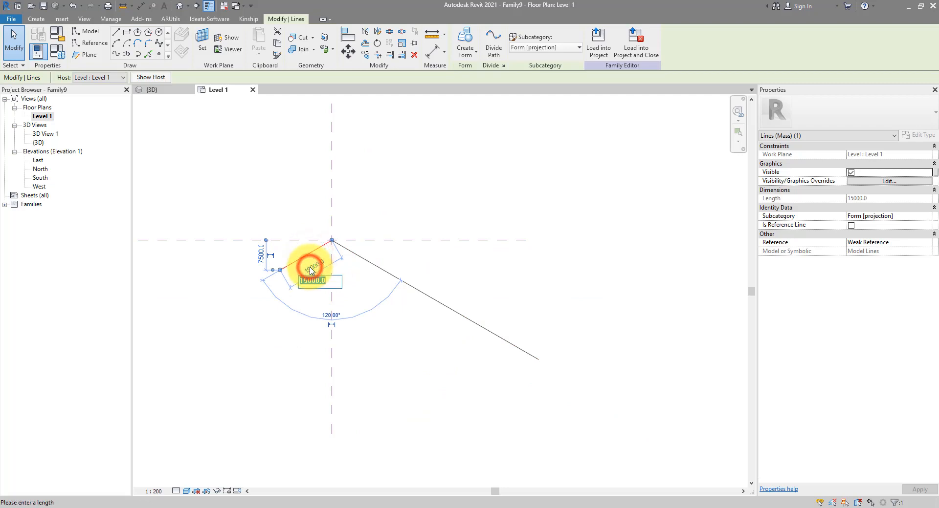
{"action": "key", "text": "Return"}
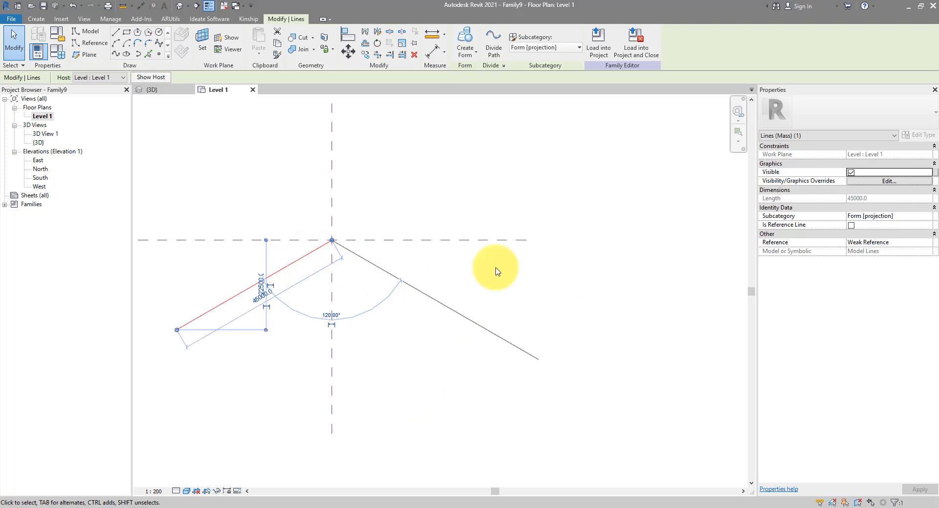
{"action": "left_click", "coordinate": [489, 268]}
Copy the chain of two angled lines 16000 straight up along the vertical center reference plane.
{"action": "scroll", "coordinate": [506, 272], "scroll_direction": "down", "scroll_amount": 1}
{"action": "key", "text": "Tab"}
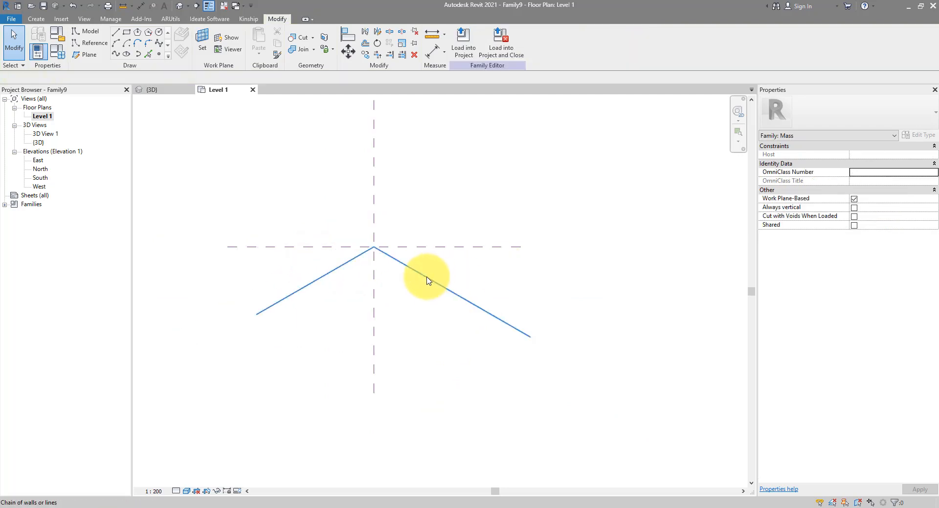
{"action": "left_click", "coordinate": [427, 276]}
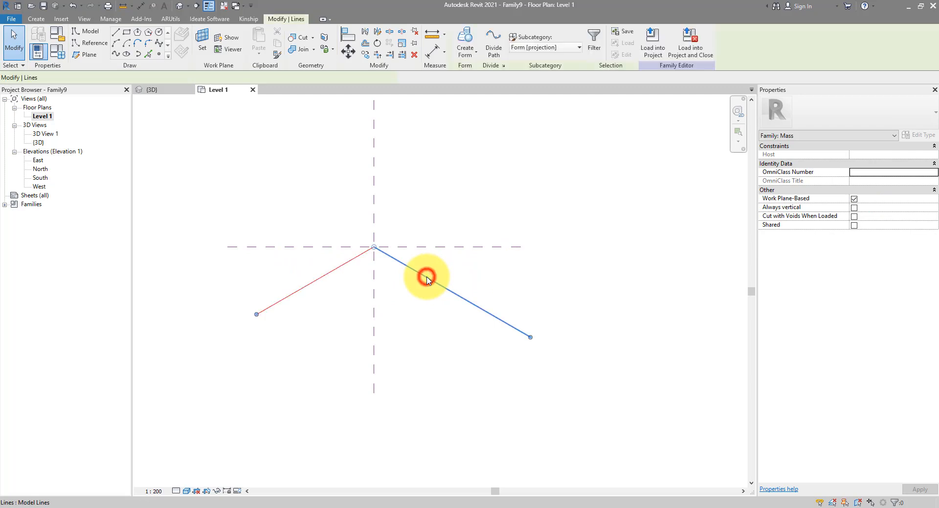
{"action": "left_click", "coordinate": [364, 55]}
{"action": "left_click", "coordinate": [374, 248]}
{"action": "left_click", "coordinate": [373, 199]}
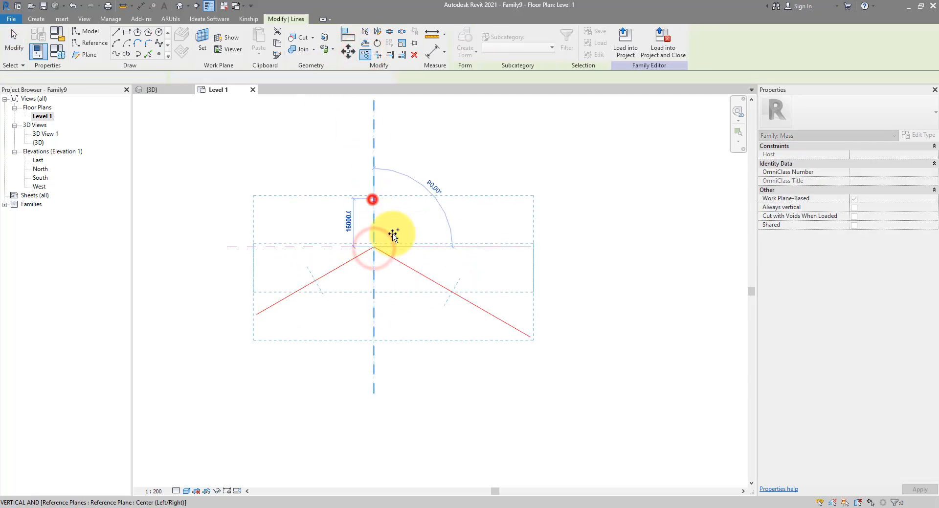
Close the V-shaped footprint with vertical model lines joining the endpoints of both chains at the west and east ends.
{"action": "left_click", "coordinate": [112, 34]}
{"action": "left_click", "coordinate": [256, 267]}
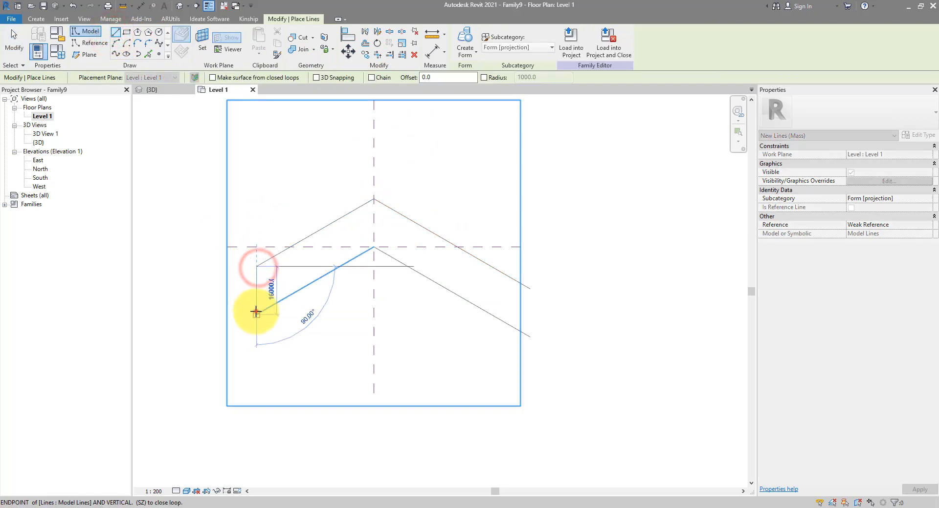
{"action": "left_click", "coordinate": [256, 312]}
{"action": "left_click", "coordinate": [531, 289]}
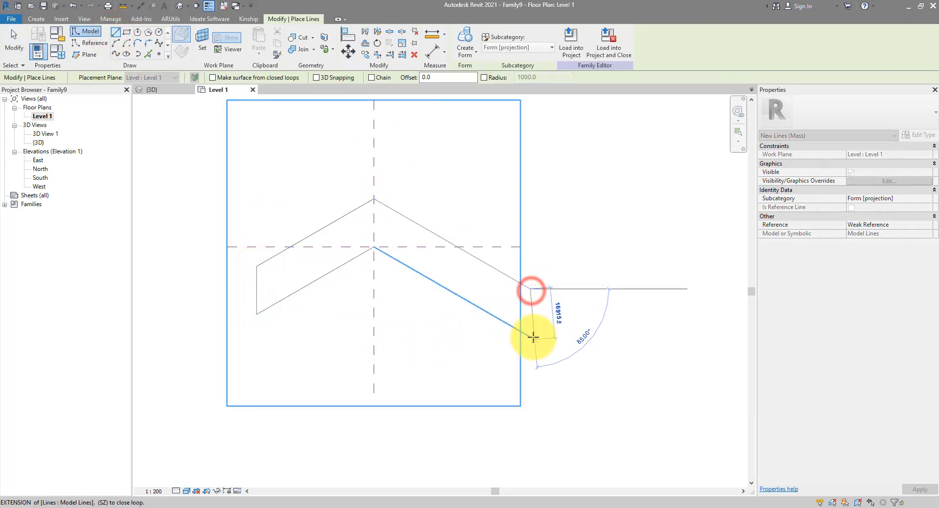
{"action": "left_click", "coordinate": [531, 337]}
{"action": "key", "text": "Escape"}
{"action": "key", "text": "Escape"}
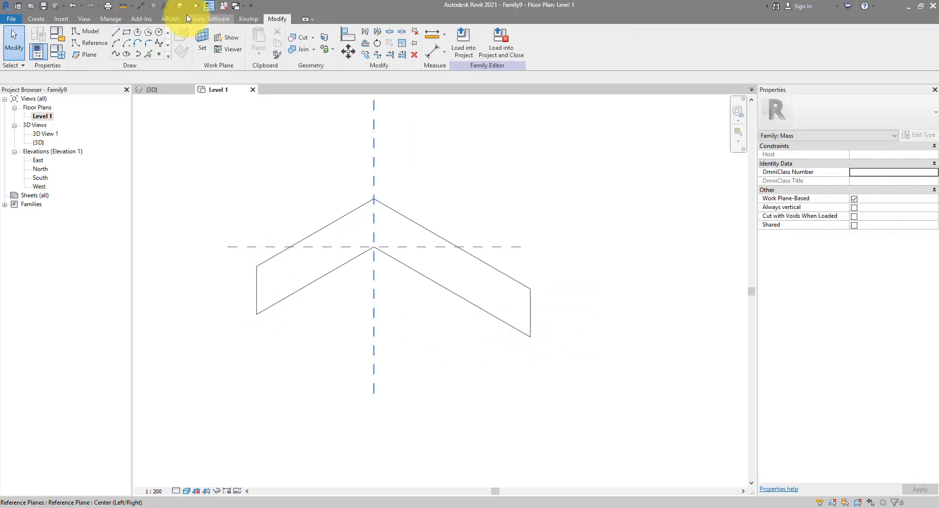
In the 3D view, create a solid form from the closed footprint loop and raise its top face to make the mass taller.
{"action": "left_click", "coordinate": [179, 6]}
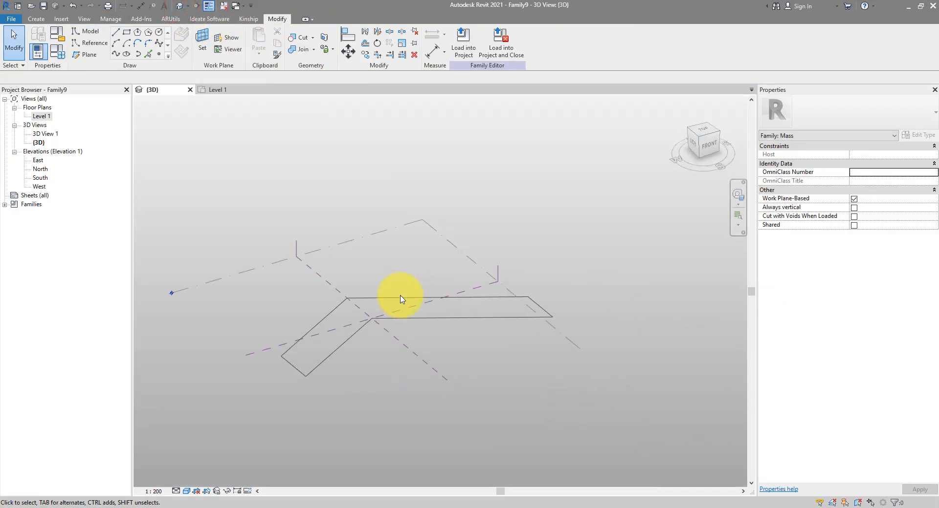
{"action": "left_click", "coordinate": [399, 298]}
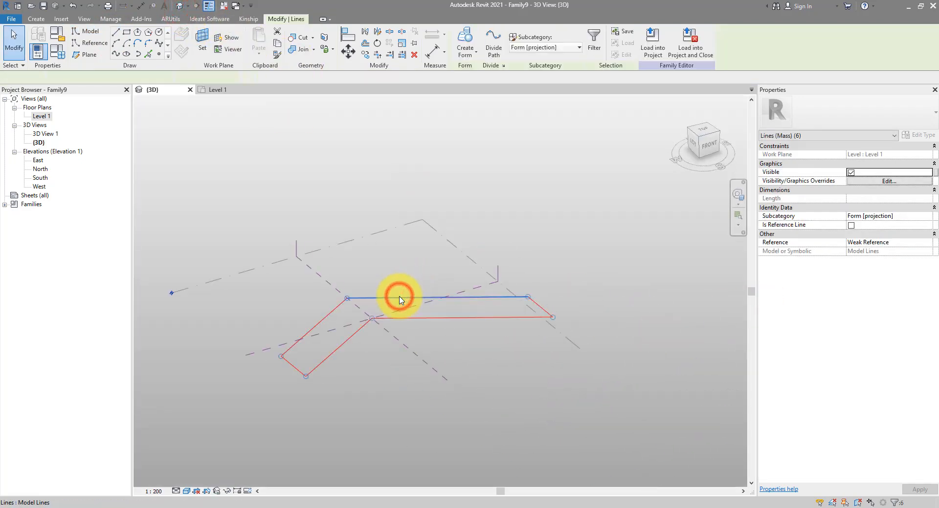
{"action": "left_click", "coordinate": [466, 39]}
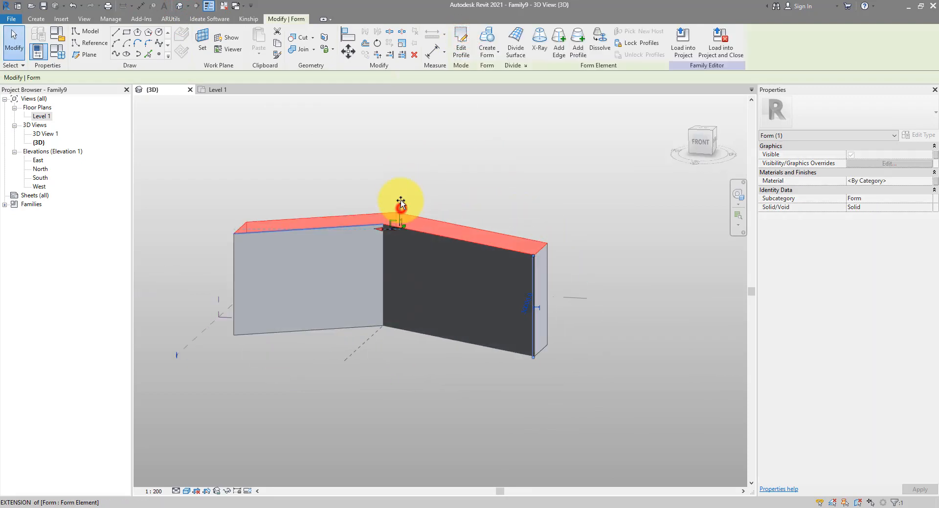
{"action": "left_click_drag", "start_coordinate": [400, 203], "coordinate": [406, 146]}
{"action": "left_click", "coordinate": [502, 143]}
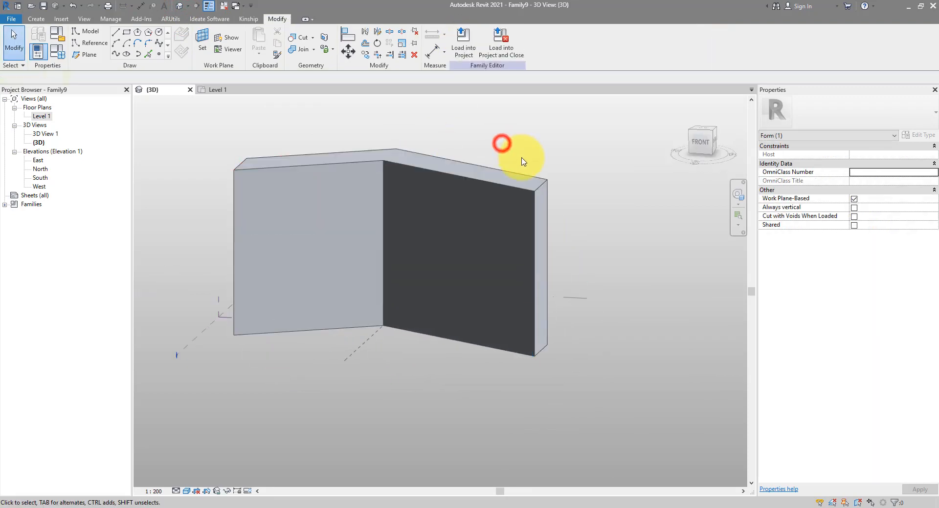
In the South elevation, draw a model line about 123000 long, sloping down from west to east across the mass beyond both ends.
{"action": "double_click", "coordinate": [41, 178]}
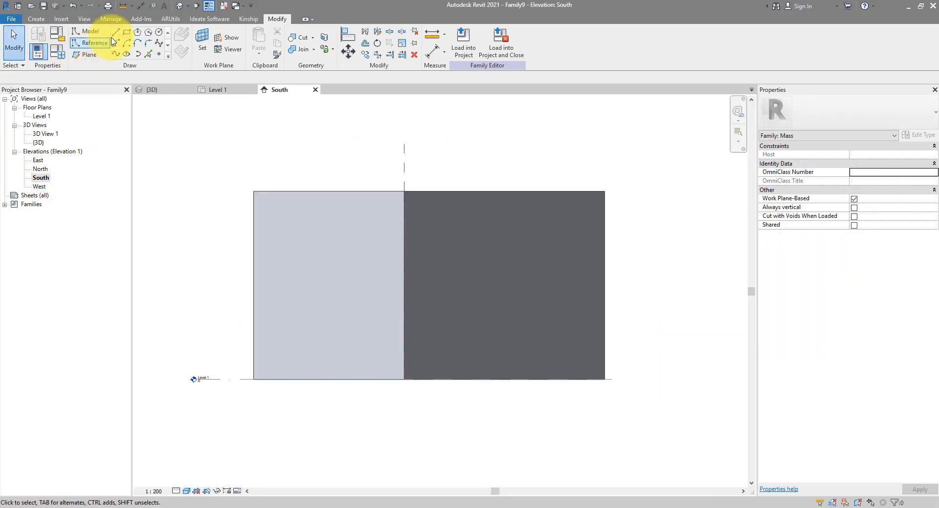
{"action": "left_click", "coordinate": [115, 32]}
{"action": "left_click", "coordinate": [199, 199]}
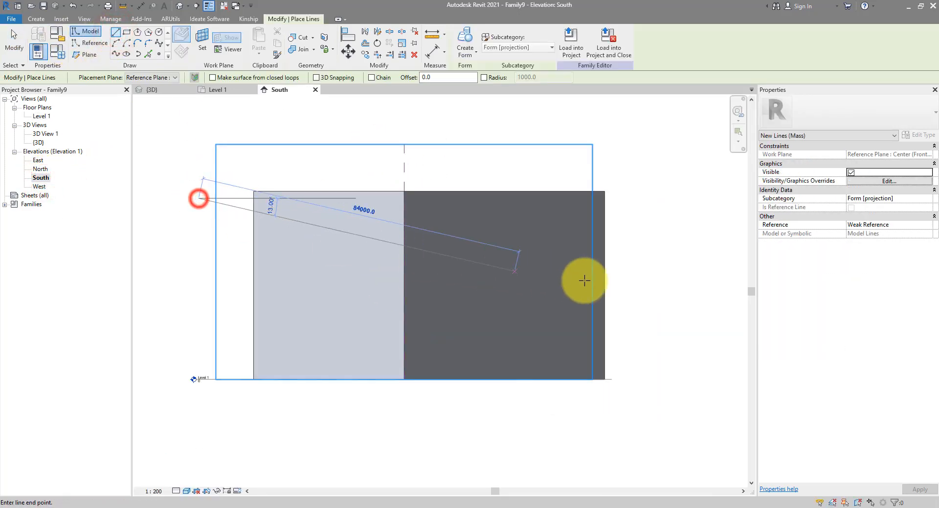
{"action": "left_click", "coordinate": [663, 305]}
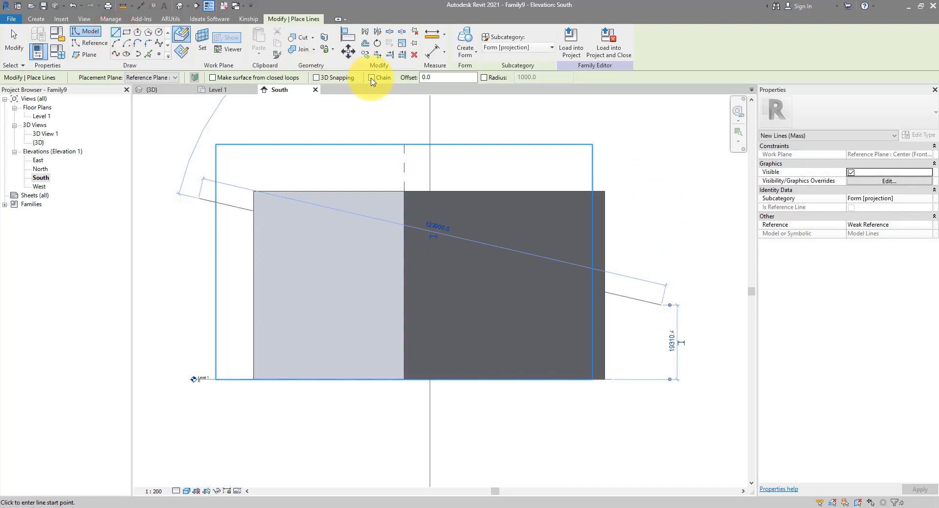
With Chain on, close the sloped profile above the mass with a vertical line about 45000 high, a horizontal line and a second vertical.
{"action": "left_click", "coordinate": [371, 78]}
{"action": "left_click", "coordinate": [660, 303]}
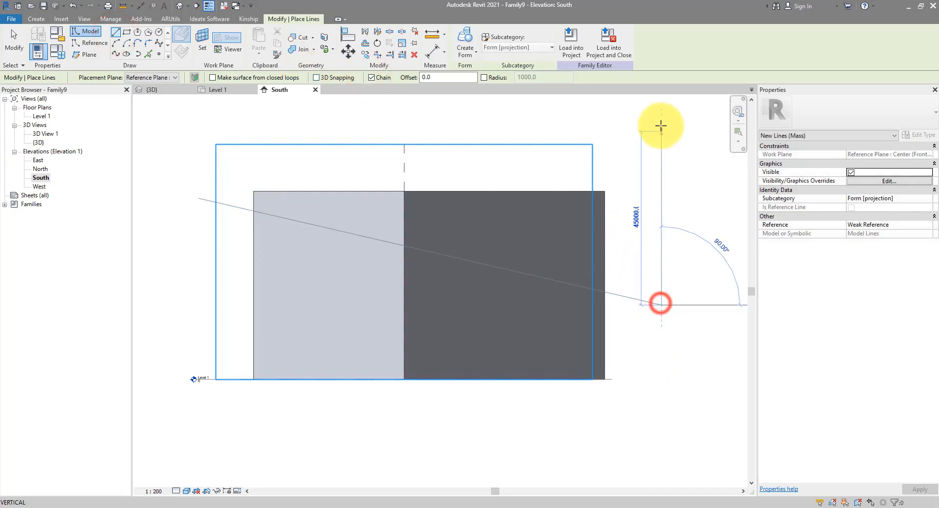
{"action": "left_click", "coordinate": [661, 124]}
{"action": "left_click", "coordinate": [196, 123]}
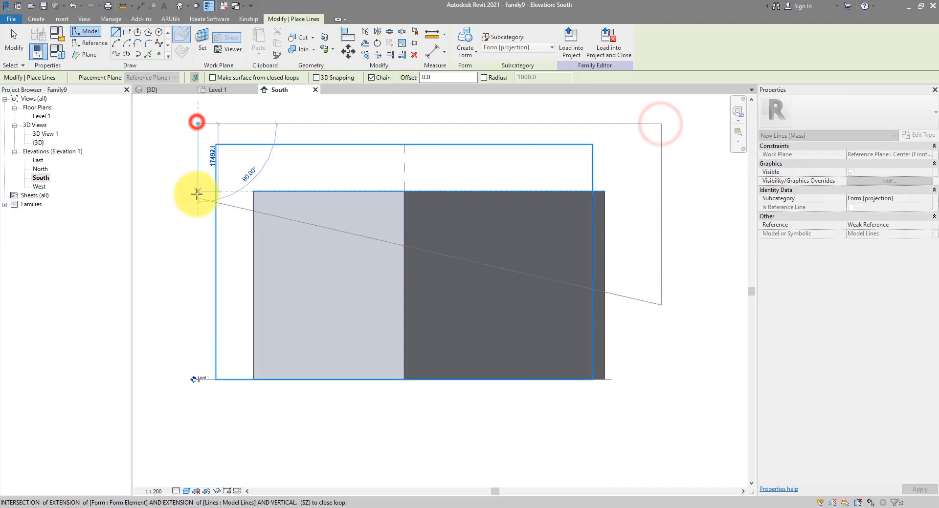
{"action": "left_click", "coordinate": [197, 198]}
{"action": "key", "text": "Escape"}
{"action": "key", "text": "Escape"}
In the 3D view, create a solid form from the sloped profile and extend its back face past the whole mass.
{"action": "left_click", "coordinate": [180, 11]}
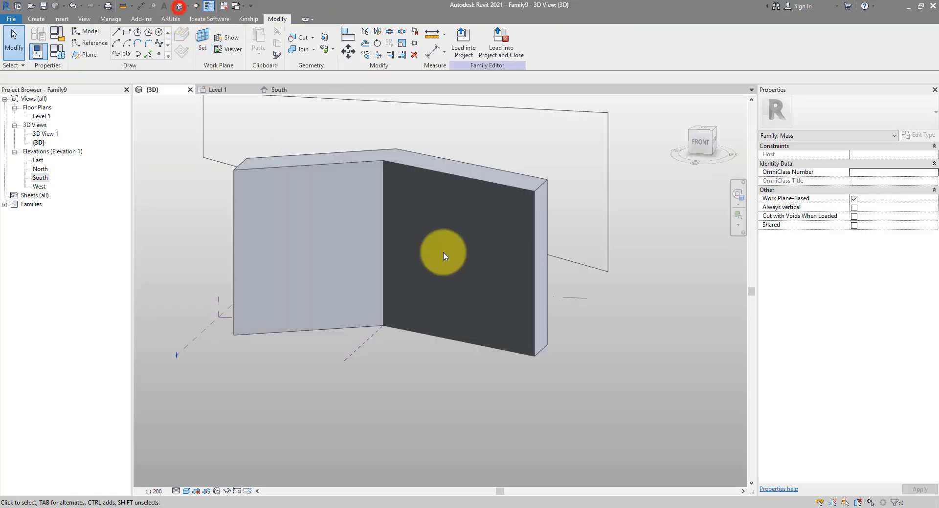
{"action": "middle_click_drag", "start_coordinate": [350, 252], "coordinate": [412, 212], "text": "shift"}
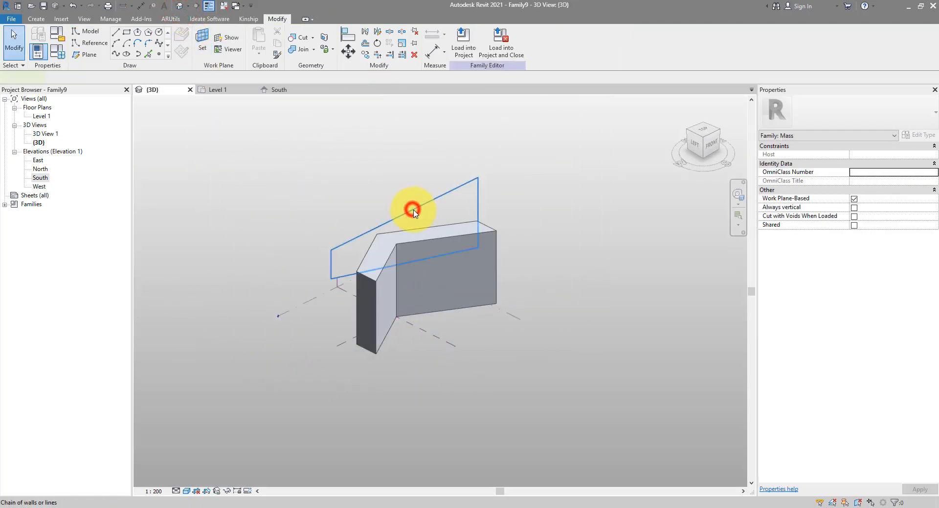
{"action": "left_click", "coordinate": [413, 211]}
{"action": "left_click", "coordinate": [468, 39]}
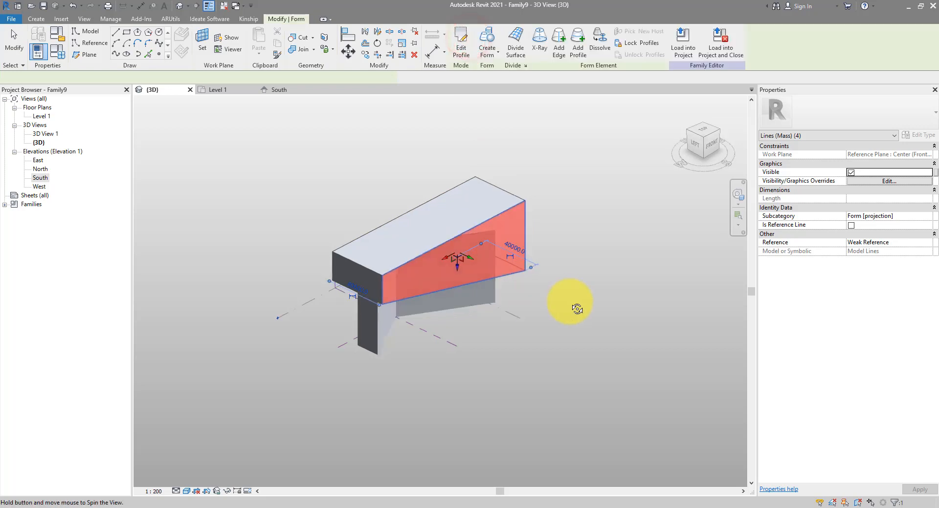
{"action": "middle_click_drag", "start_coordinate": [570, 305], "coordinate": [438, 262], "text": "shift"}
{"action": "left_click", "coordinate": [430, 263]}
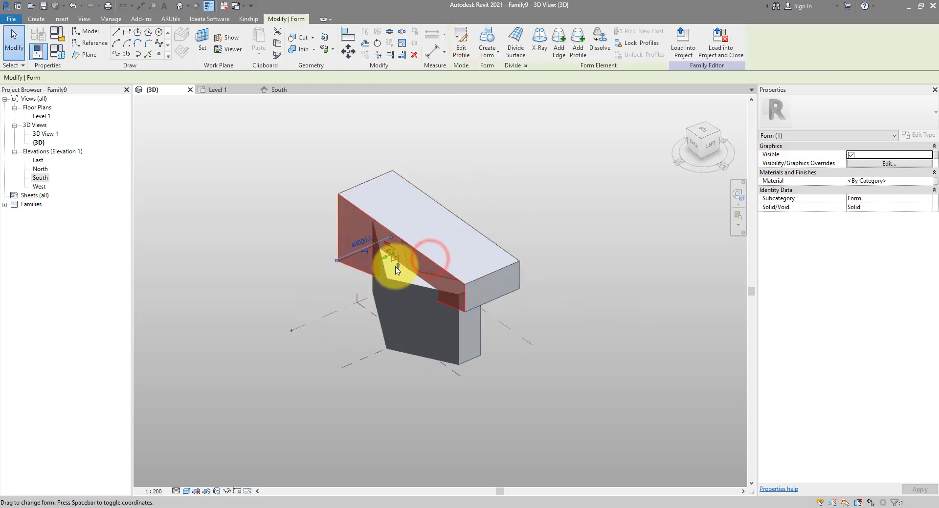
{"action": "left_click_drag", "start_coordinate": [386, 262], "coordinate": [319, 277]}
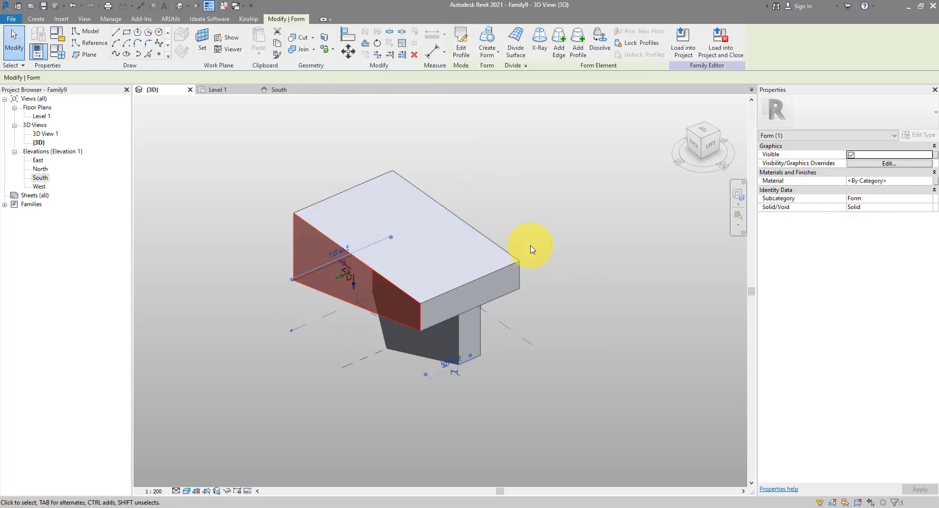
Change the sloped form from Solid to Void and deselect it so it cuts the top of the building mass.
{"action": "left_click", "coordinate": [928, 208]}
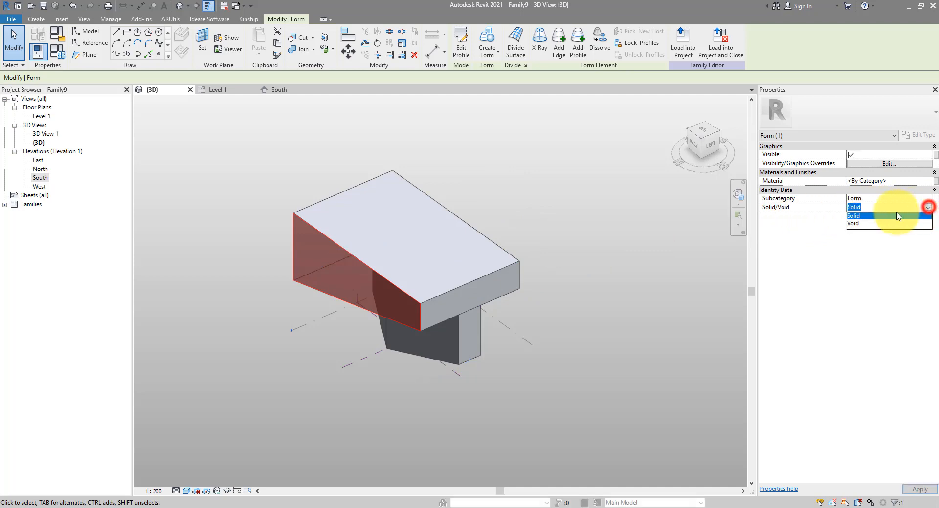
{"action": "left_click", "coordinate": [863, 223]}
{"action": "left_click", "coordinate": [662, 245]}
{"action": "middle_click_drag", "start_coordinate": [662, 245], "coordinate": [422, 243], "text": "shift"}
{"action": "scroll", "coordinate": [420, 265], "scroll_direction": "up", "scroll_amount": 3}
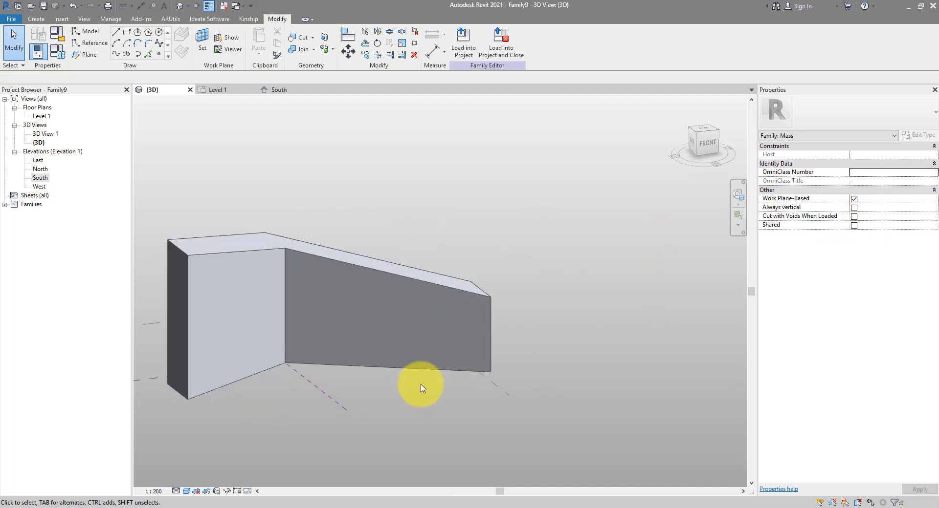
Switch to the building's reference photo in Photos, examine the facade and triangular balconies closely, and return to Revit.
{"action": "mouse_move", "coordinate": [251, 501]}
{"action": "left_click", "coordinate": [326, 482]}
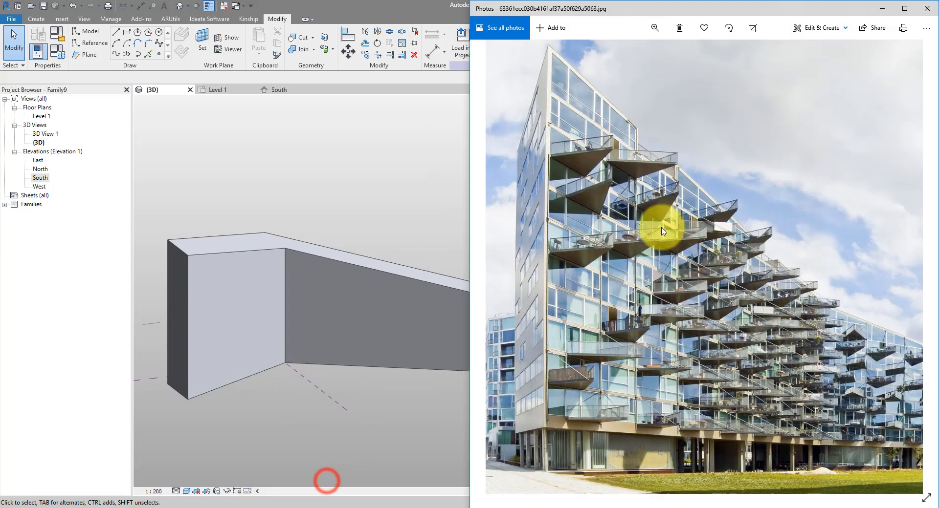
{"action": "left_click", "coordinate": [660, 228]}
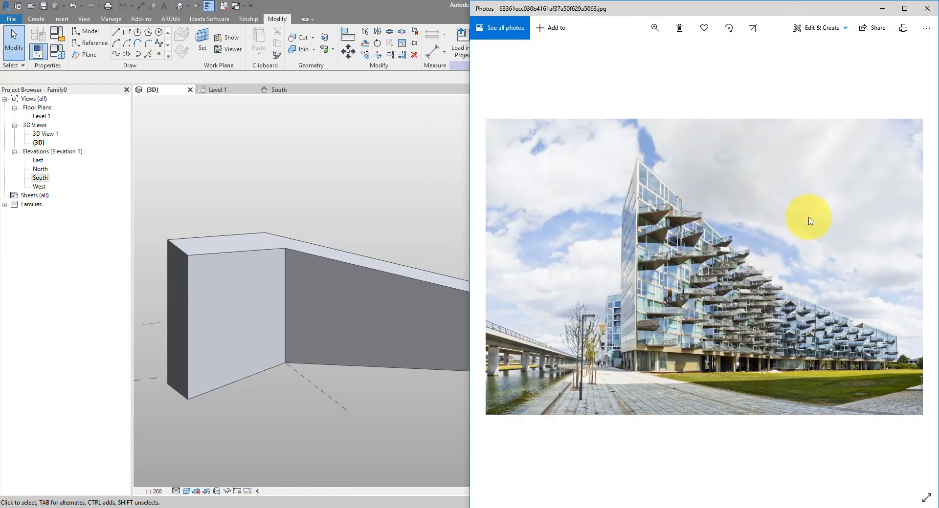
{"action": "double_click", "coordinate": [720, 220]}
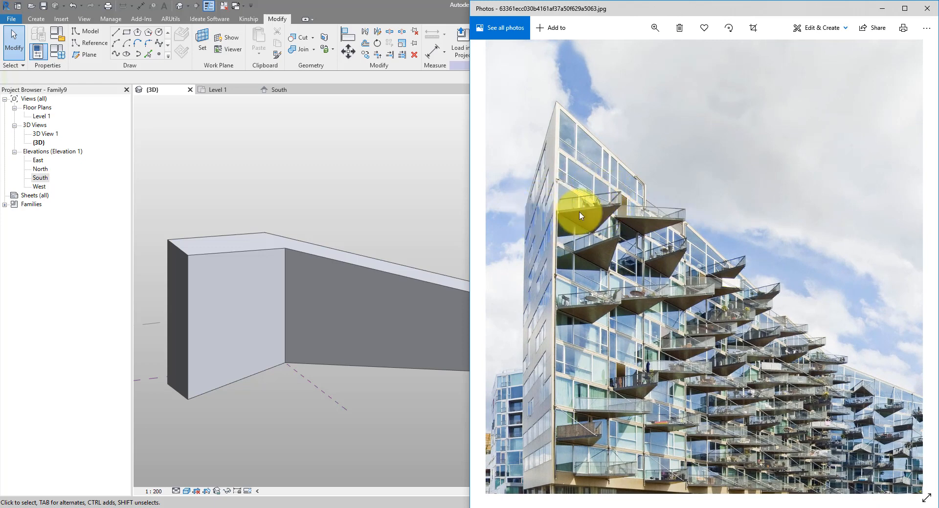
{"action": "left_click", "coordinate": [386, 176]}
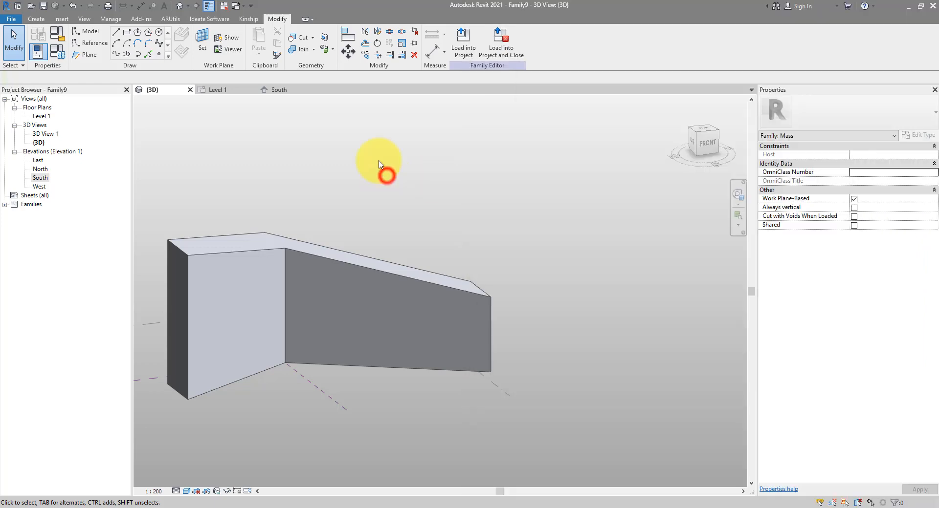
Create a new family from the Metric Curtain Panel Pattern Based.rft template.
{"action": "left_click", "coordinate": [17, 20]}
{"action": "left_click", "coordinate": [30, 51]}
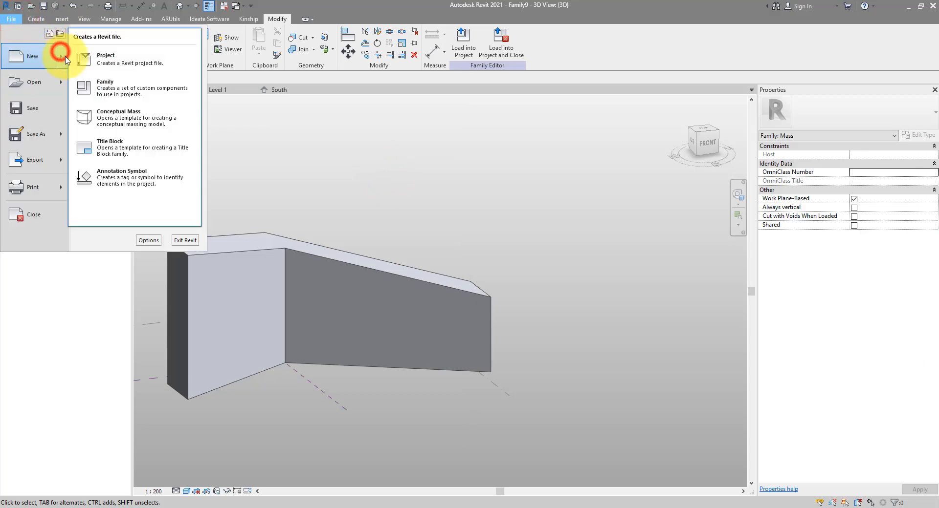
{"action": "left_click", "coordinate": [106, 84]}
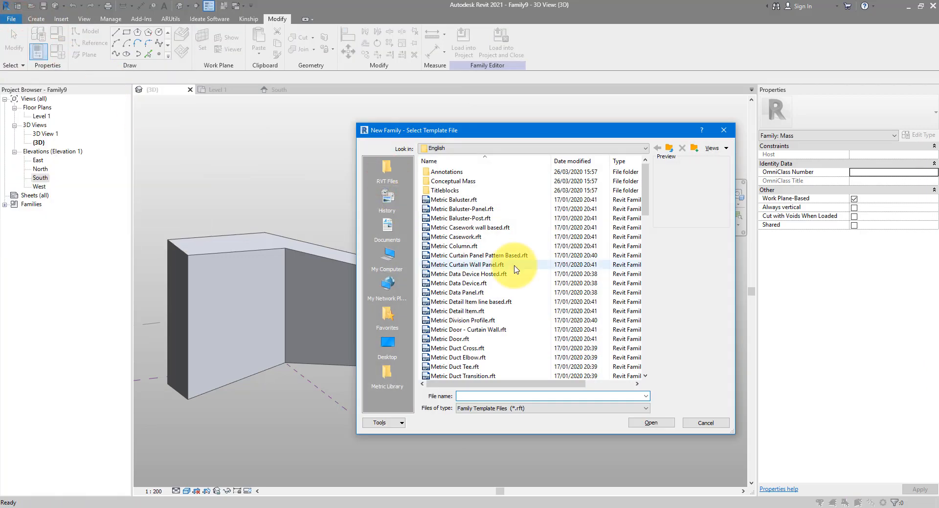
{"action": "left_click", "coordinate": [516, 256]}
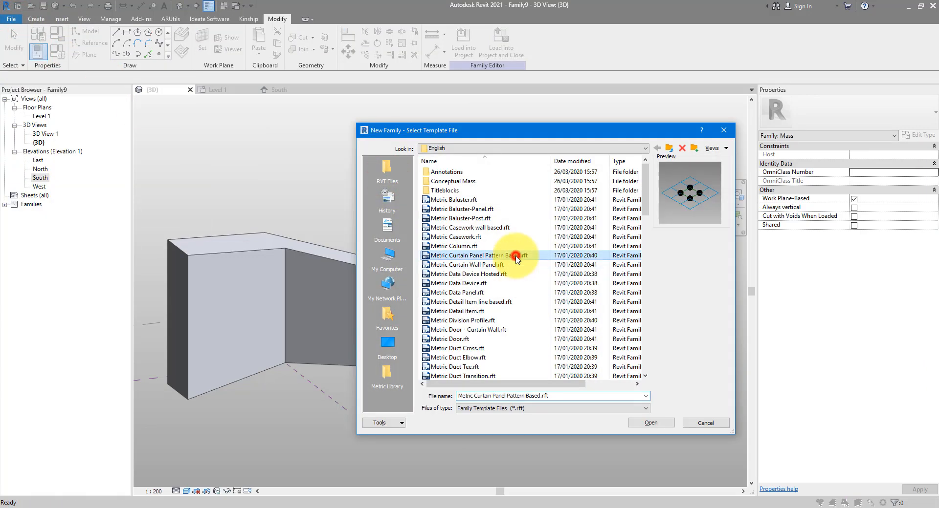
{"action": "left_click", "coordinate": [650, 424]}
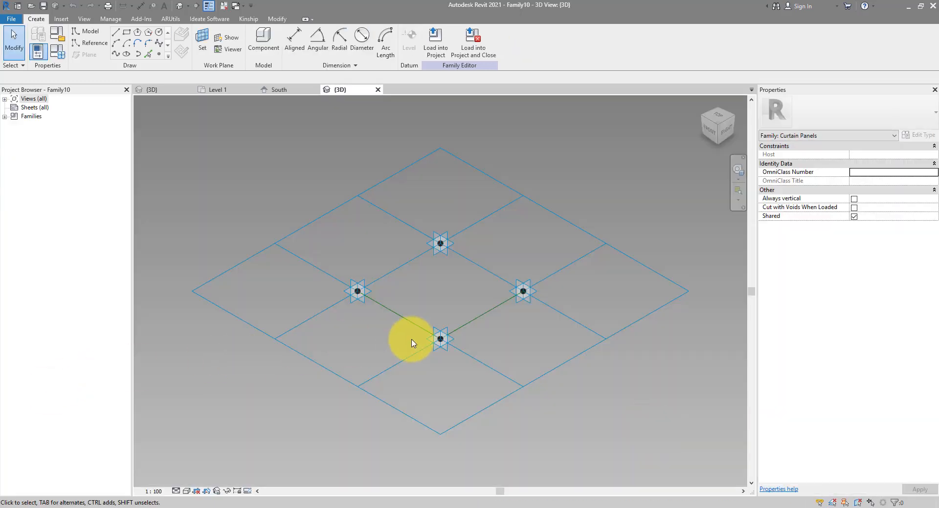
Temporarily hide the tile pattern grid in the panel family, keeping the four adaptive points and their reference lines in view.
{"action": "scroll", "coordinate": [452, 314], "scroll_direction": "up", "scroll_amount": 3}
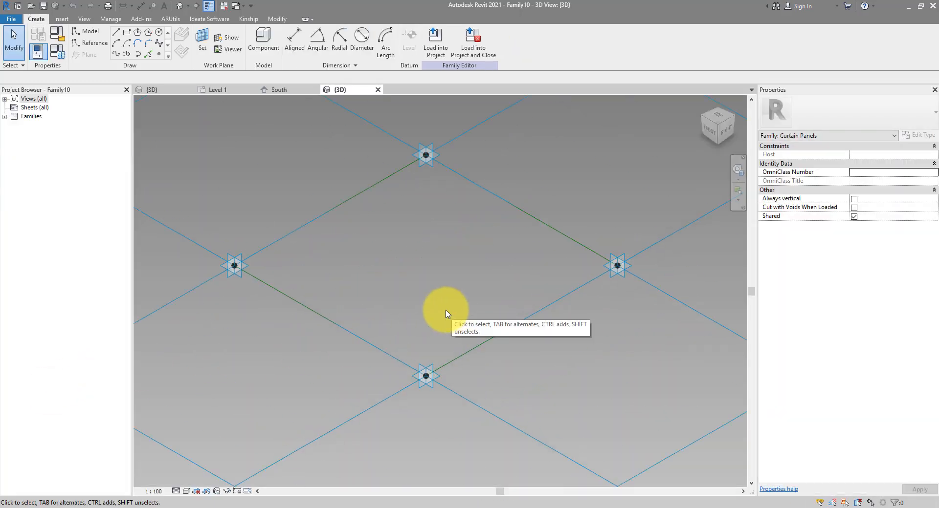
{"action": "scroll", "coordinate": [446, 314], "scroll_direction": "down", "scroll_amount": 3}
{"action": "left_click", "coordinate": [608, 149]}
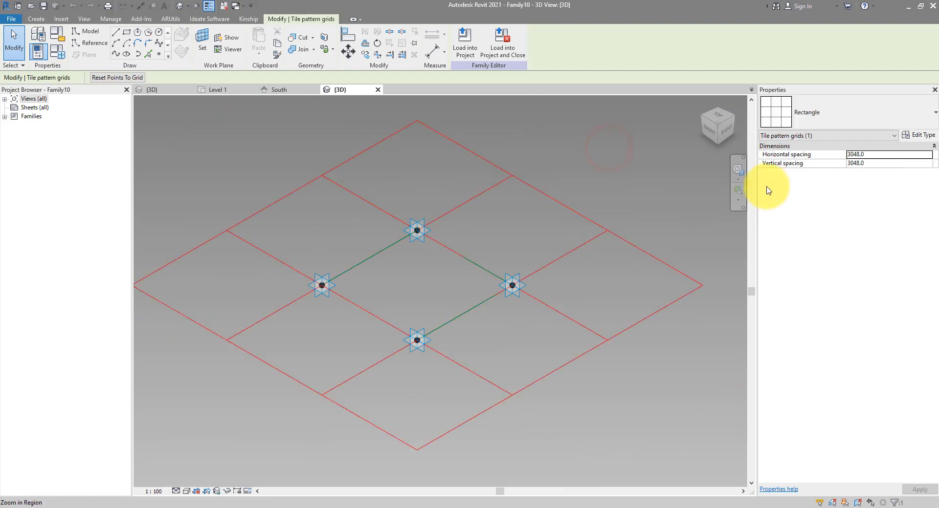
{"action": "left_click", "coordinate": [227, 490]}
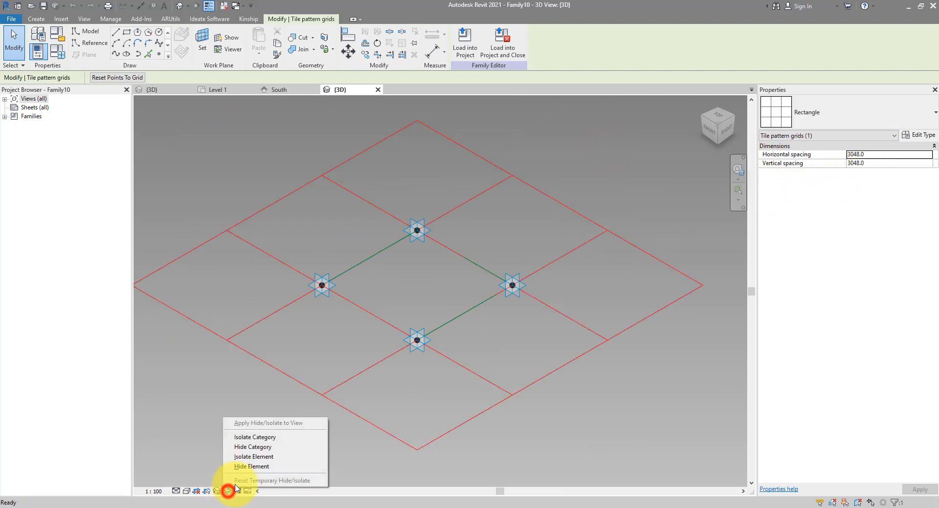
{"action": "left_click", "coordinate": [243, 467]}
{"action": "scroll", "coordinate": [396, 288], "scroll_direction": "up", "scroll_amount": 3}
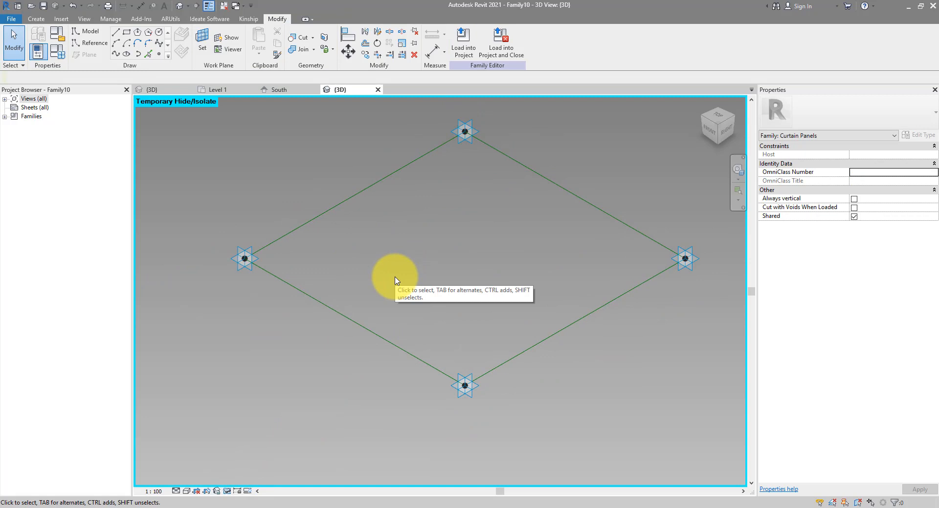
{"action": "left_click_drag", "start_coordinate": [390, 242], "coordinate": [352, 368]}
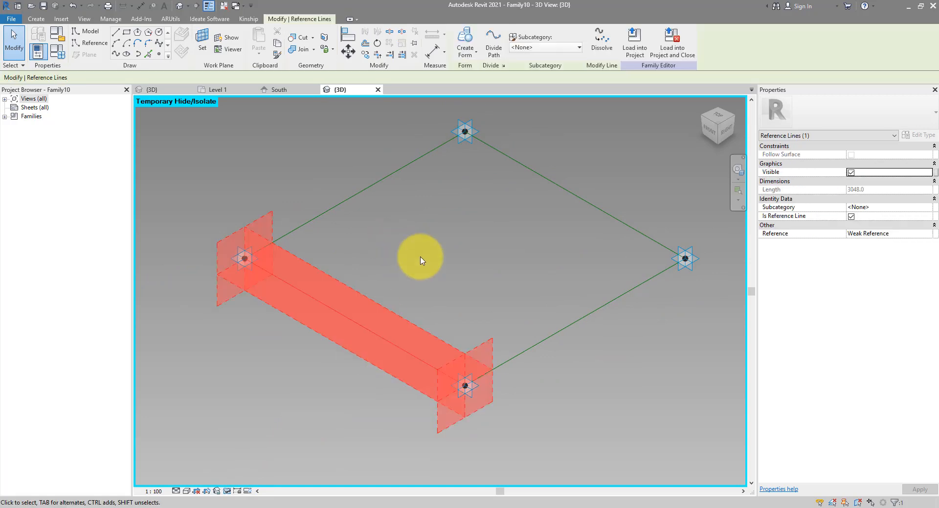
{"action": "left_click", "coordinate": [421, 260]}
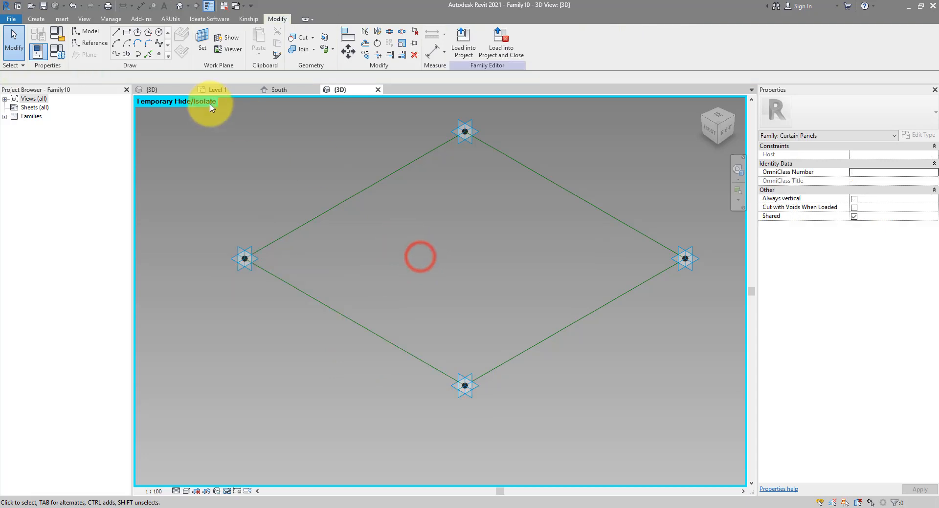
Place a reference point on each of two opposite reference lines, close to the ends of the front-left edge, drawing on face.
{"action": "left_click", "coordinate": [160, 55]}
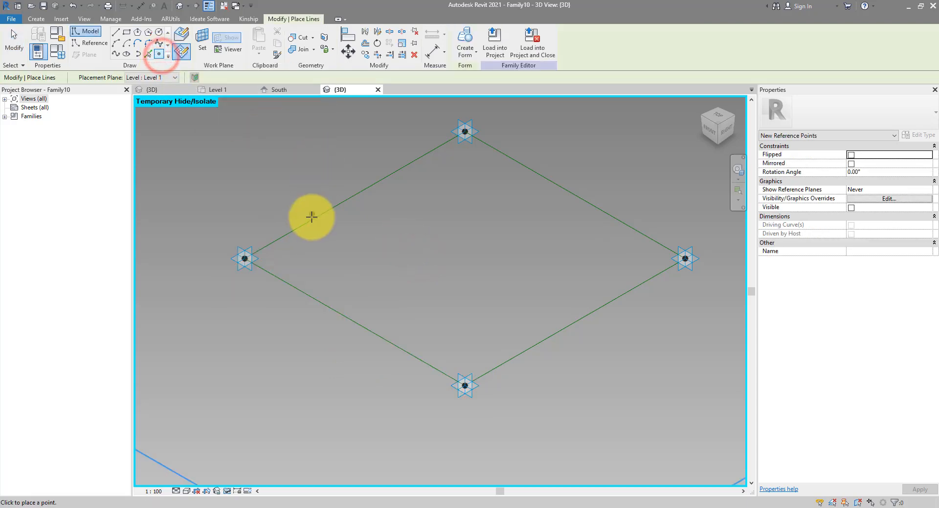
{"action": "left_click", "coordinate": [183, 35]}
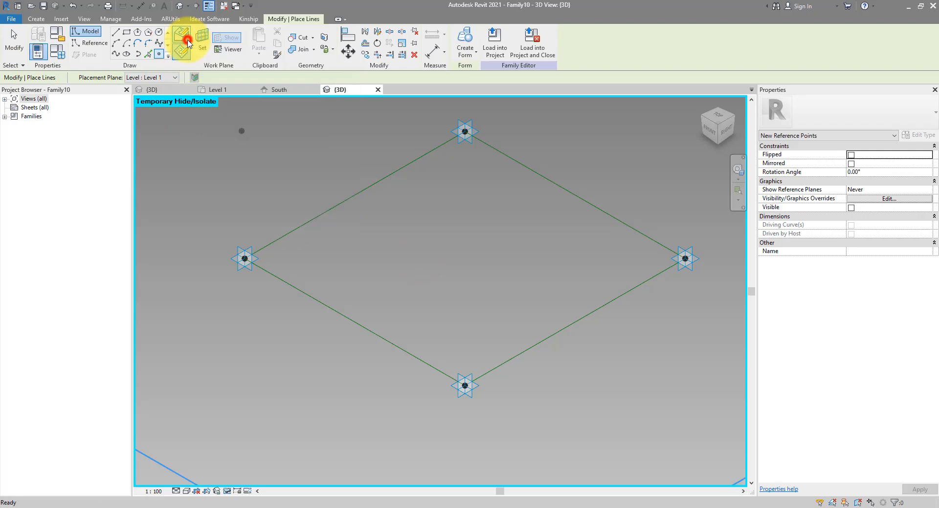
{"action": "left_click", "coordinate": [269, 245]}
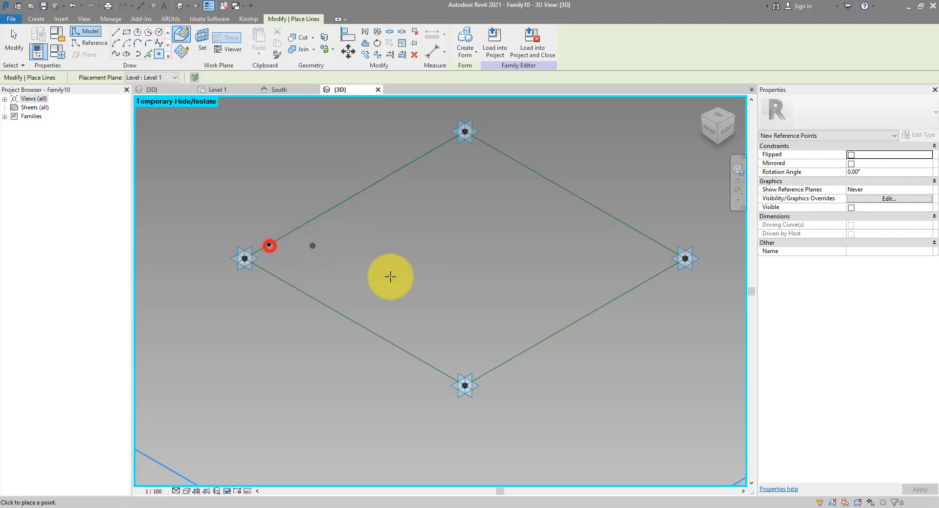
{"action": "left_click", "coordinate": [487, 372]}
{"action": "key", "text": "Escape"}
{"action": "key", "text": "Escape"}
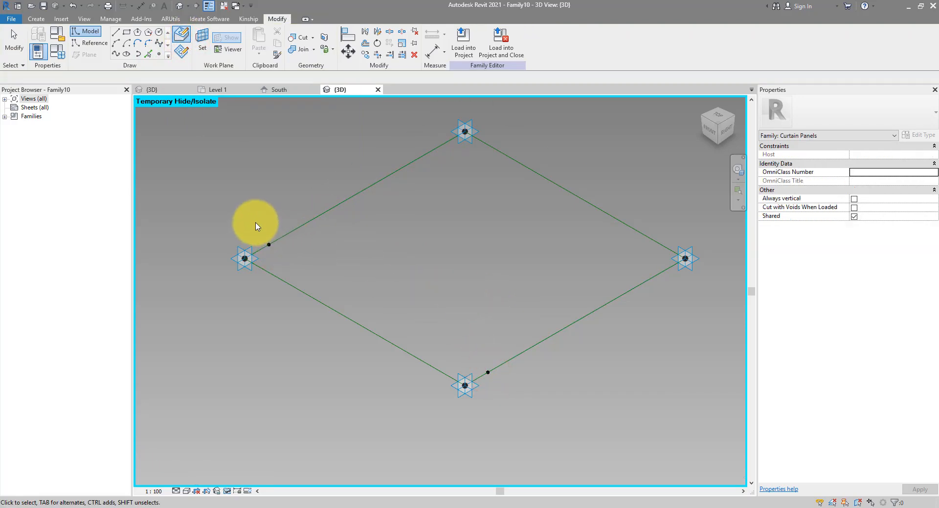
Connect the two new reference points with a spline through points.
{"action": "left_click", "coordinate": [256, 222]}
{"action": "left_click", "coordinate": [487, 372], "text": "ctrl"}
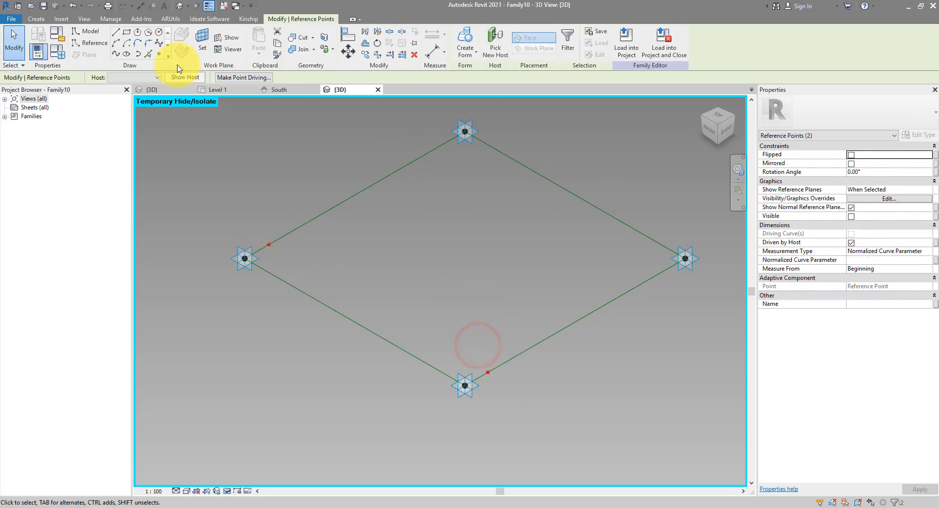
{"action": "left_click", "coordinate": [118, 55]}
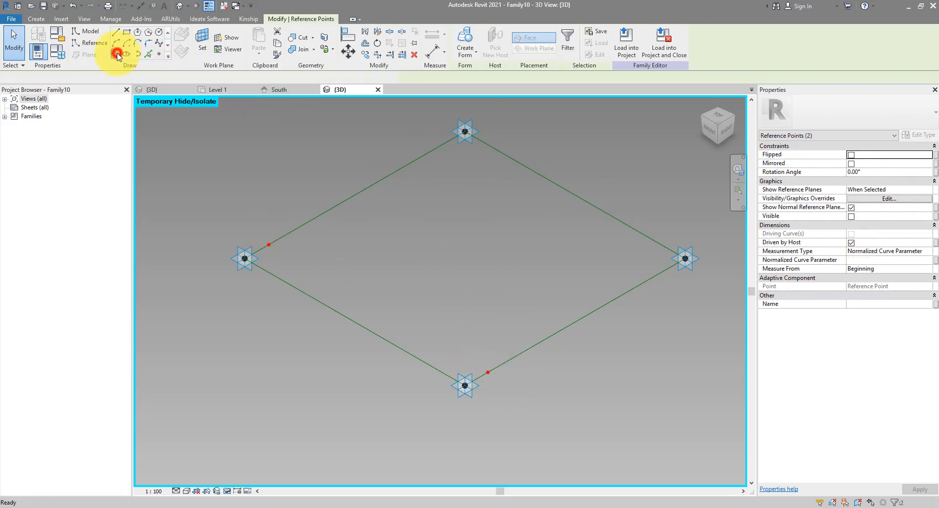
{"action": "left_click", "coordinate": [489, 251]}
Save the panel family as Balcony 1 and load it into the building mass family.
{"action": "key", "text": "ctrl+s"}
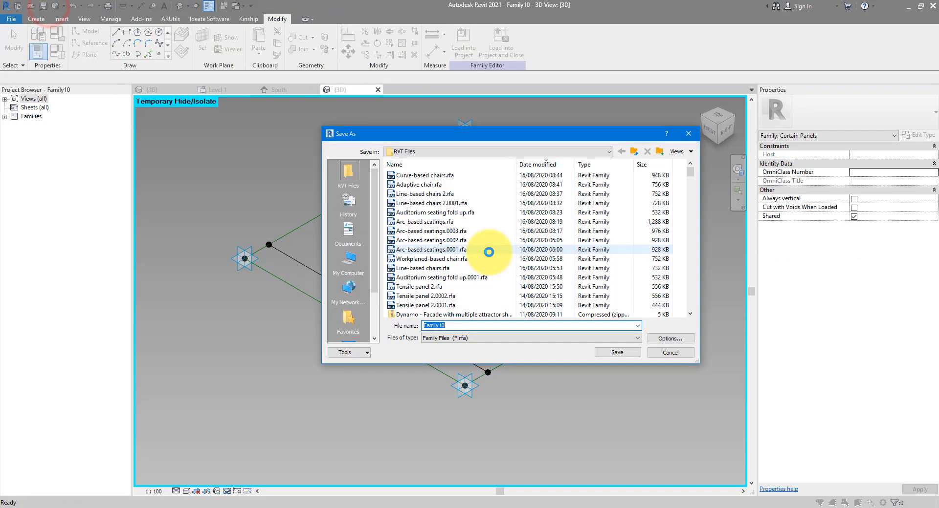
{"action": "type", "text": "Balcony"}
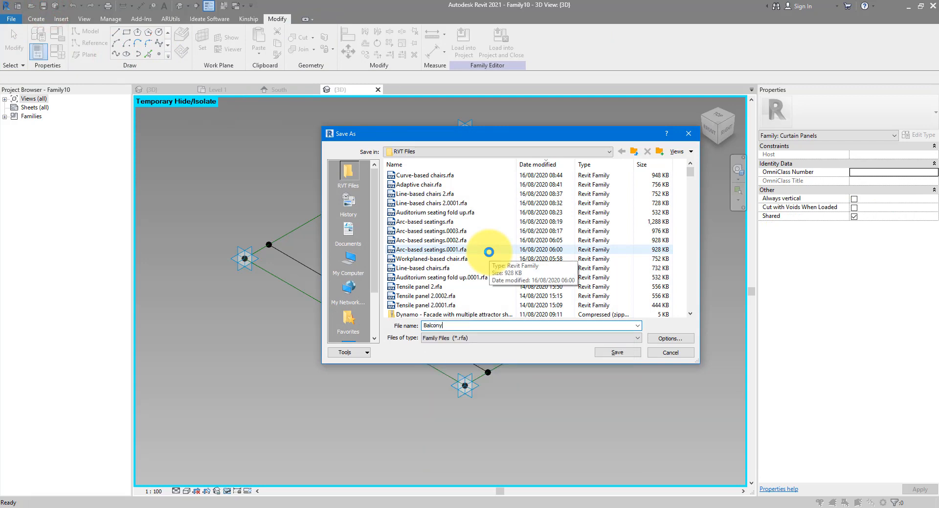
{"action": "key", "text": "Return"}
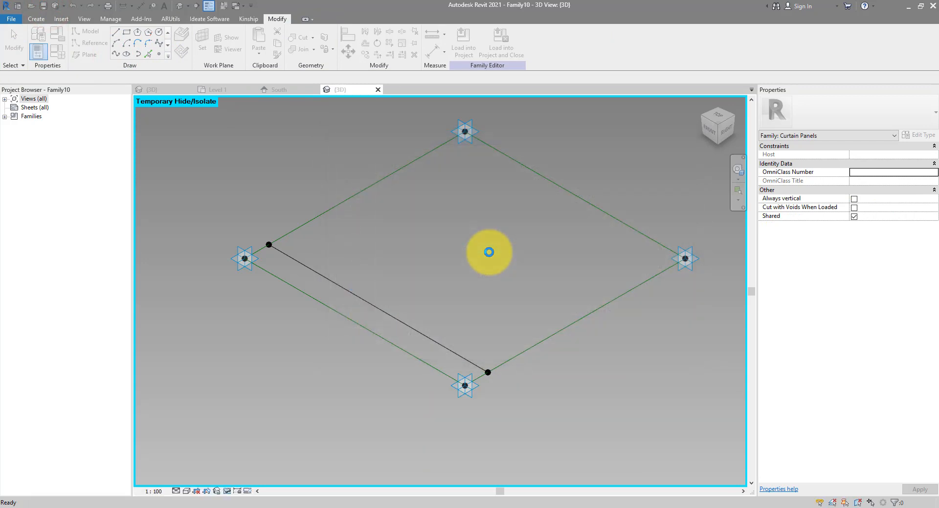
{"action": "left_click", "coordinate": [464, 49]}
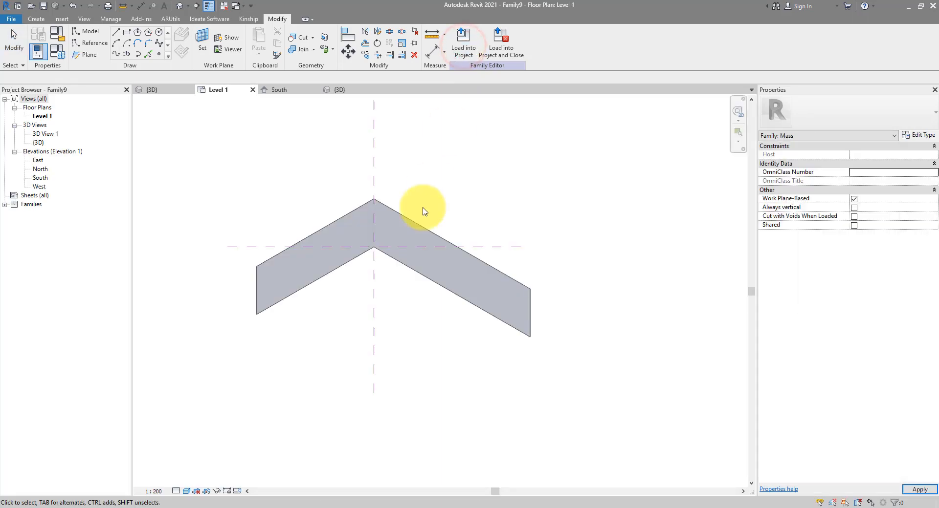
In the mass family's 3D view, divide the surfaces of the two adjoining front faces.
{"action": "left_click", "coordinate": [180, 7]}
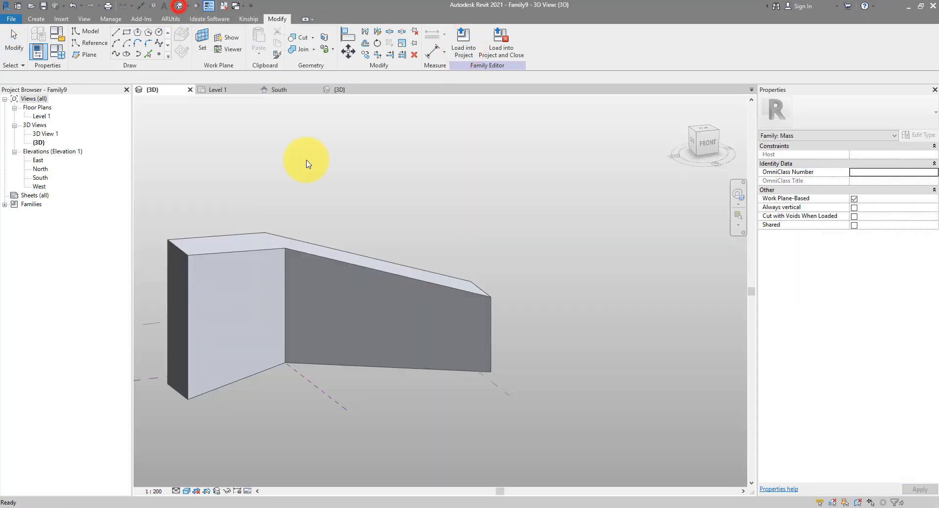
{"action": "left_click", "coordinate": [245, 252]}
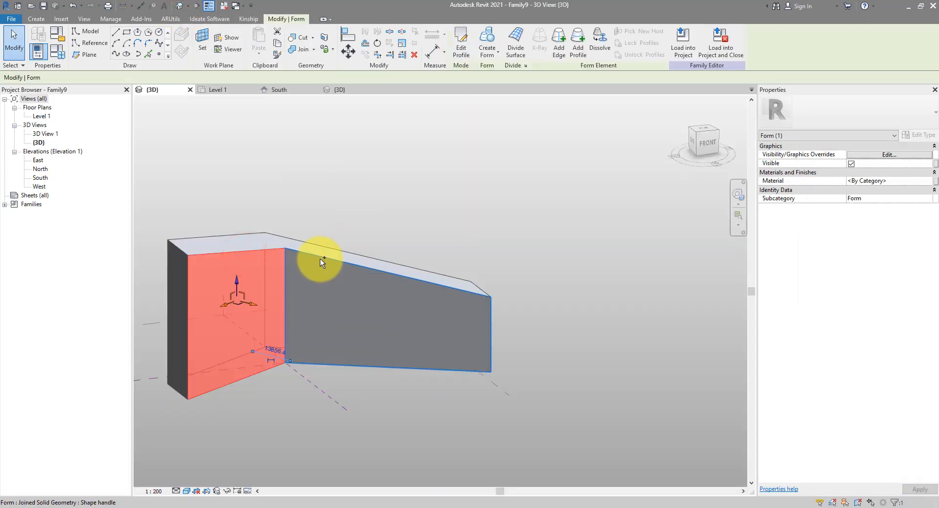
{"action": "left_click", "coordinate": [320, 259], "text": "ctrl"}
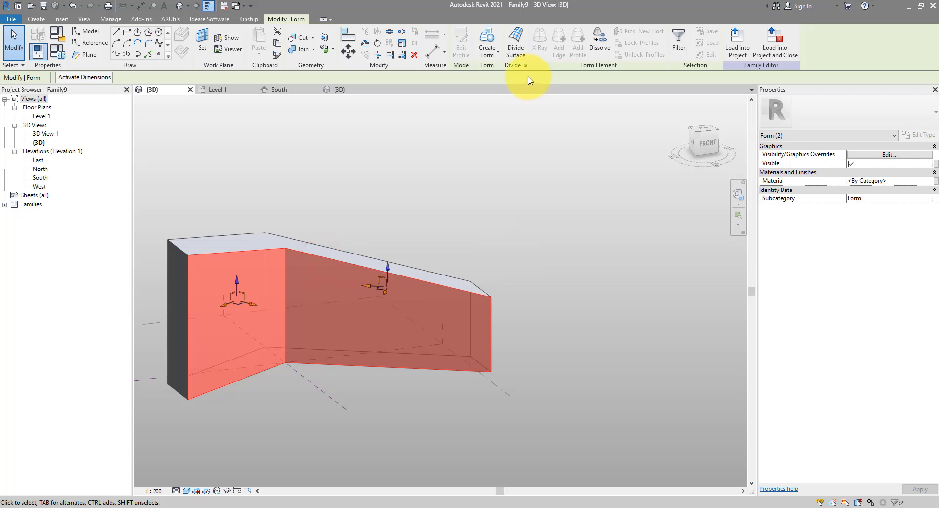
{"action": "left_click", "coordinate": [520, 58]}
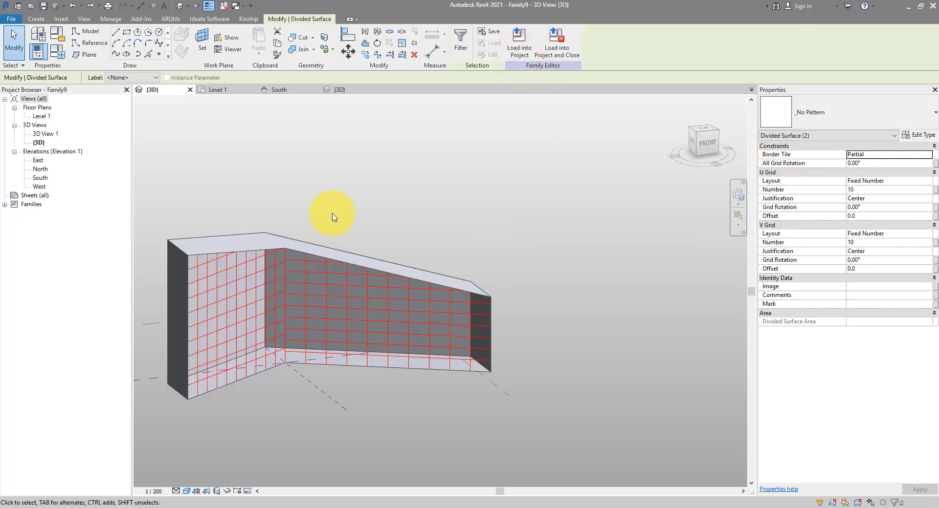
{"action": "scroll", "coordinate": [323, 234], "scroll_direction": "up", "scroll_amount": 3}
{"action": "scroll", "coordinate": [323, 235], "scroll_direction": "down", "scroll_amount": 2}
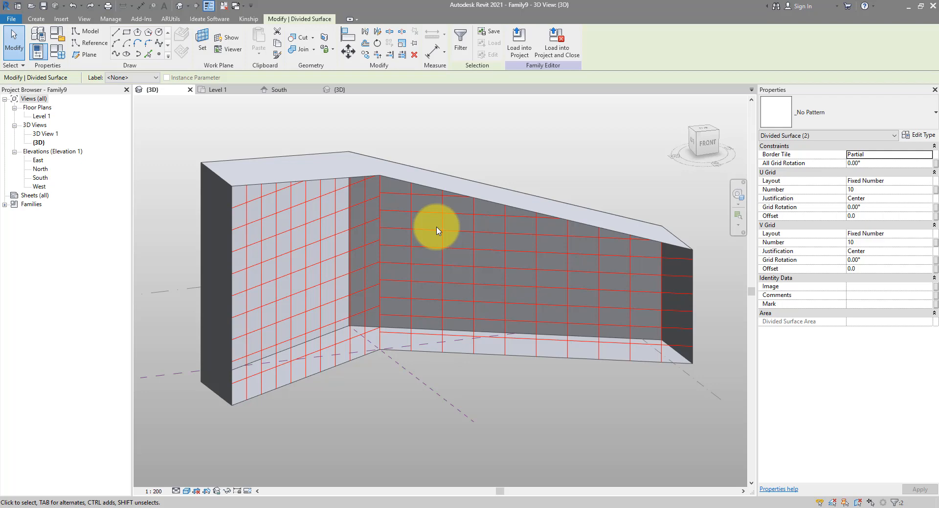
Set both the U and V grids of the two divided surfaces to a Fixed Distance layout of 3000.
{"action": "left_click", "coordinate": [931, 182]}
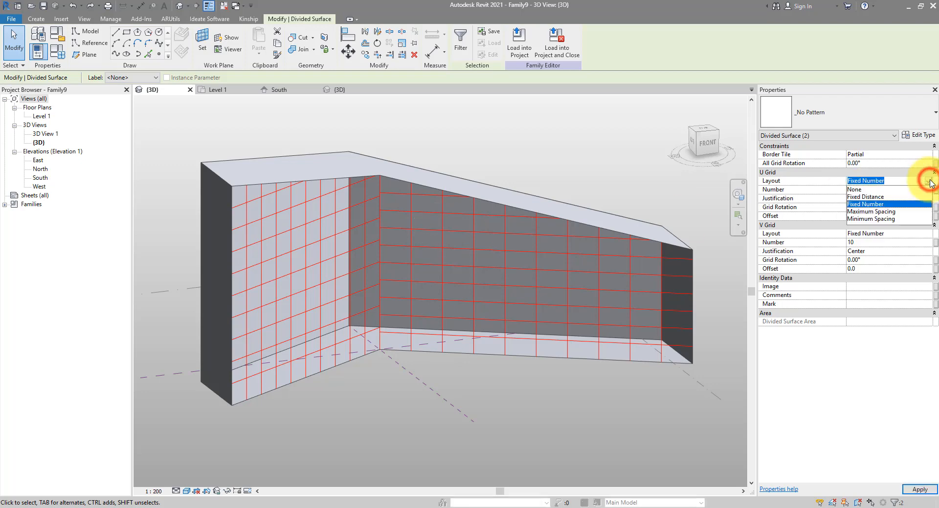
{"action": "left_click", "coordinate": [883, 199]}
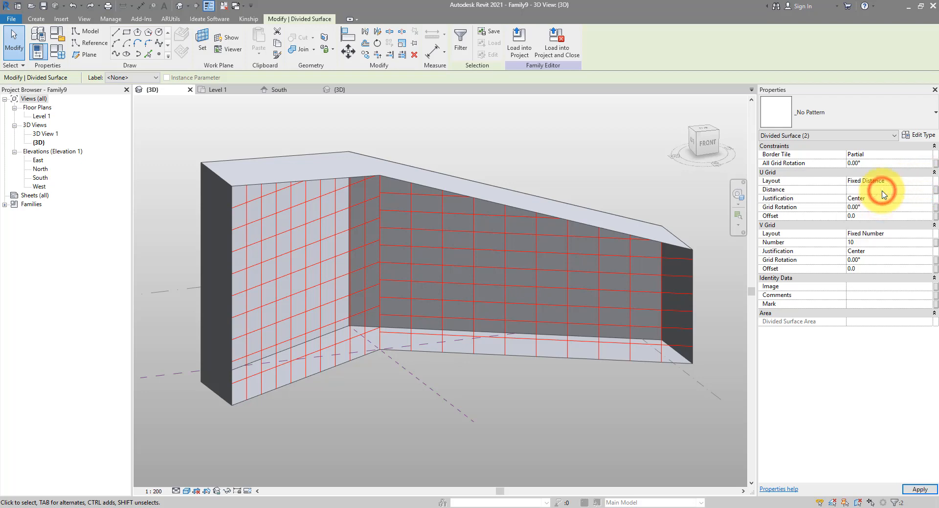
{"action": "left_click", "coordinate": [882, 191]}
{"action": "type", "text": "3000"}
{"action": "left_click", "coordinate": [895, 235]}
{"action": "left_click", "coordinate": [928, 235]}
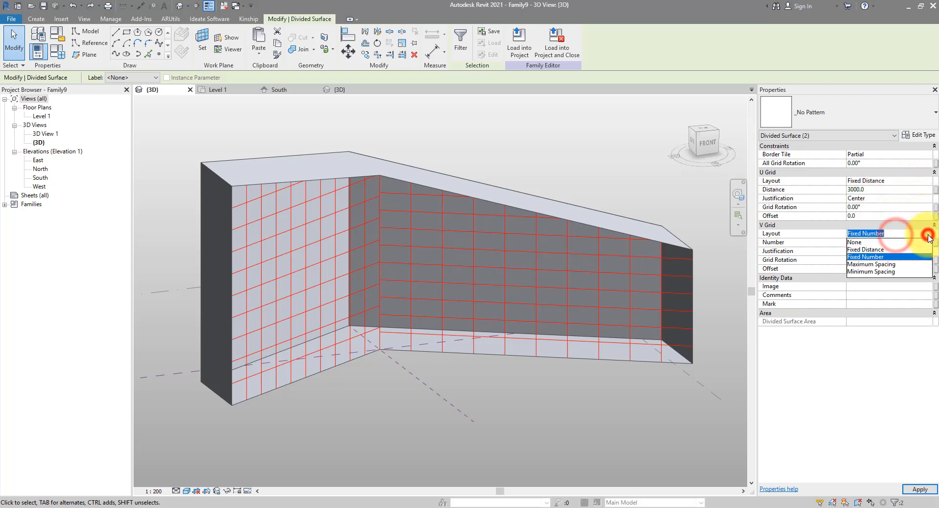
{"action": "left_click", "coordinate": [880, 249]}
{"action": "left_click", "coordinate": [880, 243]}
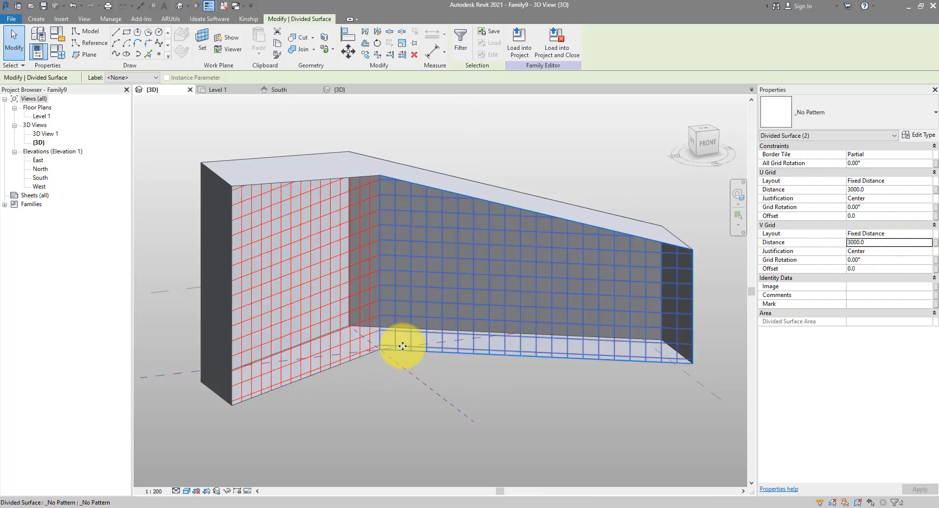
Move the UV grid origin of each divided surface to the bottom corner where the two faces meet, so both justifications become Beginning.
{"action": "left_click", "coordinate": [361, 323]}
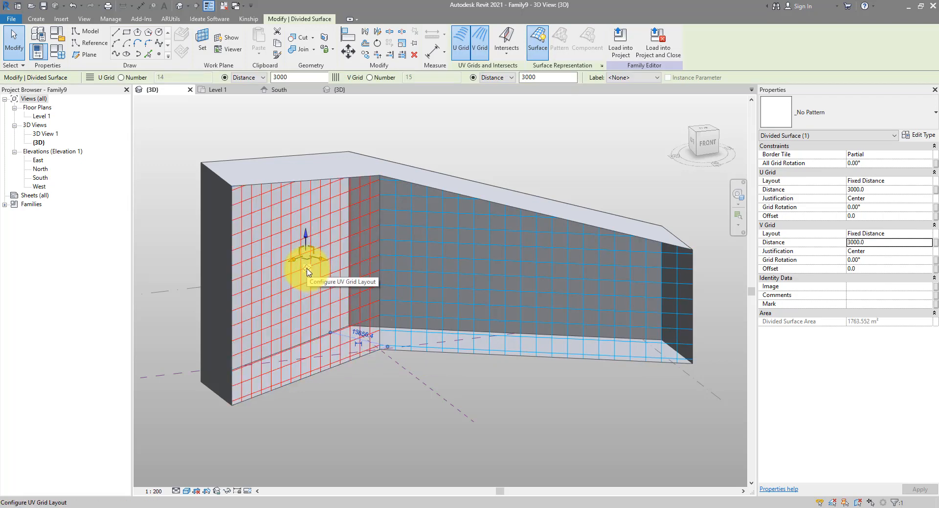
{"action": "left_click", "coordinate": [306, 269]}
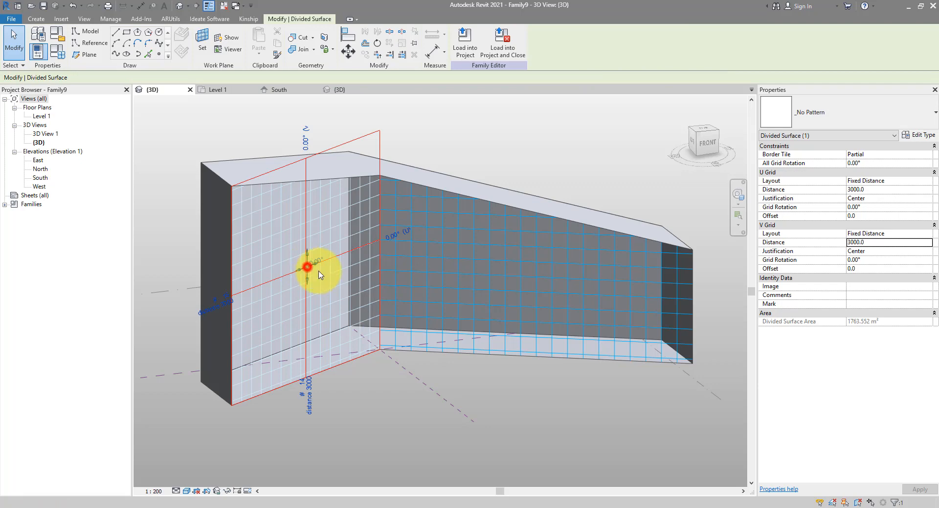
{"action": "left_click_drag", "start_coordinate": [307, 267], "coordinate": [373, 405]}
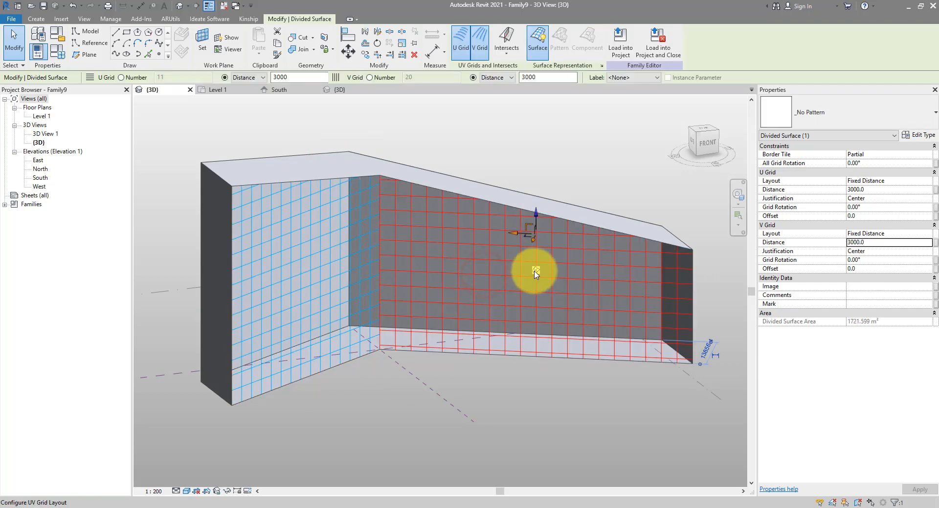
{"action": "left_click", "coordinate": [489, 270]}
{"action": "left_click_drag", "start_coordinate": [536, 270], "coordinate": [382, 345]}
{"action": "scroll", "coordinate": [368, 357], "scroll_direction": "up", "scroll_amount": 5}
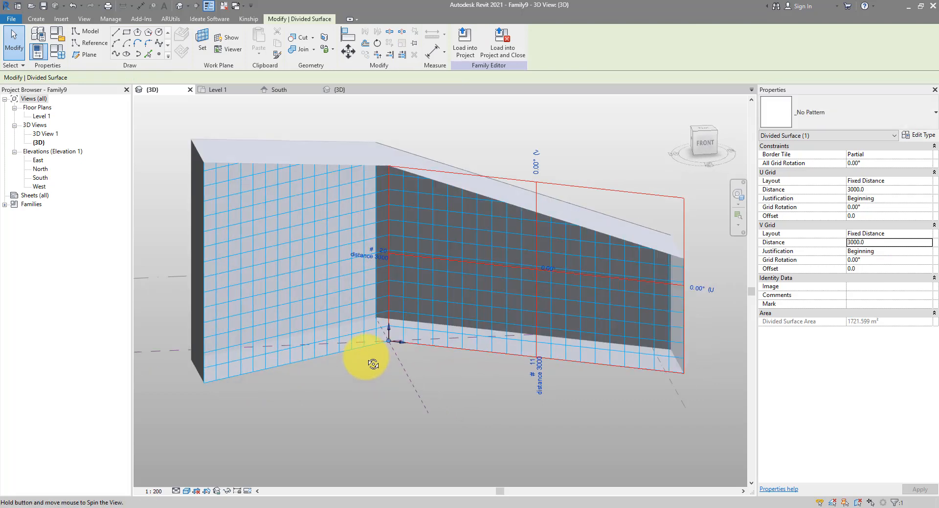
{"action": "scroll", "coordinate": [377, 274], "scroll_direction": "down", "scroll_amount": 2}
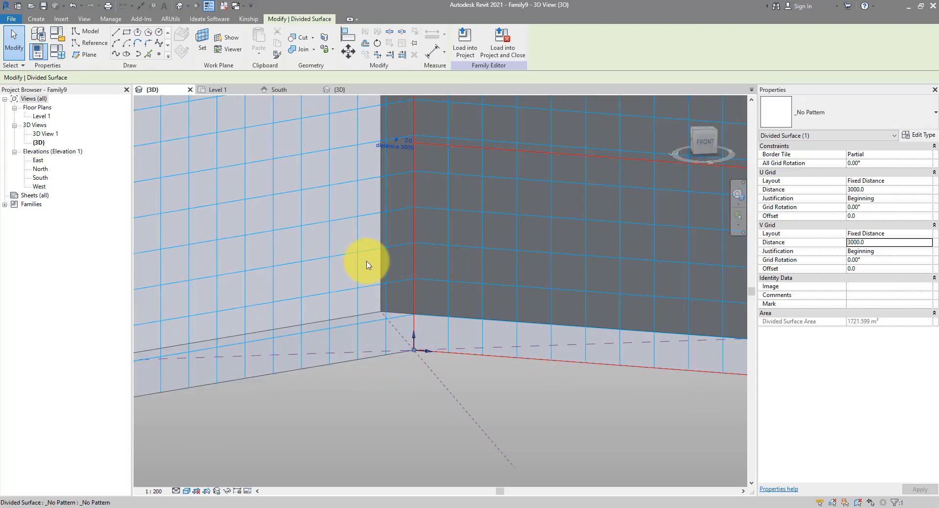
{"action": "scroll", "coordinate": [430, 292], "scroll_direction": "down", "scroll_amount": 4}
{"action": "middle_click_drag", "start_coordinate": [432, 292], "coordinate": [459, 404], "text": "shift"}
{"action": "key", "text": "Escape"}
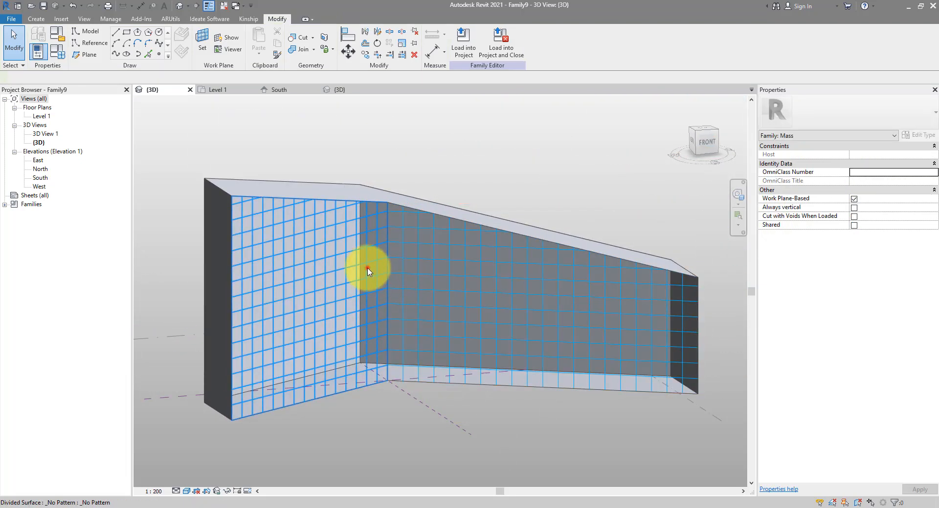
Apply the Balcony 1 panel under the Rectangle pattern to both divided surfaces and deselect them.
{"action": "left_click", "coordinate": [367, 268]}
{"action": "left_click", "coordinate": [409, 260], "text": "ctrl"}
{"action": "left_click", "coordinate": [798, 120]}
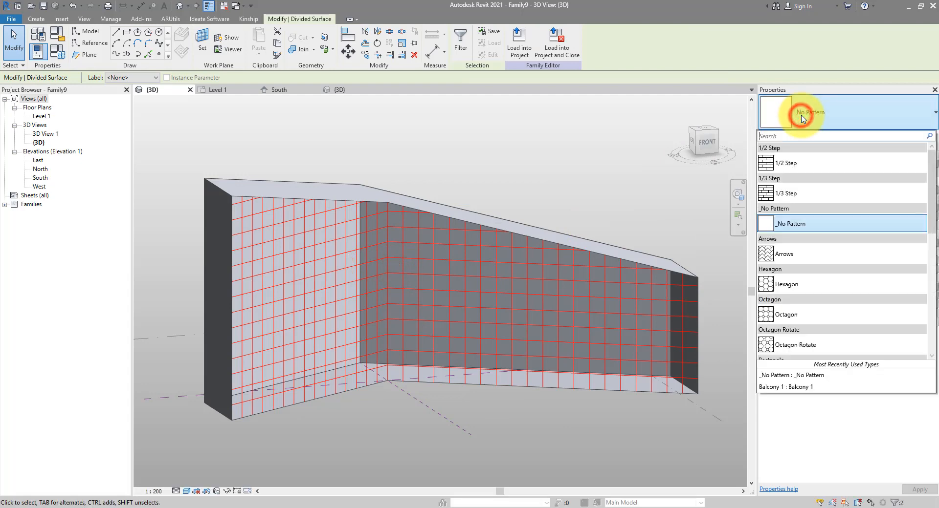
{"action": "scroll", "coordinate": [831, 240], "scroll_direction": "down", "scroll_amount": 5}
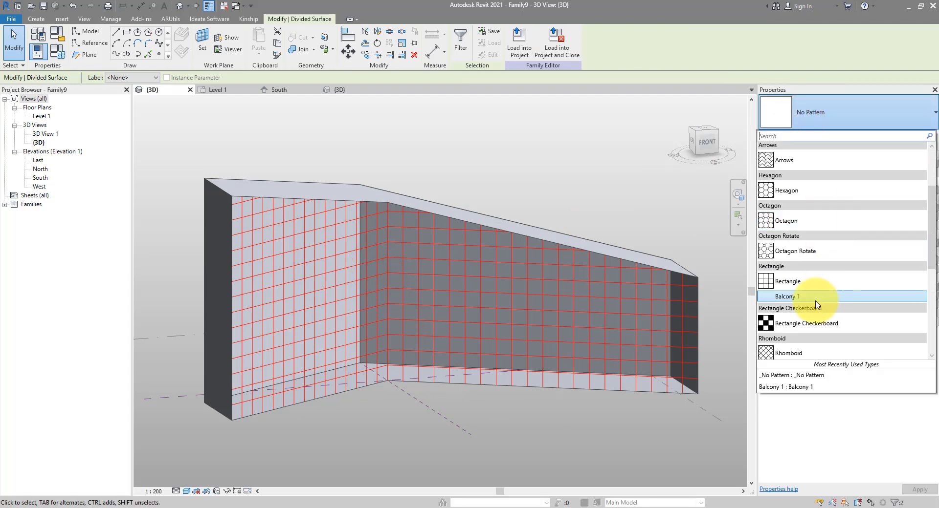
{"action": "left_click", "coordinate": [798, 296]}
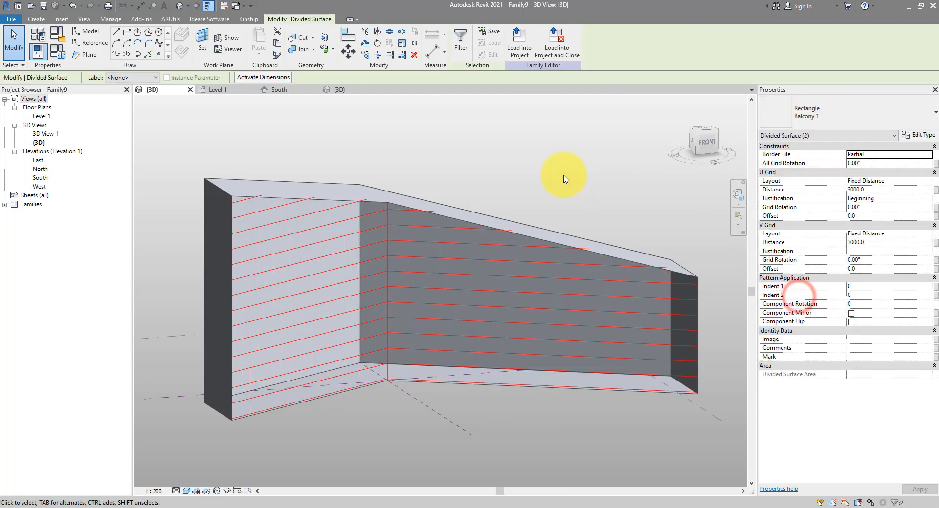
{"action": "left_click", "coordinate": [298, 425]}
{"action": "scroll", "coordinate": [287, 417], "scroll_direction": "up", "scroll_amount": 4}
{"action": "scroll", "coordinate": [287, 417], "scroll_direction": "up", "scroll_amount": 3}
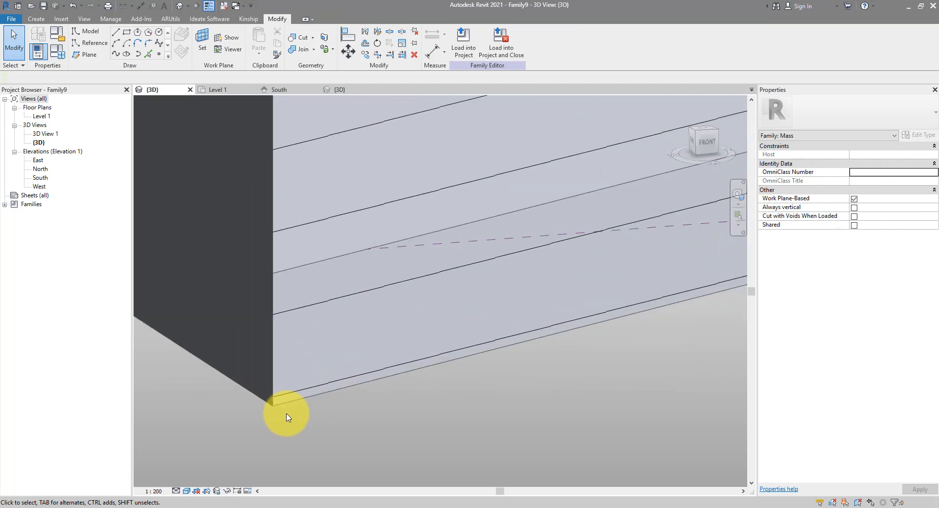
In the Balcony 1 panel family, set the measurement type of the black line's two hosted end points to Segment Length.
{"action": "left_click", "coordinate": [313, 390]}
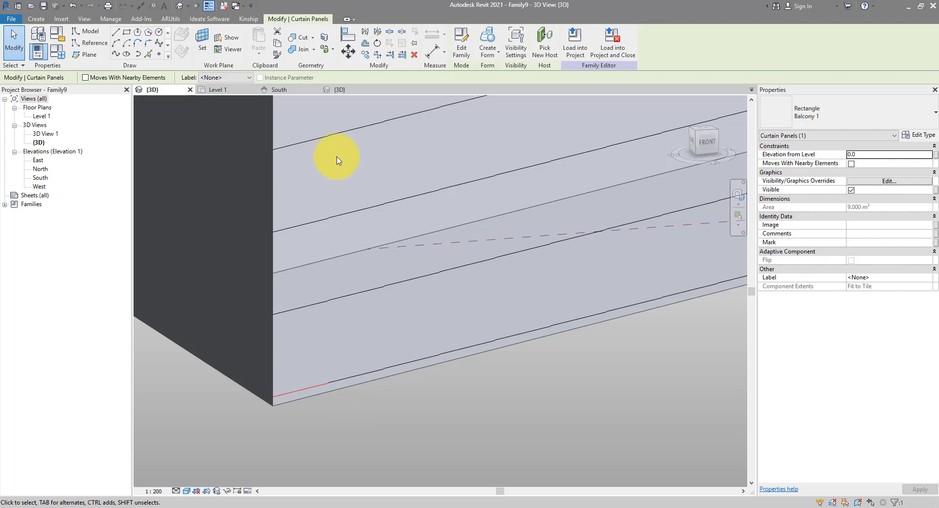
{"action": "left_click", "coordinate": [337, 90]}
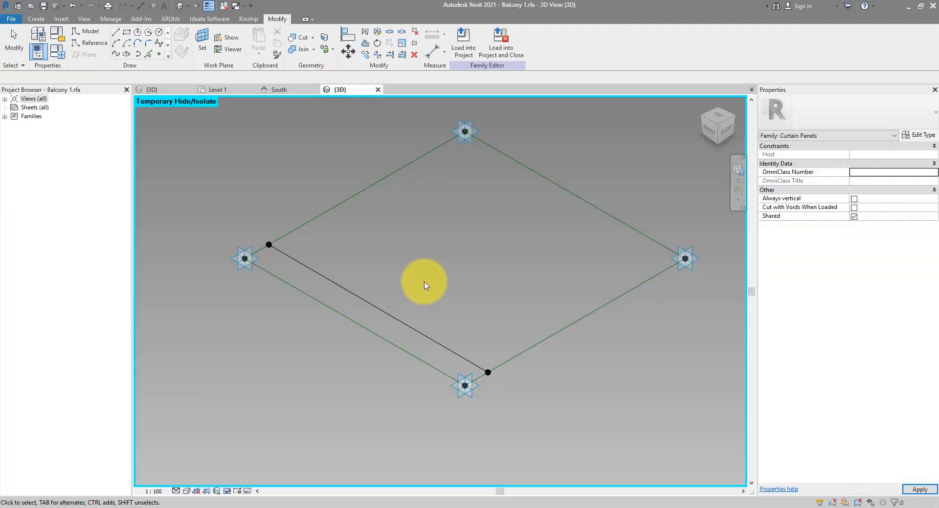
{"action": "left_click", "coordinate": [460, 351]}
{"action": "left_click_drag", "start_coordinate": [240, 233], "coordinate": [275, 293]}
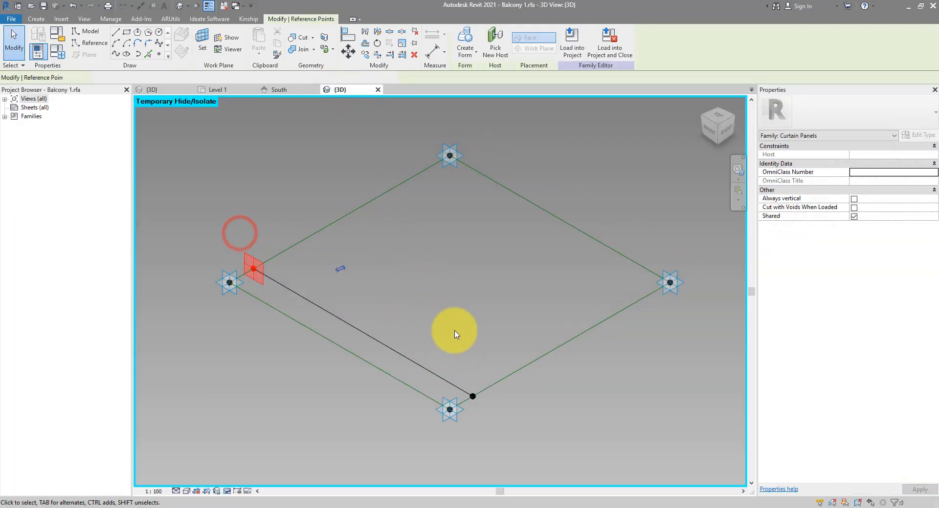
{"action": "left_click_drag", "start_coordinate": [454, 336], "coordinate": [495, 402], "text": "ctrl"}
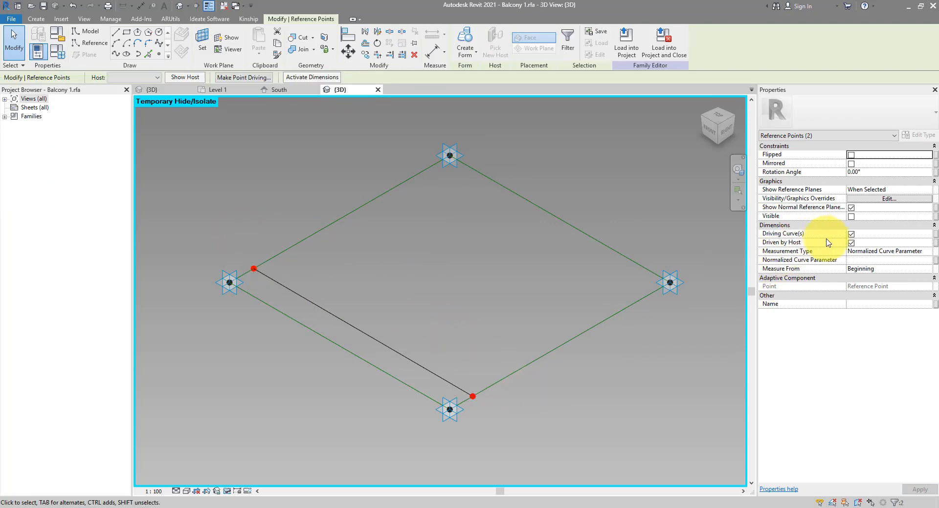
{"action": "left_click", "coordinate": [928, 252]}
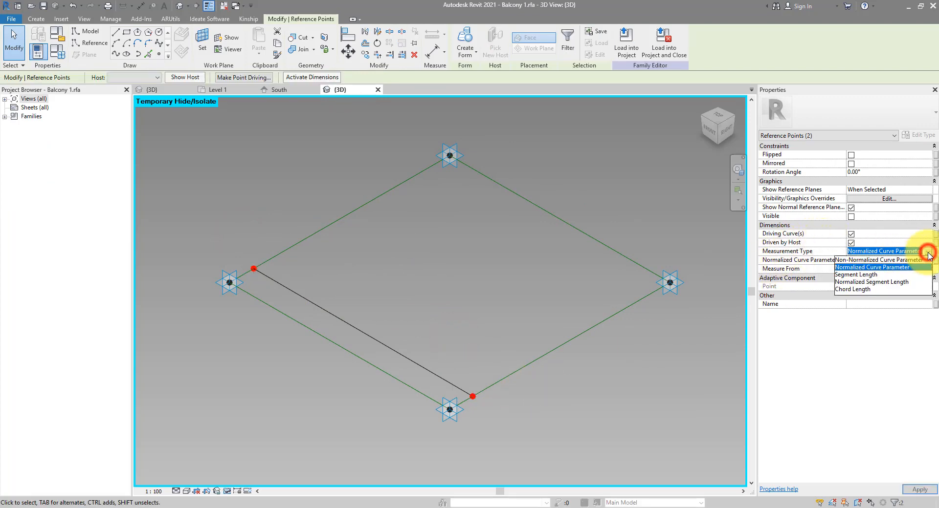
{"action": "left_click", "coordinate": [855, 274]}
{"action": "left_click", "coordinate": [390, 307]}
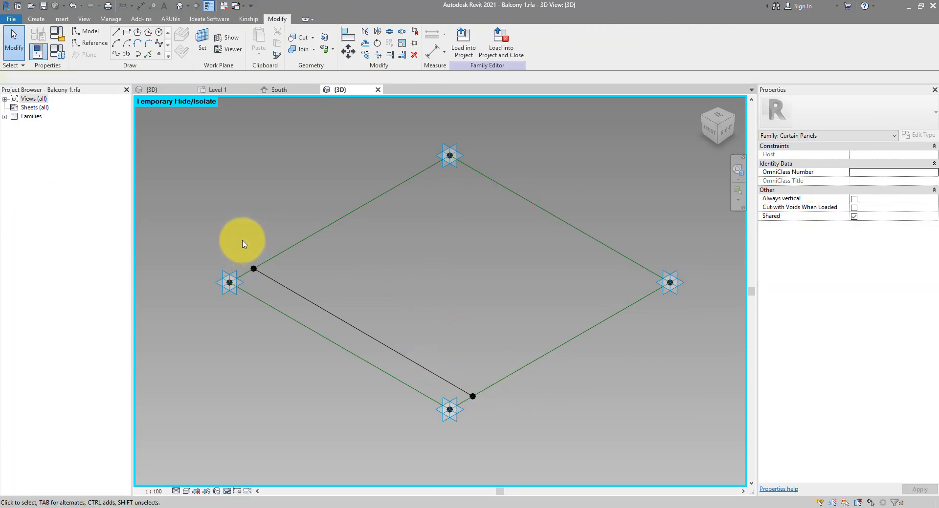
Make the black line's left end point measure from the End of its host reference line.
{"action": "left_click", "coordinate": [253, 268]}
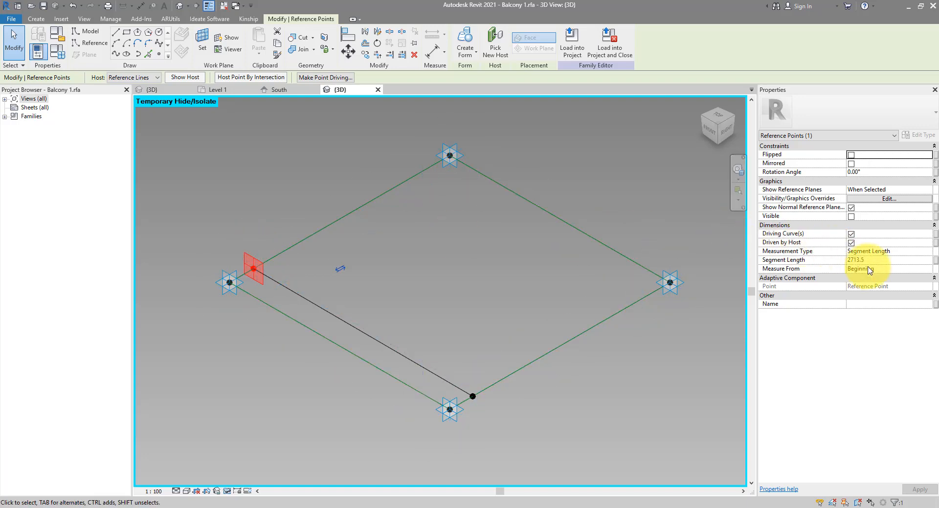
{"action": "left_click", "coordinate": [923, 269]}
{"action": "left_click", "coordinate": [927, 269]}
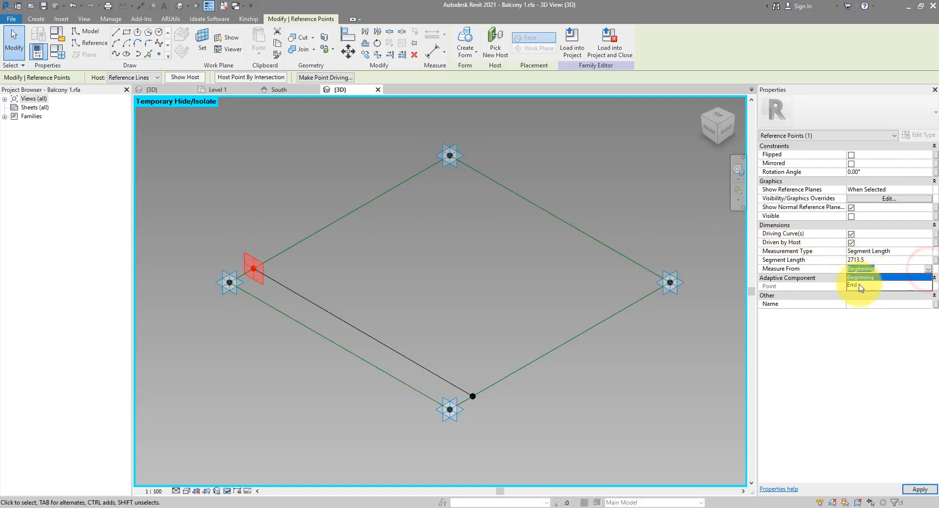
{"action": "left_click", "coordinate": [860, 286]}
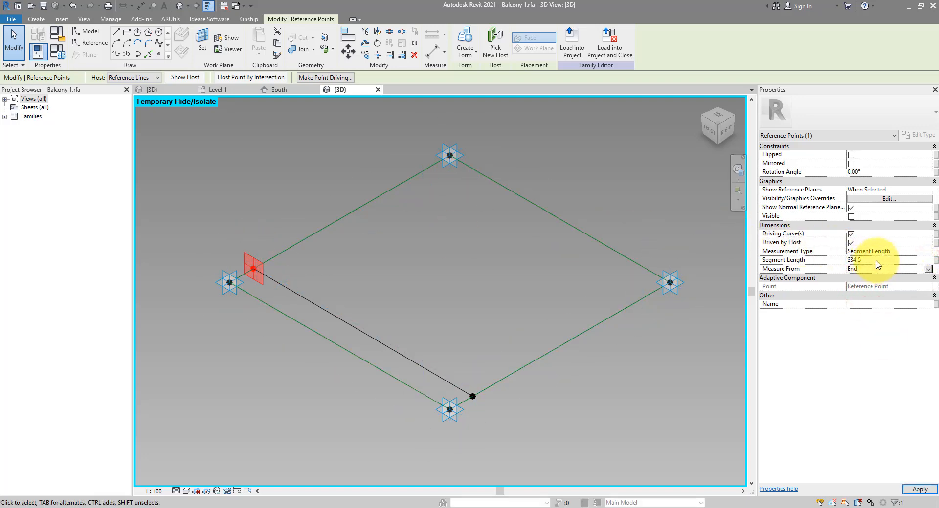
Set both end points' segment length to 150 and link it to a new type parameter Slab_Thickness grouped under Dimensions.
{"action": "left_click_drag", "start_coordinate": [458, 370], "coordinate": [503, 413]}
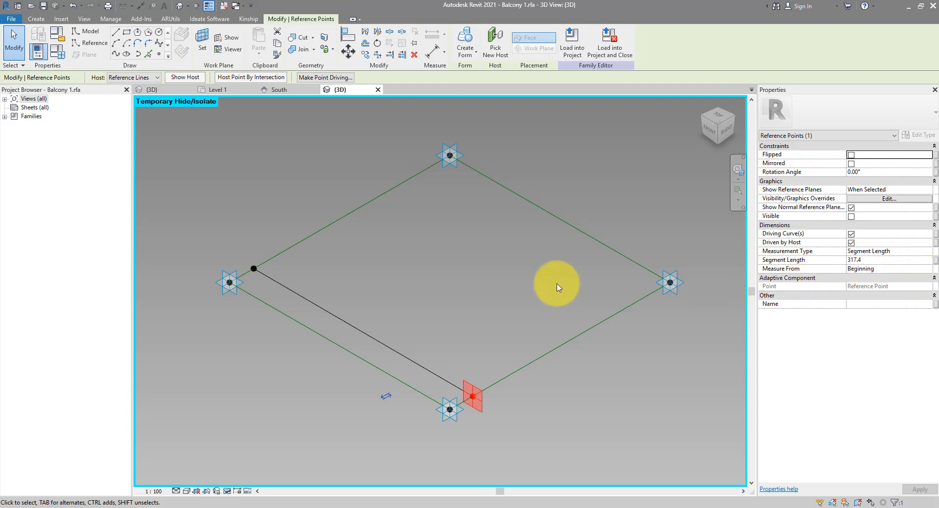
{"action": "left_click_drag", "start_coordinate": [236, 241], "coordinate": [268, 278], "text": "ctrl"}
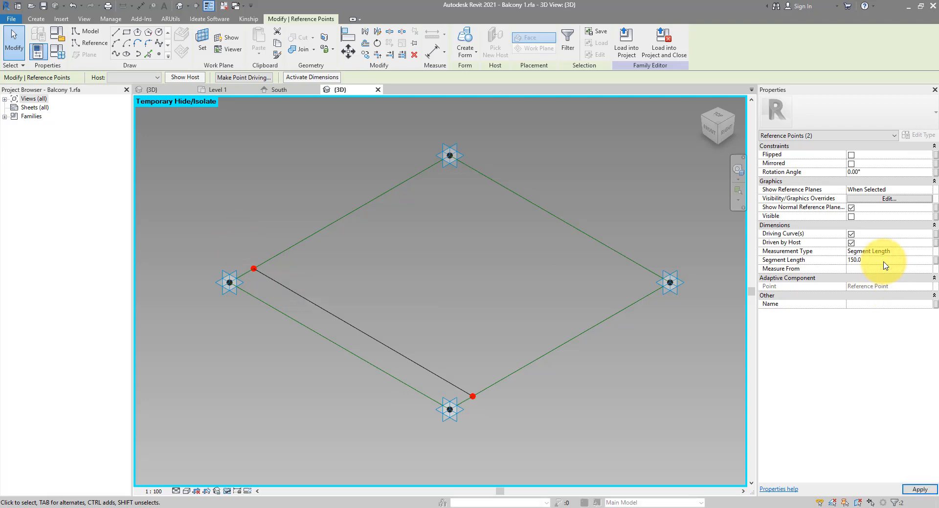
{"action": "left_click", "coordinate": [935, 260]}
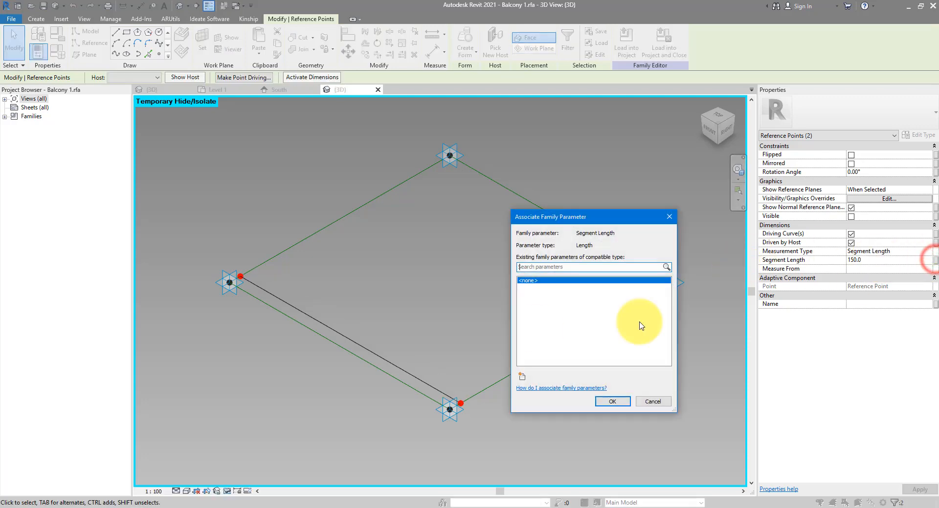
{"action": "left_click", "coordinate": [521, 377]}
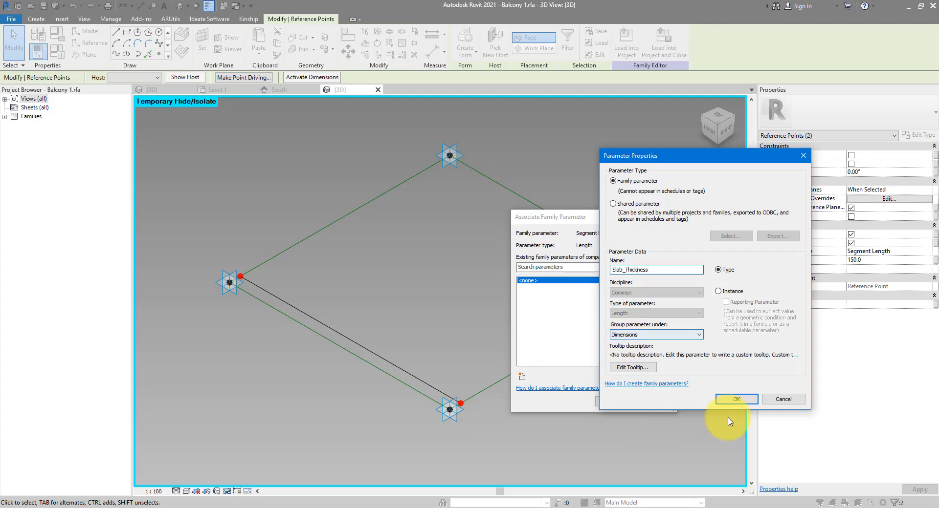
{"action": "left_click", "coordinate": [733, 398]}
{"action": "left_click", "coordinate": [617, 400]}
{"action": "left_click", "coordinate": [430, 277]}
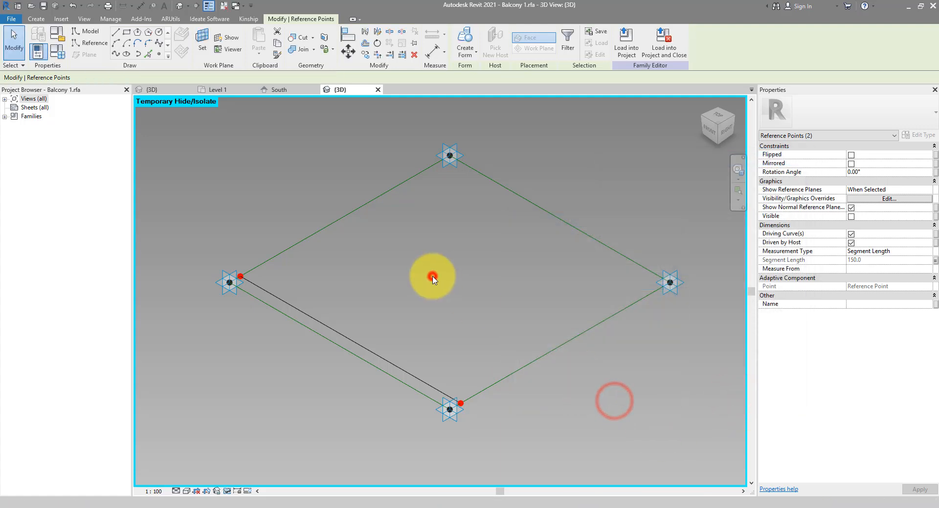
Convert the black line between the two hosted points into a reference line.
{"action": "left_click", "coordinate": [341, 336]}
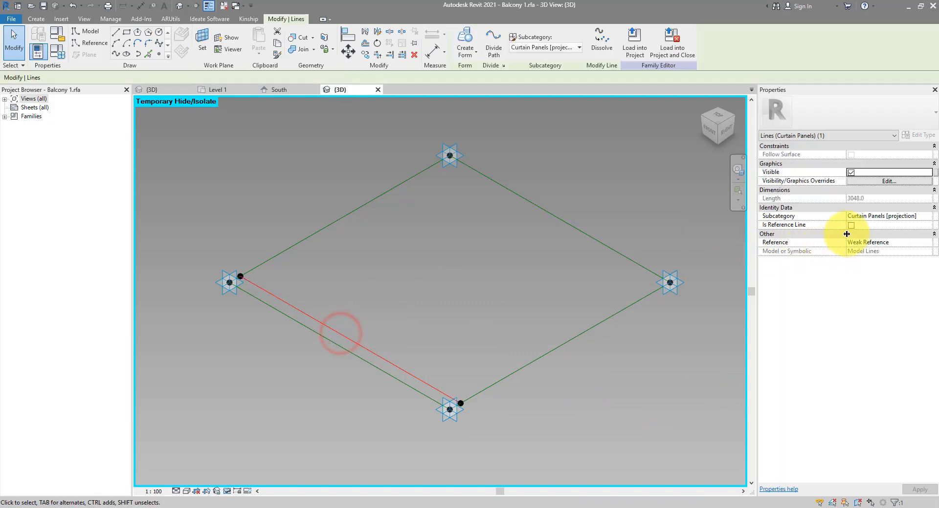
{"action": "left_click", "coordinate": [852, 225]}
{"action": "left_click", "coordinate": [430, 272]}
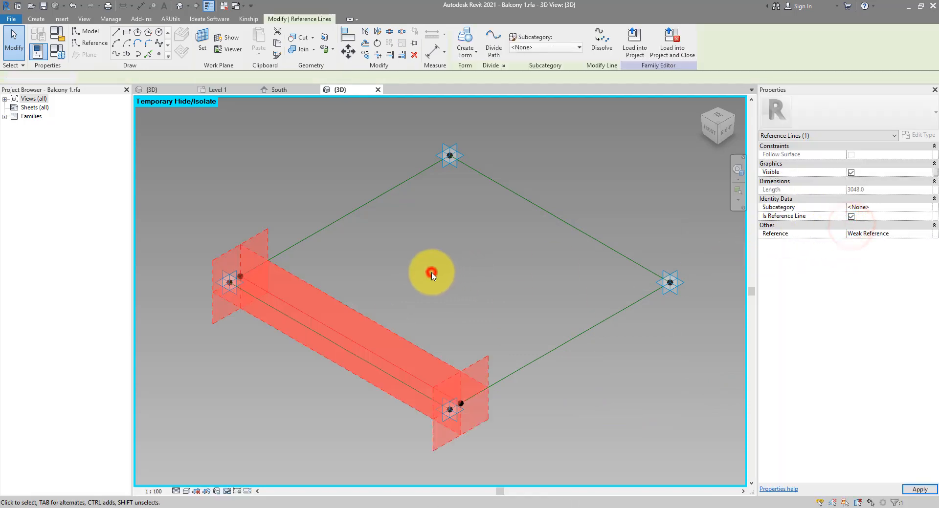
Place a reference point on the new inner reference line, about a quarter of its length from the left end.
{"action": "left_click", "coordinate": [160, 55]}
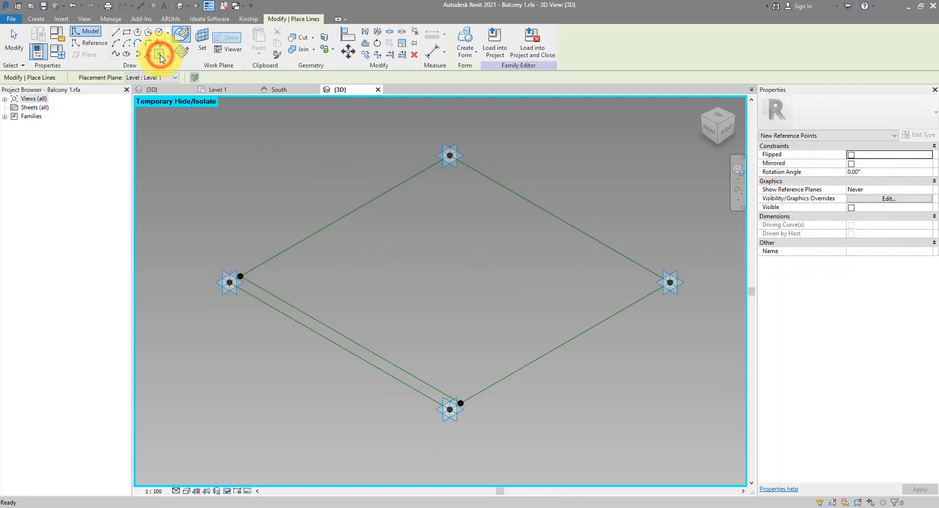
{"action": "left_click", "coordinate": [296, 308]}
{"action": "key", "text": "Escape"}
{"action": "key", "text": "Escape"}
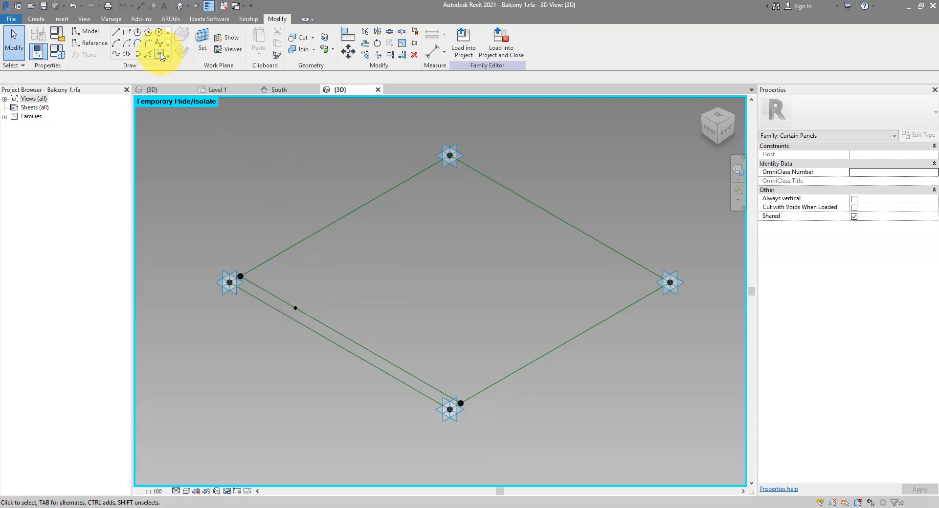
Place a second reference point on the work plane of the inner line's point and raise it to an offset of about 2118.5.
{"action": "left_click", "coordinate": [159, 55]}
{"action": "left_click", "coordinate": [201, 43]}
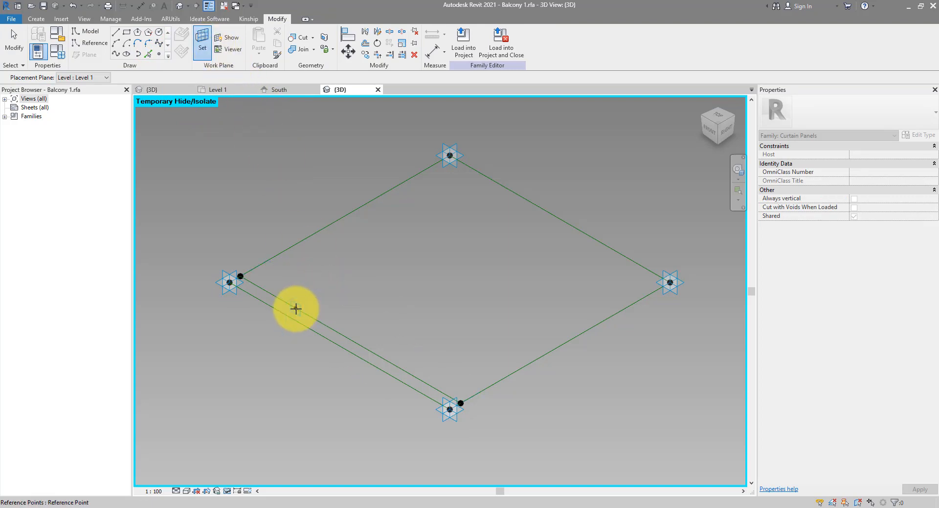
{"action": "left_click", "coordinate": [296, 309]}
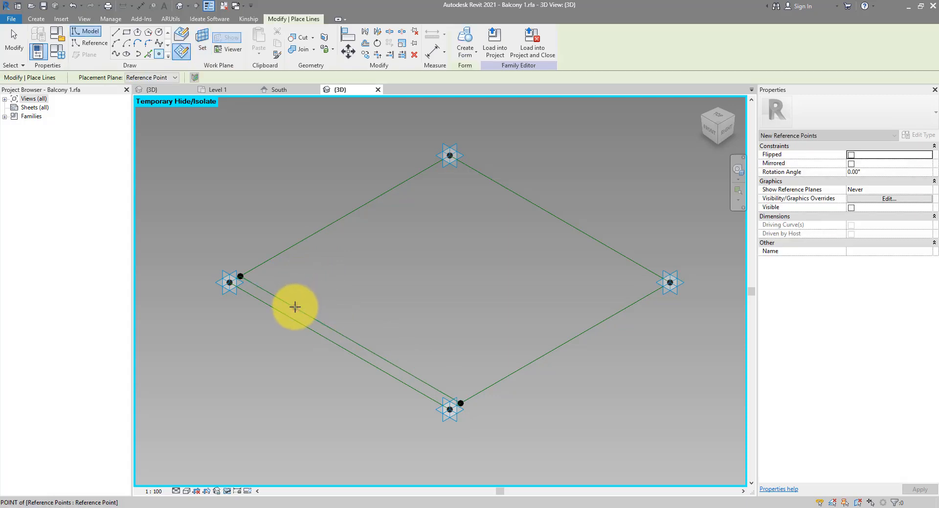
{"action": "left_click", "coordinate": [295, 307]}
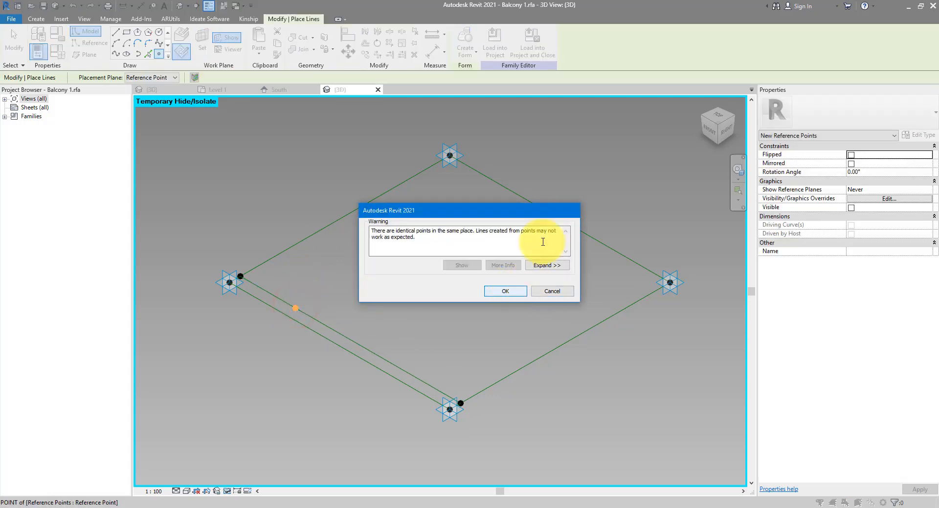
{"action": "left_click", "coordinate": [504, 292]}
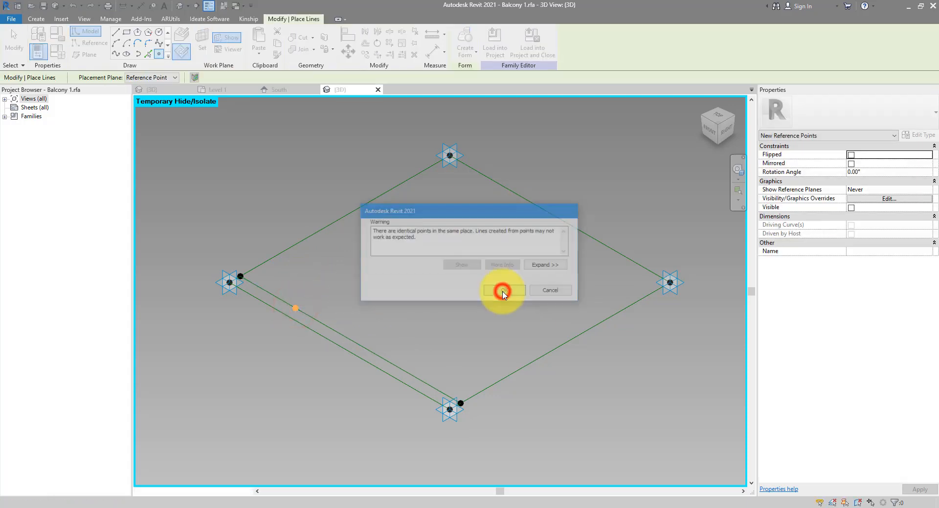
{"action": "key", "text": "Escape"}
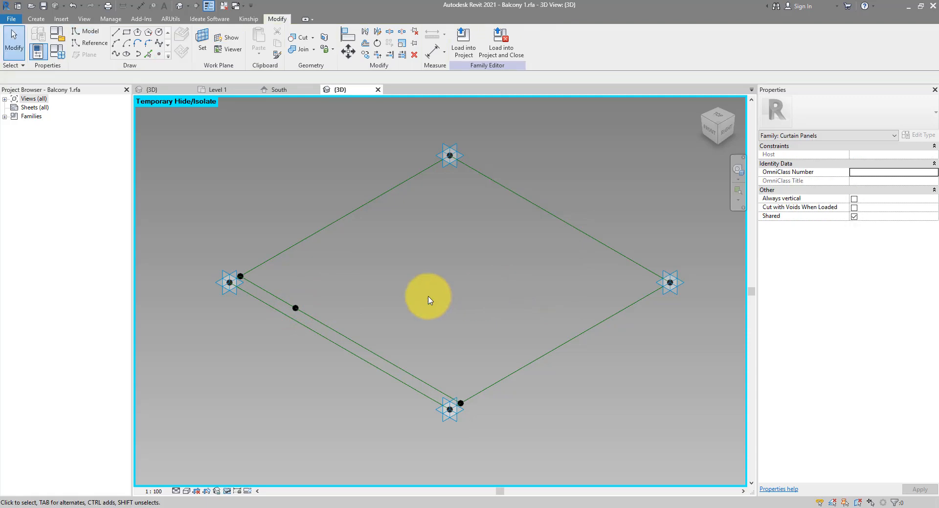
{"action": "left_click", "coordinate": [295, 309]}
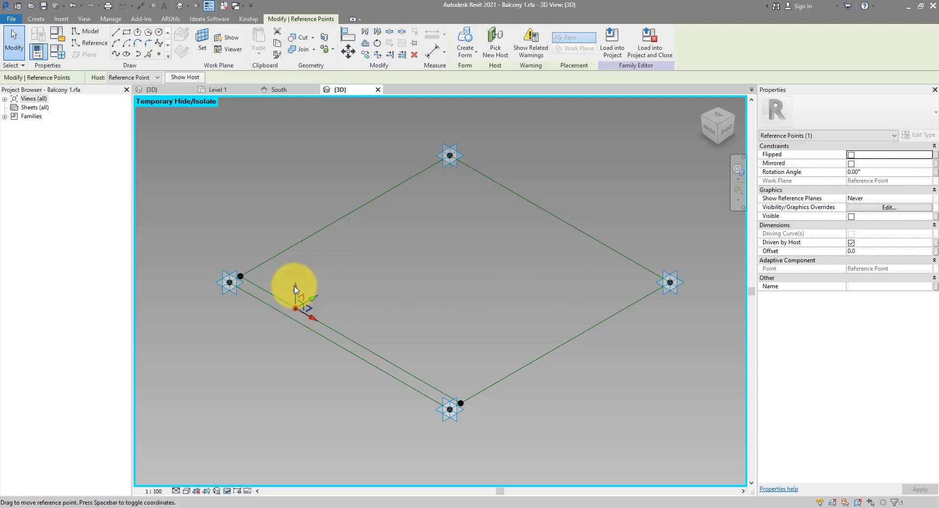
{"action": "left_click_drag", "start_coordinate": [294, 288], "coordinate": [303, 122]}
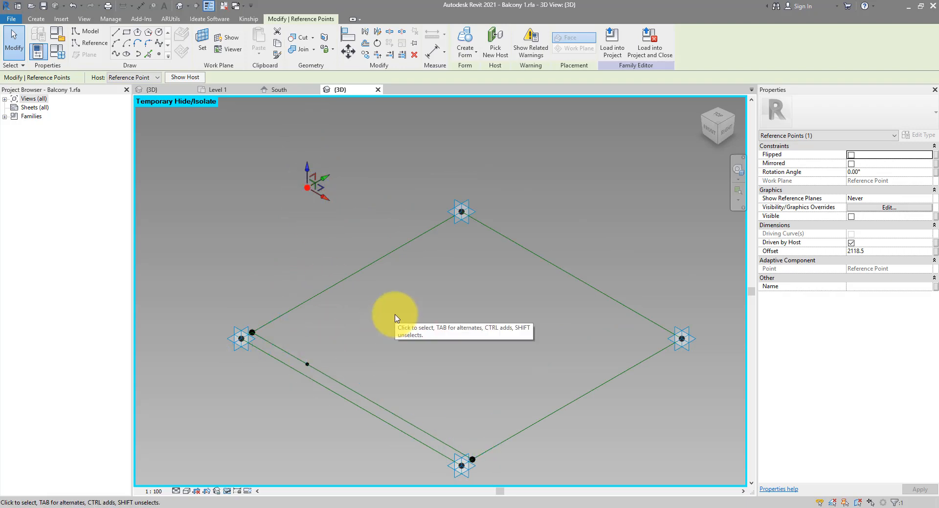
Examine the balcony overhangs in the stringio.jpg photo in Photos and return to the Balcony 1 family in Revit.
{"action": "mouse_move", "coordinate": [254, 506]}
{"action": "left_click", "coordinate": [283, 470]}
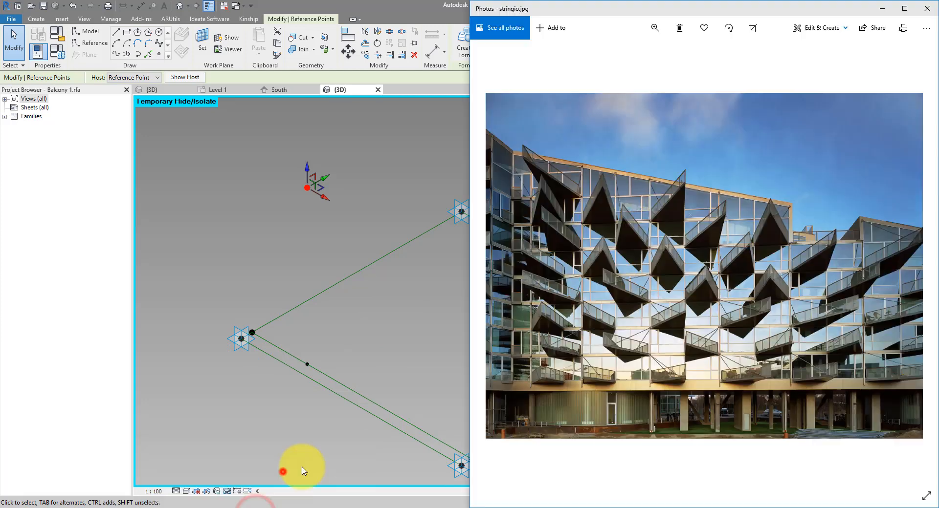
{"action": "double_click", "coordinate": [685, 238]}
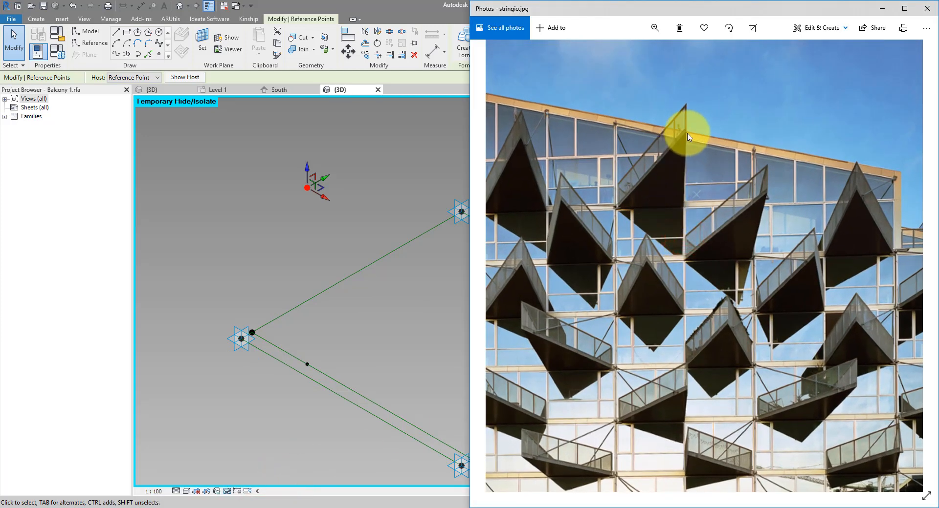
{"action": "left_click", "coordinate": [346, 7]}
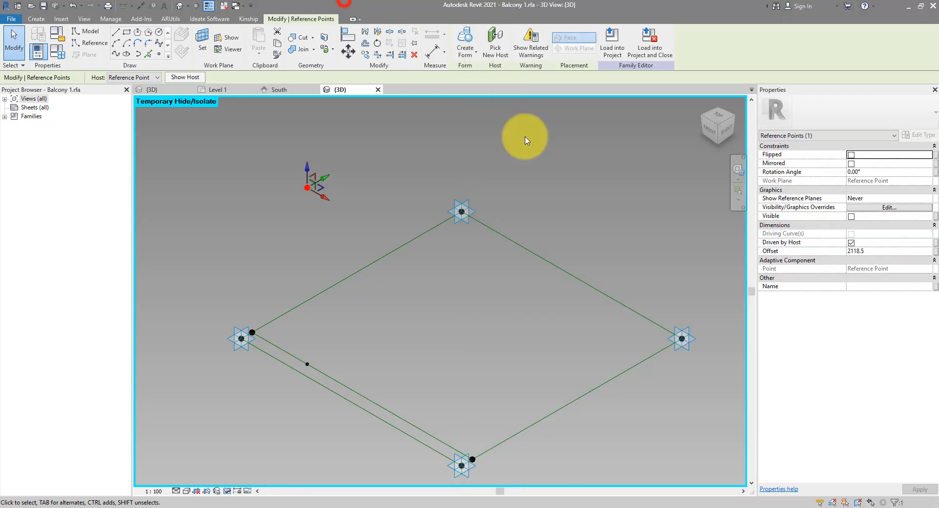
Set the raised point's offset to 4000 and link it to a new instance parameter Overhang grouped under Dimensions.
{"action": "left_click", "coordinate": [880, 252]}
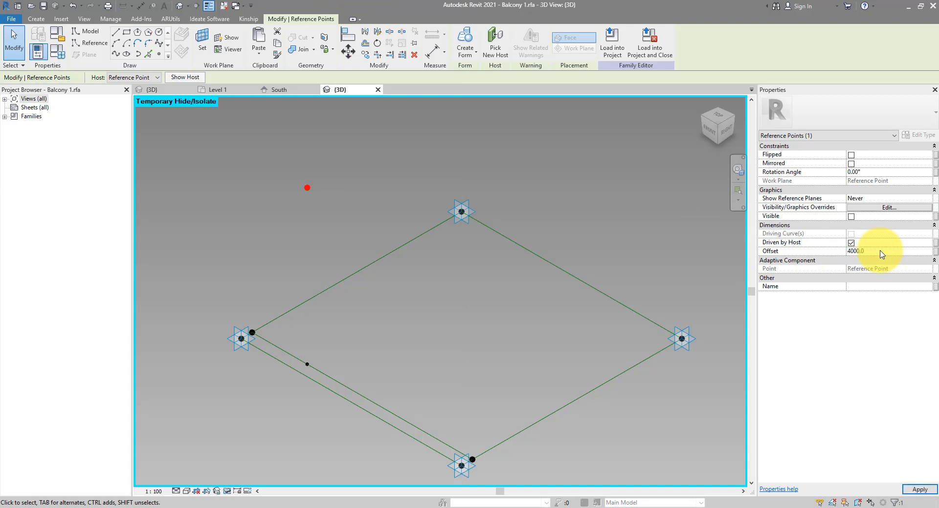
{"action": "left_click", "coordinate": [935, 253]}
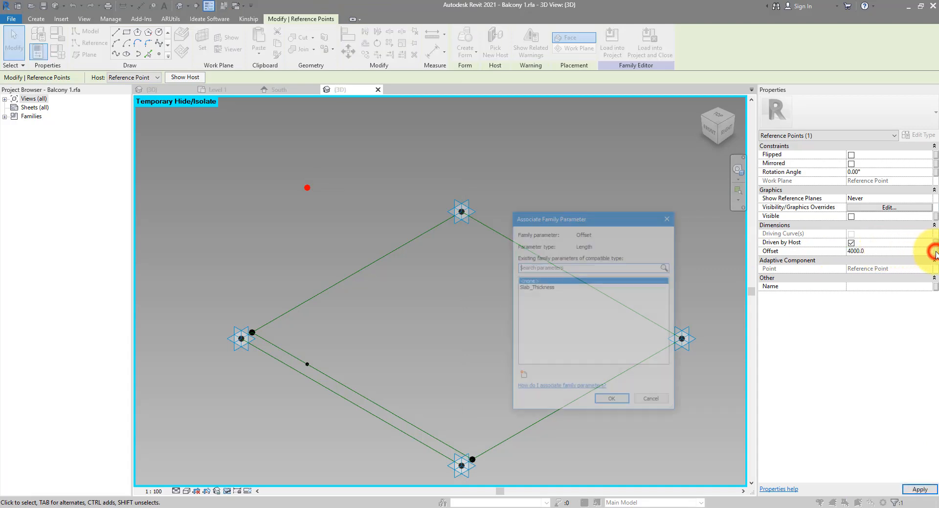
{"action": "left_click", "coordinate": [522, 376]}
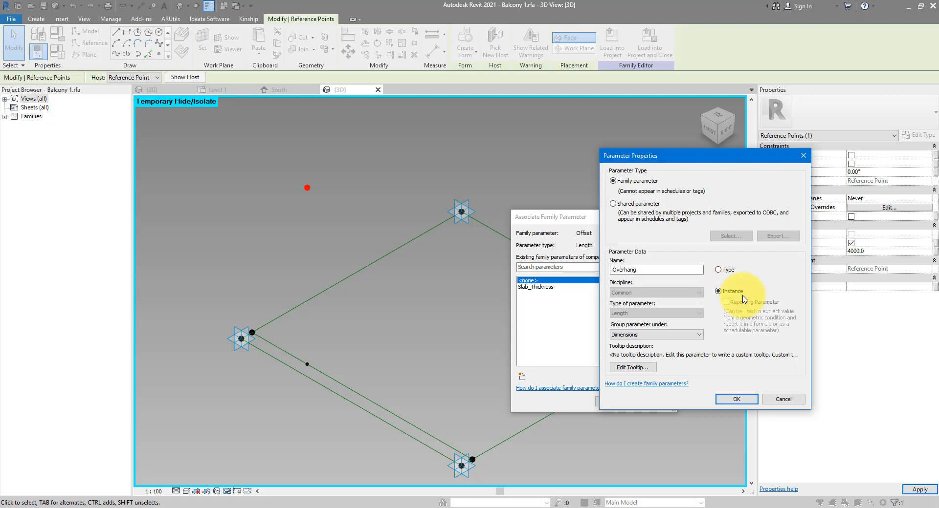
{"action": "left_click", "coordinate": [730, 400]}
{"action": "left_click", "coordinate": [615, 399]}
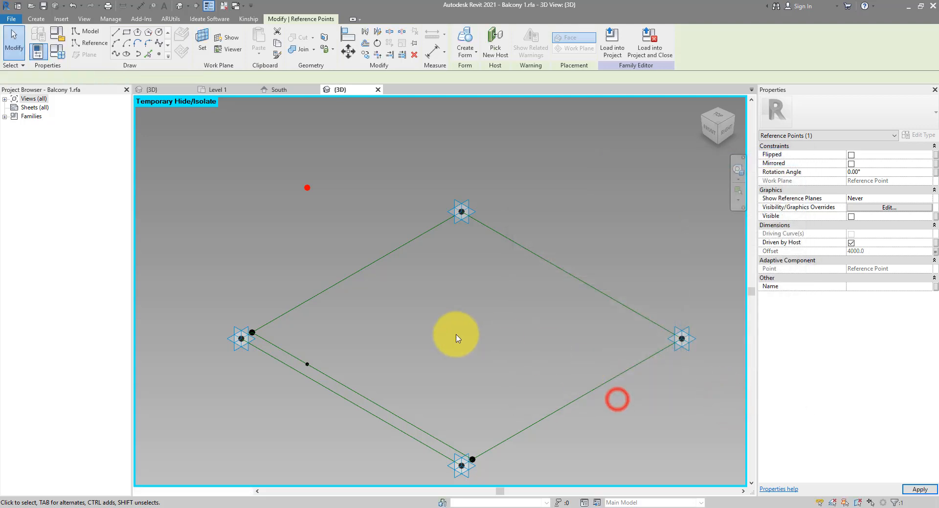
Draw a spline through the raised point and the left end point of the inner reference line.
{"action": "scroll", "coordinate": [419, 338], "scroll_direction": "down", "scroll_amount": 3}
{"action": "middle_click_drag", "start_coordinate": [387, 349], "coordinate": [400, 349], "text": "shift"}
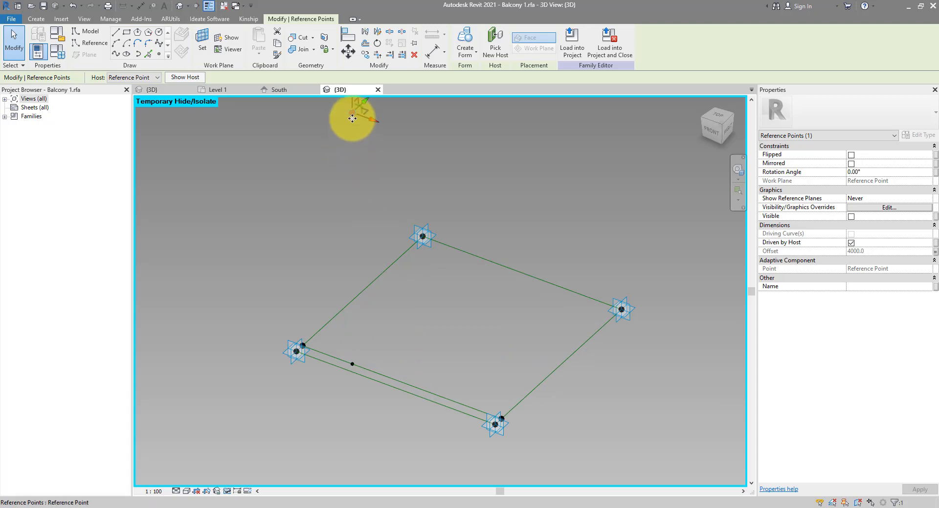
{"action": "left_click_drag", "start_coordinate": [292, 320], "coordinate": [314, 350], "text": "ctrl"}
{"action": "left_click", "coordinate": [116, 53]}
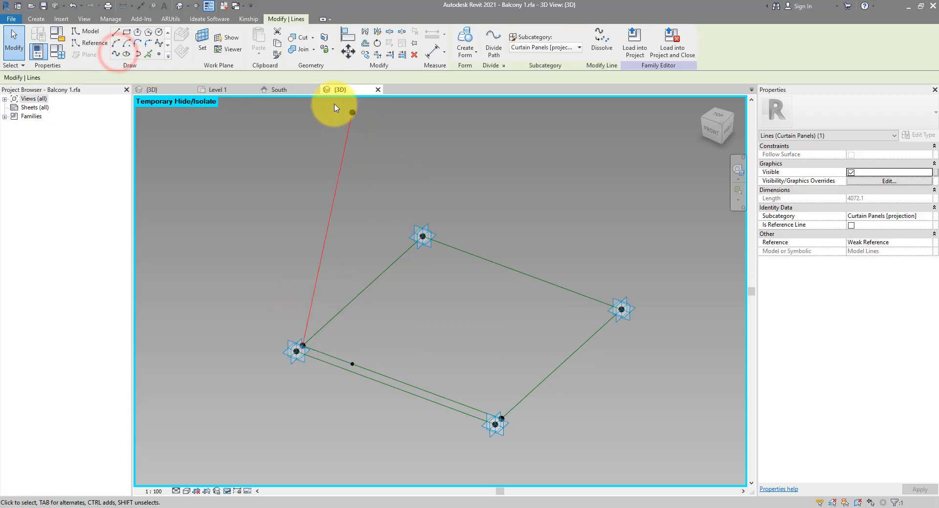
Draw a spline through the raised overhang point and the right end point of the inner reference line.
{"action": "left_click_drag", "start_coordinate": [335, 104], "coordinate": [414, 162]}
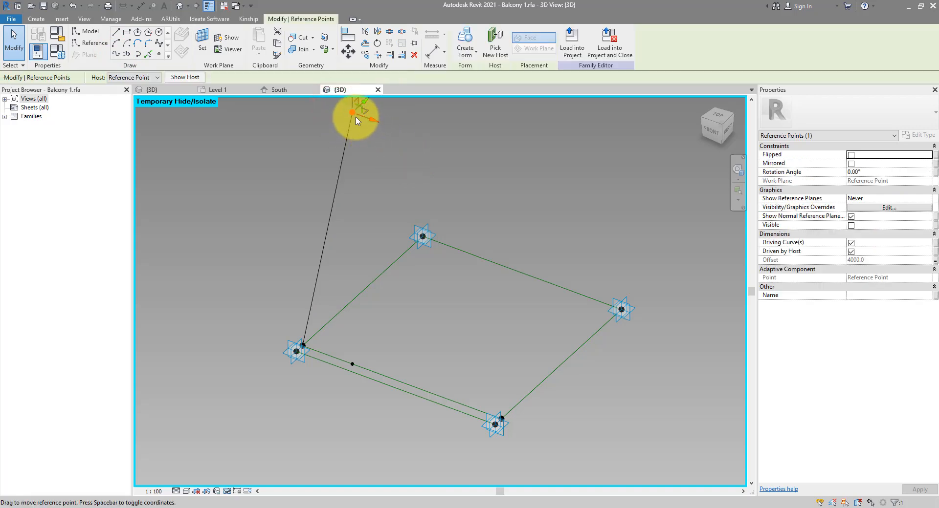
{"action": "left_click_drag", "start_coordinate": [497, 392], "coordinate": [510, 424], "text": "ctrl"}
{"action": "left_click", "coordinate": [114, 54]}
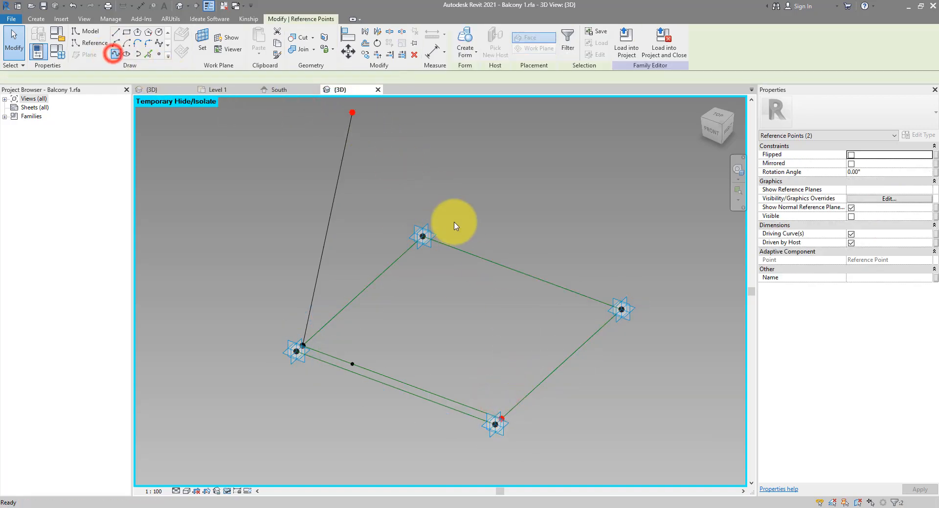
{"action": "left_click", "coordinate": [442, 170]}
Convert both splines running from the raised point into reference lines.
{"action": "left_click_drag", "start_coordinate": [430, 144], "coordinate": [273, 188]}
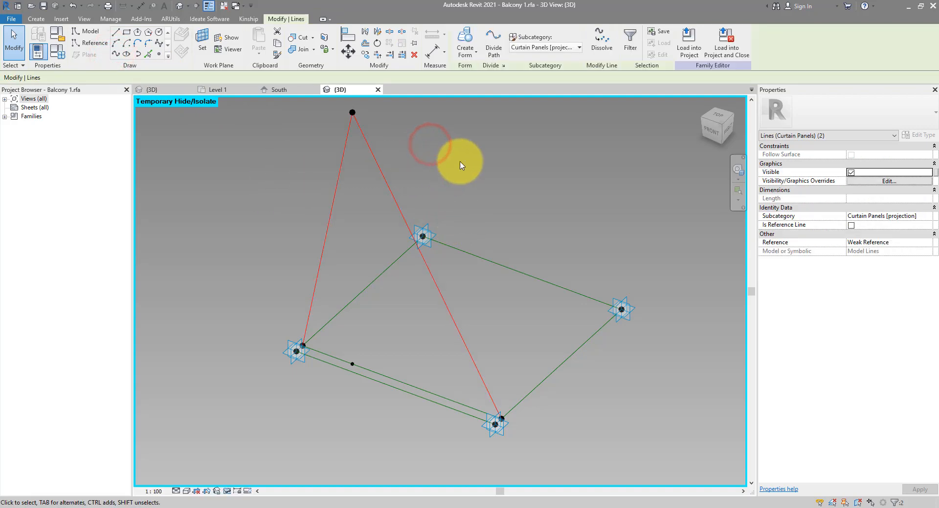
{"action": "left_click", "coordinate": [851, 227]}
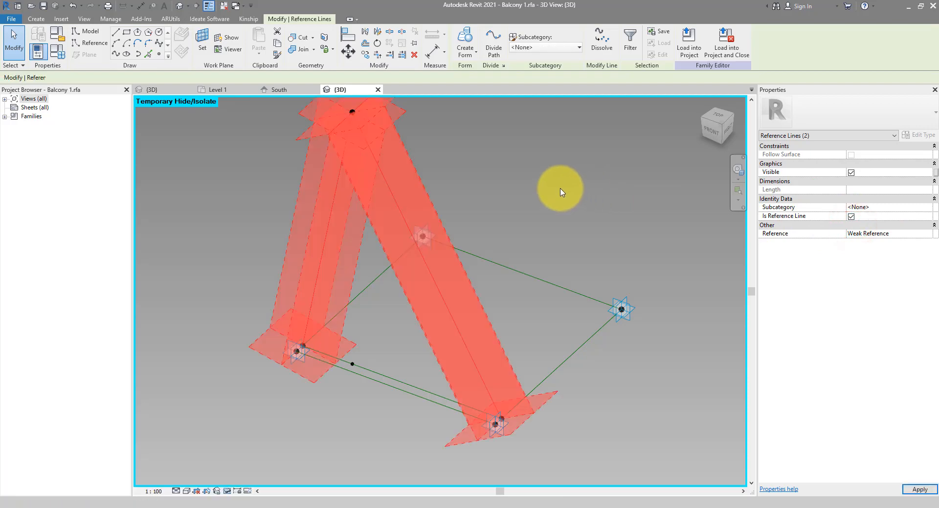
{"action": "left_click", "coordinate": [560, 191]}
{"action": "middle_click_drag", "start_coordinate": [561, 190], "coordinate": [551, 247]}
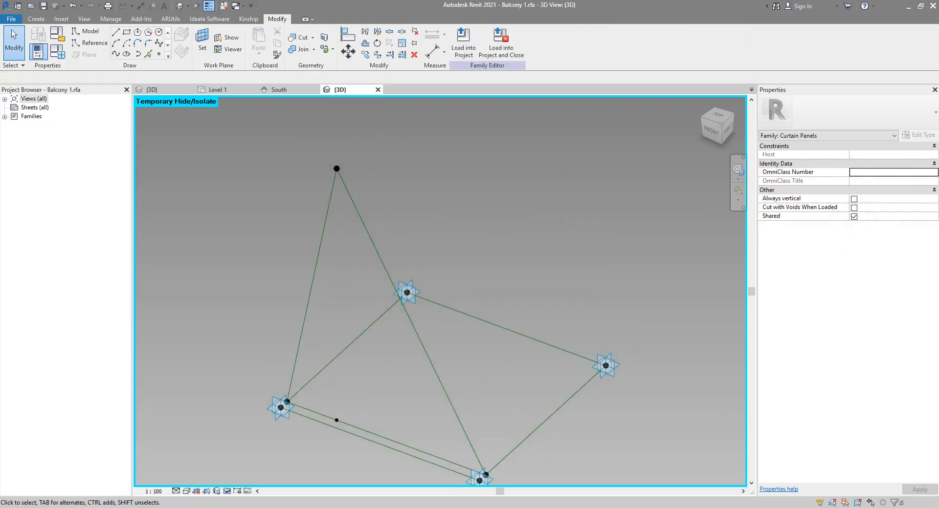
Examine the balcony undersides and edges in the stringio (2).jpg photo in Photos and return to Revit.
{"action": "left_click_drag", "start_coordinate": [938, 68], "coordinate": [638, 110]}
{"action": "double_click", "coordinate": [641, 95]}
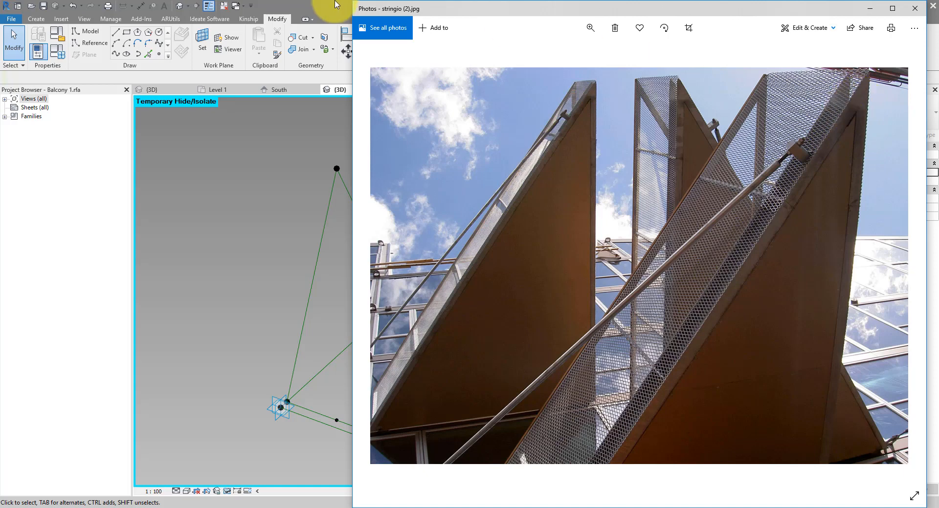
{"action": "left_click", "coordinate": [335, 6]}
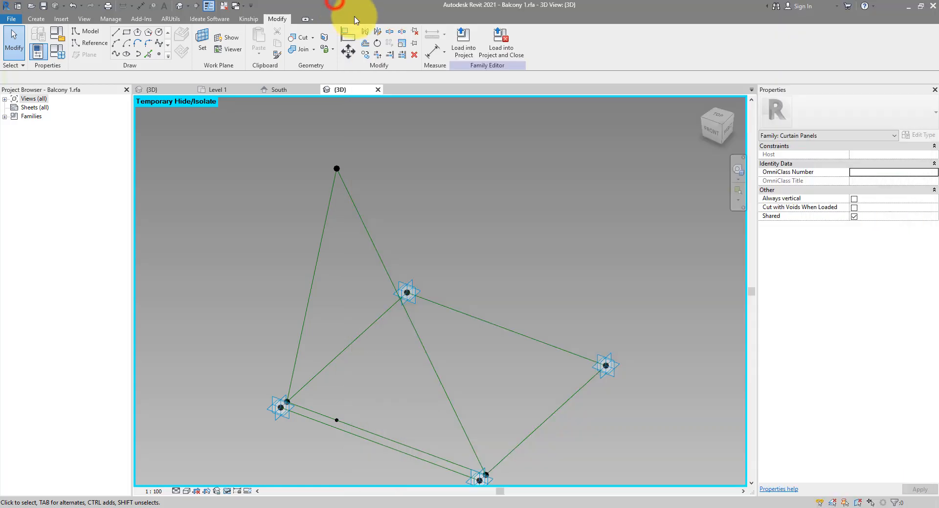
Create a new family from the Metric Generic Model Adaptive.rft template.
{"action": "left_click", "coordinate": [7, 19]}
{"action": "mouse_move", "coordinate": [31, 61]}
{"action": "left_click", "coordinate": [87, 76]}
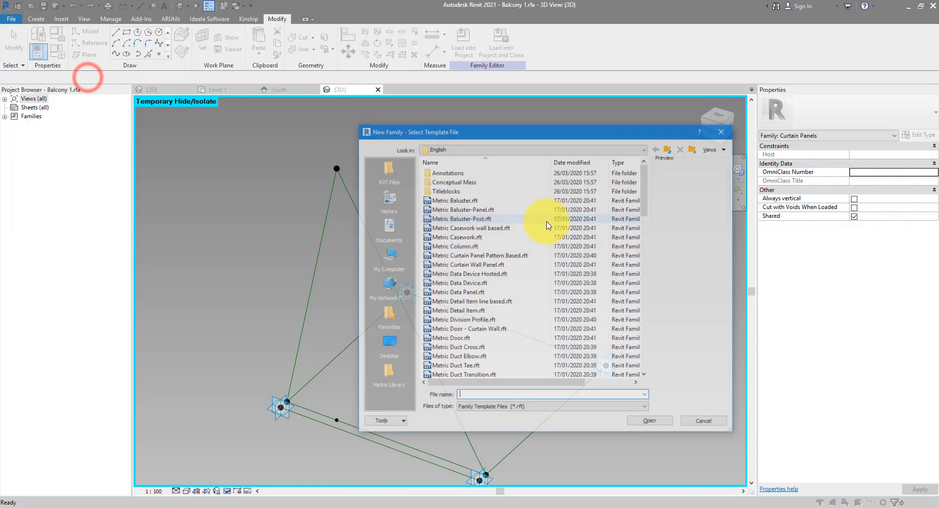
{"action": "scroll", "coordinate": [547, 225], "scroll_direction": "down", "scroll_amount": 7}
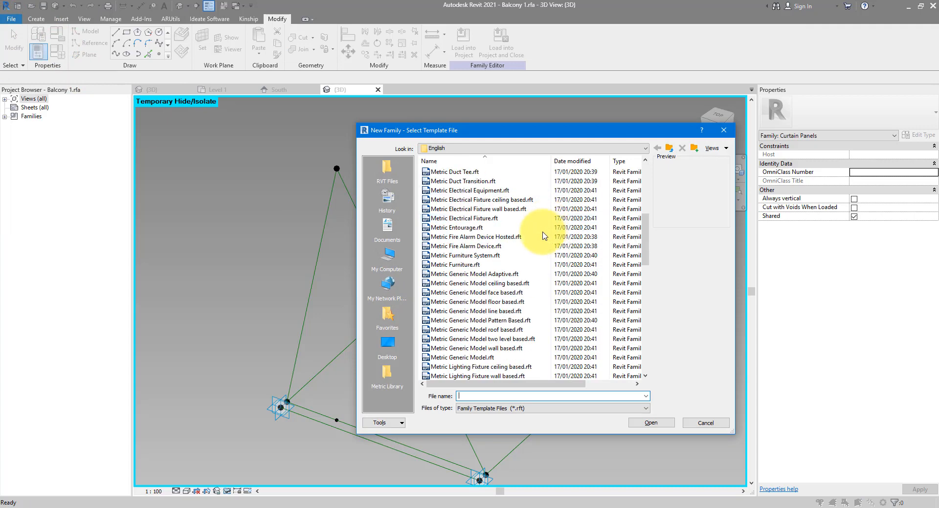
{"action": "left_click", "coordinate": [509, 275]}
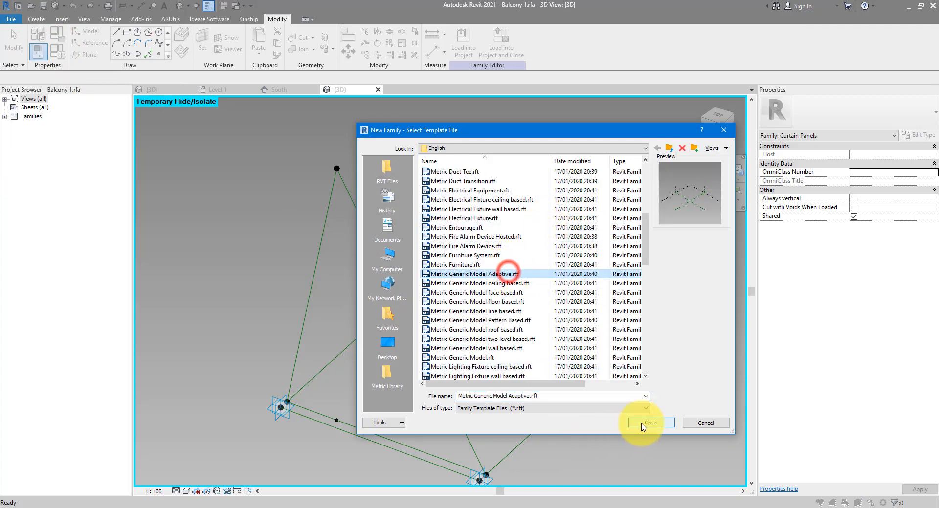
{"action": "left_click", "coordinate": [640, 423]}
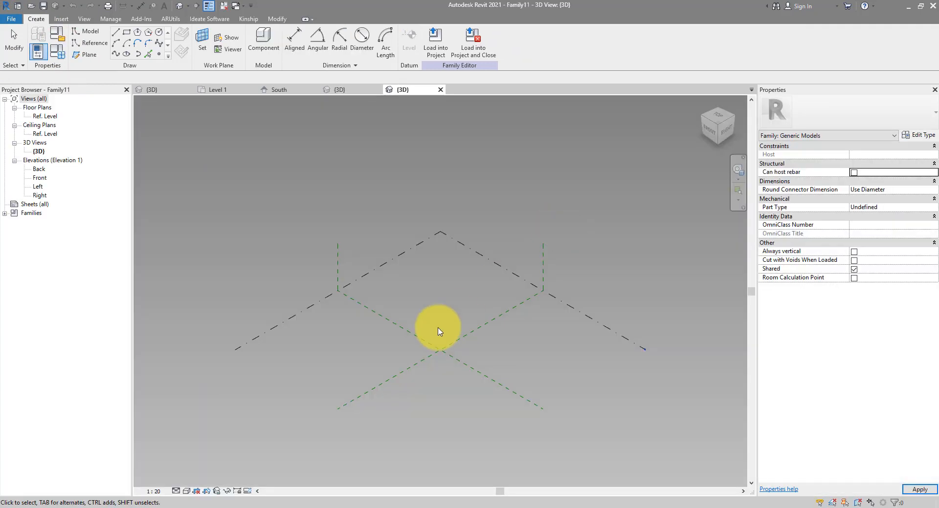
Place a reference point on the Ref. Level between the reference planes and make it adaptive.
{"action": "left_click", "coordinate": [159, 54]}
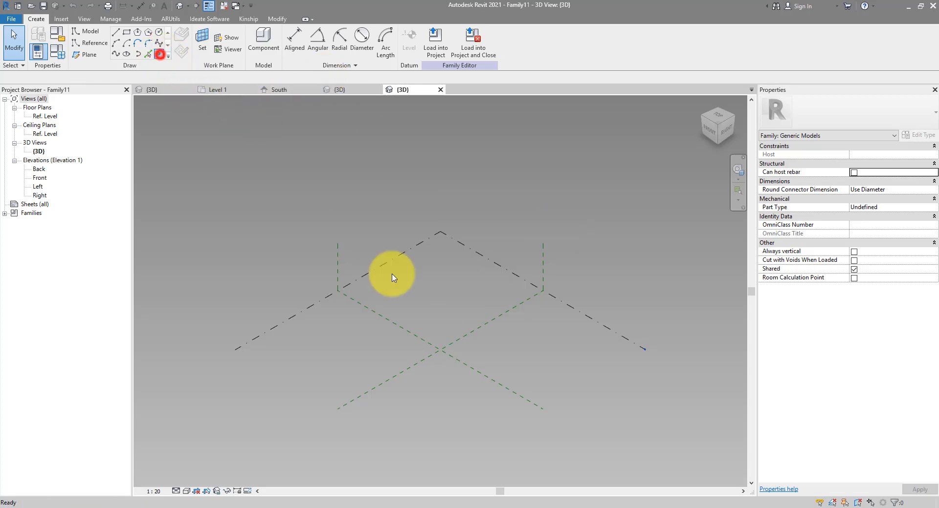
{"action": "left_click", "coordinate": [448, 309]}
{"action": "key", "text": "Escape"}
{"action": "left_click_drag", "start_coordinate": [432, 291], "coordinate": [479, 337]}
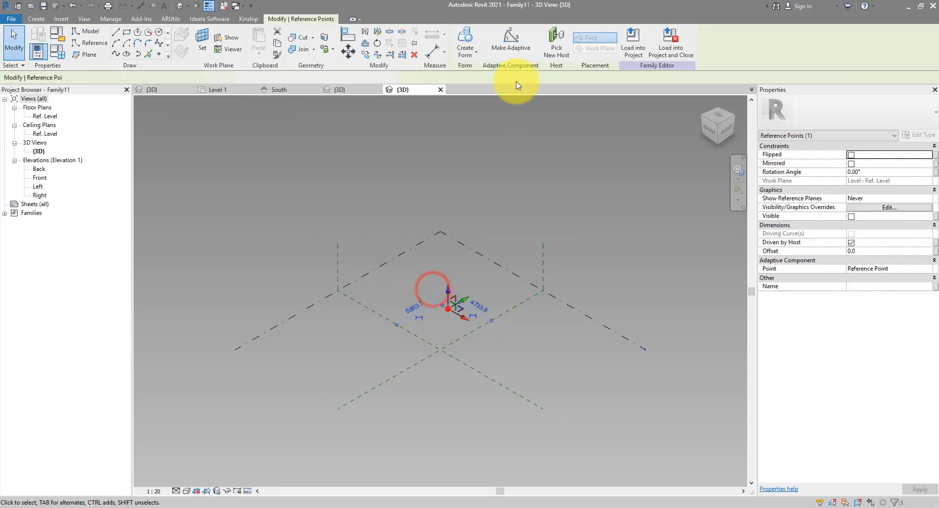
{"action": "left_click", "coordinate": [517, 49]}
{"action": "scroll", "coordinate": [462, 310], "scroll_direction": "up", "scroll_amount": 5}
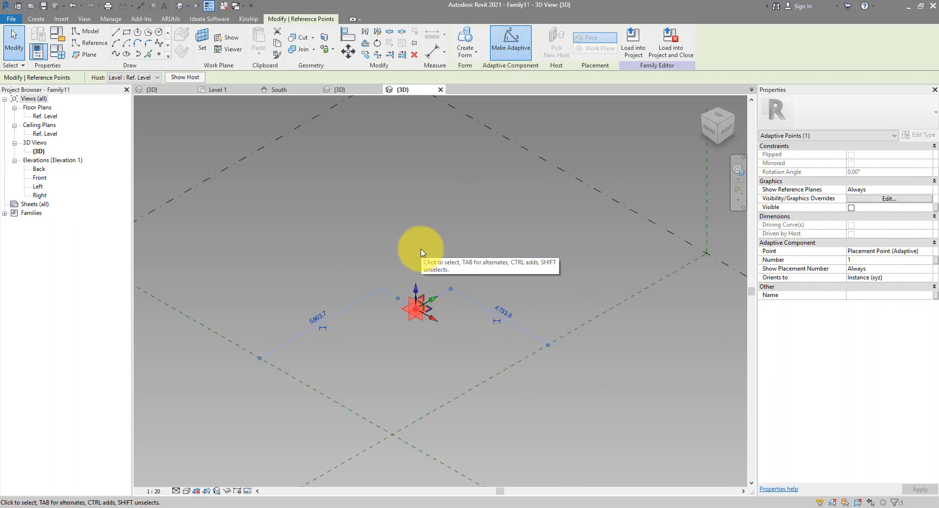
Draw a model-line rectangle with one side about 1700 mm from the adaptive point, on that point's horizontal work plane.
{"action": "left_click", "coordinate": [93, 32]}
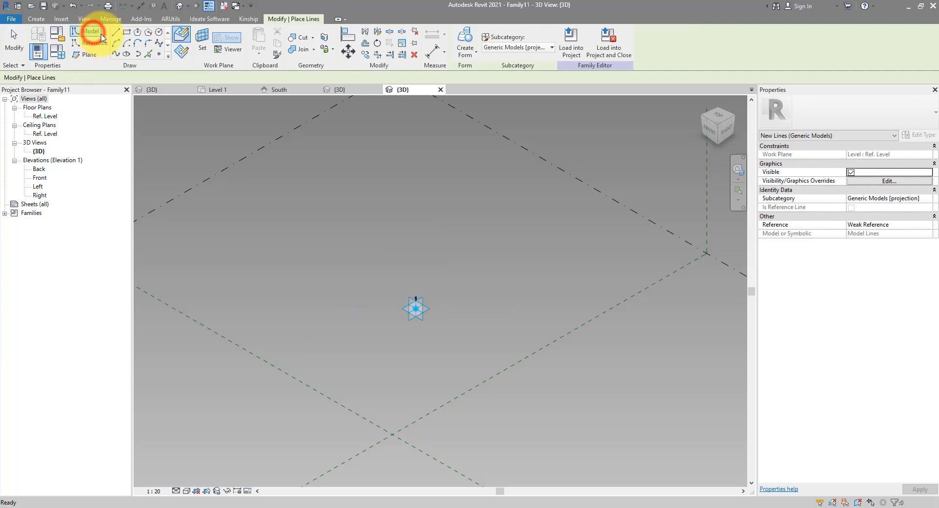
{"action": "left_click", "coordinate": [126, 32]}
{"action": "left_click", "coordinate": [181, 50]}
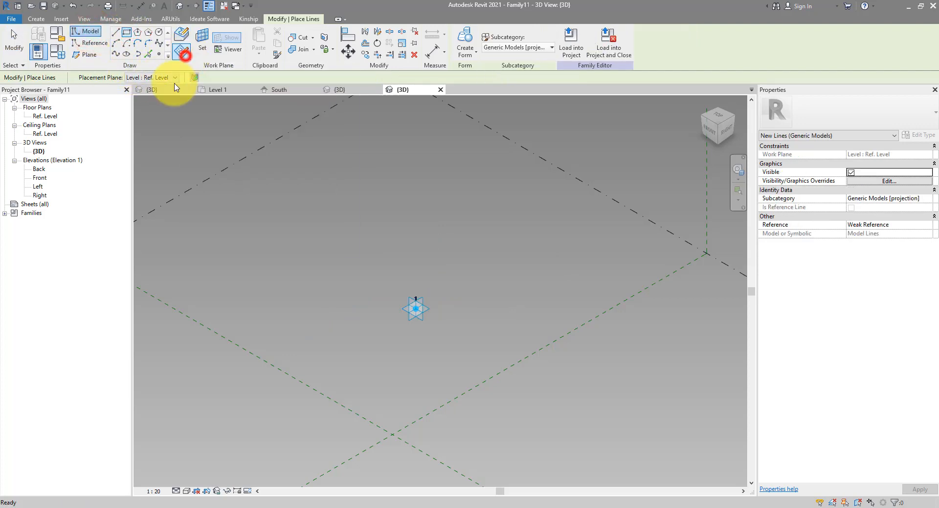
{"action": "left_click", "coordinate": [203, 48]}
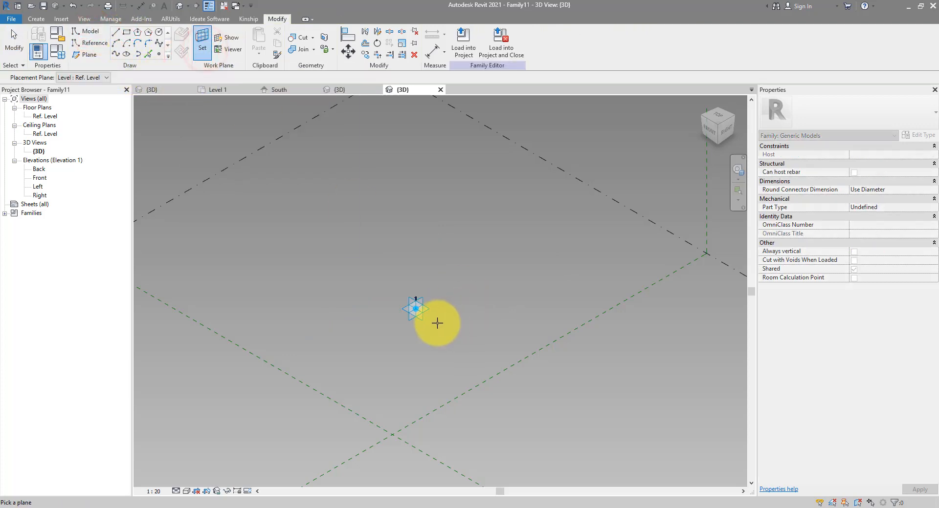
{"action": "left_click", "coordinate": [429, 310]}
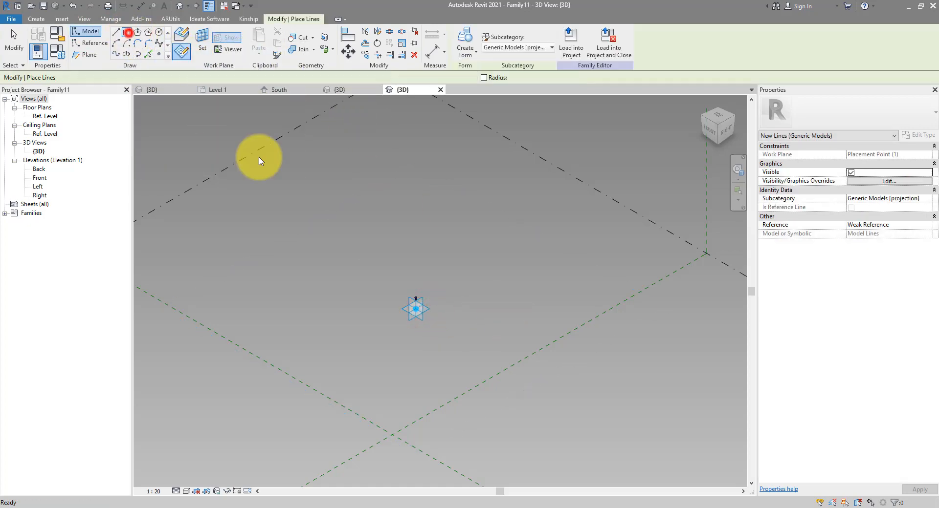
{"action": "left_click", "coordinate": [415, 308]}
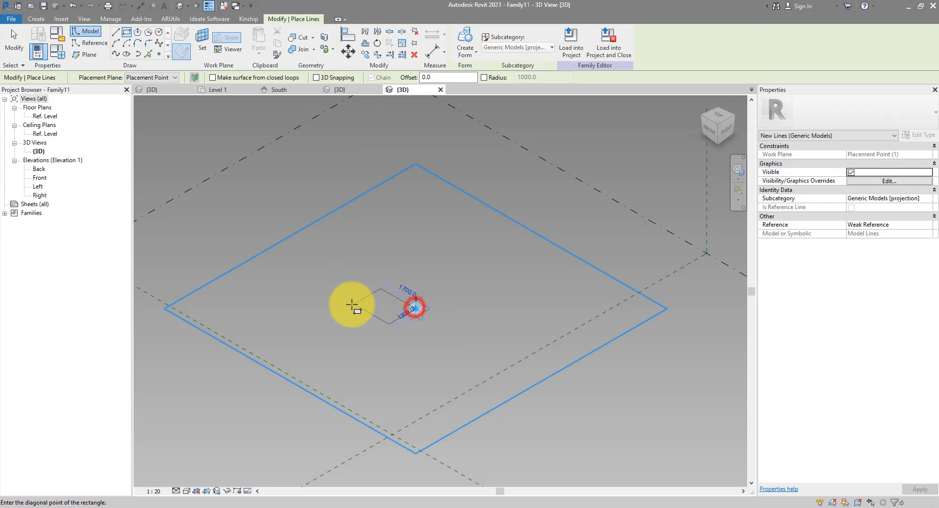
{"action": "left_click", "coordinate": [350, 310]}
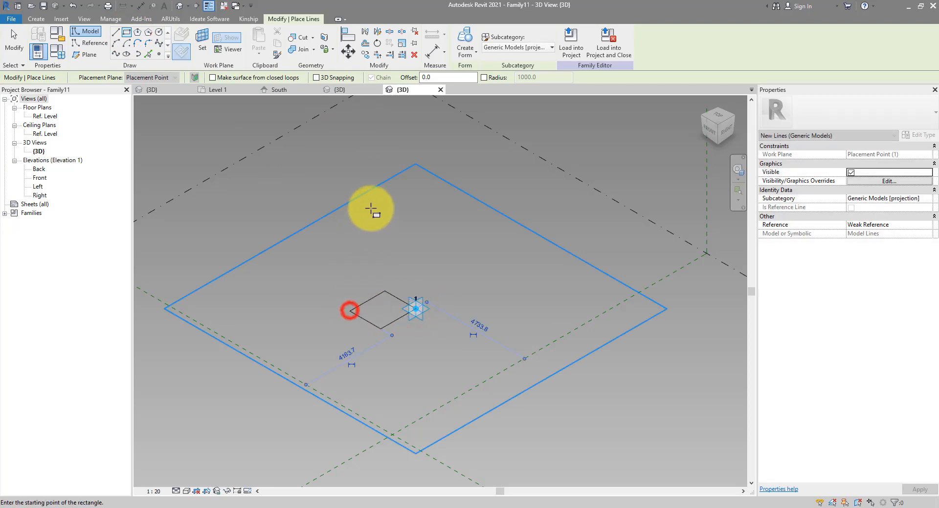
Save the new family as Profile-slab in RVT Files and load it into Balcony 1.rfa only.
{"action": "left_click", "coordinate": [43, 7]}
{"action": "type", "text": "Profil"}
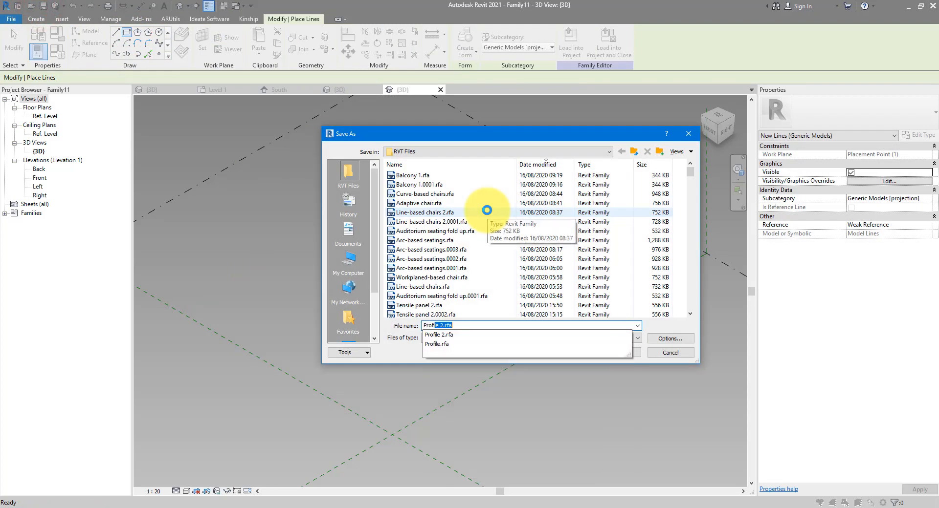
{"action": "type", "text": "e-slab"}
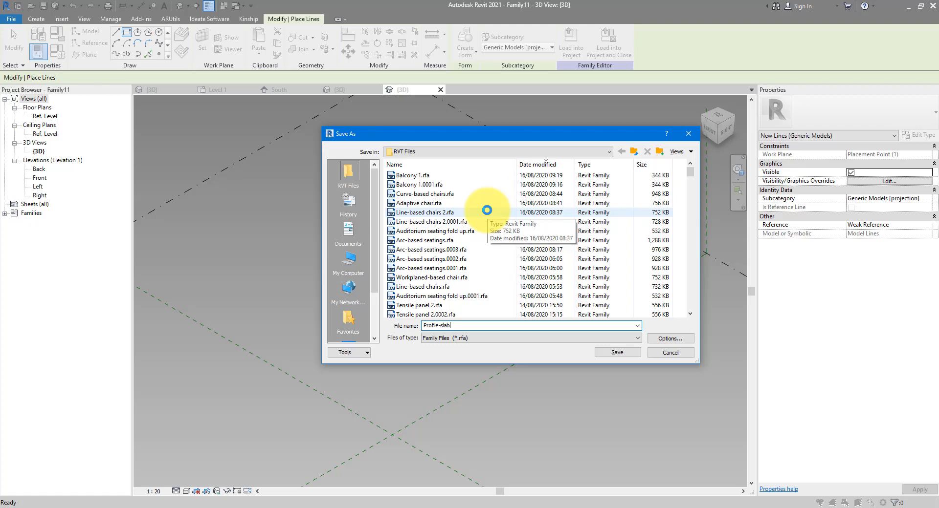
{"action": "key", "text": "Return"}
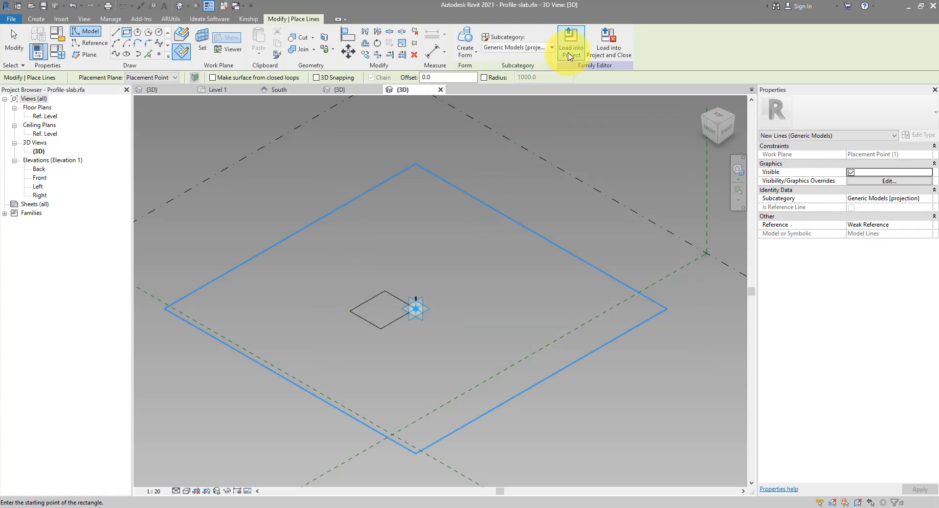
{"action": "left_click", "coordinate": [570, 56]}
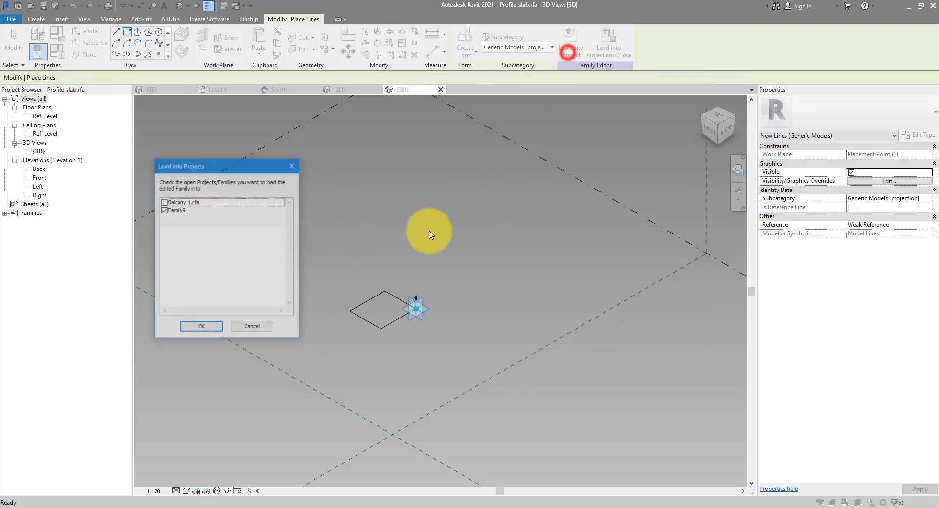
{"action": "left_click", "coordinate": [164, 210]}
{"action": "left_click", "coordinate": [202, 329]}
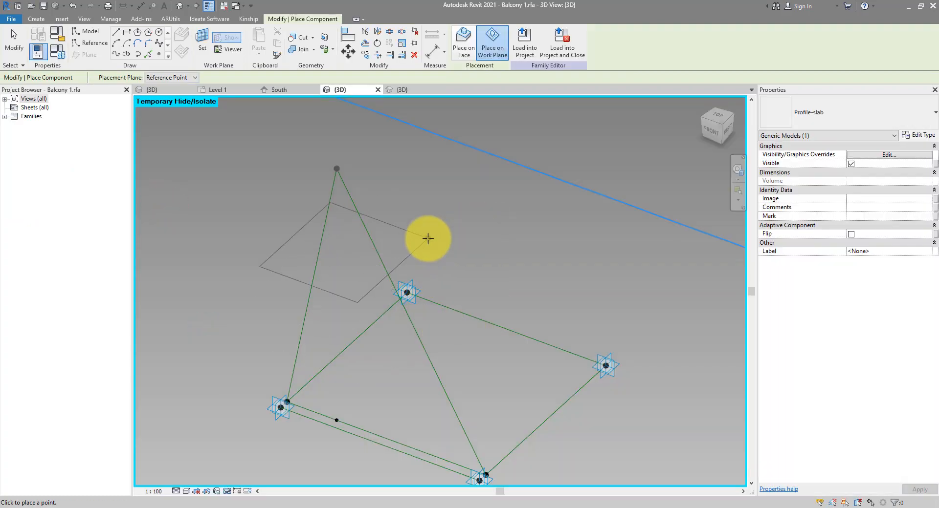
Place a Profile-slab instance with face placement on the right-hand overhang reference line.
{"action": "left_click", "coordinate": [464, 53]}
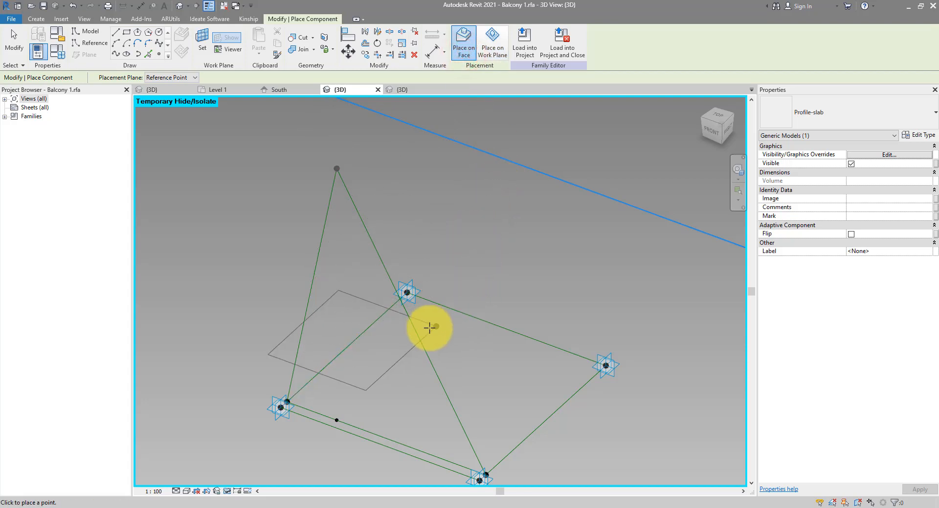
{"action": "left_click", "coordinate": [421, 343]}
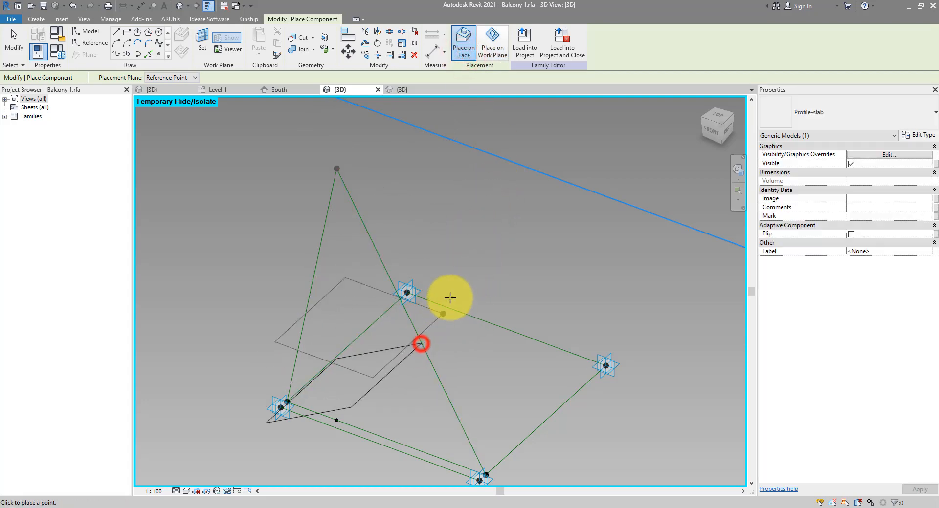
{"action": "key", "text": "Escape"}
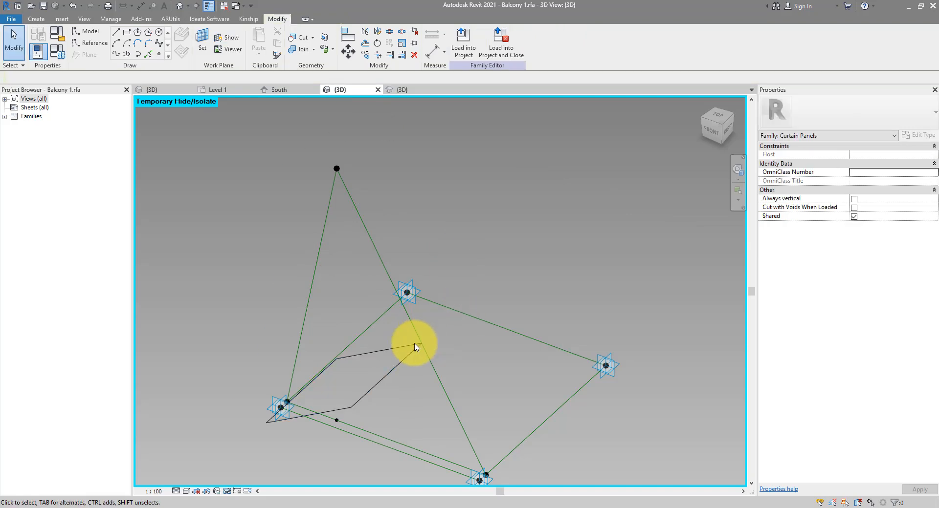
Inspect the placed profile's orientation on the reference line and return to the Profile-slab family for editing.
{"action": "left_click", "coordinate": [422, 353]}
{"action": "middle_click_drag", "start_coordinate": [398, 328], "coordinate": [482, 251], "text": "shift"}
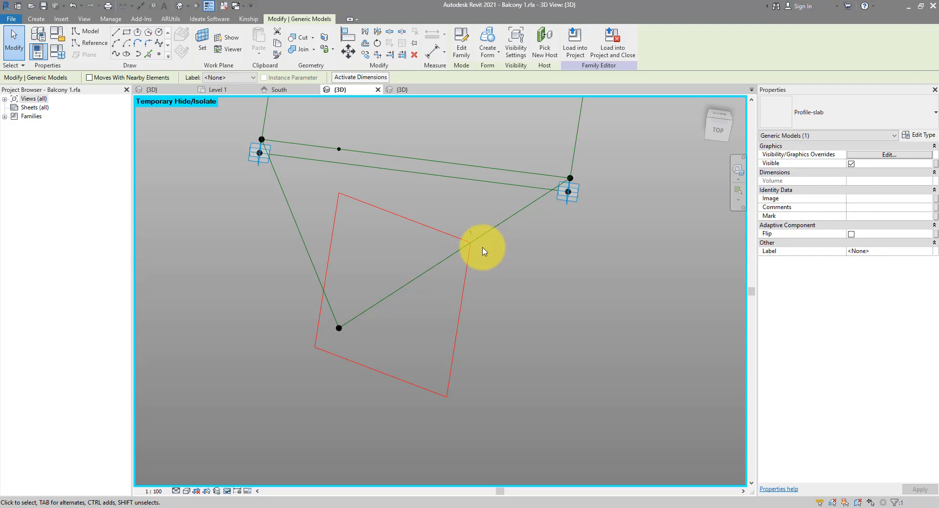
{"action": "left_click", "coordinate": [456, 45]}
{"action": "scroll", "coordinate": [404, 313], "scroll_direction": "up", "scroll_amount": 5}
{"action": "key", "text": "l"}
{"action": "key", "text": "i"}
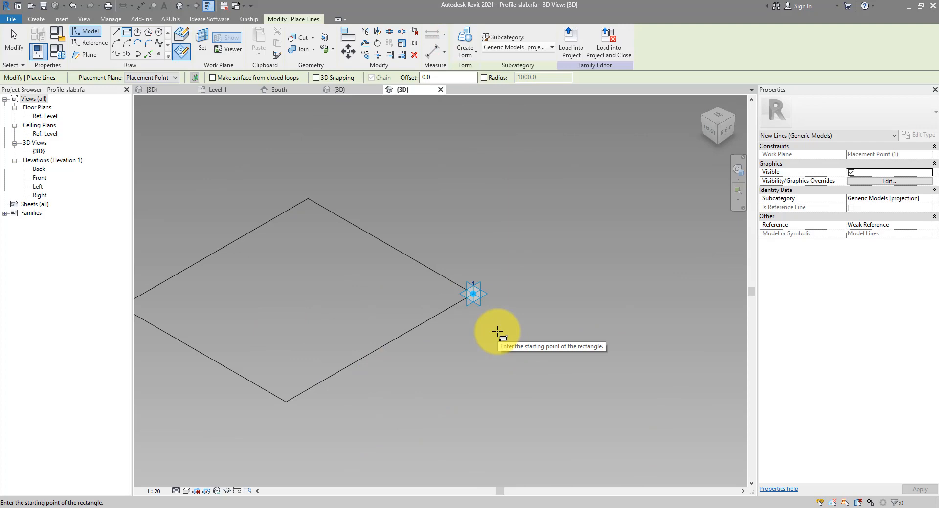
{"action": "key", "text": "Escape"}
Narrow the rectangle by setting its outer 1700 mm side 200 mm from the side through the adaptive point.
{"action": "scroll", "coordinate": [497, 333], "scroll_direction": "down", "scroll_amount": 2}
{"action": "left_click", "coordinate": [341, 263]}
{"action": "left_click", "coordinate": [357, 314]}
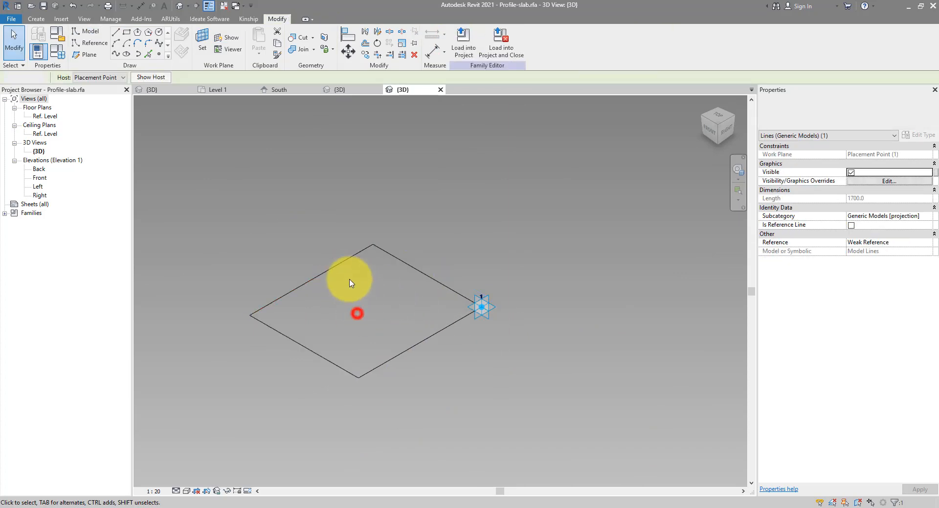
{"action": "left_click", "coordinate": [344, 280]}
{"action": "left_click", "coordinate": [447, 261]}
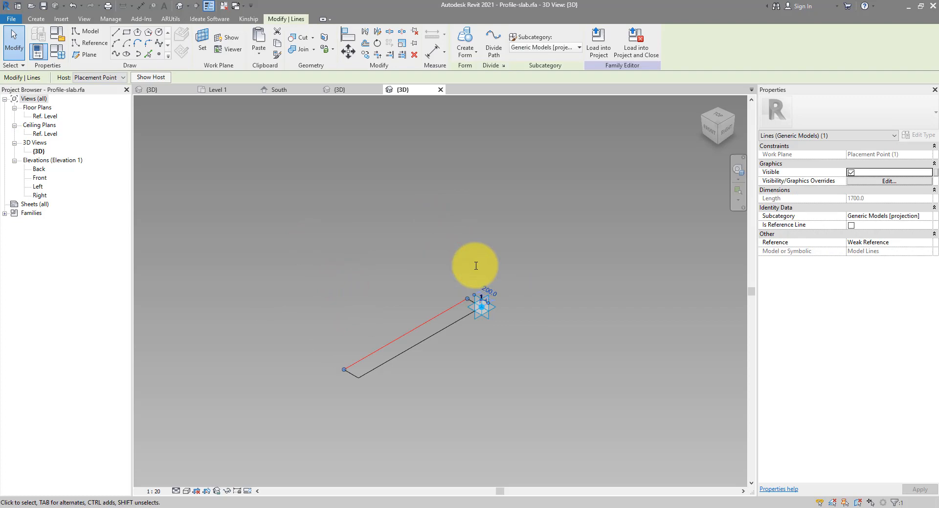
Shorten the rectangle's long sides to 200 mm by moving the short side opposite the adaptive point.
{"action": "left_click", "coordinate": [358, 405]}
{"action": "left_click", "coordinate": [351, 376]}
{"action": "left_click", "coordinate": [327, 350]}
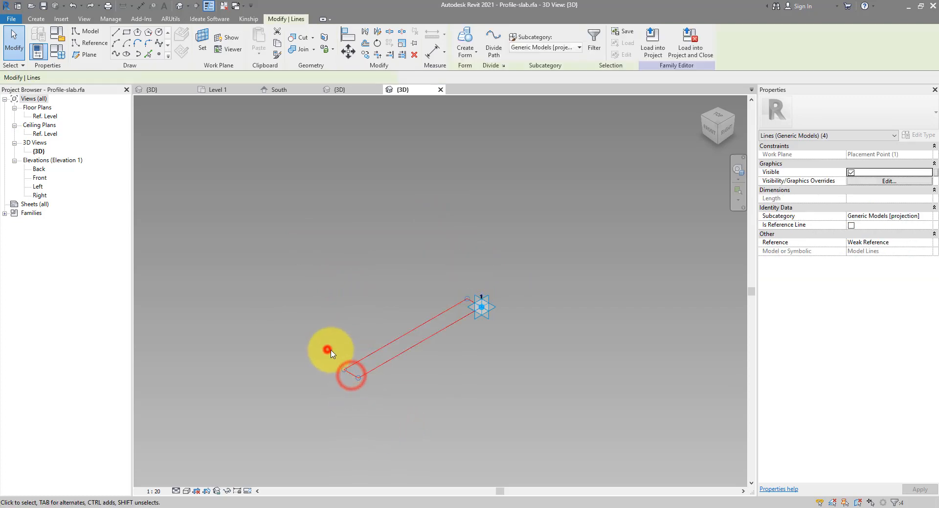
{"action": "left_click_drag", "start_coordinate": [319, 347], "coordinate": [370, 392]}
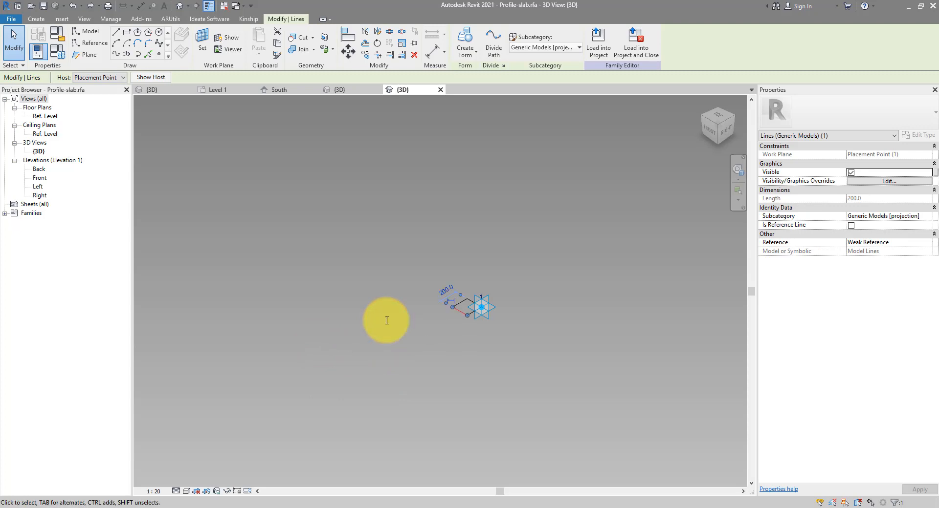
{"action": "scroll", "coordinate": [445, 347], "scroll_direction": "up", "scroll_amount": 10}
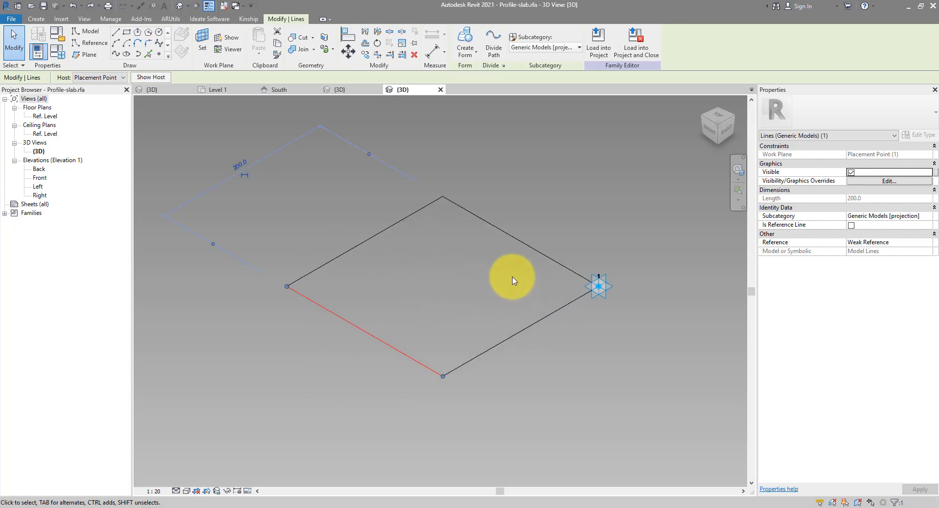
Offset copies of three sides of the square 20 mm inward, leaving the side on the adaptive point's open edge without a copy.
{"action": "middle_click_drag", "start_coordinate": [512, 280], "coordinate": [476, 314]}
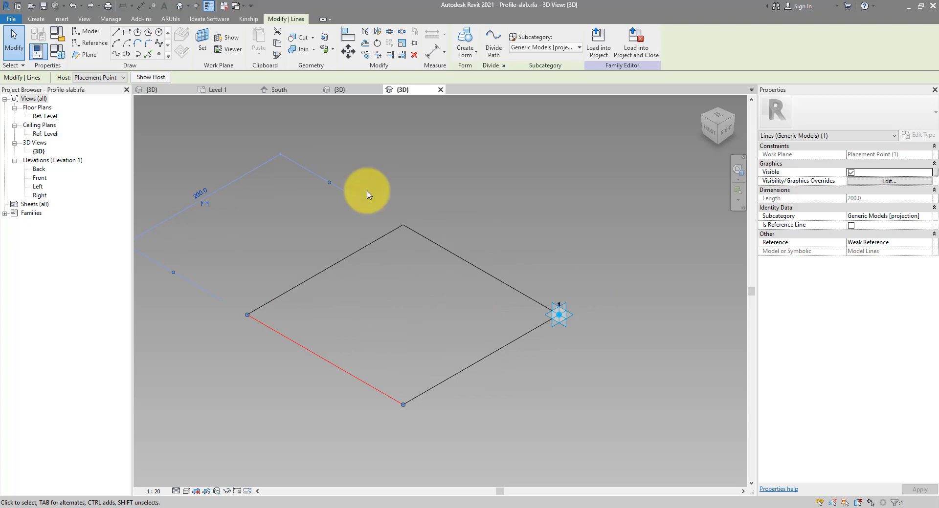
{"action": "left_click", "coordinate": [115, 32]}
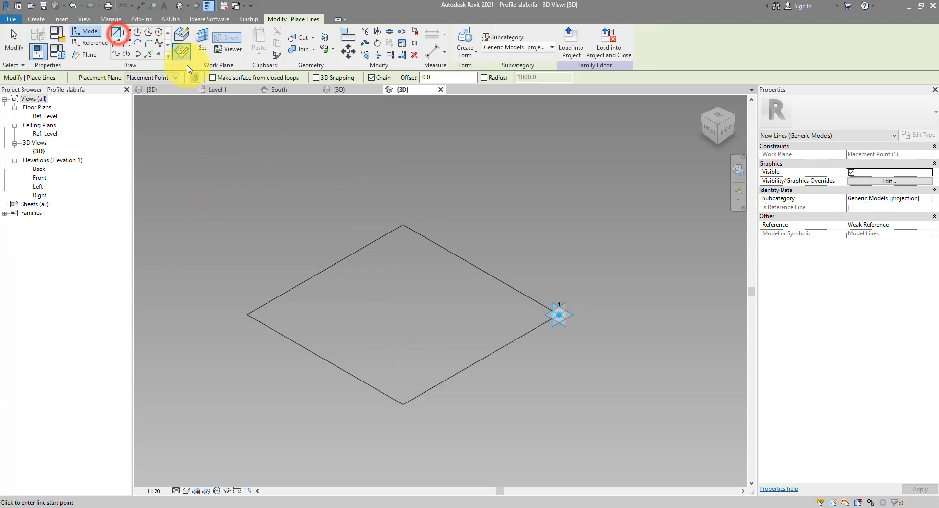
{"action": "left_click", "coordinate": [370, 47]}
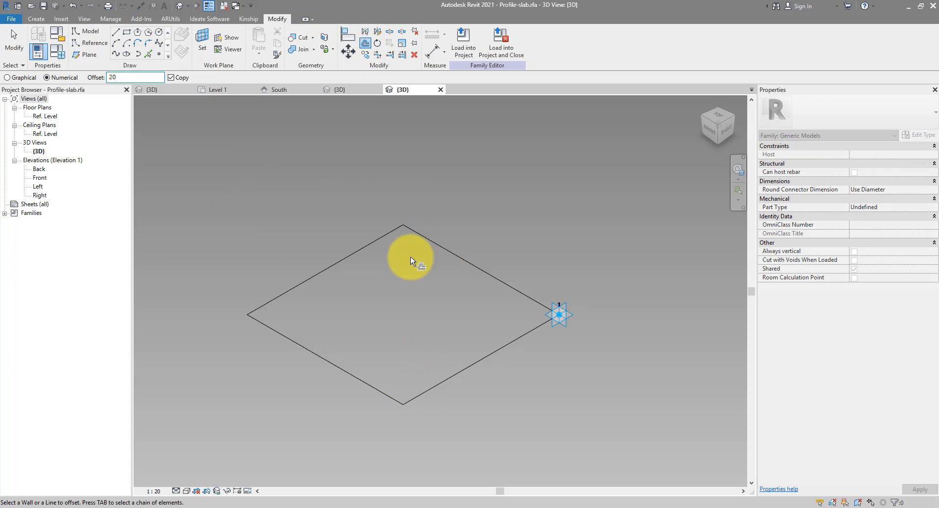
{"action": "left_click", "coordinate": [477, 271]}
{"action": "left_click", "coordinate": [351, 258]}
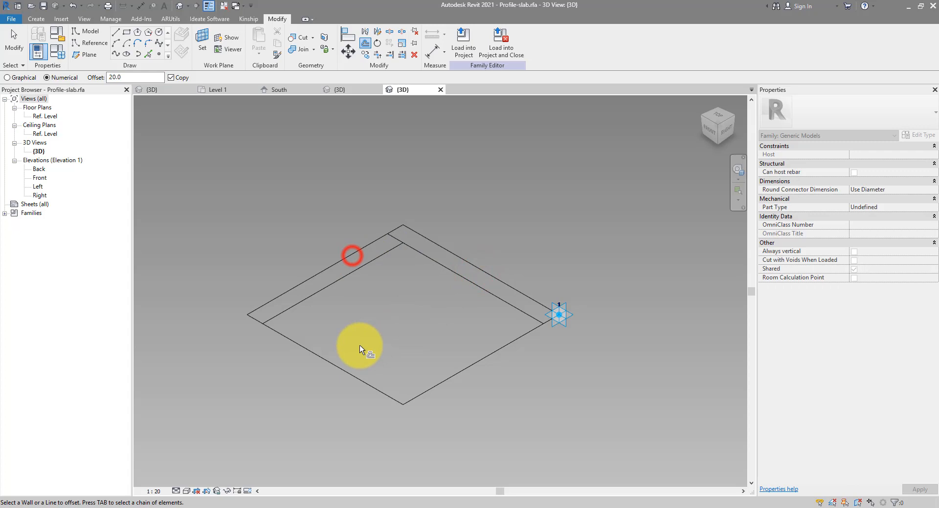
{"action": "left_click", "coordinate": [330, 361]}
{"action": "key", "text": "Escape"}
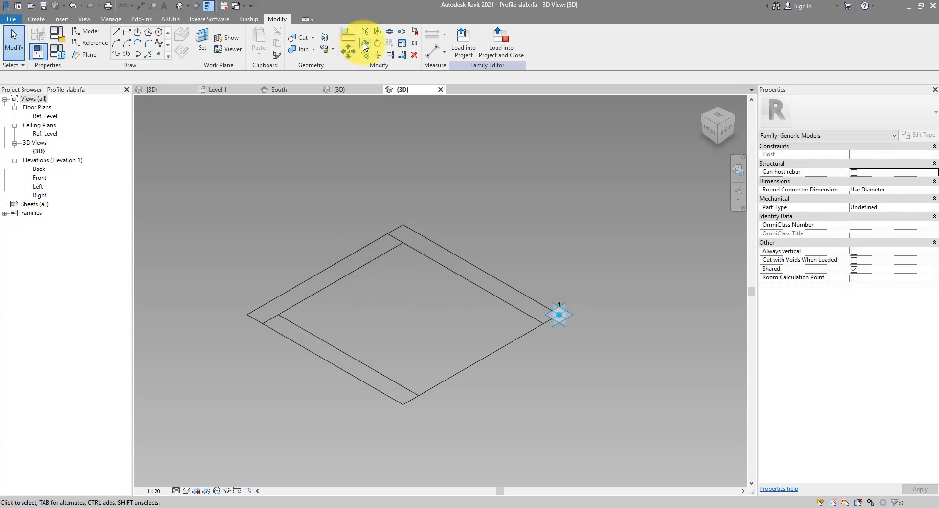
Split the square's open side and trim the inner offset lines to a corner and to the end at the adaptive point.
{"action": "left_click", "coordinate": [387, 32]}
{"action": "left_click", "coordinate": [491, 354]}
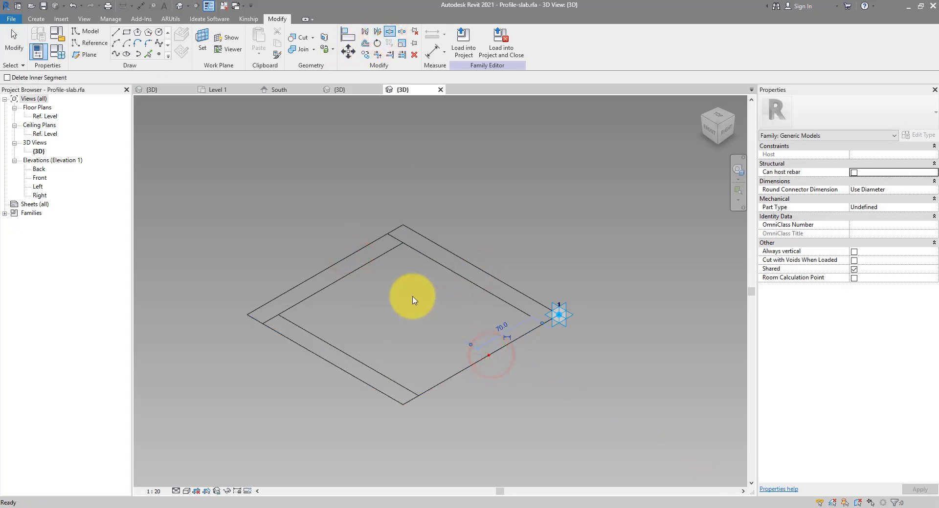
{"action": "key", "text": "t"}
{"action": "key", "text": "r"}
{"action": "left_click", "coordinate": [389, 251]}
{"action": "left_click", "coordinate": [416, 250]}
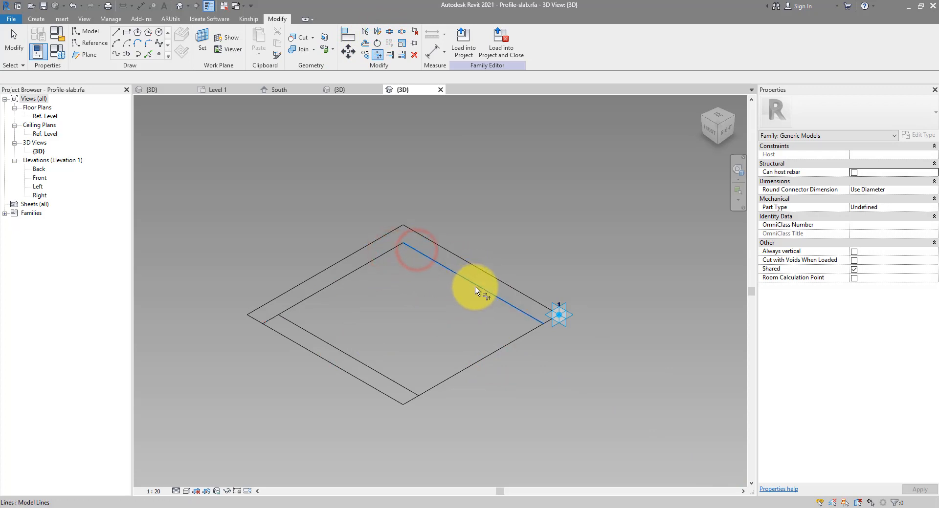
{"action": "left_click", "coordinate": [473, 287]}
{"action": "left_click", "coordinate": [551, 322]}
Trim the remaining inner offset lines at their corner and at the far end to close the C-shaped profile.
{"action": "left_click", "coordinate": [286, 311]}
{"action": "left_click", "coordinate": [285, 319]}
{"action": "left_click", "coordinate": [392, 381]}
{"action": "left_click", "coordinate": [413, 400]}
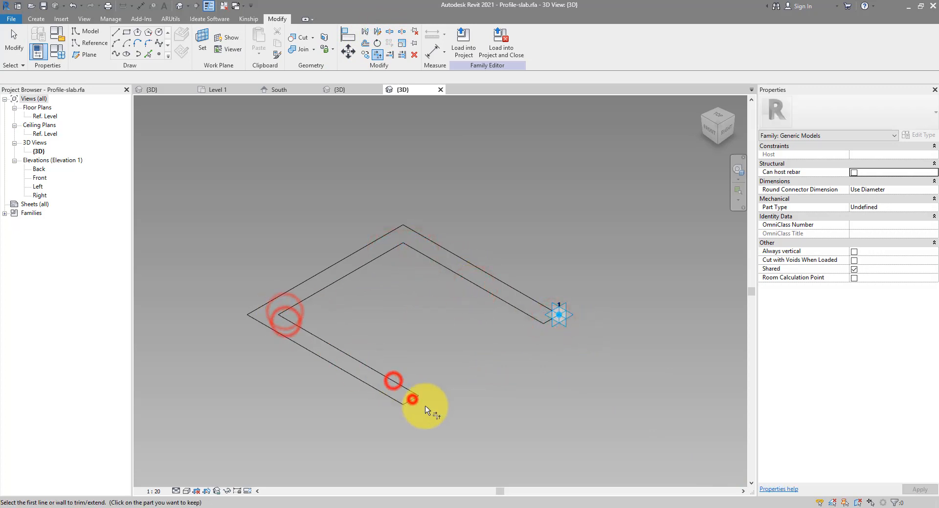
{"action": "key", "text": "Escape"}
Load the edited Profile-slab family into Balcony 1.rfa, overwriting the existing version.
{"action": "left_click", "coordinate": [463, 39]}
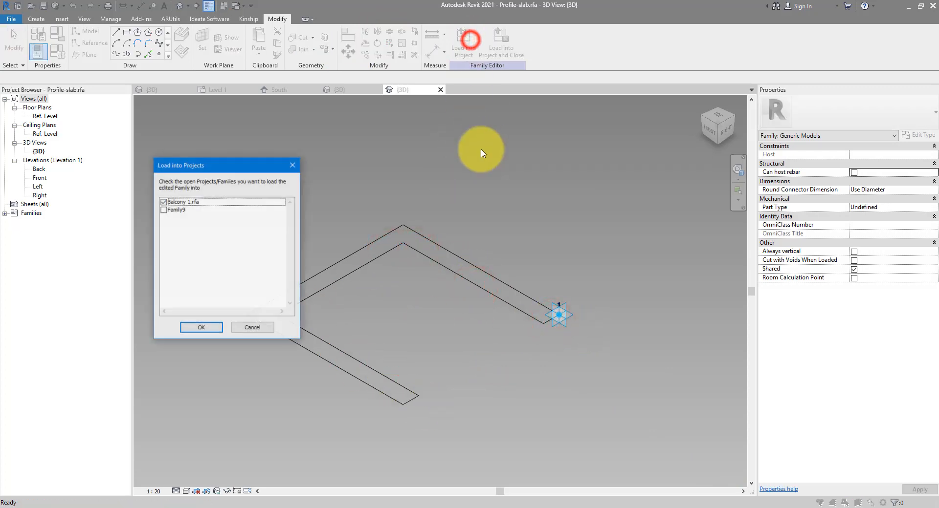
{"action": "left_click", "coordinate": [201, 328]}
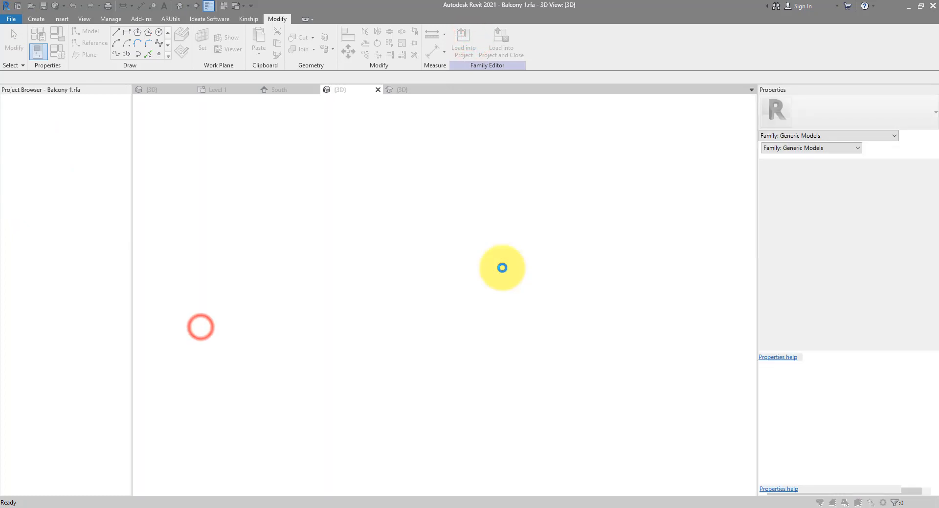
{"action": "left_click", "coordinate": [459, 226]}
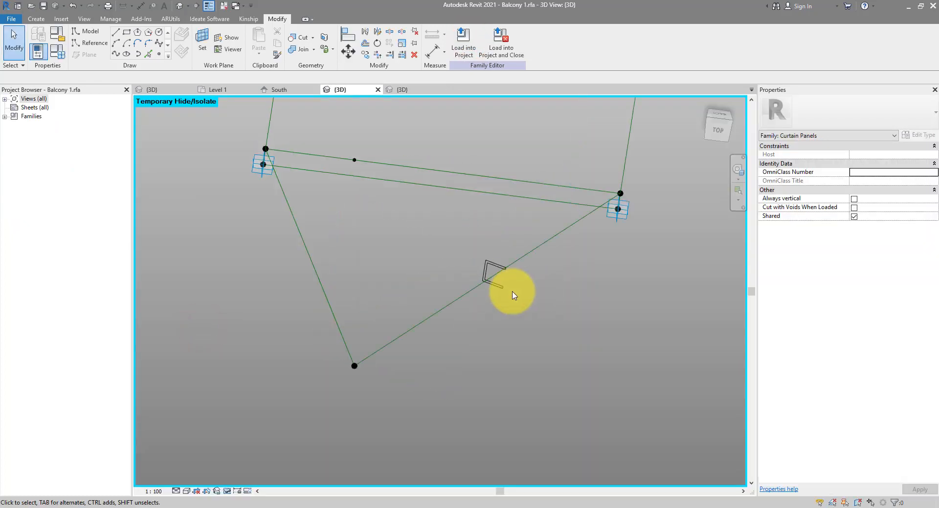
Create a form by sweeping the placed C-shaped profile along the two overhang reference lines.
{"action": "left_click", "coordinate": [491, 261]}
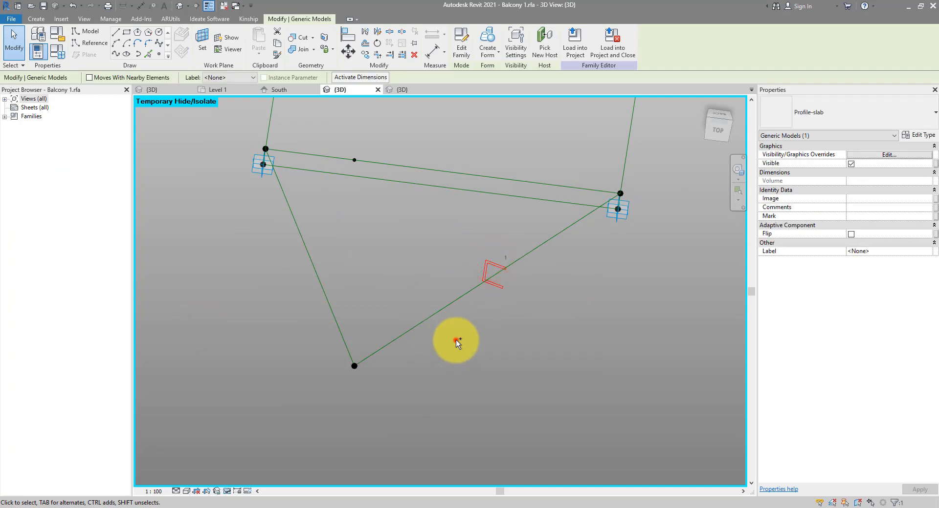
{"action": "left_click_drag", "start_coordinate": [456, 340], "coordinate": [306, 304], "text": "ctrl"}
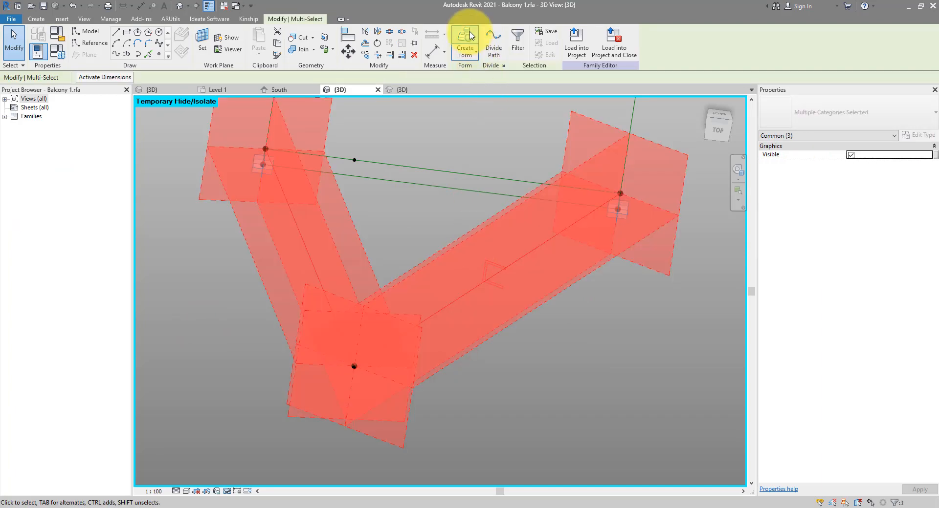
{"action": "left_click", "coordinate": [470, 35]}
{"action": "left_click", "coordinate": [645, 356]}
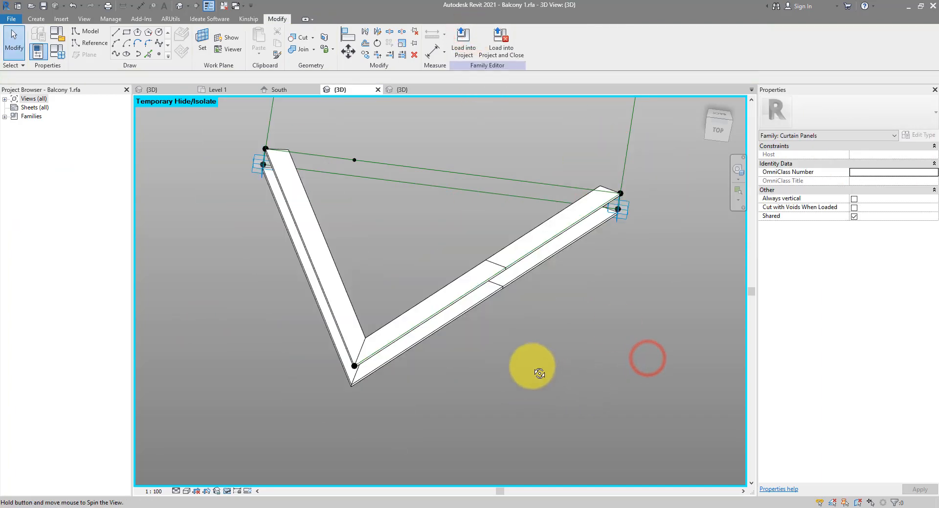
{"action": "middle_click_drag", "start_coordinate": [538, 373], "coordinate": [466, 208], "text": "shift"}
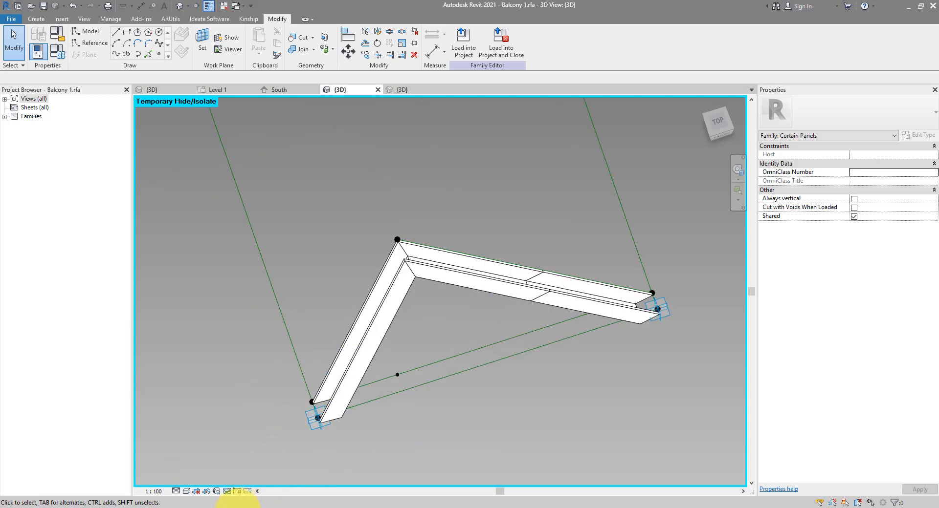
Examine the edge framing and mesh of the balconies in the stringio (2).jpg photo, and return to the Balcony 1 family.
{"action": "mouse_move", "coordinate": [230, 505]}
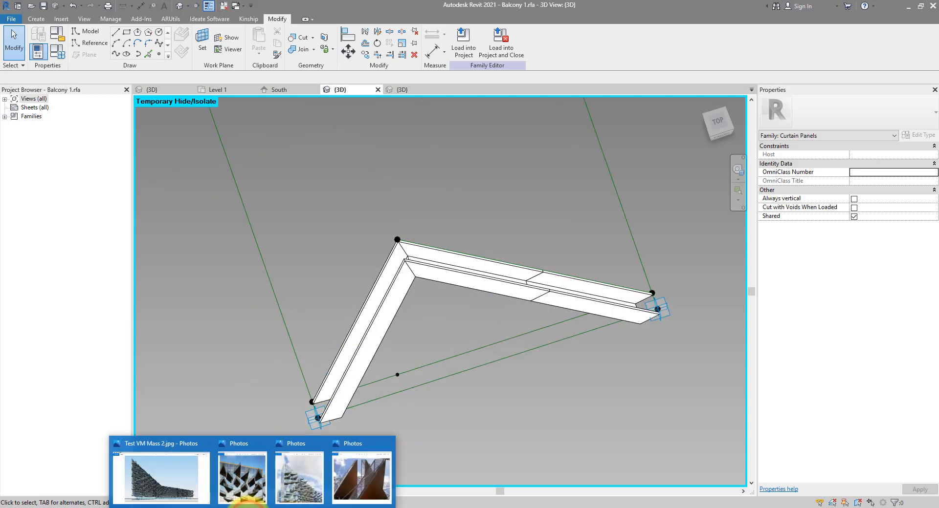
{"action": "left_click", "coordinate": [366, 484]}
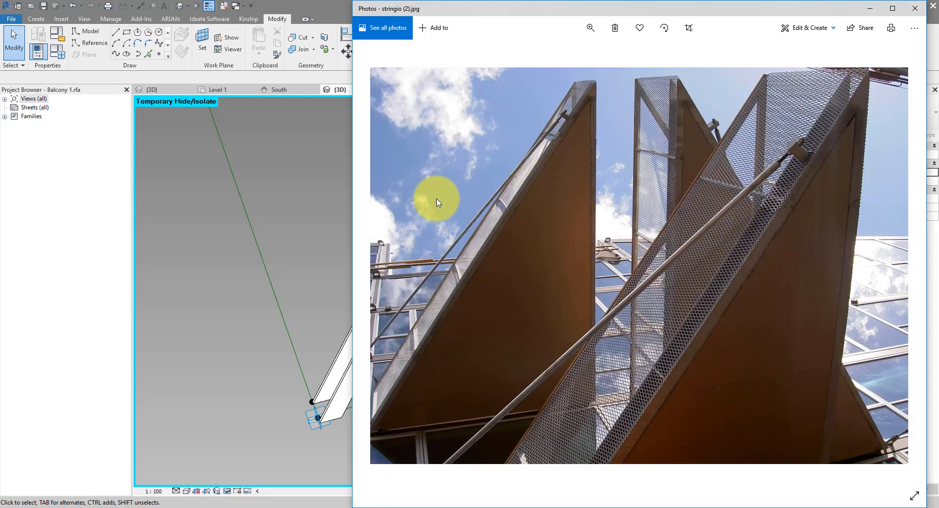
{"action": "left_click", "coordinate": [331, 9]}
{"action": "left_click", "coordinate": [510, 254]}
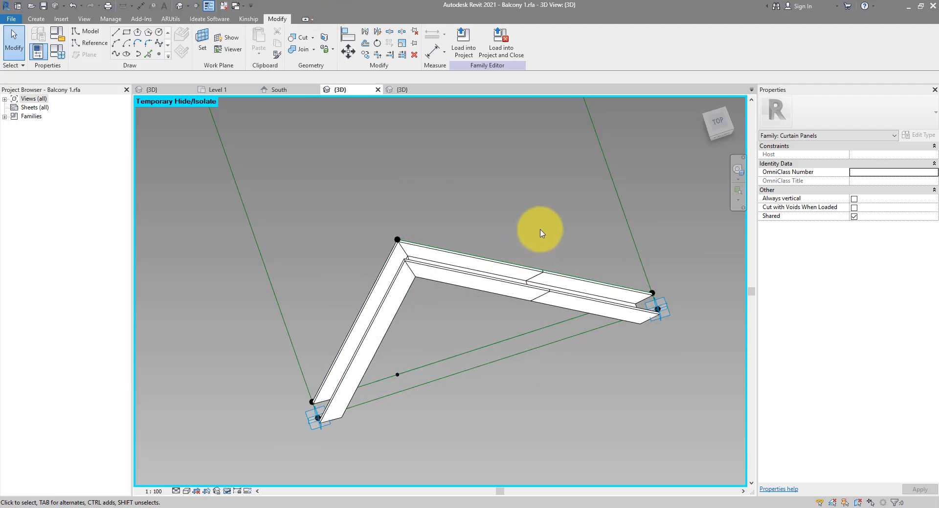
Save the Profile-slab family as a new family named Profile-Mesh.
{"action": "left_click", "coordinate": [408, 90]}
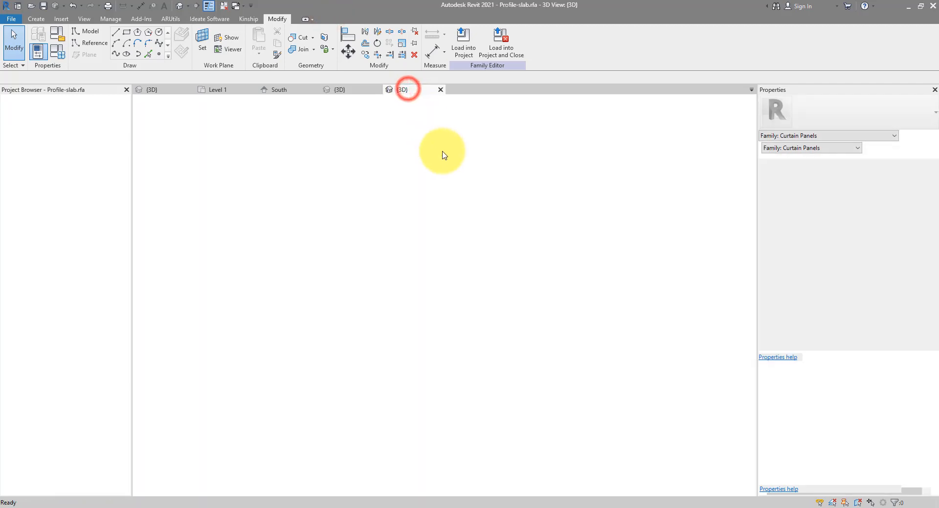
{"action": "left_click", "coordinate": [8, 19]}
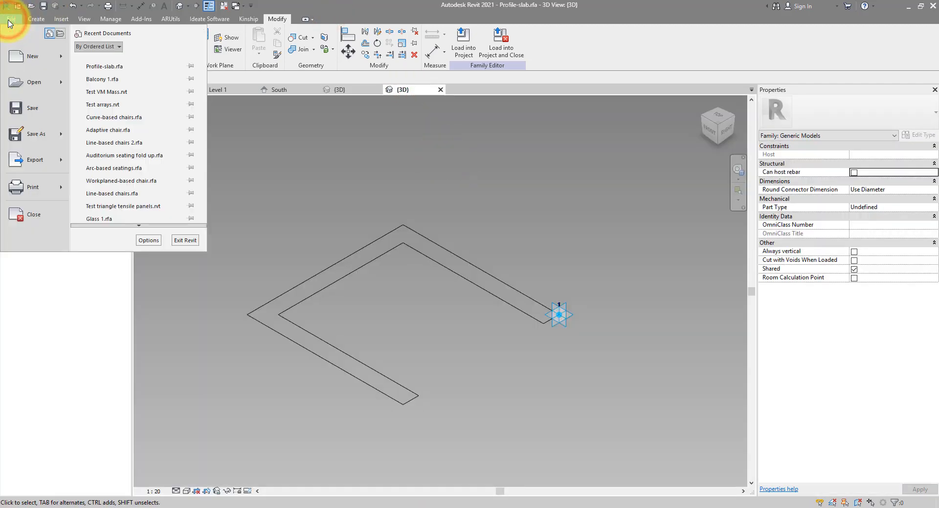
{"action": "left_click", "coordinate": [31, 131]}
{"action": "left_click", "coordinate": [142, 130]}
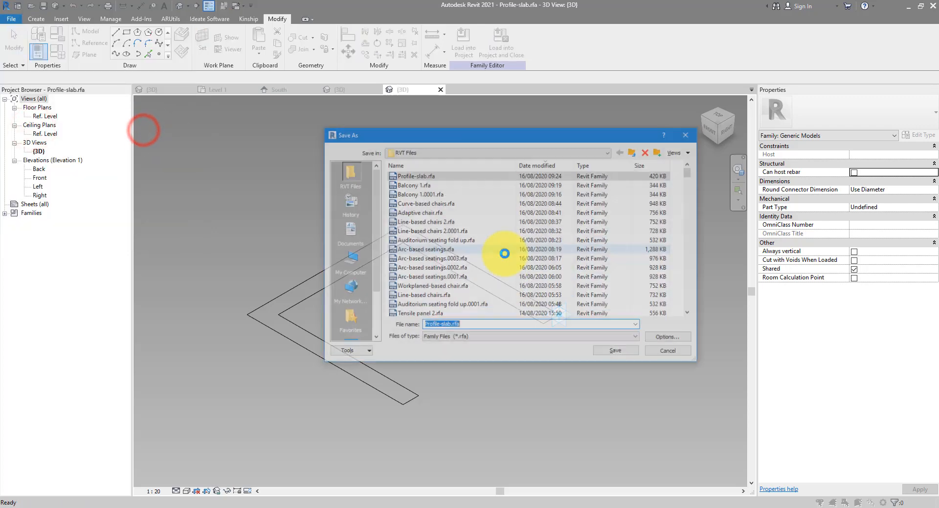
{"action": "type", "text": "Profile-"}
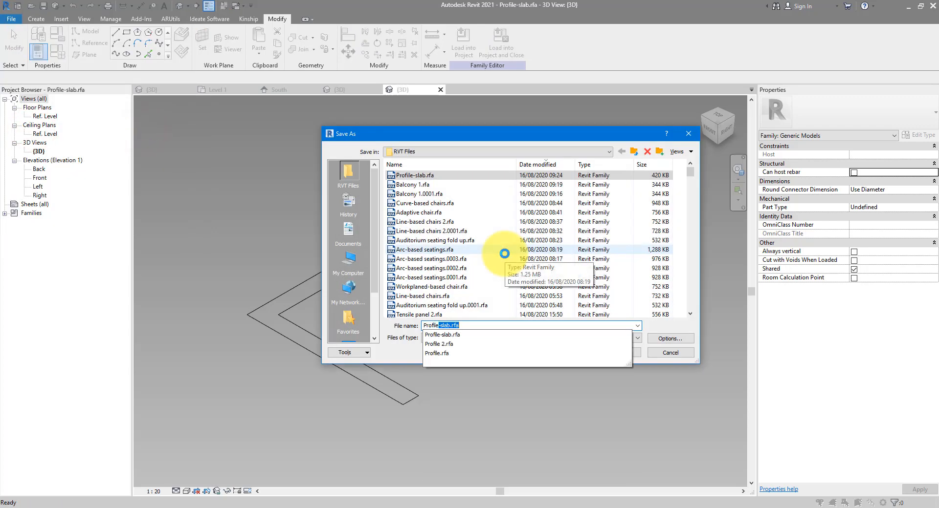
{"action": "type", "text": "Mesh"}
{"action": "key", "text": "Return"}
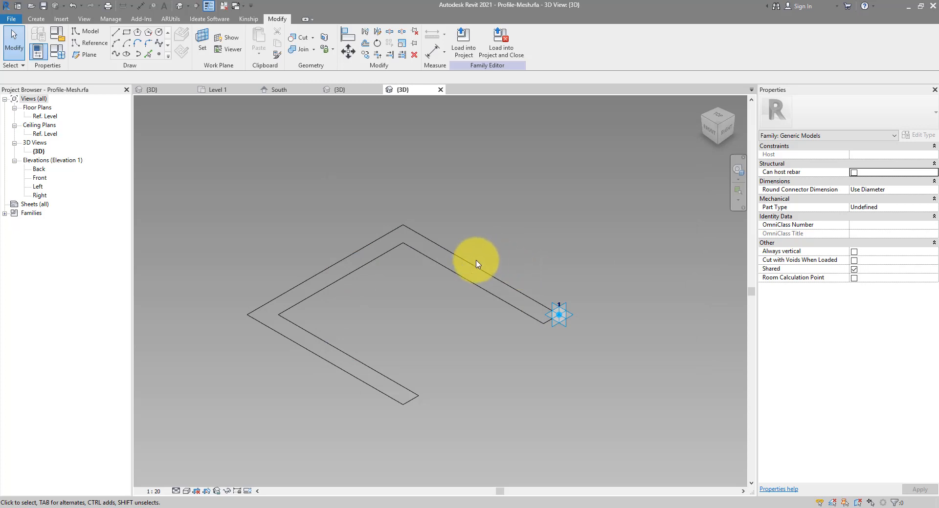
Draw a rectangle about 35 mm wide from the adaptive point, outside the C-shaped profile, and delete the C-shaped profile.
{"action": "left_click", "coordinate": [128, 32]}
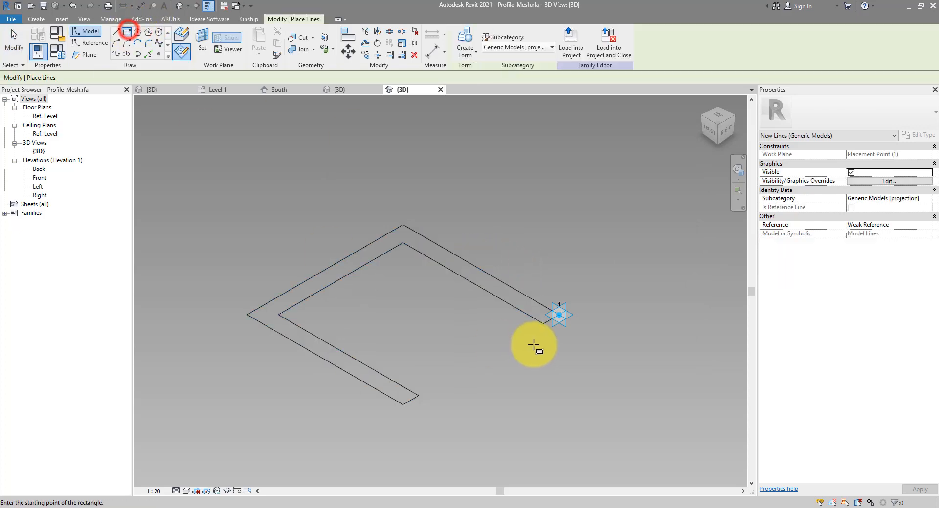
{"action": "left_click", "coordinate": [560, 315]}
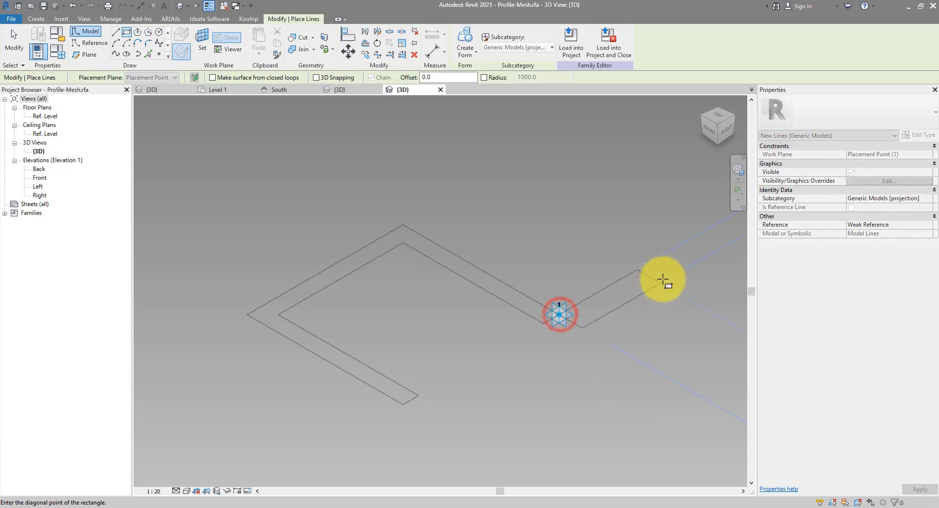
{"action": "left_click", "coordinate": [693, 268]}
{"action": "key", "text": "Escape"}
{"action": "key", "text": "Escape"}
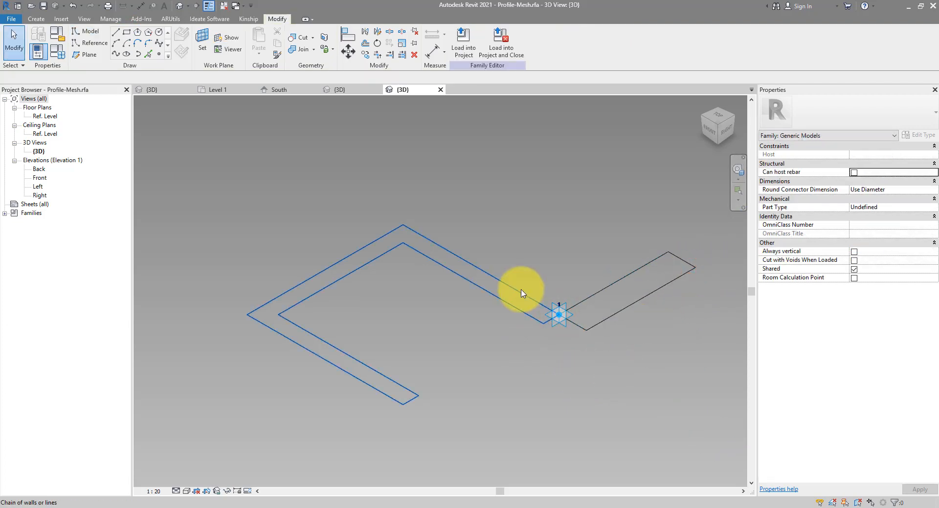
{"action": "left_click", "coordinate": [522, 292]}
{"action": "key", "text": "Delete"}
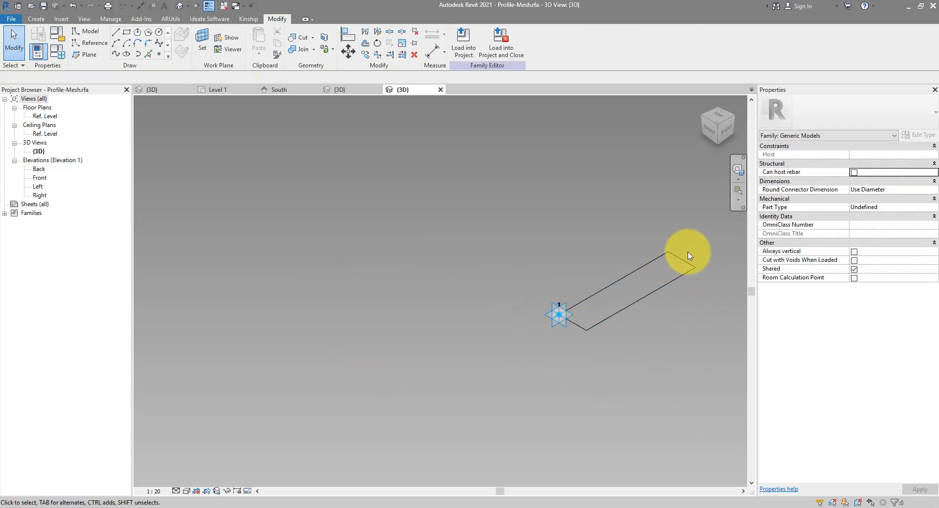
Set the rectangle's length to 150 mm and its width to 20 mm.
{"action": "left_click", "coordinate": [681, 264]}
{"action": "left_click", "coordinate": [648, 303]}
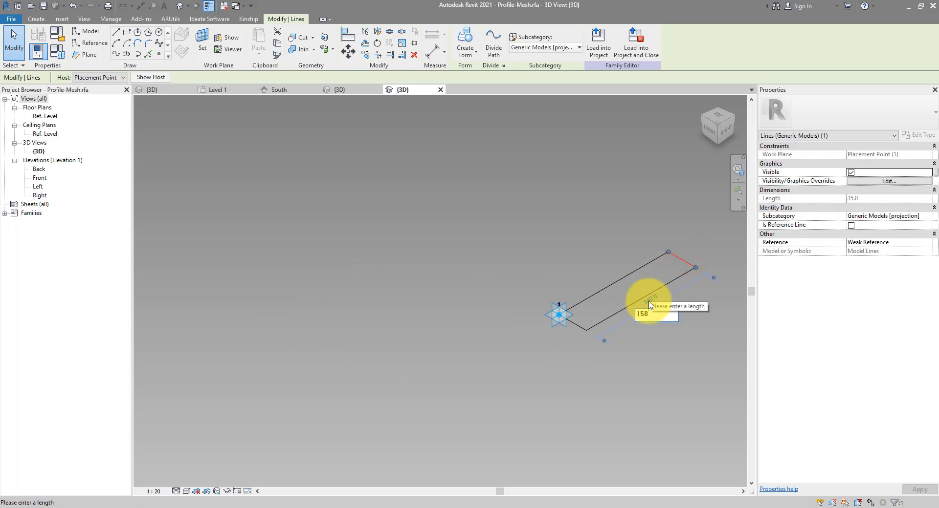
{"action": "left_click", "coordinate": [666, 283]}
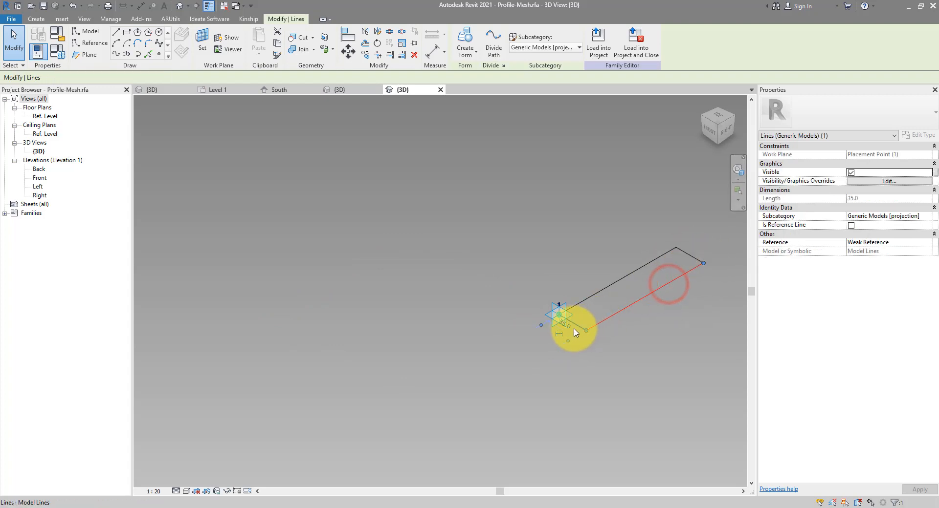
{"action": "key", "text": "Return"}
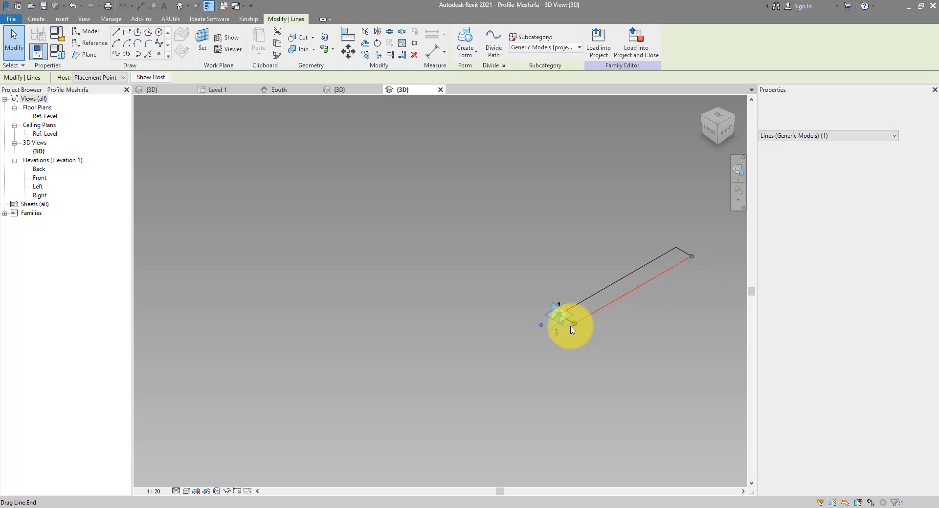
{"action": "left_click", "coordinate": [625, 229]}
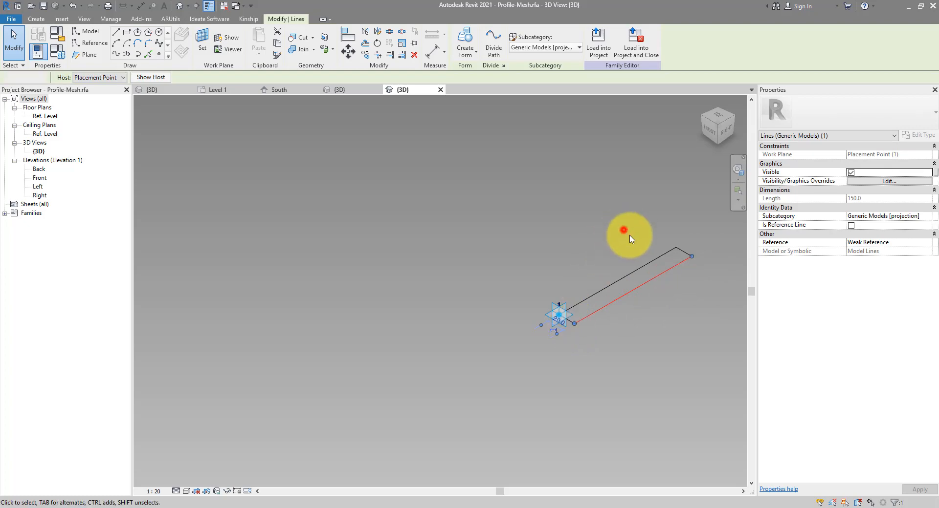
Move the whole rectangle from the far end of its upper long side so that corner sits on the adaptive point.
{"action": "left_click", "coordinate": [665, 252]}
{"action": "left_click", "coordinate": [347, 51]}
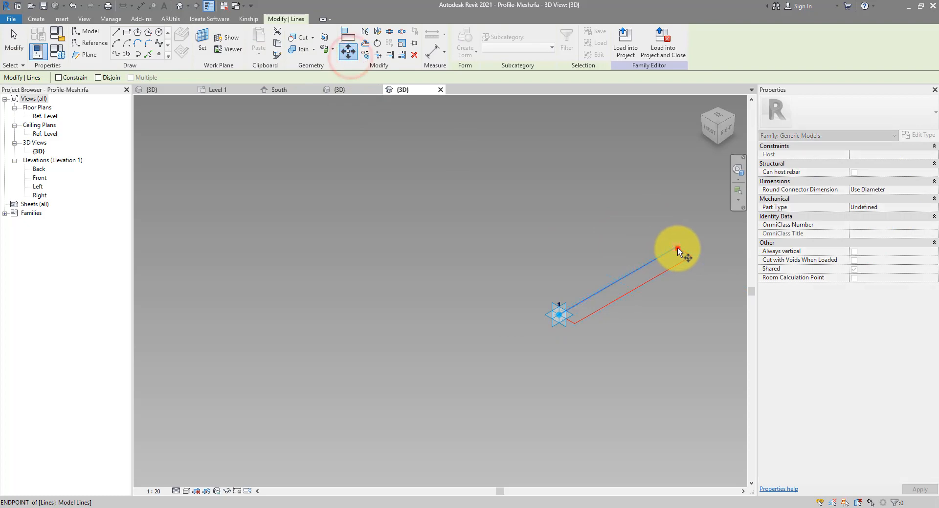
{"action": "left_click", "coordinate": [677, 250]}
{"action": "left_click", "coordinate": [557, 315]}
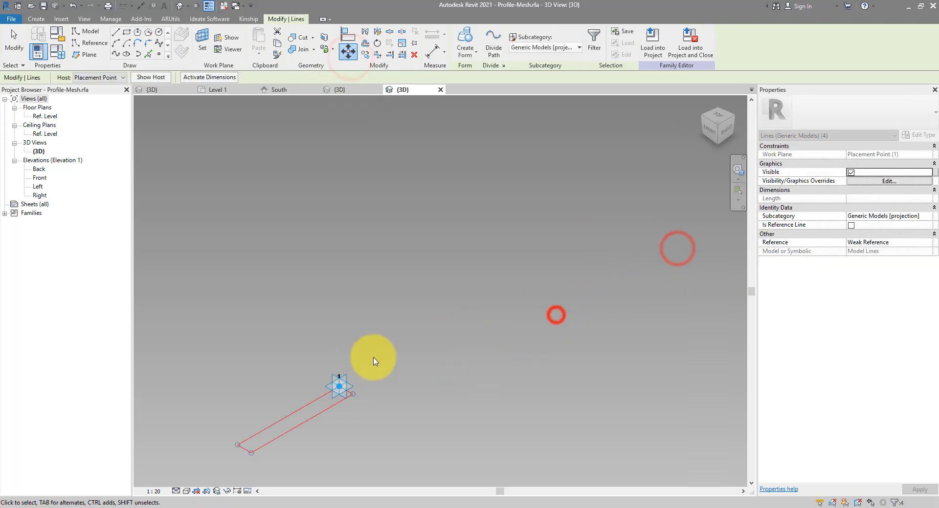
{"action": "left_click", "coordinate": [375, 383]}
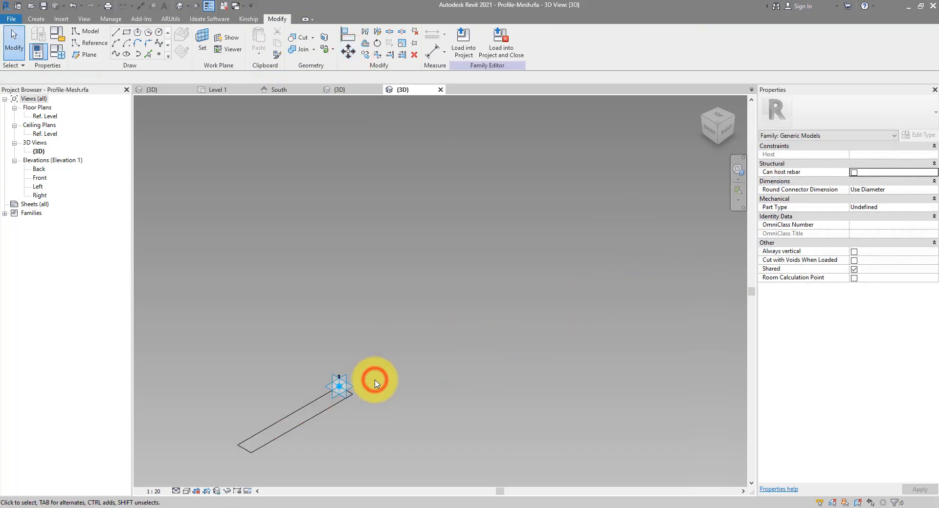
Lengthen the rectangle to 1250 mm by moving its short edge beside the adaptive point, entering the length as a sum starting from 150.
{"action": "left_click", "coordinate": [353, 396]}
{"action": "left_click", "coordinate": [309, 438]}
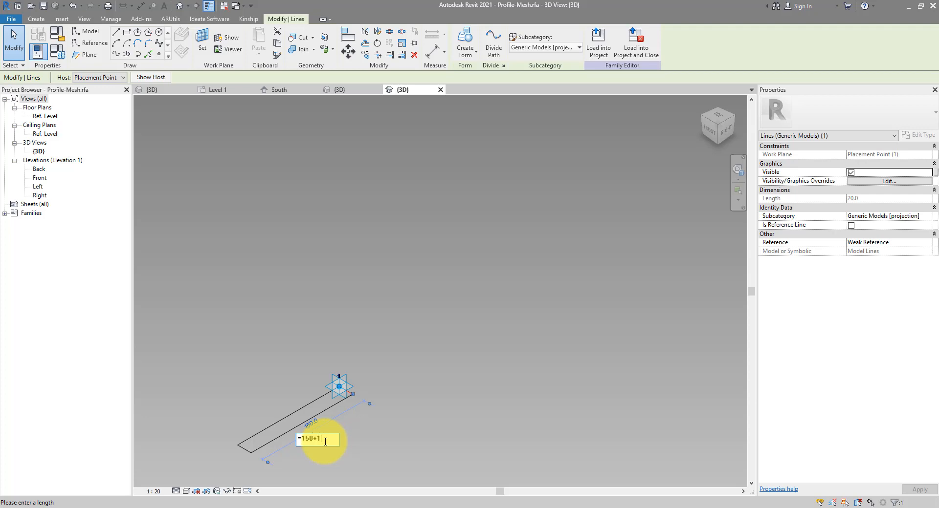
{"action": "key", "text": "Return"}
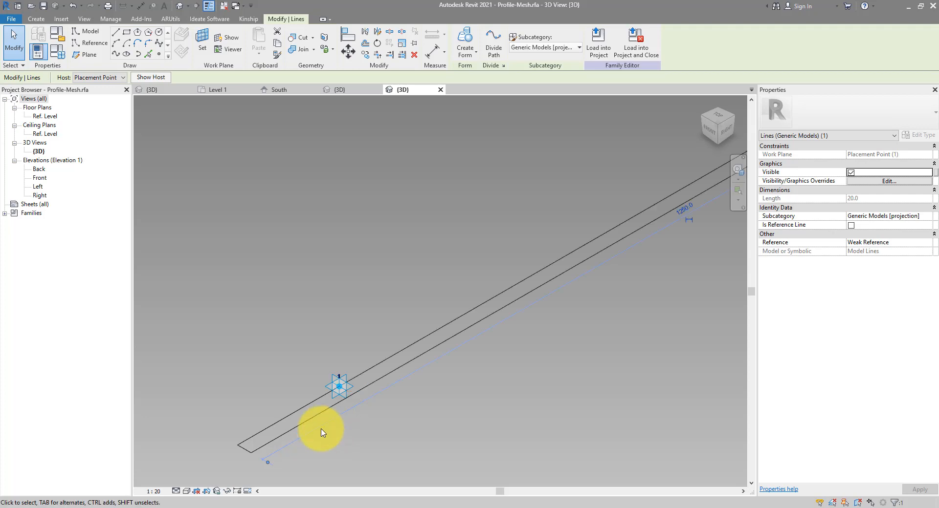
{"action": "scroll", "coordinate": [479, 287], "scroll_direction": "down", "scroll_amount": 3}
{"action": "left_click", "coordinate": [249, 329]}
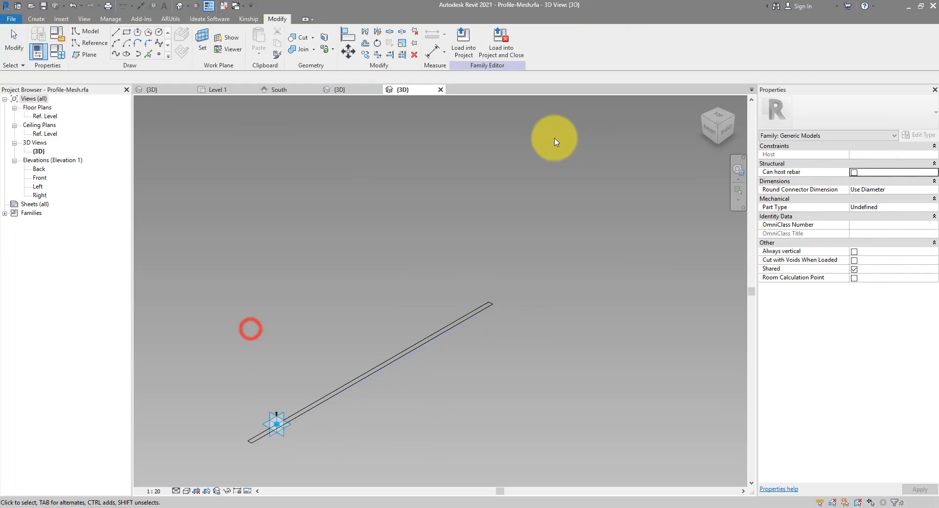
Load the Profile-Mesh family into Balcony 1.rfa and place one instance on the upper edge's reference line, near the slab profile.
{"action": "left_click", "coordinate": [463, 41]}
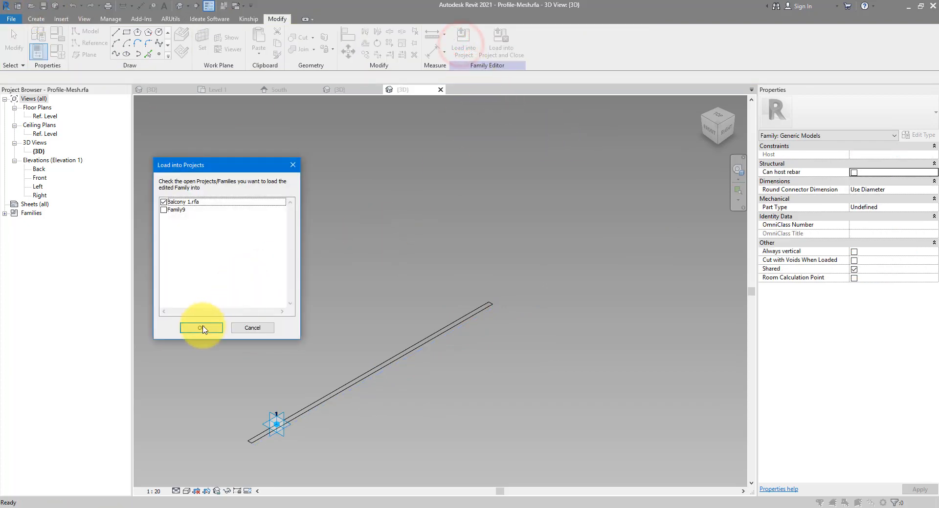
{"action": "left_click", "coordinate": [202, 329]}
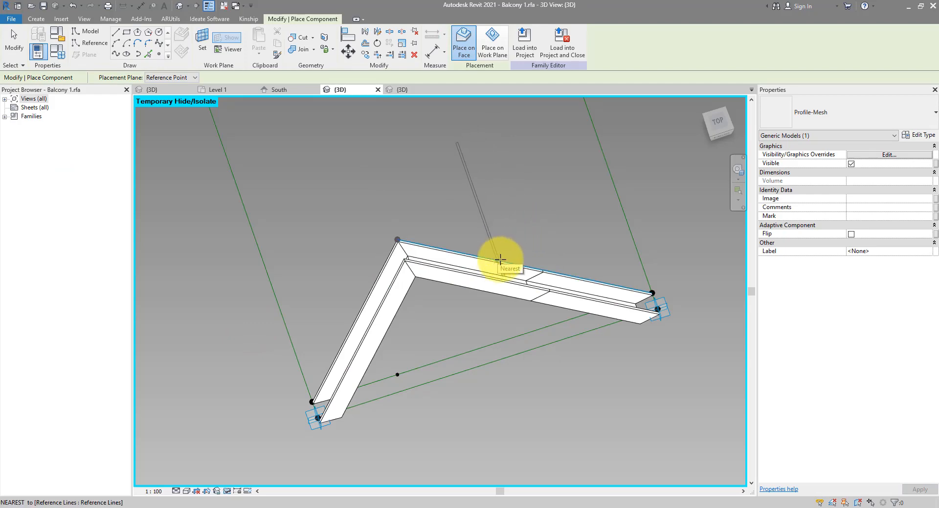
{"action": "left_click", "coordinate": [517, 263]}
{"action": "key", "text": "Escape"}
Create a solid form by sweeping the Profile-Mesh instance along the two reference lines that meet at the balcony's corner.
{"action": "middle_click_drag", "start_coordinate": [544, 243], "coordinate": [556, 293], "text": "shift"}
{"action": "scroll", "coordinate": [502, 283], "scroll_direction": "up", "scroll_amount": 3}
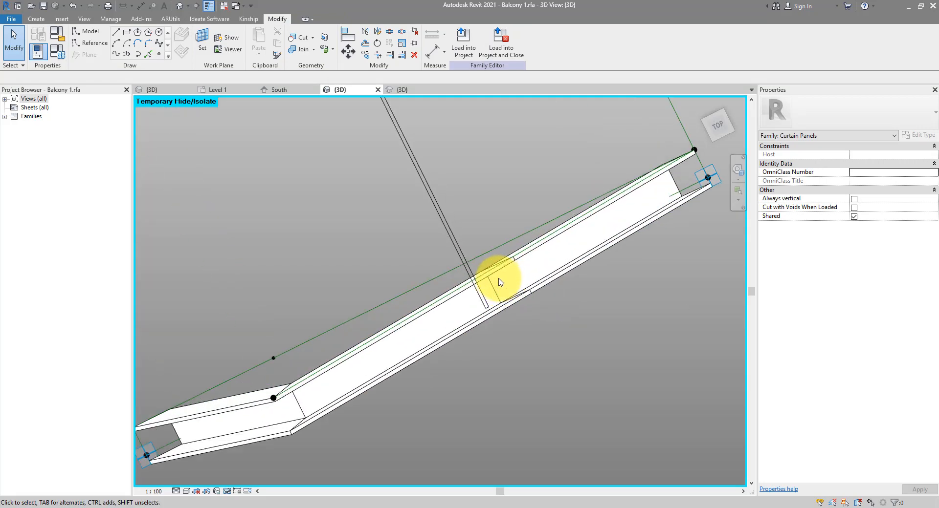
{"action": "left_click", "coordinate": [485, 297]}
{"action": "scroll", "coordinate": [492, 304], "scroll_direction": "down", "scroll_amount": 3}
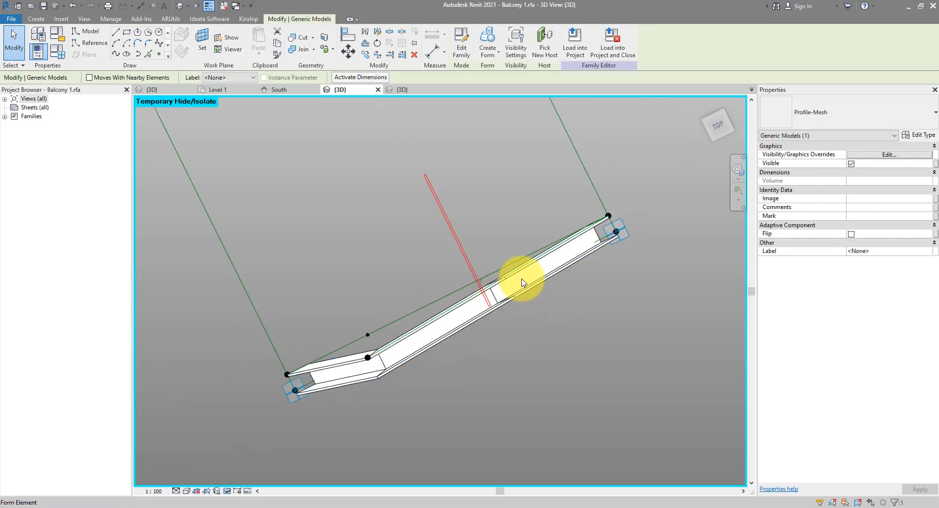
{"action": "middle_click_drag", "start_coordinate": [520, 274], "coordinate": [551, 260], "text": "shift"}
{"action": "key", "text": "Tab"}
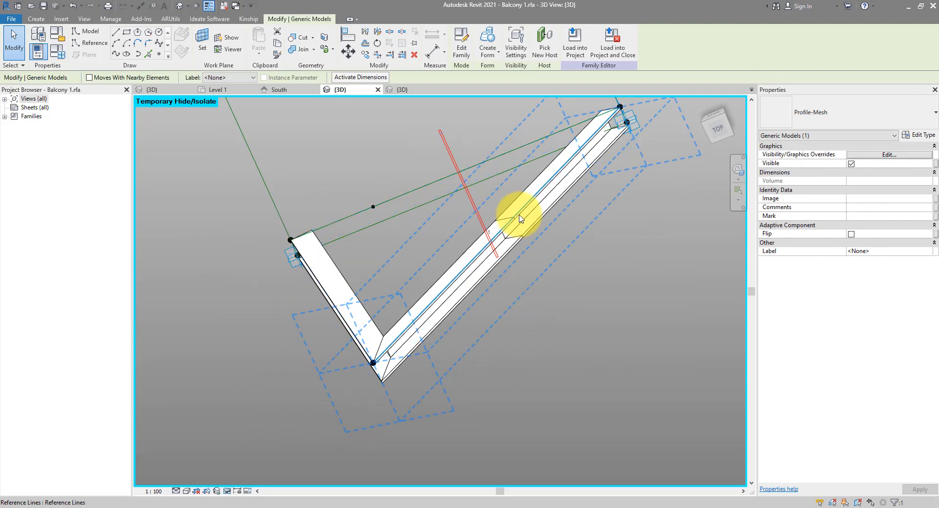
{"action": "left_click", "coordinate": [520, 216], "text": "ctrl"}
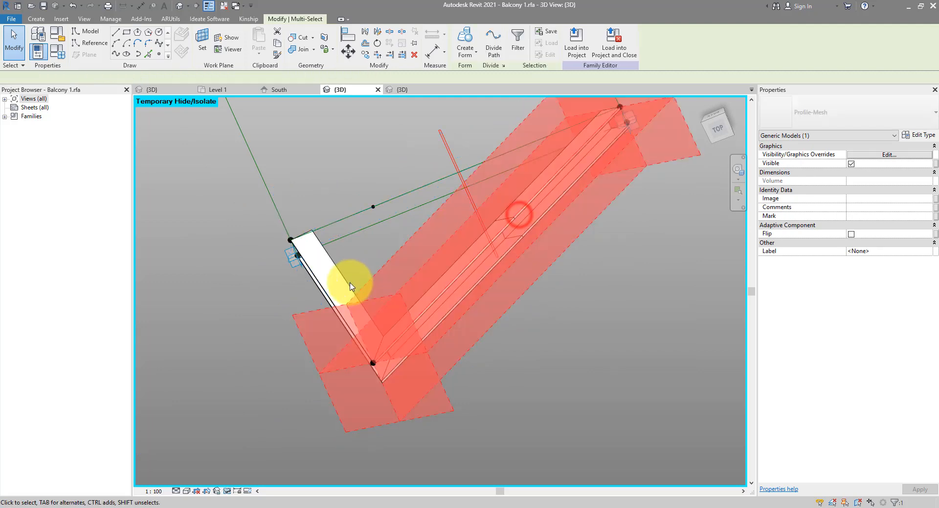
{"action": "left_click", "coordinate": [326, 292], "text": "ctrl"}
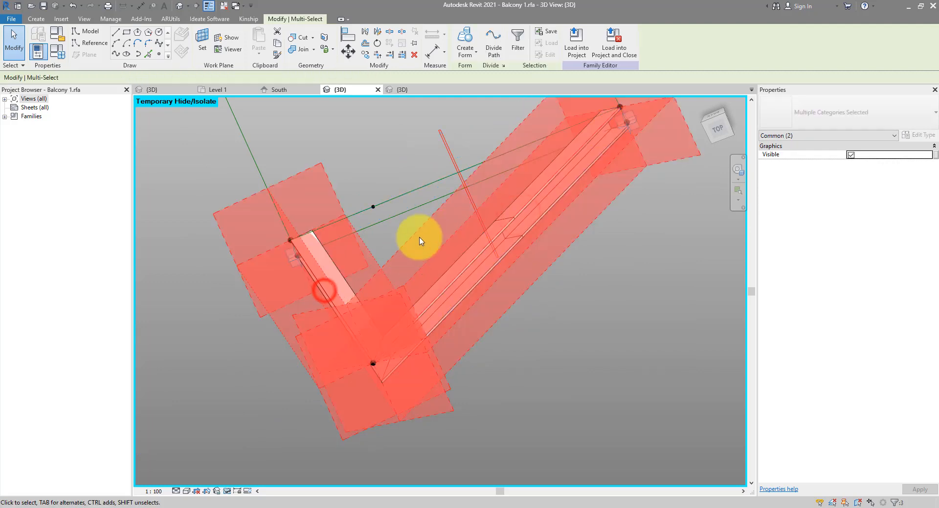
{"action": "left_click", "coordinate": [463, 41]}
{"action": "middle_click_drag", "start_coordinate": [559, 275], "coordinate": [528, 307], "text": "shift"}
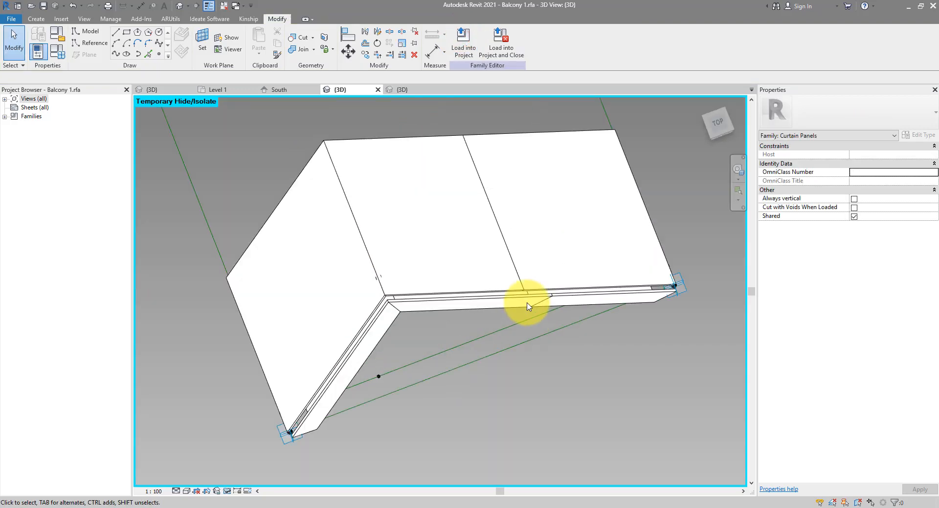
{"action": "scroll", "coordinate": [528, 307], "scroll_direction": "up", "scroll_amount": 3}
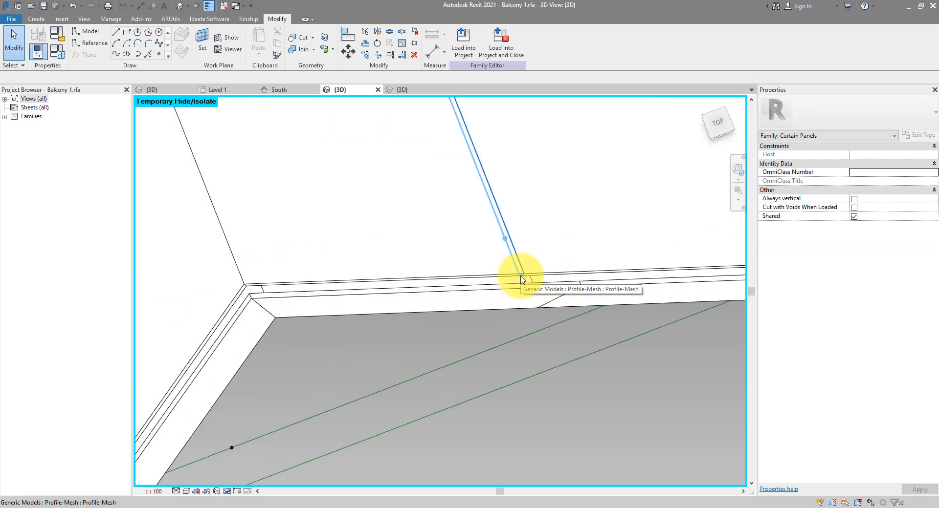
{"action": "scroll", "coordinate": [520, 289], "scroll_direction": "down", "scroll_amount": 3}
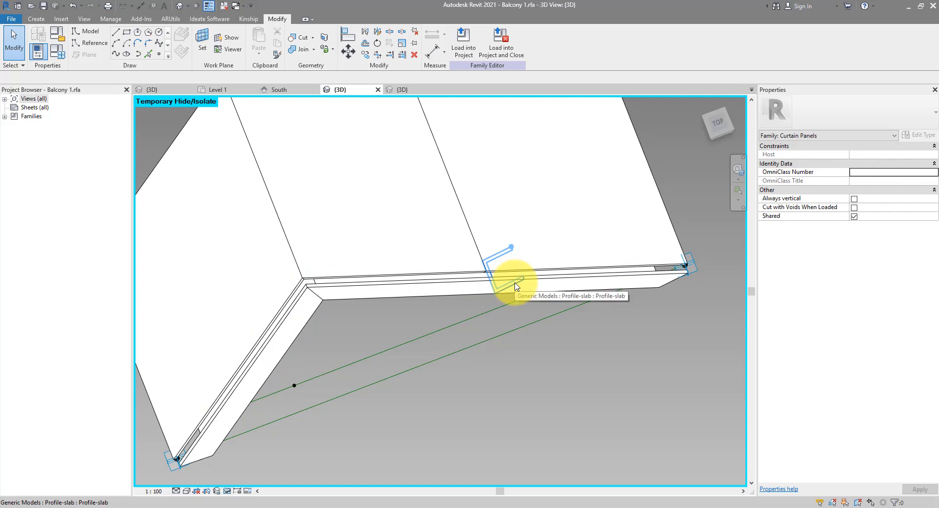
Edit the Profile-slab family and move the two long lines of the leg farthest from the adaptive point about 50 mm inward.
{"action": "left_click", "coordinate": [515, 287]}
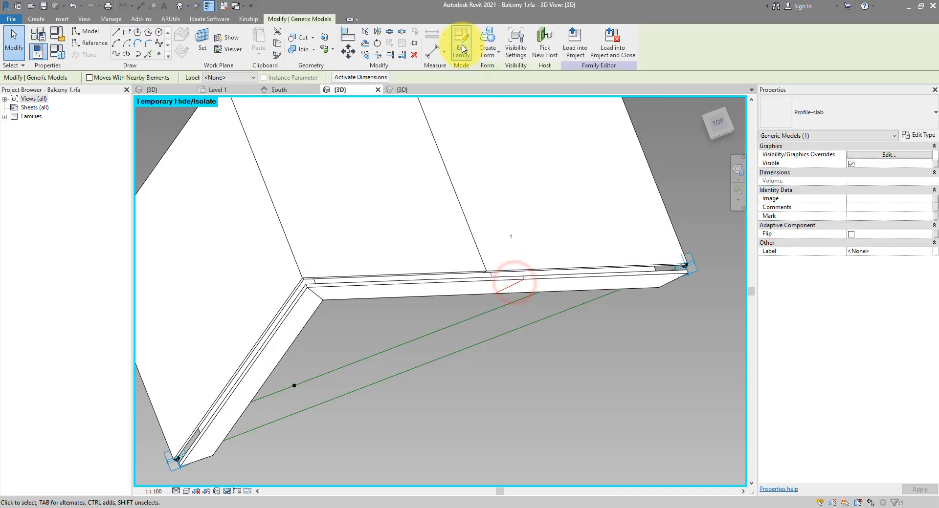
{"action": "left_click", "coordinate": [462, 44]}
{"action": "scroll", "coordinate": [451, 296], "scroll_direction": "up", "scroll_amount": 10}
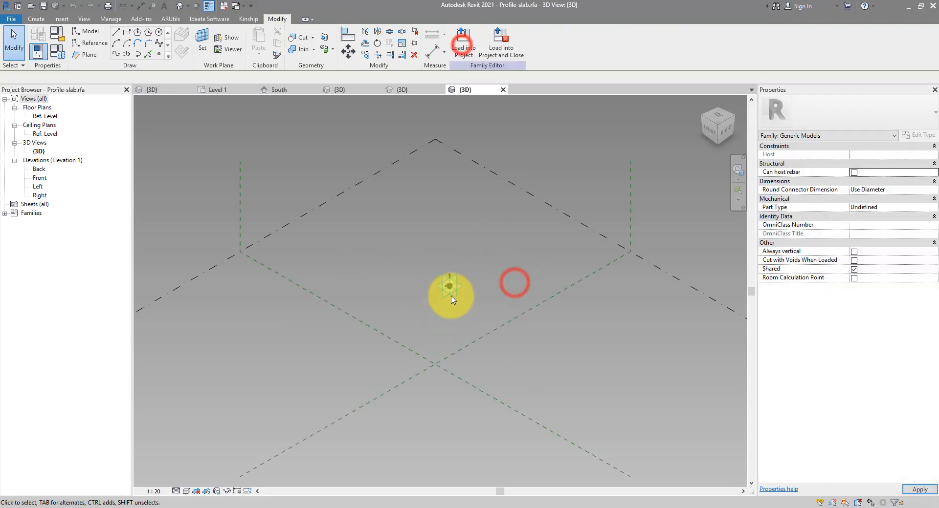
{"action": "left_click_drag", "start_coordinate": [381, 304], "coordinate": [308, 203]}
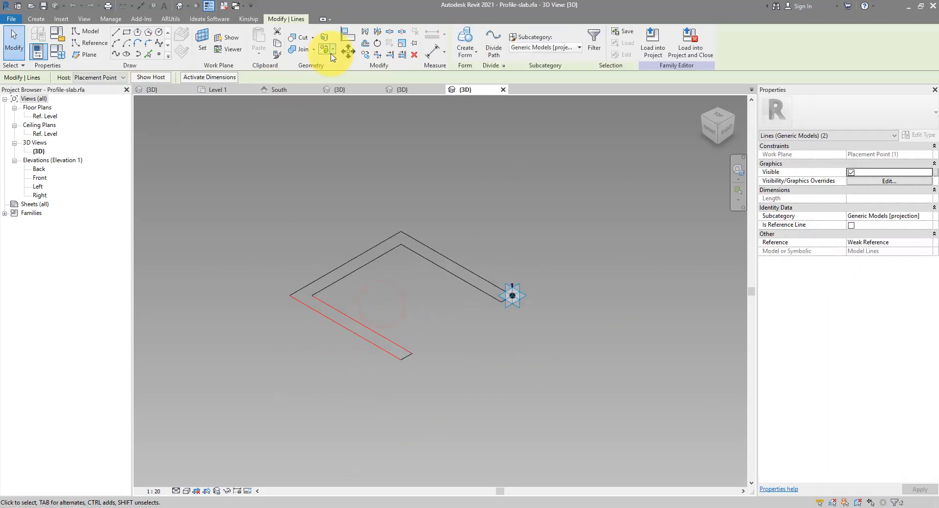
{"action": "left_click", "coordinate": [348, 51]}
{"action": "left_click", "coordinate": [314, 296]}
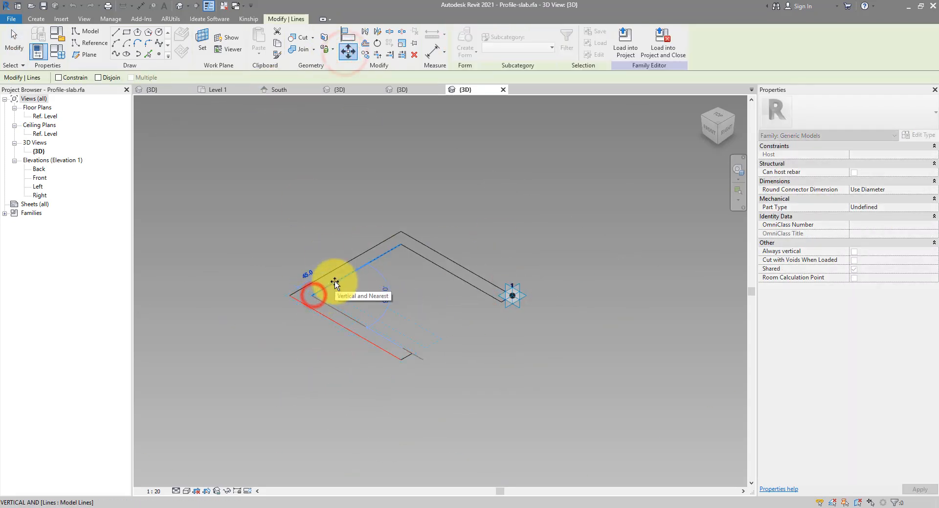
{"action": "left_click", "coordinate": [337, 281]}
Load the edited Profile-slab family into Balcony 1.rfa, overwriting the existing version.
{"action": "left_click", "coordinate": [652, 41]}
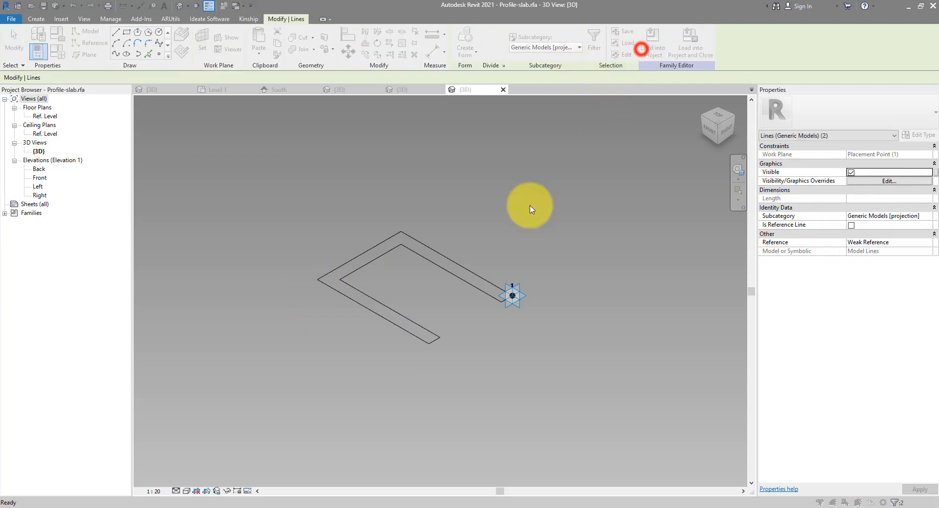
{"action": "left_click", "coordinate": [206, 327]}
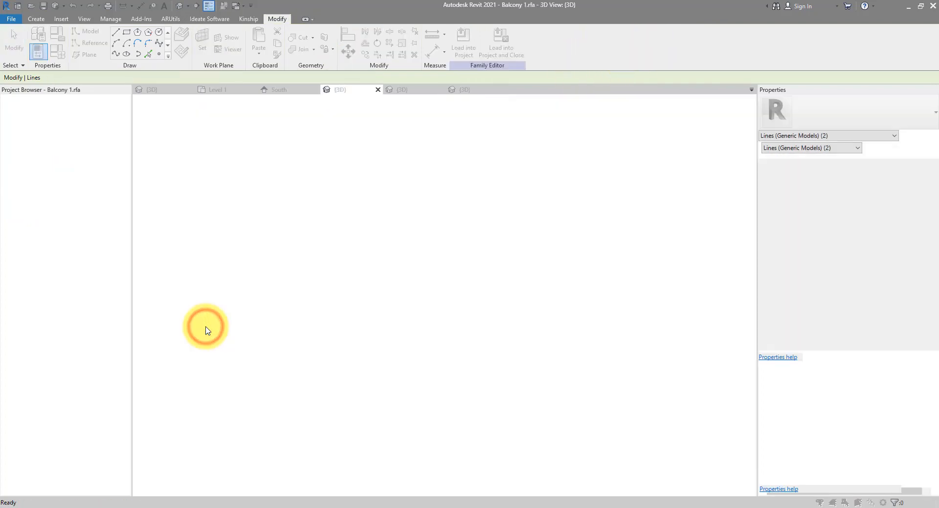
{"action": "key", "text": "Return"}
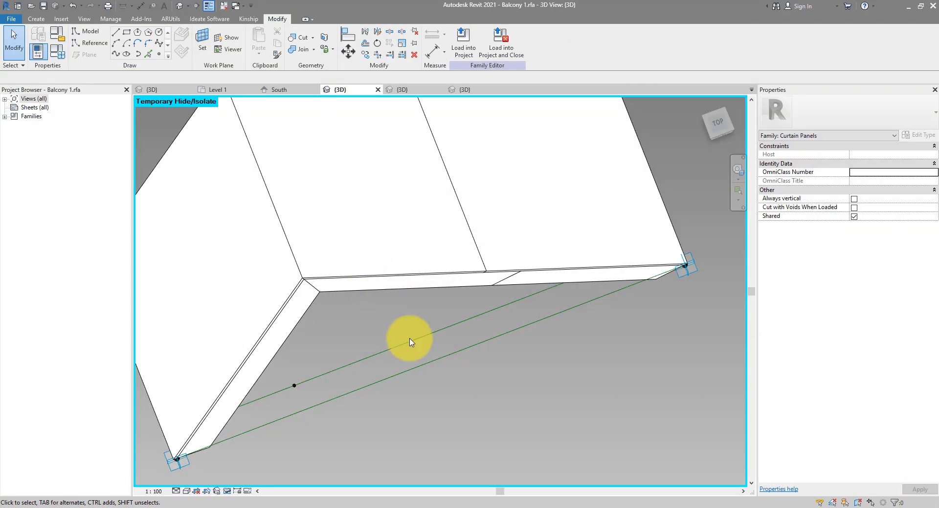
{"action": "scroll", "coordinate": [410, 342], "scroll_direction": "down", "scroll_amount": 3}
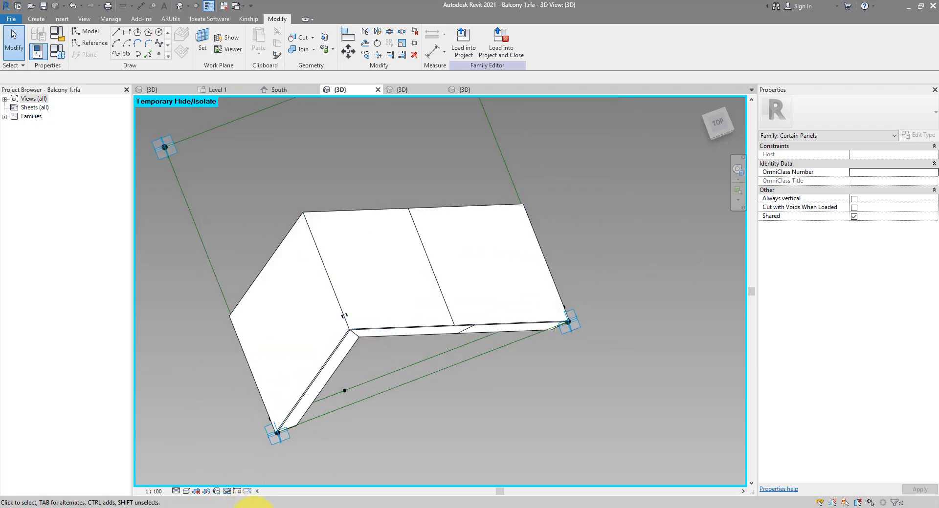
Check the reference photo stringio (2).jpg, and save the Profile-Mesh family as a new family named Profile-Handrail.
{"action": "mouse_move", "coordinate": [249, 505]}
{"action": "left_click", "coordinate": [349, 479]}
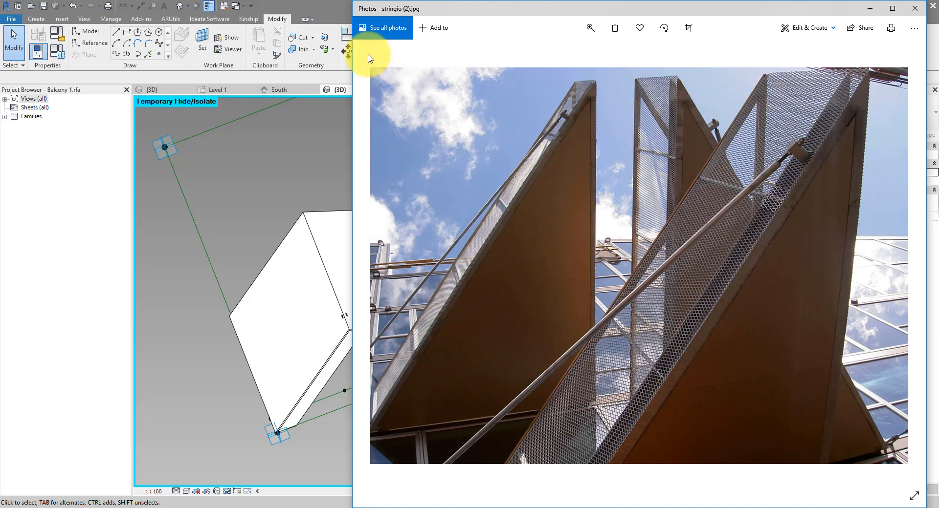
{"action": "left_click", "coordinate": [319, 23]}
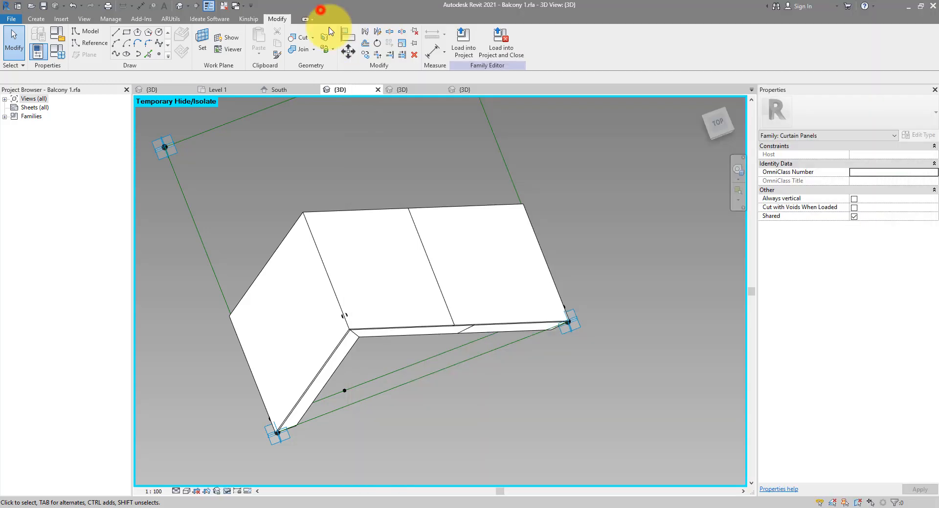
{"action": "left_click", "coordinate": [415, 89]}
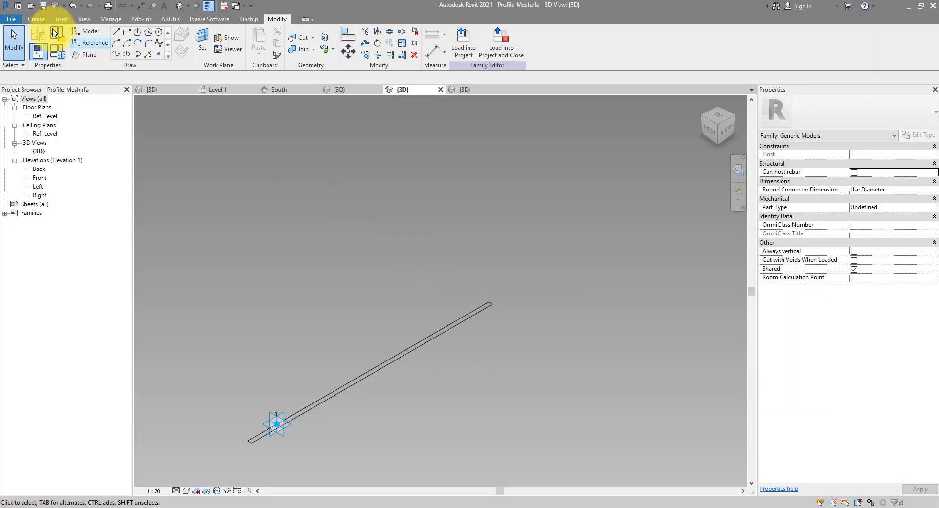
{"action": "left_click", "coordinate": [11, 18]}
{"action": "left_click", "coordinate": [39, 133]}
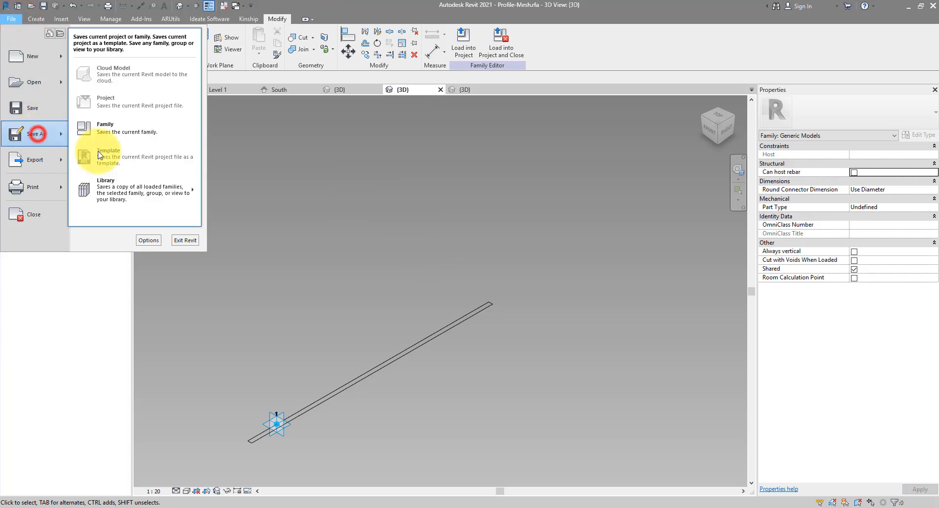
{"action": "left_click", "coordinate": [120, 128]}
{"action": "left_click_drag", "start_coordinate": [442, 326], "coordinate": [511, 328]}
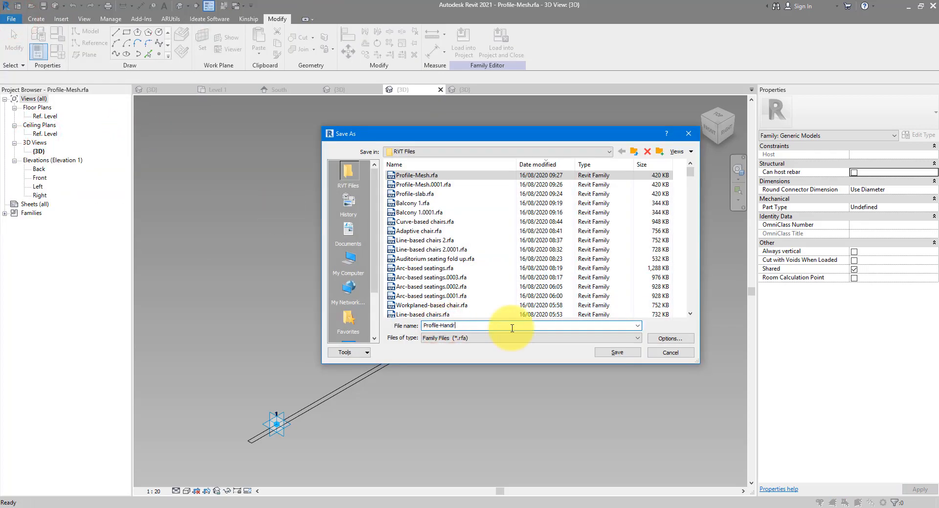
{"action": "type", "text": "Handrail"}
{"action": "key", "text": "Return"}
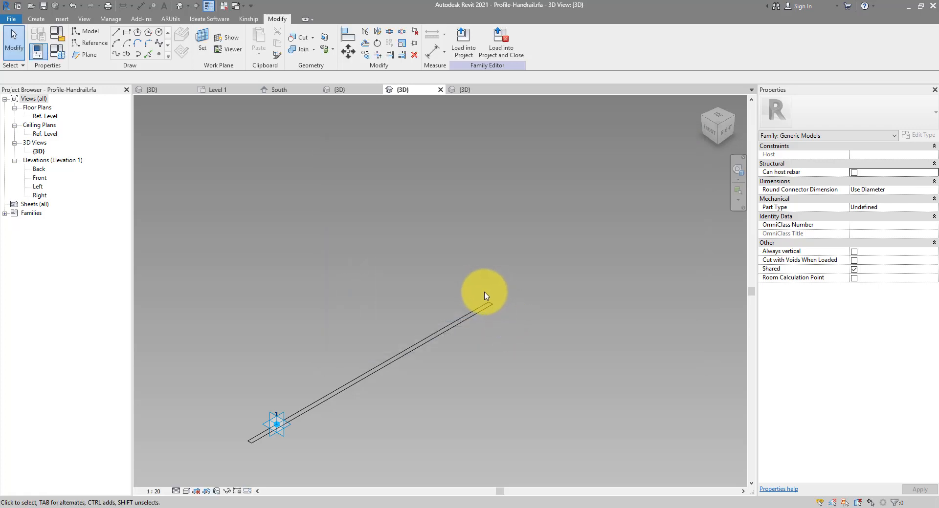
Draw a 220 by 20 mm rectangle perpendicular to the long rectangle from its far end, and delete the long rectangle.
{"action": "left_click", "coordinate": [484, 293]}
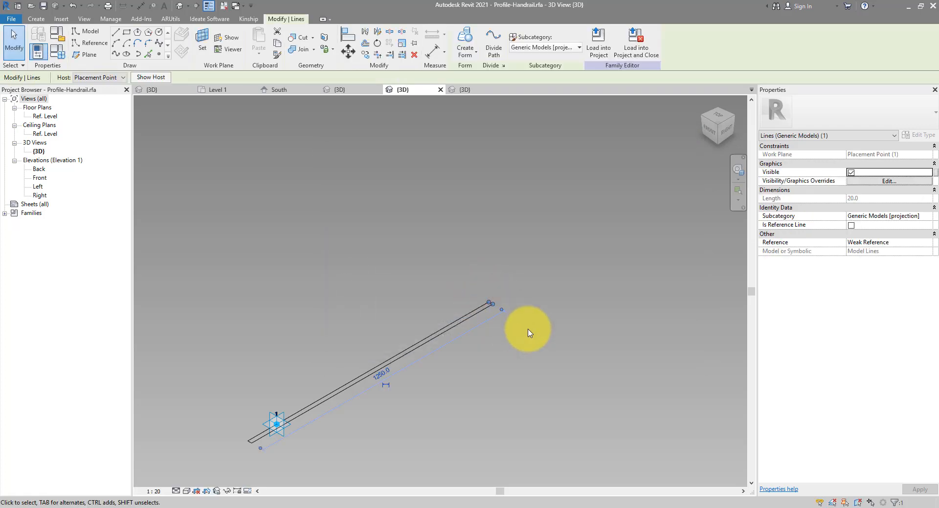
{"action": "left_click", "coordinate": [126, 34]}
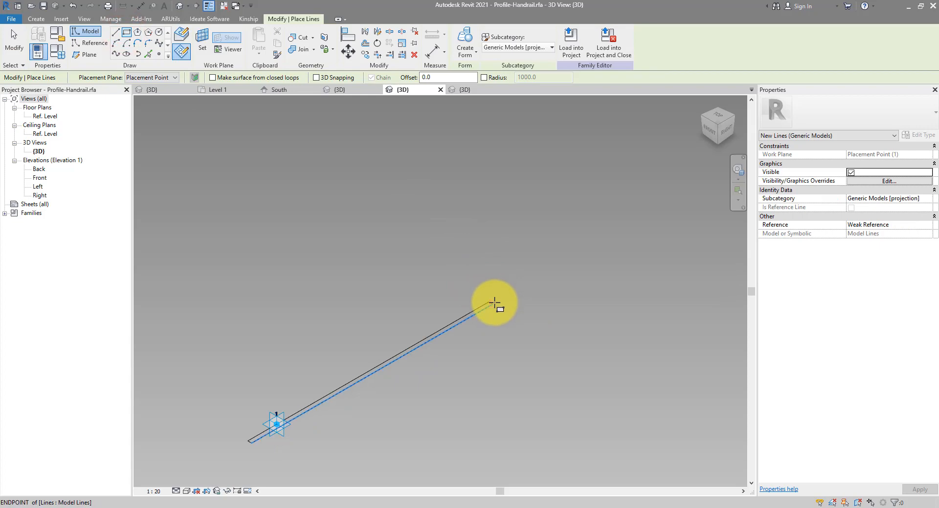
{"action": "left_click", "coordinate": [494, 303]}
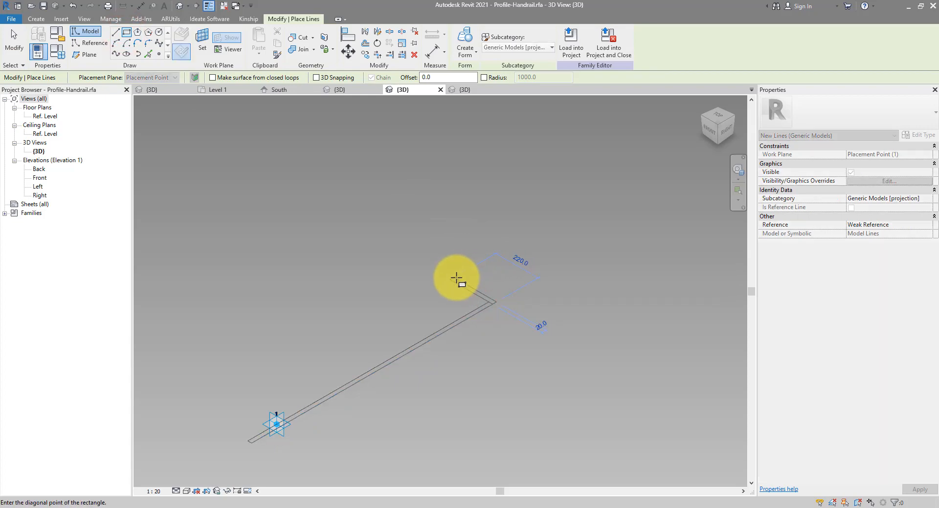
{"action": "left_click", "coordinate": [456, 278]}
{"action": "key", "text": "Escape"}
{"action": "left_click", "coordinate": [484, 310]}
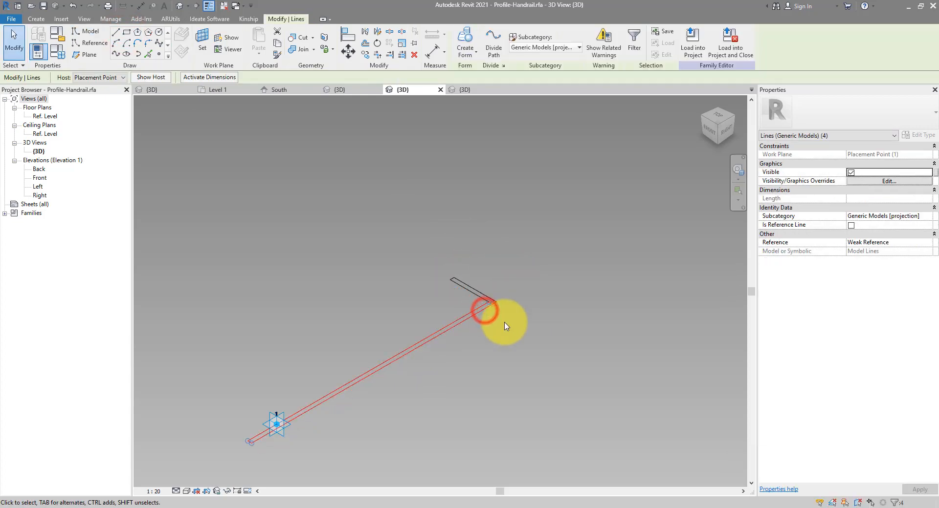
{"action": "key", "text": "Delete"}
Set the remaining handrail rectangle's length to 100 mm by moving its outer short edge.
{"action": "scroll", "coordinate": [501, 303], "scroll_direction": "up", "scroll_amount": 4}
{"action": "left_click_drag", "start_coordinate": [314, 195], "coordinate": [406, 290]}
{"action": "left_click", "coordinate": [432, 272]}
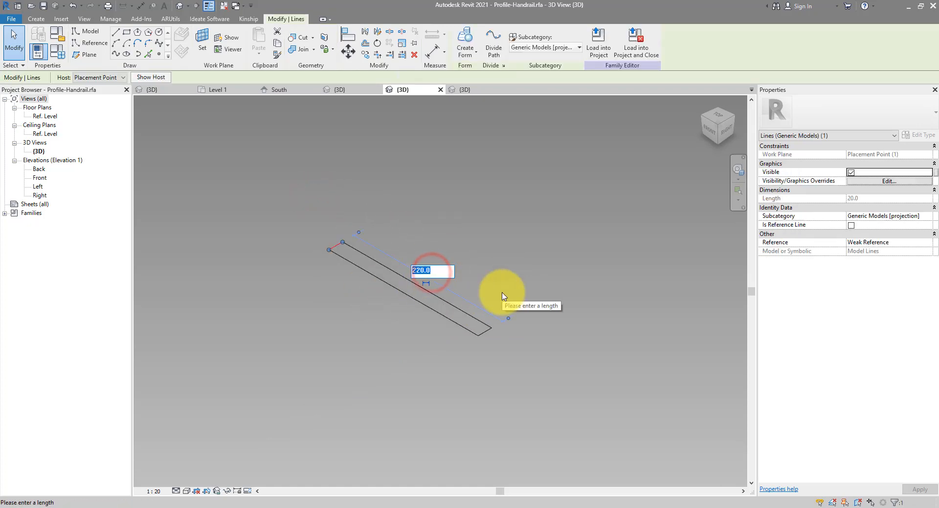
{"action": "type", "text": "100"}
{"action": "key", "text": "Return"}
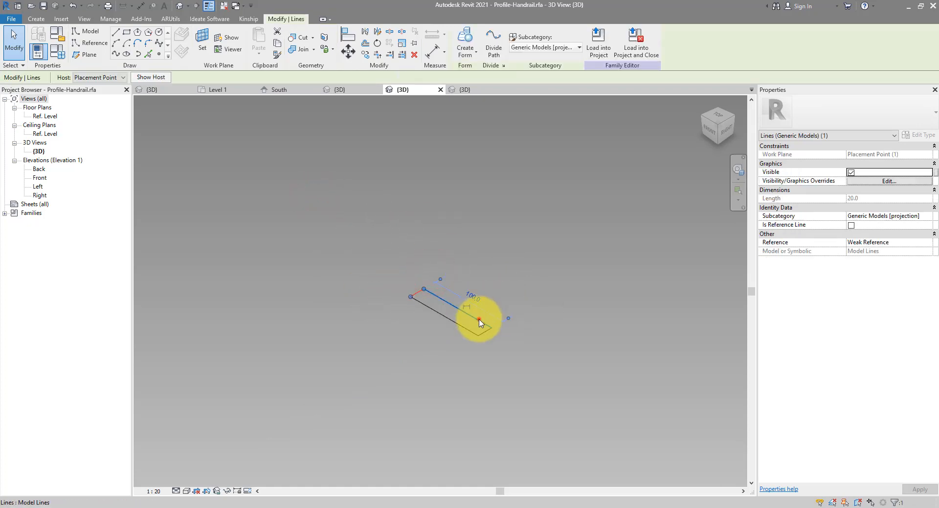
Save the Profile-Handrail family and load it into Balcony 1.rfa.
{"action": "left_click", "coordinate": [487, 293]}
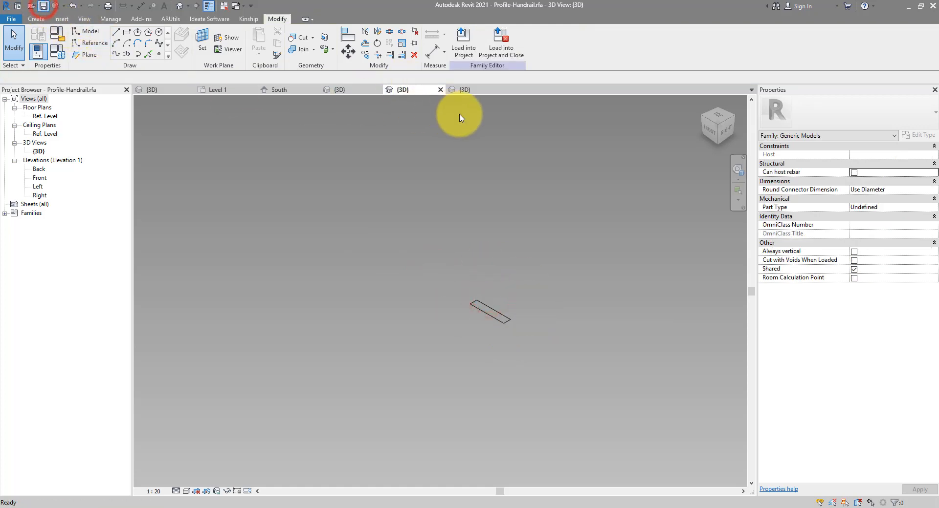
{"action": "left_click", "coordinate": [463, 47]}
{"action": "left_click", "coordinate": [201, 328]}
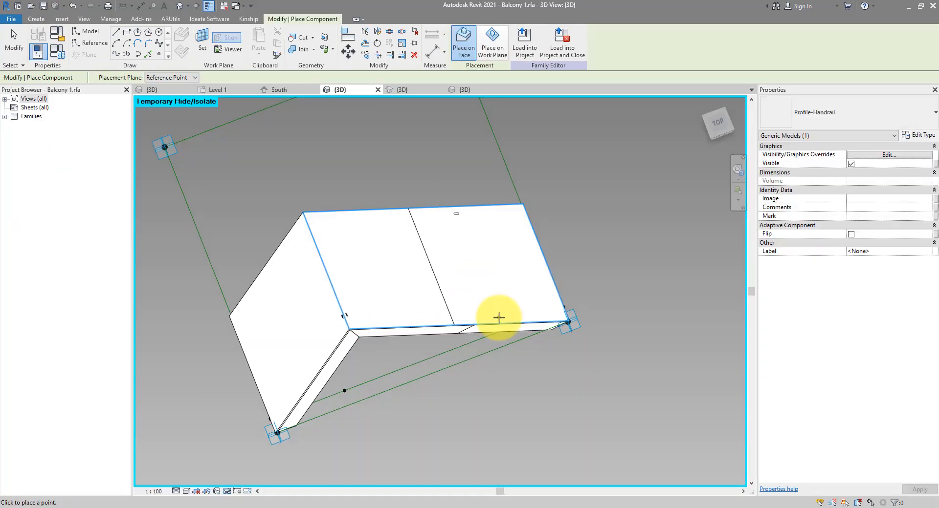
Temporarily hide the mesh panel form and the C-shaped slab form, leaving the profiles and reference lines in view.
{"action": "key", "text": "Escape"}
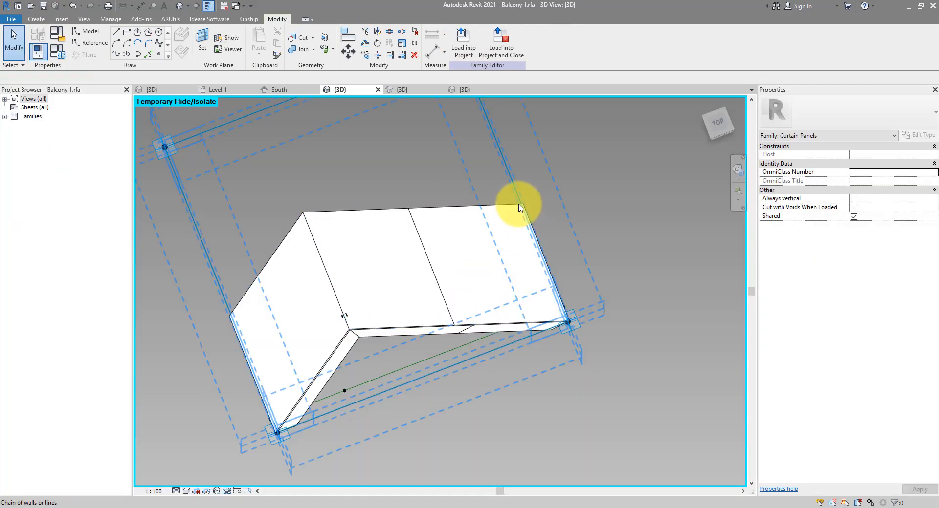
{"action": "left_click", "coordinate": [463, 205]}
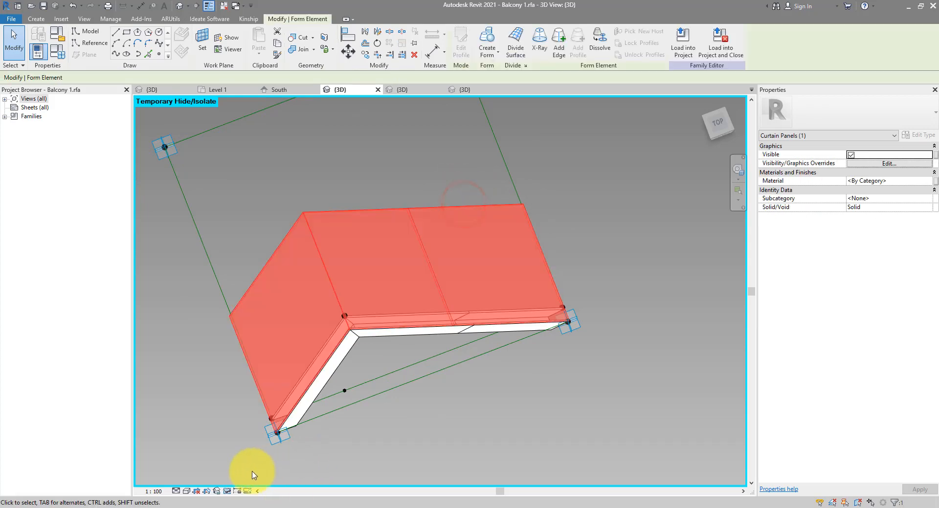
{"action": "left_click", "coordinate": [229, 491]}
{"action": "left_click", "coordinate": [239, 466]}
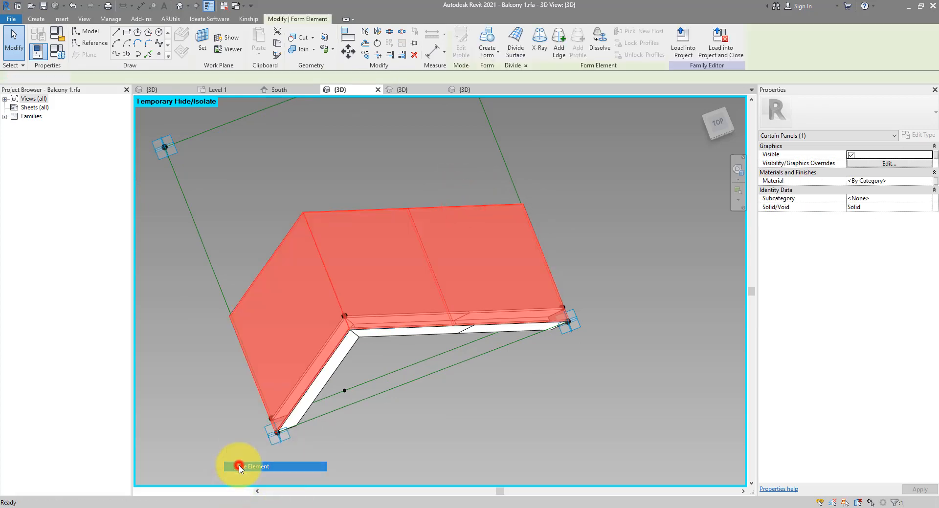
{"action": "left_click", "coordinate": [485, 335]}
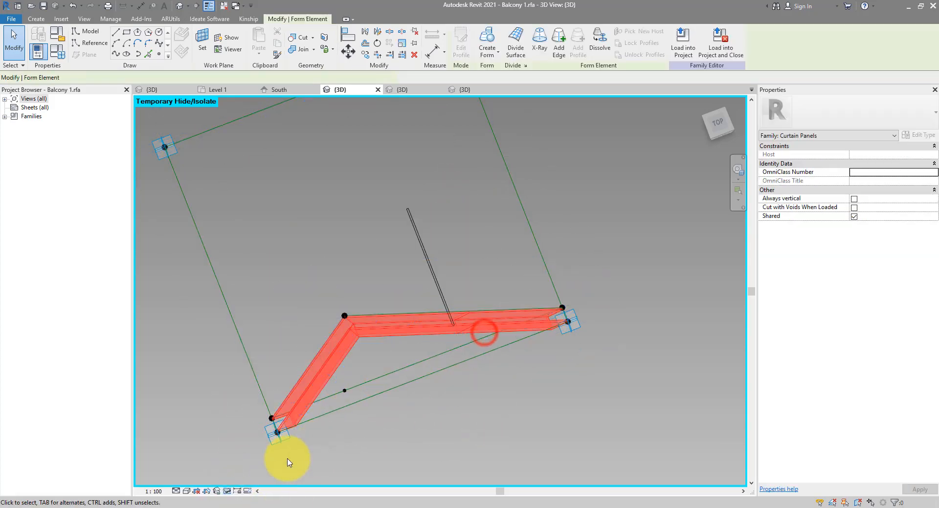
{"action": "left_click", "coordinate": [228, 491]}
{"action": "left_click", "coordinate": [243, 467]}
{"action": "left_click", "coordinate": [465, 284]}
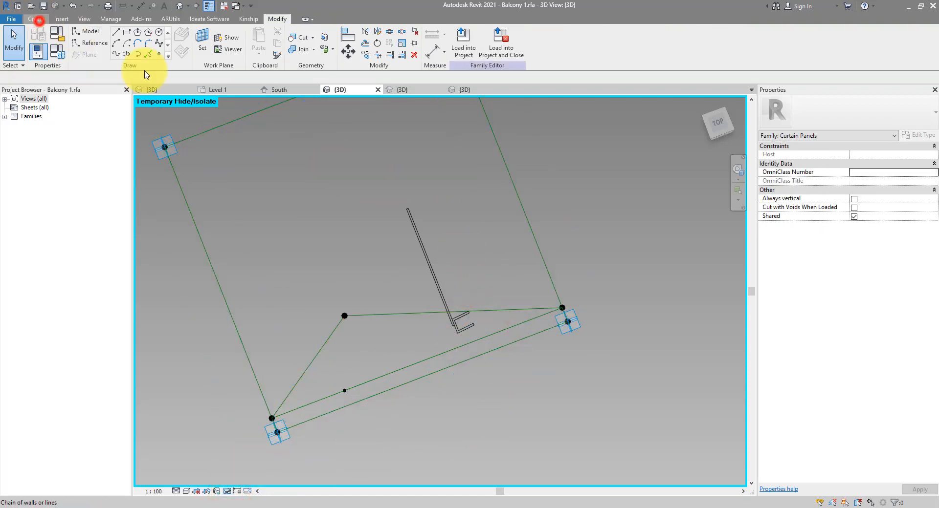
Place Profile-Handrail on the upper angled reference line and create a form from it along the two connected reference lines.
{"action": "left_click", "coordinate": [36, 18]}
{"action": "left_click", "coordinate": [261, 38]}
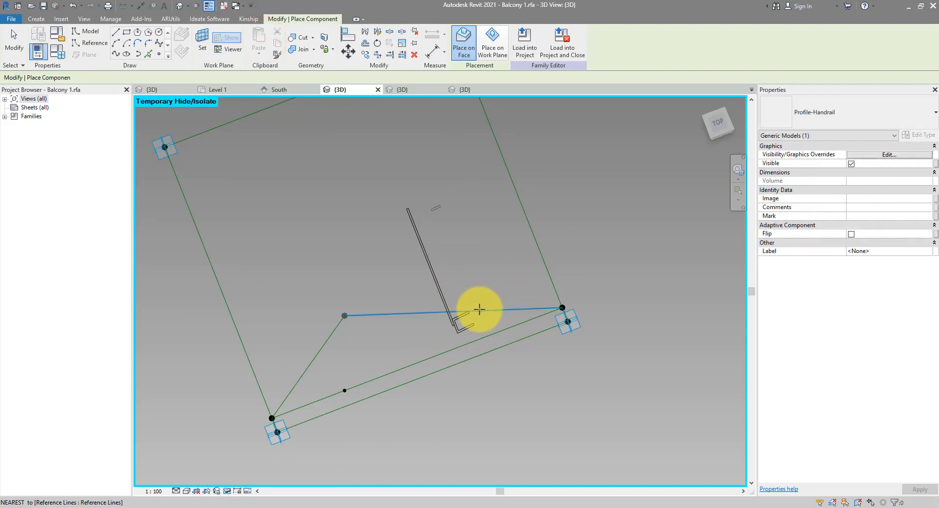
{"action": "left_click", "coordinate": [478, 310]}
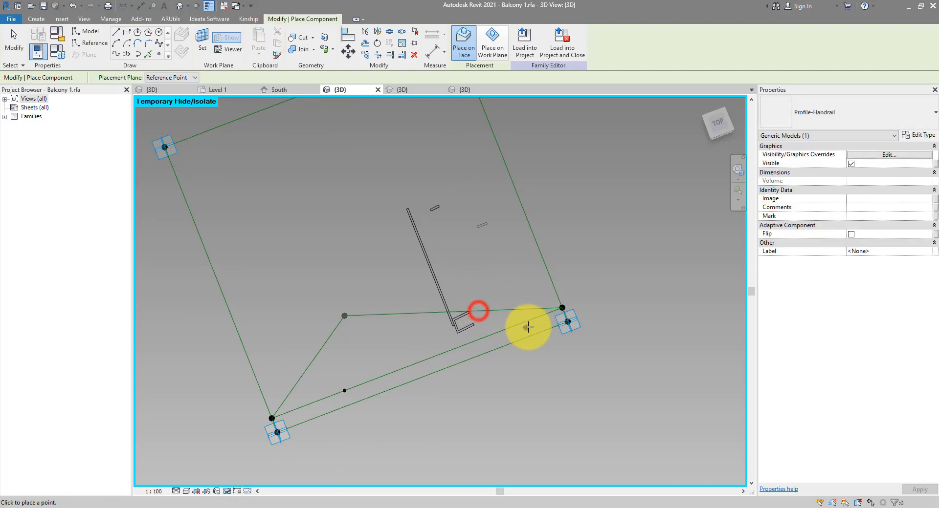
{"action": "left_click", "coordinate": [433, 207]}
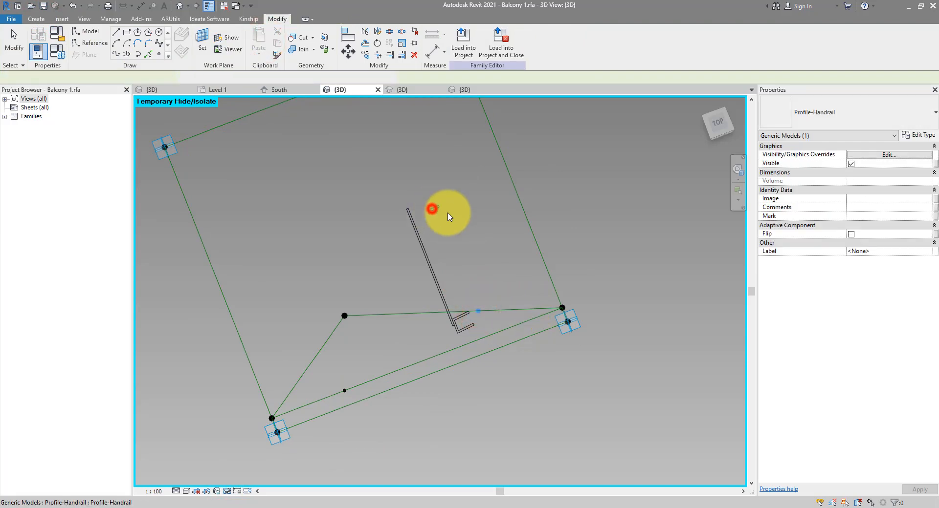
{"action": "left_click", "coordinate": [393, 294]}
{"action": "left_click", "coordinate": [329, 335], "text": "ctrl"}
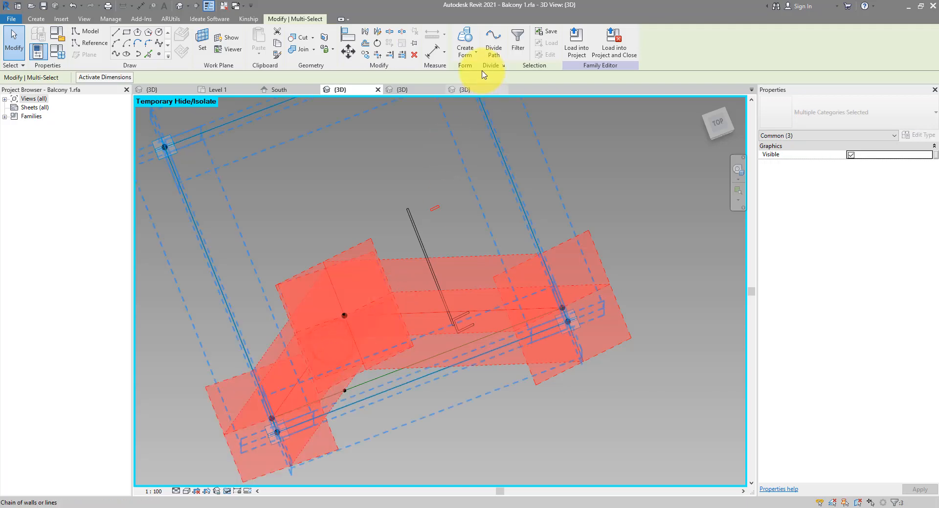
{"action": "left_click", "coordinate": [471, 43]}
Turn off the Visible property of the handrail, mesh and slab profile components.
{"action": "scroll", "coordinate": [443, 245], "scroll_direction": "up", "scroll_amount": 4}
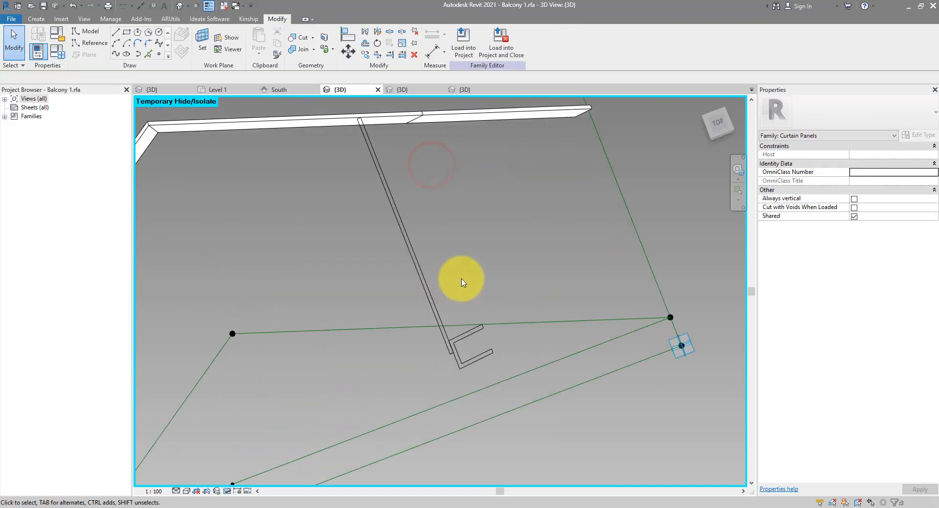
{"action": "left_click", "coordinate": [416, 122]}
{"action": "left_click", "coordinate": [379, 189], "text": "ctrl"}
{"action": "left_click", "coordinate": [480, 331], "text": "ctrl"}
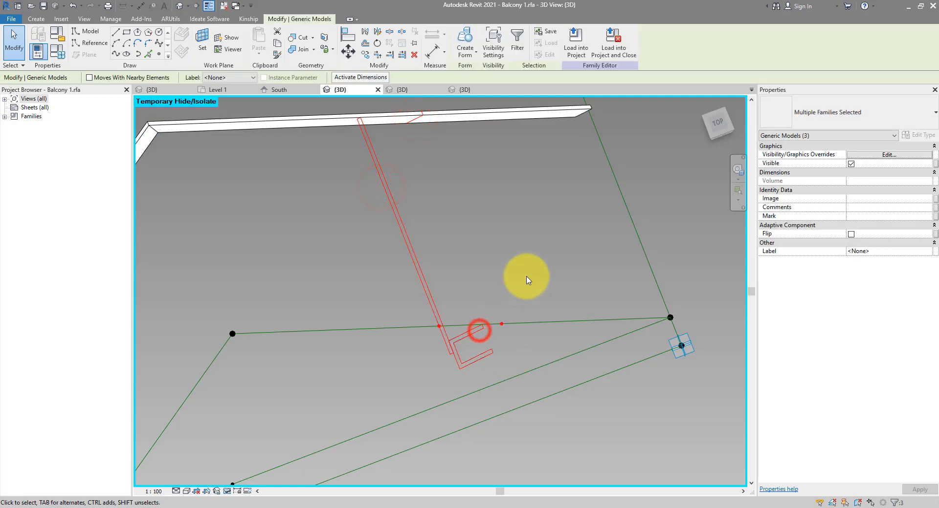
{"action": "left_click", "coordinate": [851, 164]}
{"action": "left_click", "coordinate": [572, 209]}
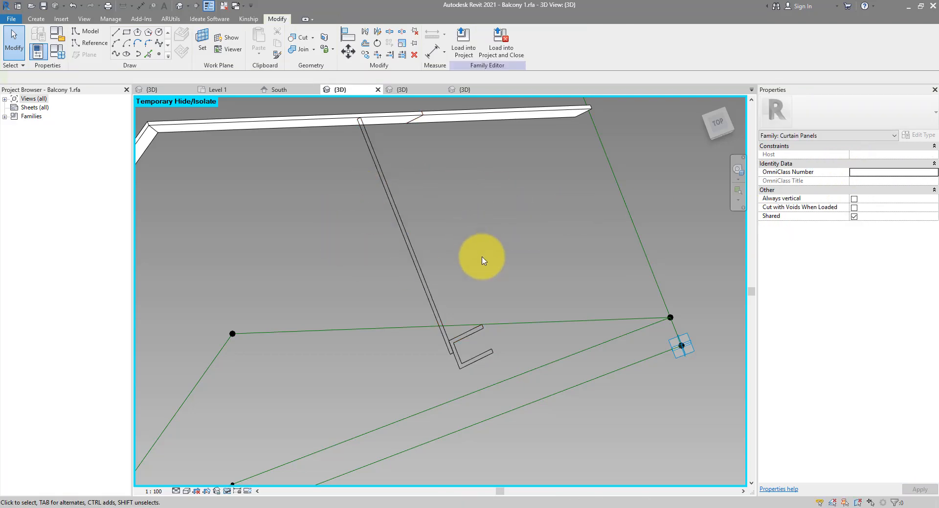
Reset the temporary hide/isolate to bring back the mesh panel and slab forms.
{"action": "scroll", "coordinate": [482, 259], "scroll_direction": "down", "scroll_amount": 4}
{"action": "left_click", "coordinate": [228, 492]}
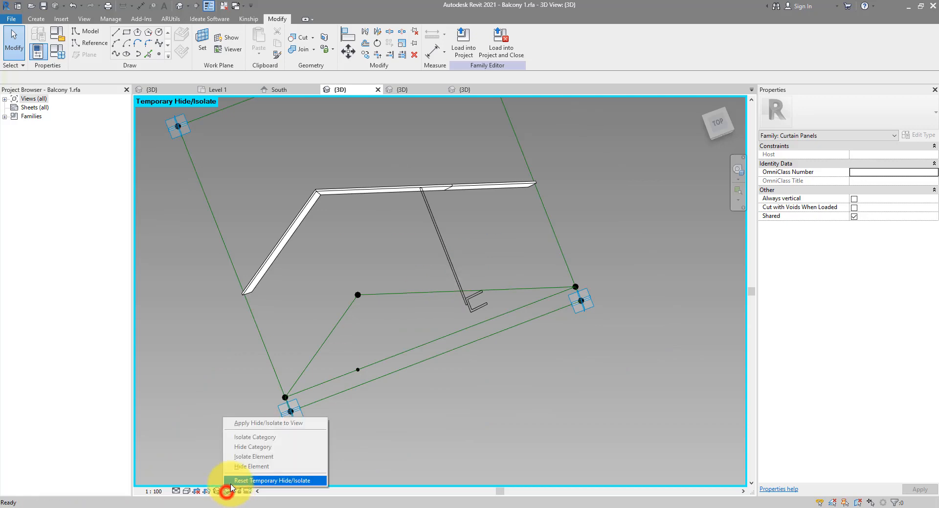
{"action": "left_click", "coordinate": [264, 473]}
Duplicate the Default material as Mesh for the mesh panel form's material.
{"action": "middle_click_drag", "start_coordinate": [433, 210], "coordinate": [482, 243], "text": "shift"}
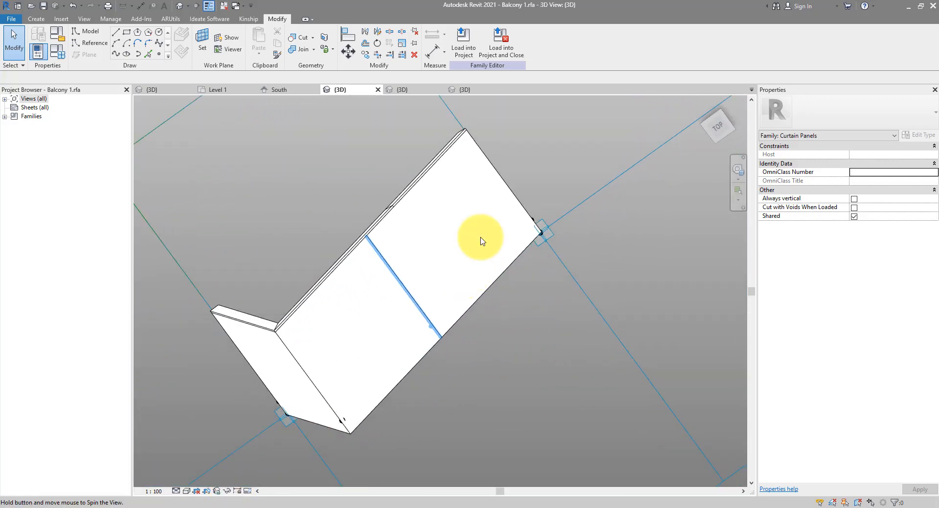
{"action": "left_click", "coordinate": [496, 176]}
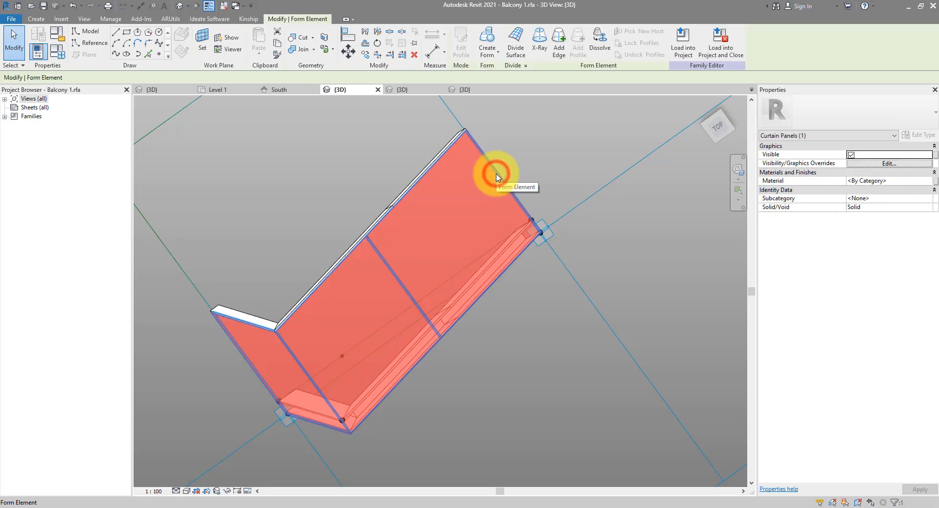
{"action": "left_click", "coordinate": [930, 182]}
{"action": "right_click", "coordinate": [213, 220]}
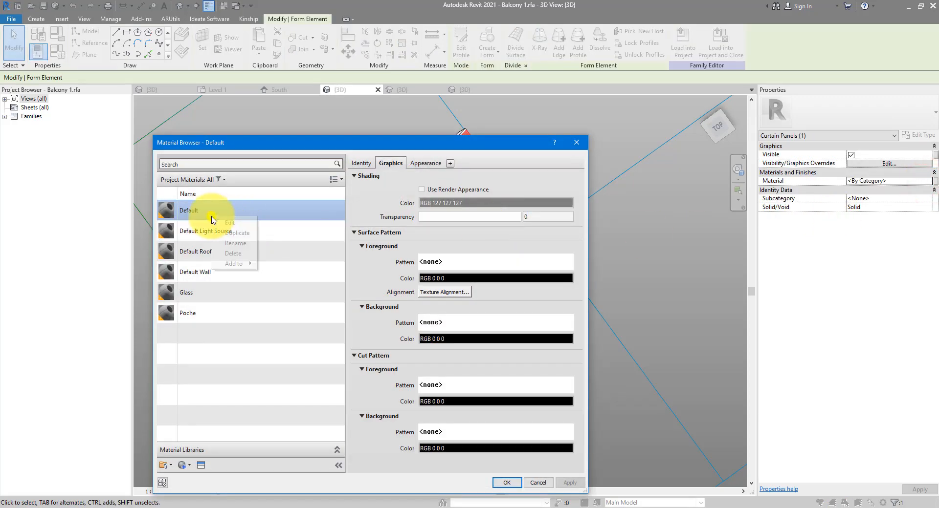
{"action": "left_click", "coordinate": [225, 233]}
{"action": "type", "text": "Mes"}
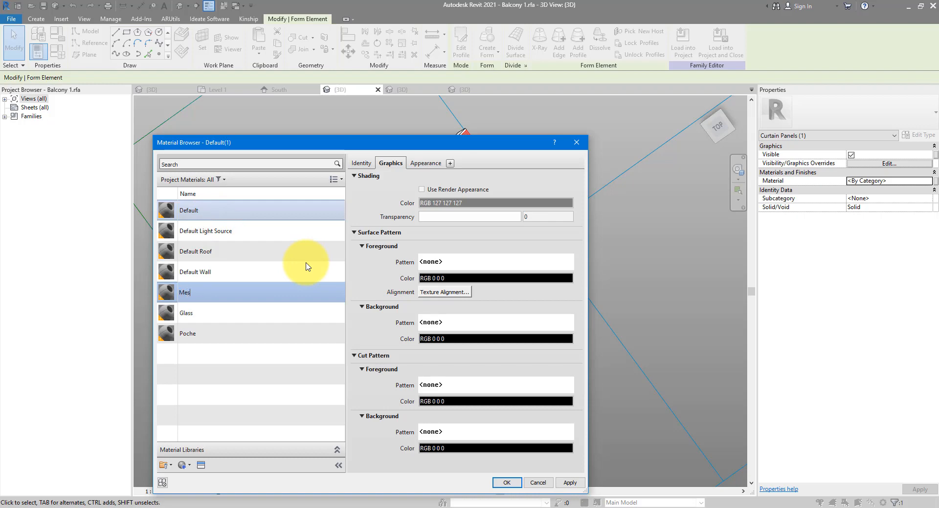
{"action": "type", "text": "h"}
{"action": "key", "text": "Return"}
Replace the Mesh material's appearance asset with Mesh - Expanded Thick, found by searching the asset library for mesh.
{"action": "left_click", "coordinate": [426, 162]}
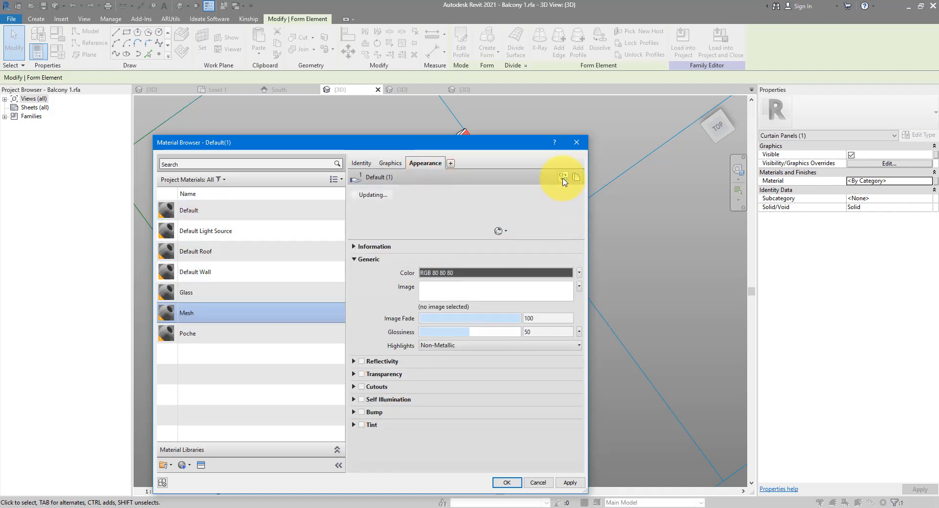
{"action": "left_click", "coordinate": [563, 179]}
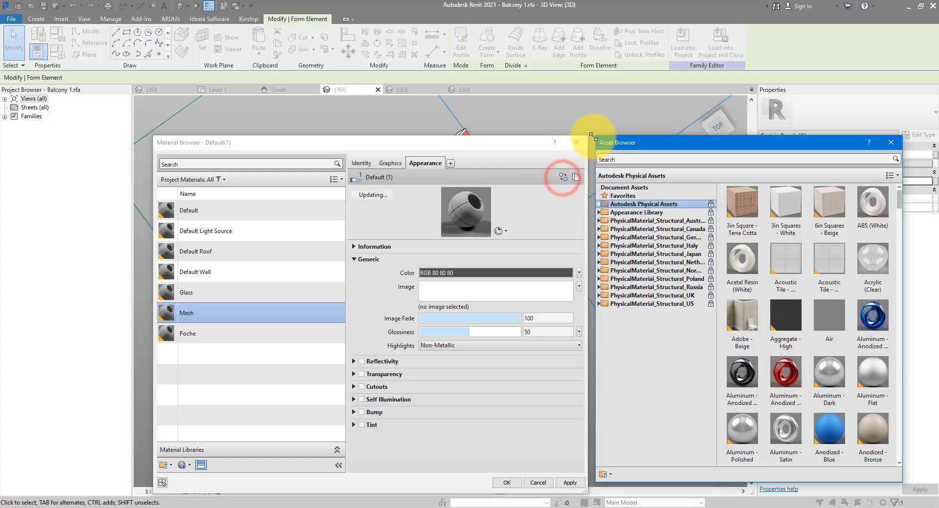
{"action": "left_click_drag", "start_coordinate": [593, 131], "coordinate": [313, 29]}
{"action": "left_click", "coordinate": [496, 52]}
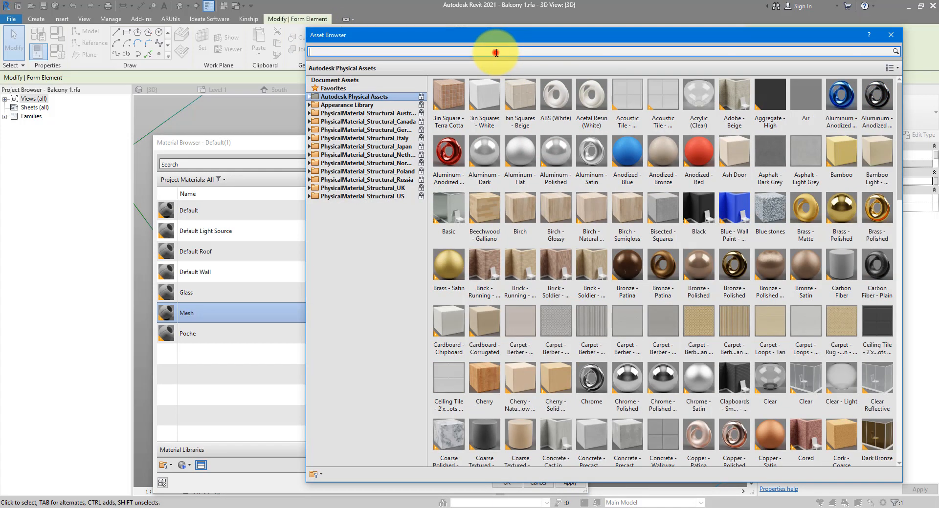
{"action": "type", "text": "mesh"}
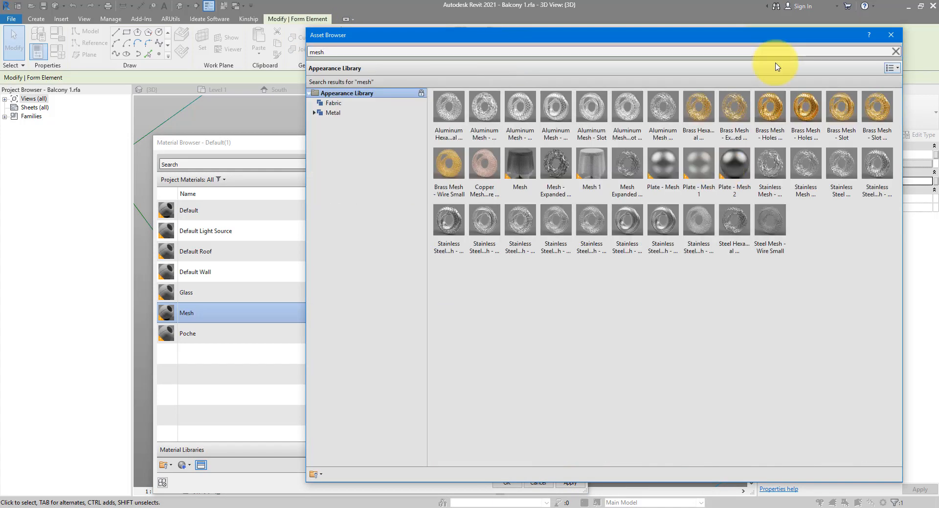
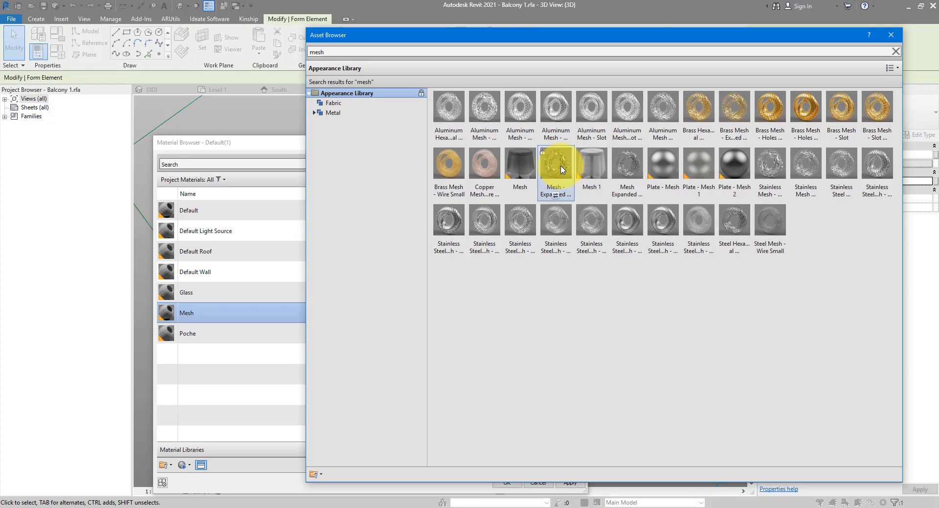
{"action": "left_click", "coordinate": [889, 37]}
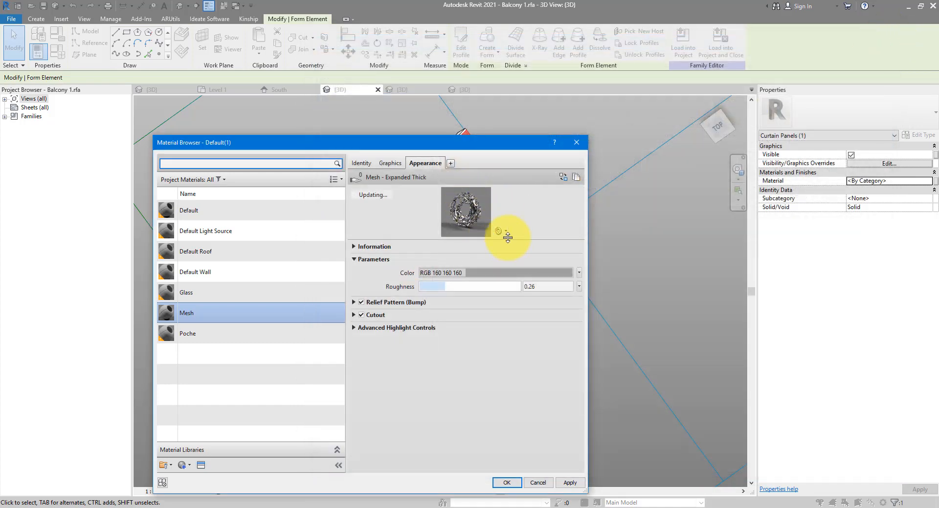
Preview the Mesh appearance enlarged on a Cube scene and compare it with the mesh in the reference photo stringio (2).jpg.
{"action": "left_click_drag", "start_coordinate": [508, 237], "coordinate": [507, 358]}
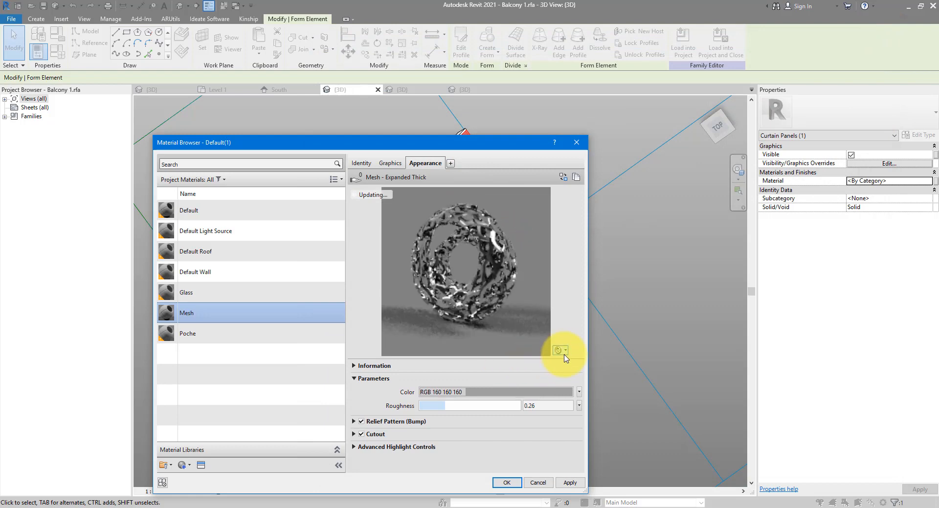
{"action": "mouse_move", "coordinate": [557, 363]}
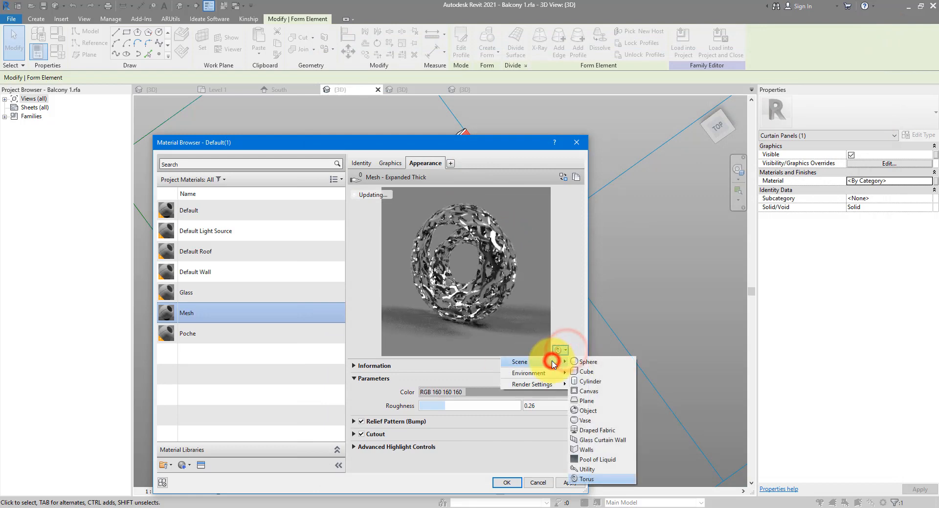
{"action": "left_click", "coordinate": [589, 370]}
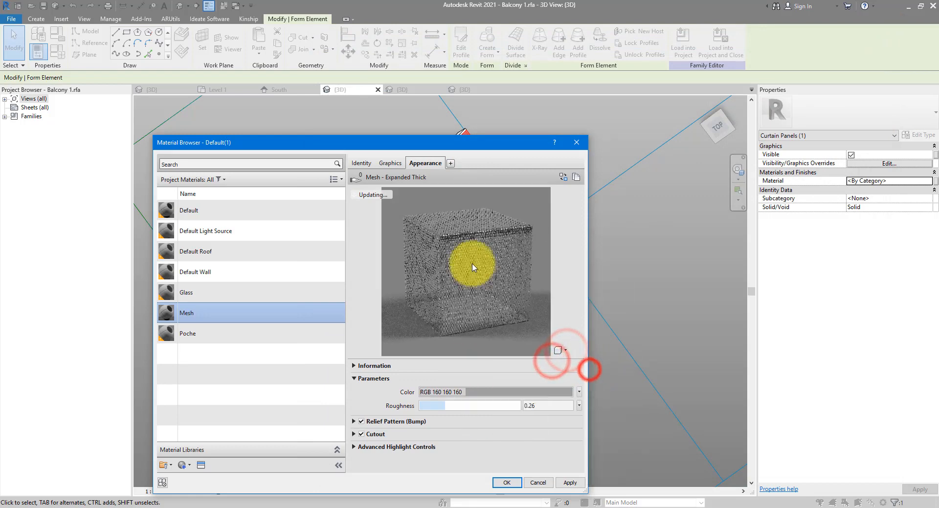
{"action": "mouse_move", "coordinate": [245, 504]}
{"action": "left_click", "coordinate": [373, 478]}
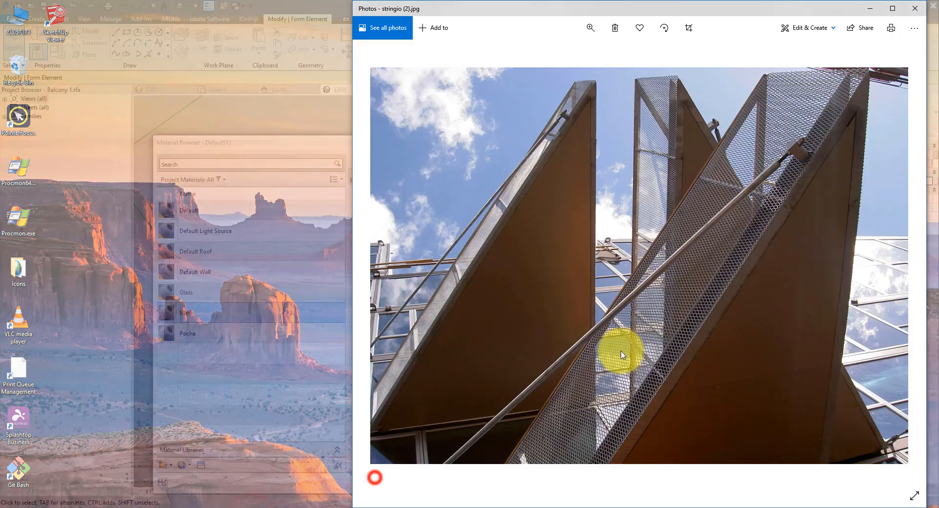
{"action": "left_click_drag", "start_coordinate": [488, 17], "coordinate": [603, 63]}
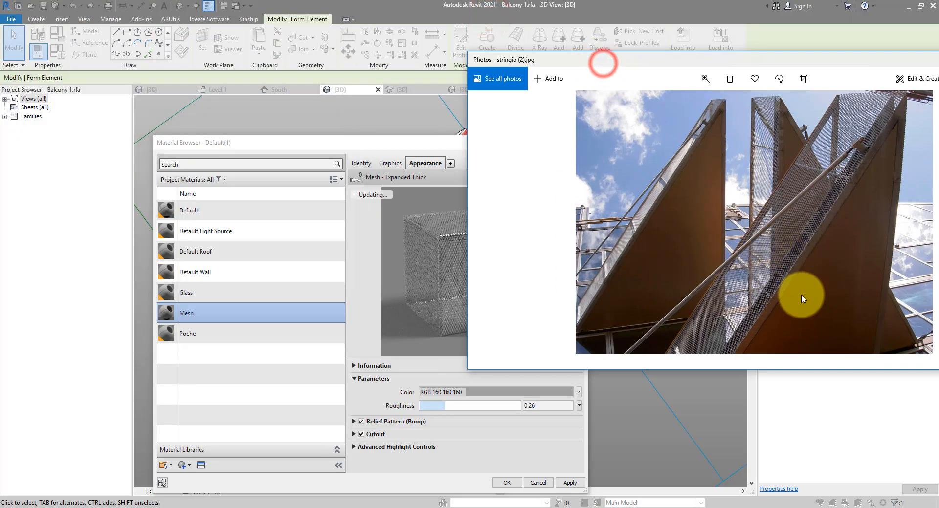
{"action": "left_click", "coordinate": [430, 144]}
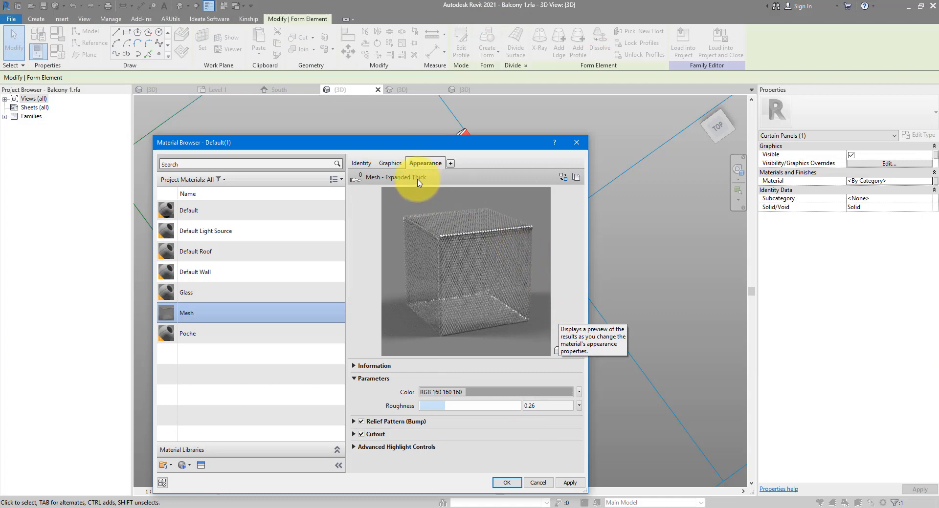
Set the Mesh material's shading transparency to 50 and apply the material to the mesh panel form.
{"action": "left_click", "coordinate": [389, 164]}
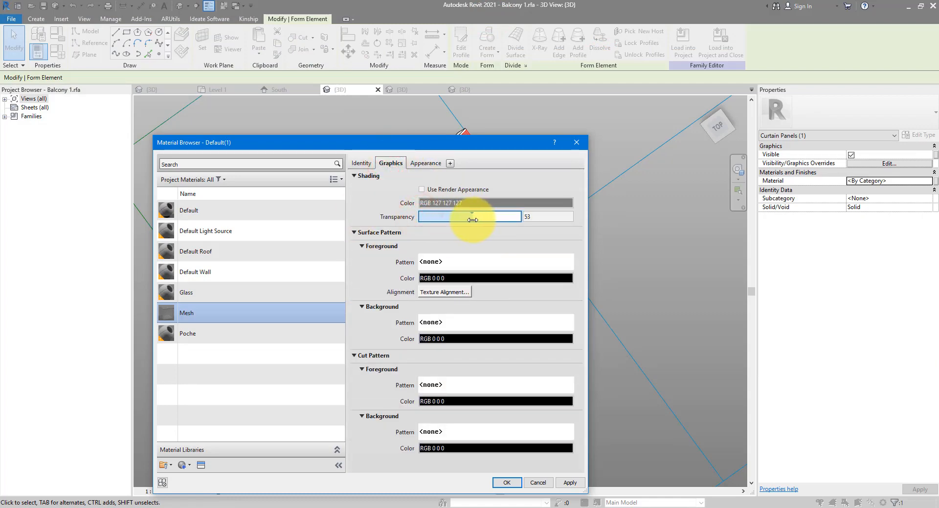
{"action": "left_click", "coordinate": [508, 483]}
{"action": "scroll", "coordinate": [514, 383], "scroll_direction": "up", "scroll_amount": 5}
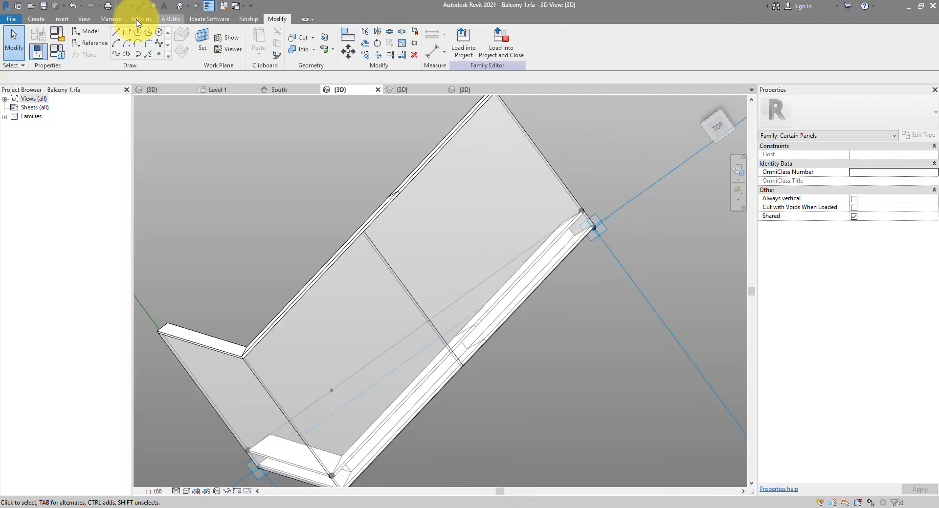
Give the Mesh material a model surface foreground pattern named Mesh, crosshatched at 45° with both line spacings 30 mm.
{"action": "left_click", "coordinate": [111, 19]}
{"action": "left_click", "coordinate": [42, 37]}
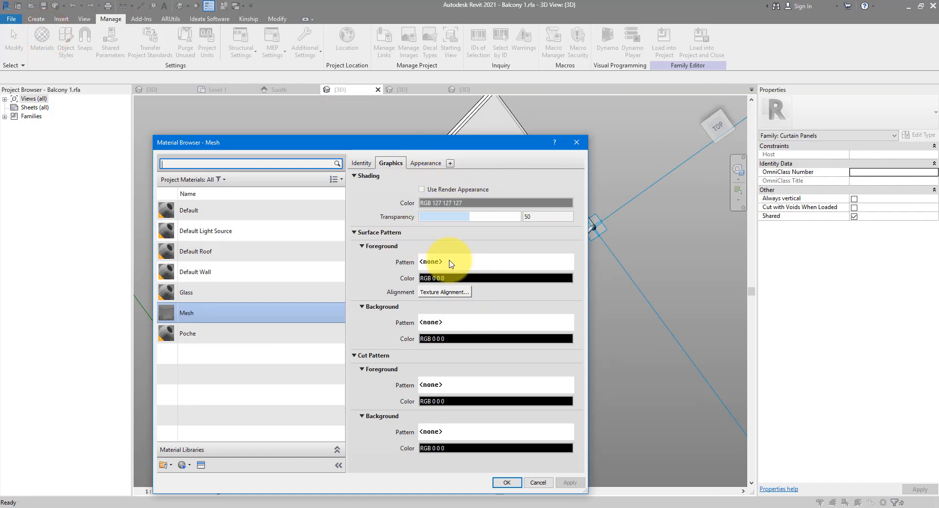
{"action": "left_click", "coordinate": [465, 262]}
{"action": "left_click", "coordinate": [494, 206]}
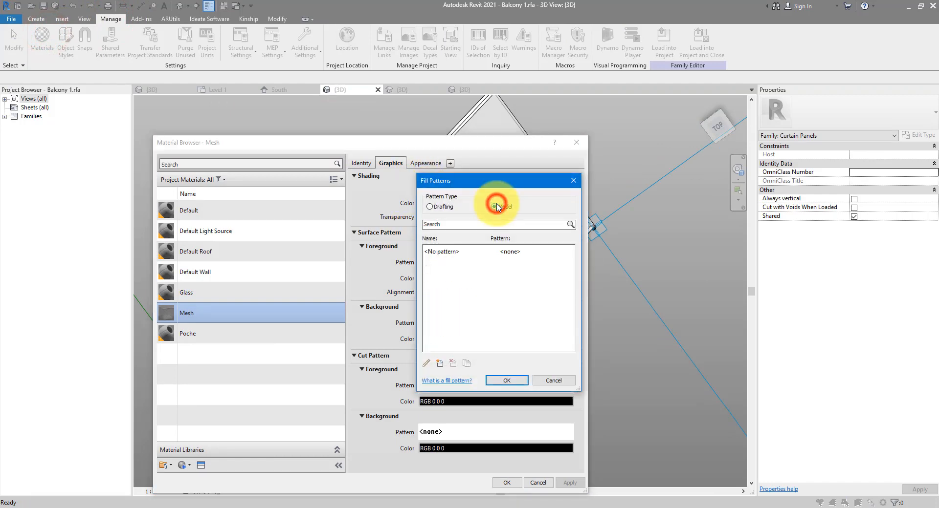
{"action": "left_click", "coordinate": [440, 363]}
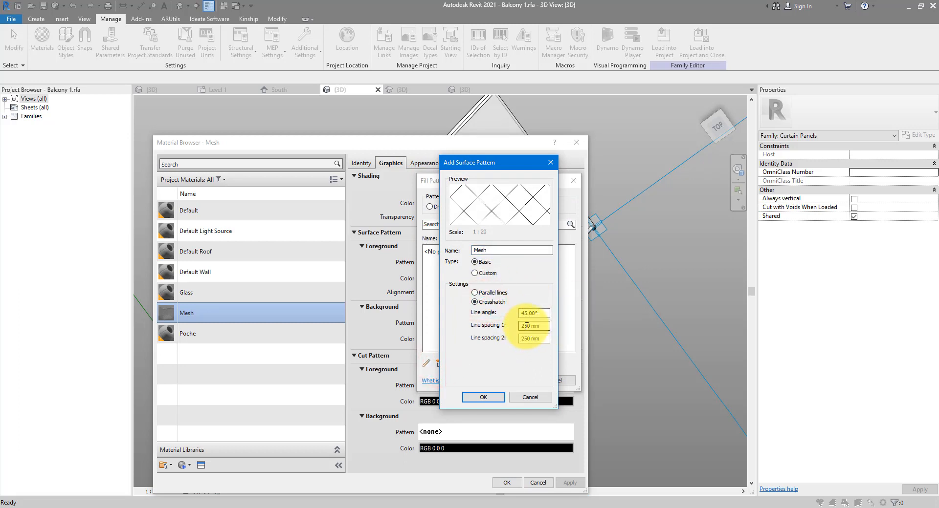
{"action": "type", "text": "30"}
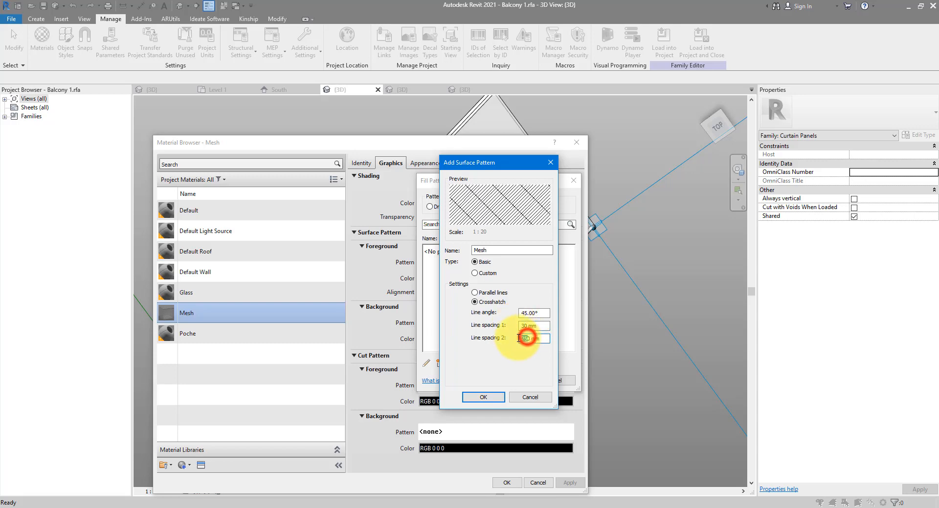
{"action": "type", "text": "30"}
{"action": "left_click", "coordinate": [504, 396]}
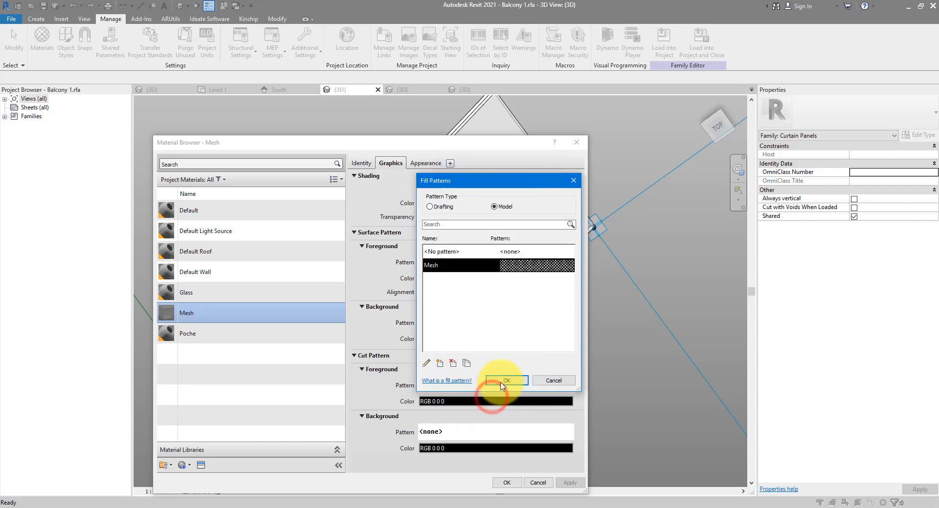
{"action": "left_click", "coordinate": [499, 380]}
{"action": "left_click", "coordinate": [503, 482]}
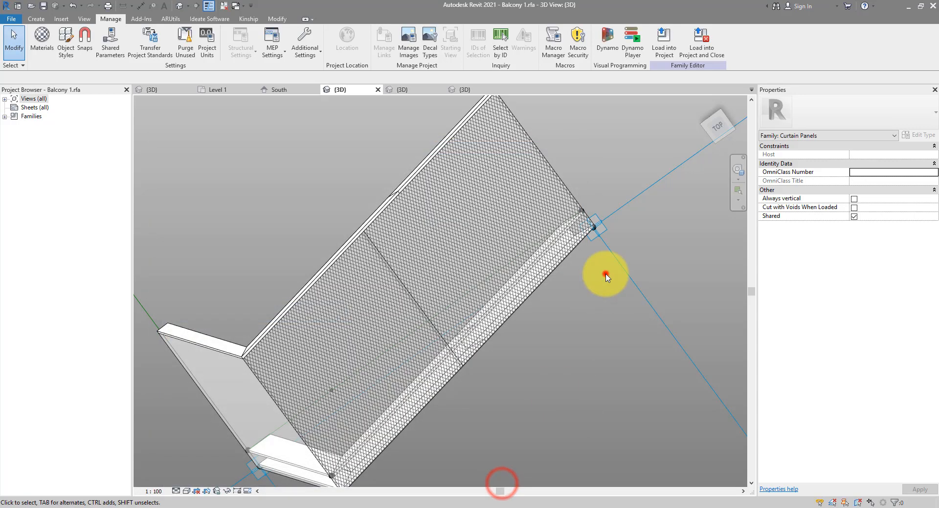
{"action": "left_click", "coordinate": [612, 274]}
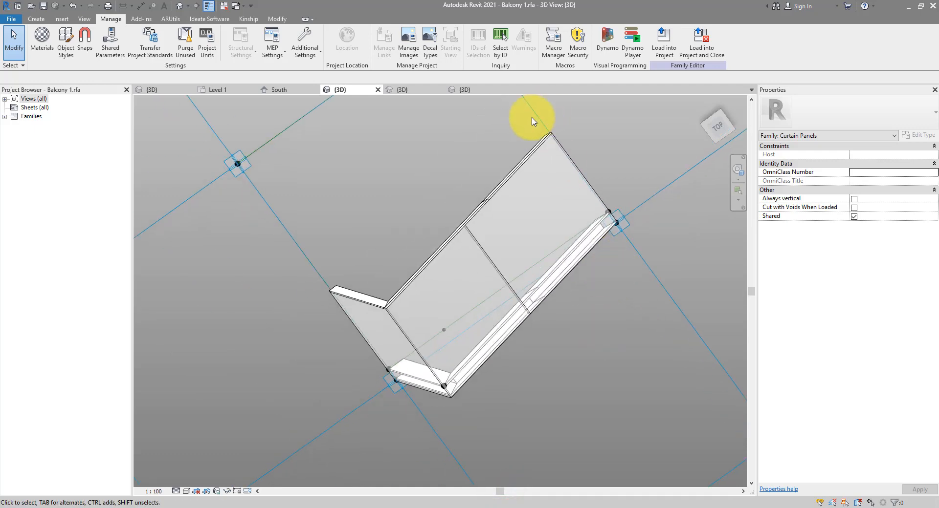
Duplicate the Default material as Railrail for the handrail form's material.
{"action": "scroll", "coordinate": [565, 167], "scroll_direction": "up", "scroll_amount": 5}
{"action": "left_click", "coordinate": [570, 168]}
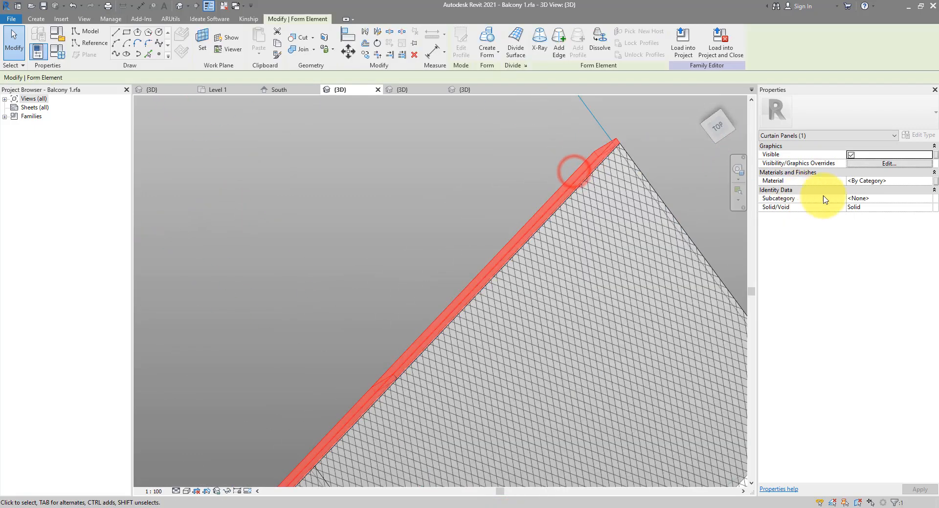
{"action": "left_click", "coordinate": [928, 181]}
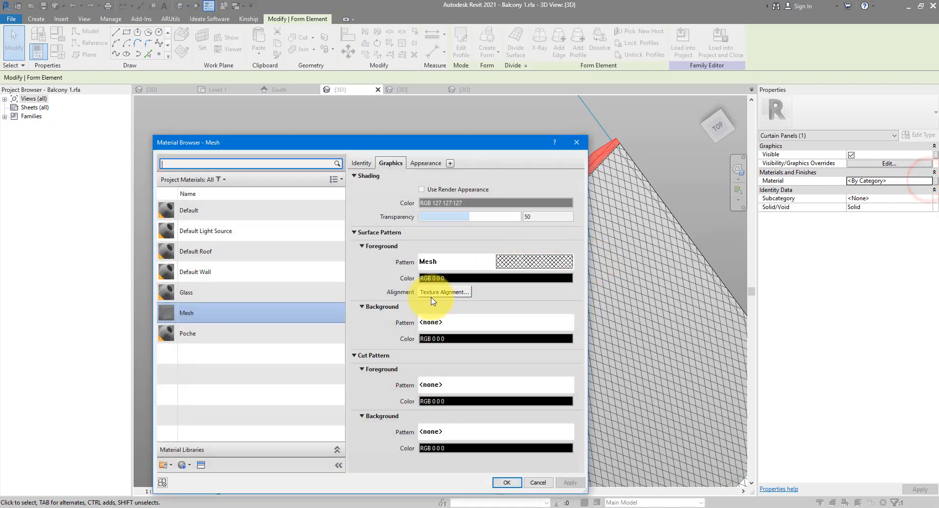
{"action": "right_click", "coordinate": [193, 211]}
{"action": "left_click", "coordinate": [203, 223]}
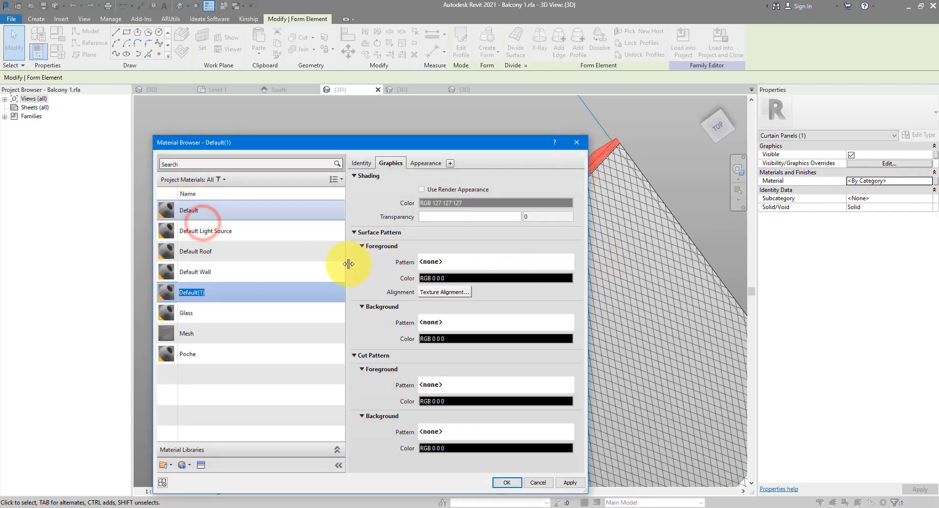
{"action": "type", "text": "Railrail"}
{"action": "key", "text": "Return"}
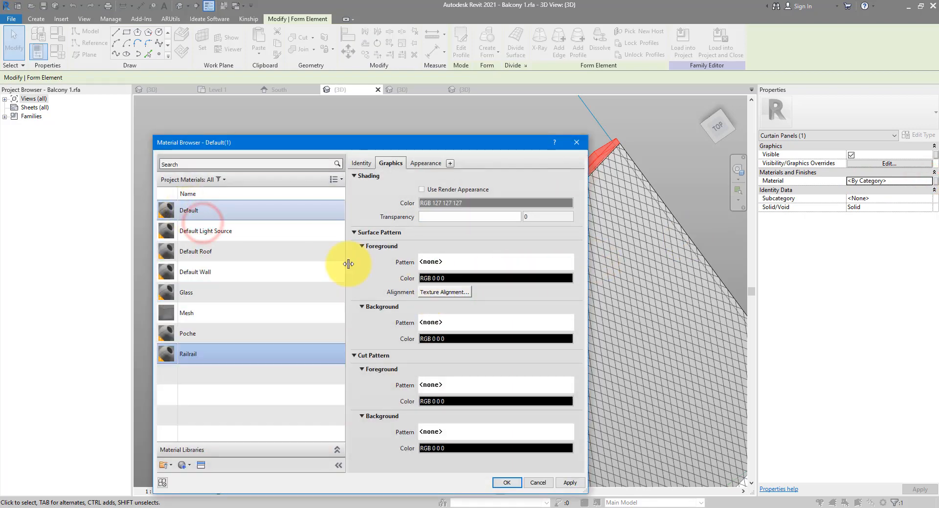
Give the Railrail material the Mahogany wood appearance, use its render appearance for shading, and apply it to the handrail form.
{"action": "left_click", "coordinate": [425, 164]}
{"action": "left_click", "coordinate": [568, 181]}
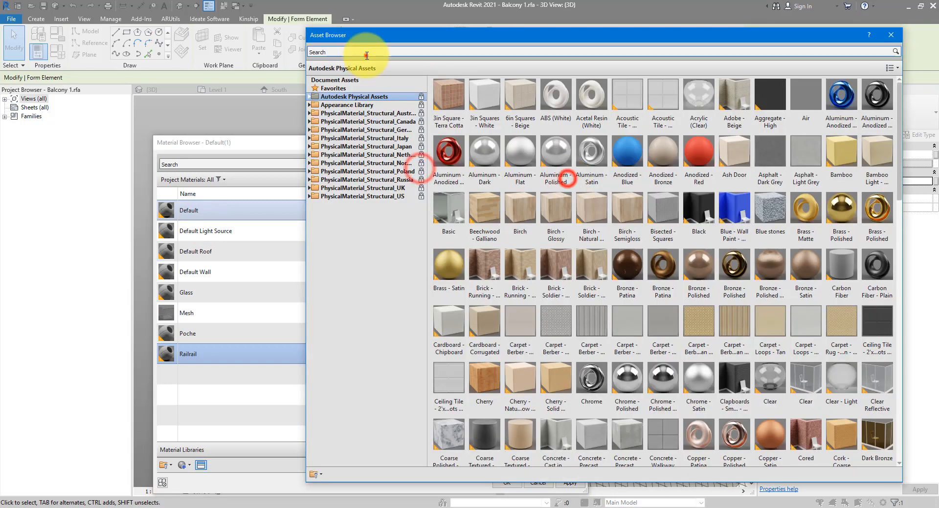
{"action": "left_click", "coordinate": [366, 53]}
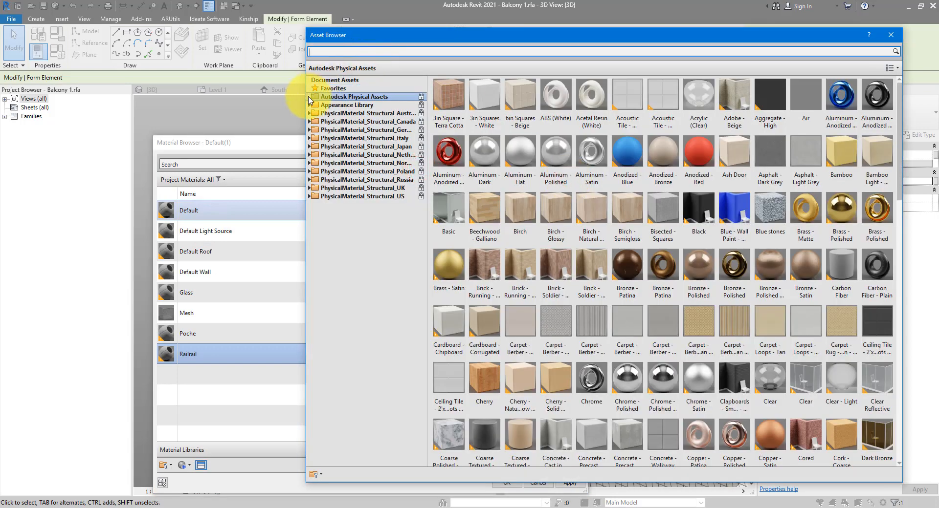
{"action": "left_click", "coordinate": [309, 97]}
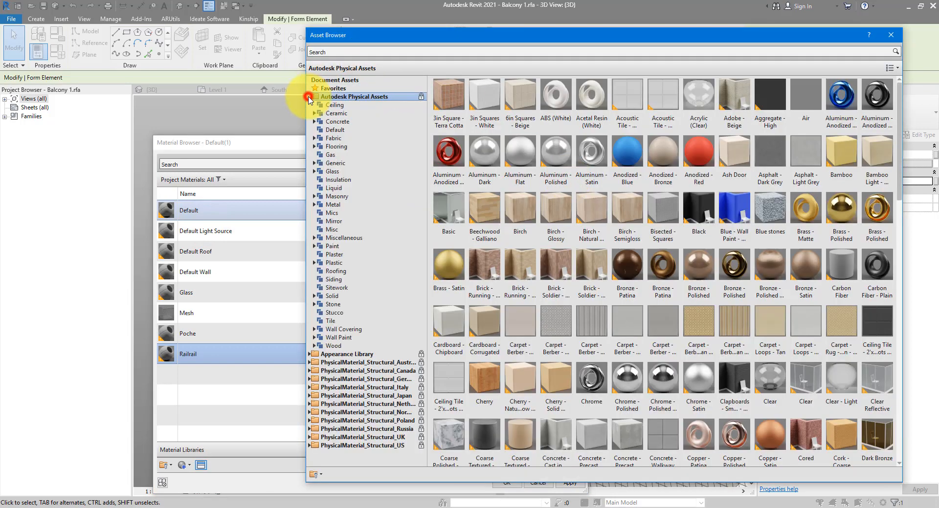
{"action": "left_click", "coordinate": [337, 346]}
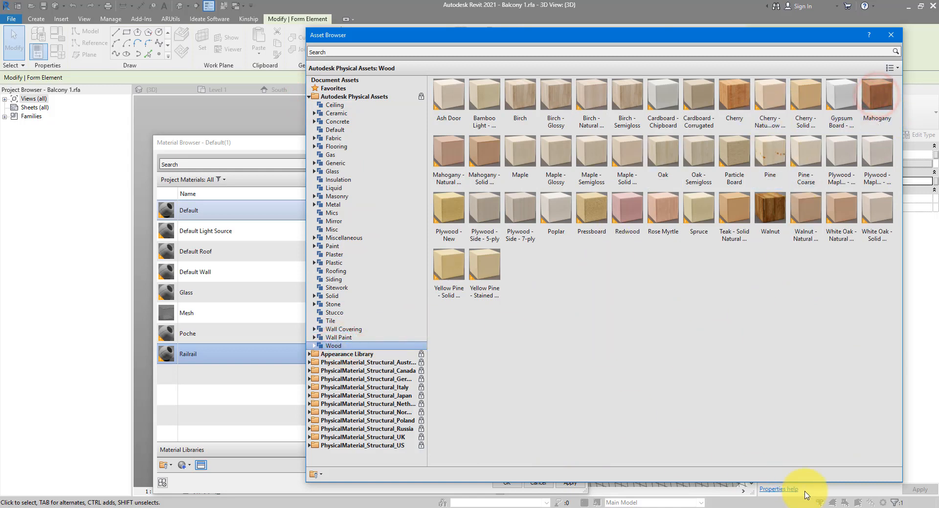
{"action": "left_click", "coordinate": [884, 34]}
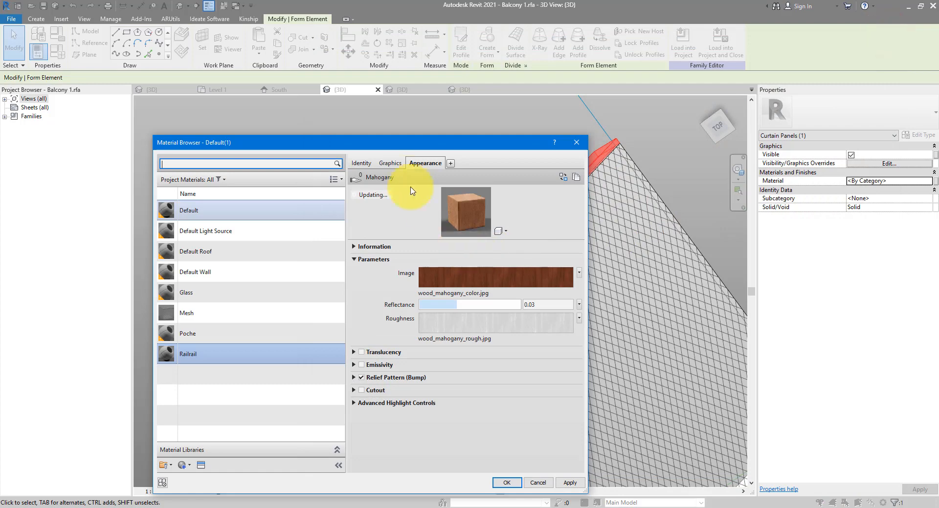
{"action": "left_click", "coordinate": [389, 163]}
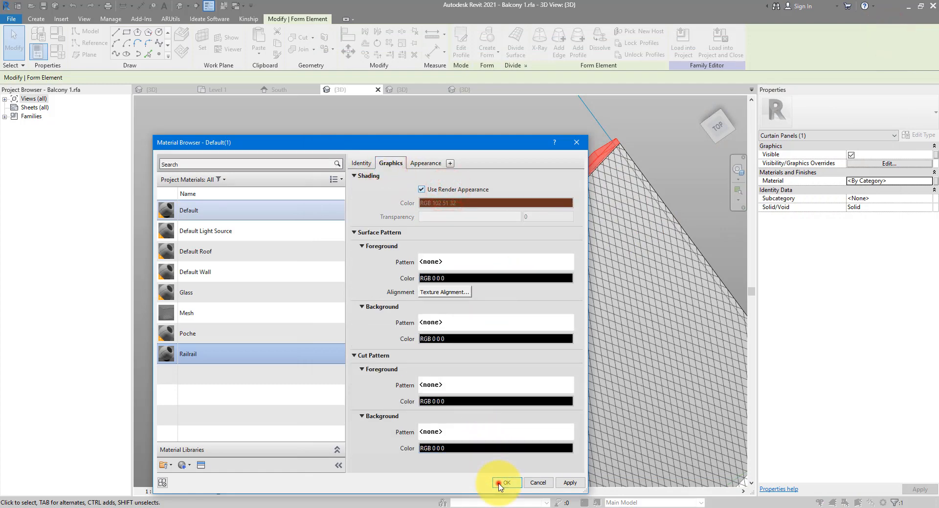
{"action": "left_click", "coordinate": [503, 483]}
Switch the 3D view to the Shaded visual style and check the handrail and mesh materials on the panel.
{"action": "left_click", "coordinate": [389, 230]}
{"action": "left_click", "coordinate": [186, 490]}
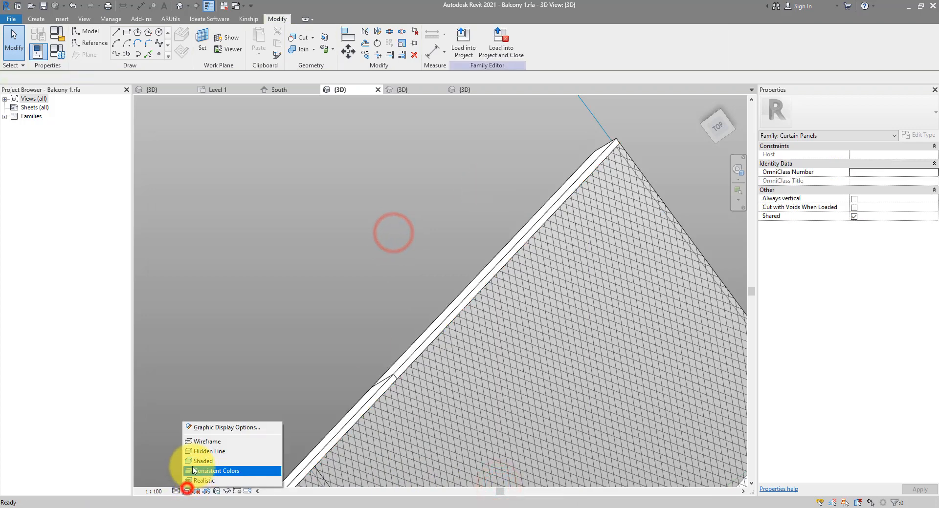
{"action": "left_click", "coordinate": [193, 458]}
{"action": "scroll", "coordinate": [368, 224], "scroll_direction": "down", "scroll_amount": 7}
{"action": "scroll", "coordinate": [513, 332], "scroll_direction": "up", "scroll_amount": 4}
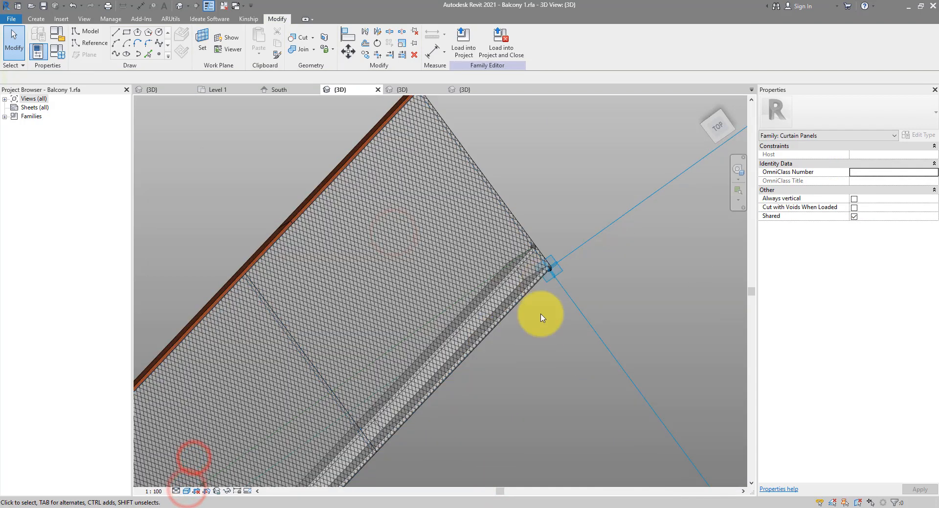
{"action": "scroll", "coordinate": [541, 317], "scroll_direction": "down", "scroll_amount": 2}
{"action": "scroll", "coordinate": [606, 313], "scroll_direction": "down", "scroll_amount": 3}
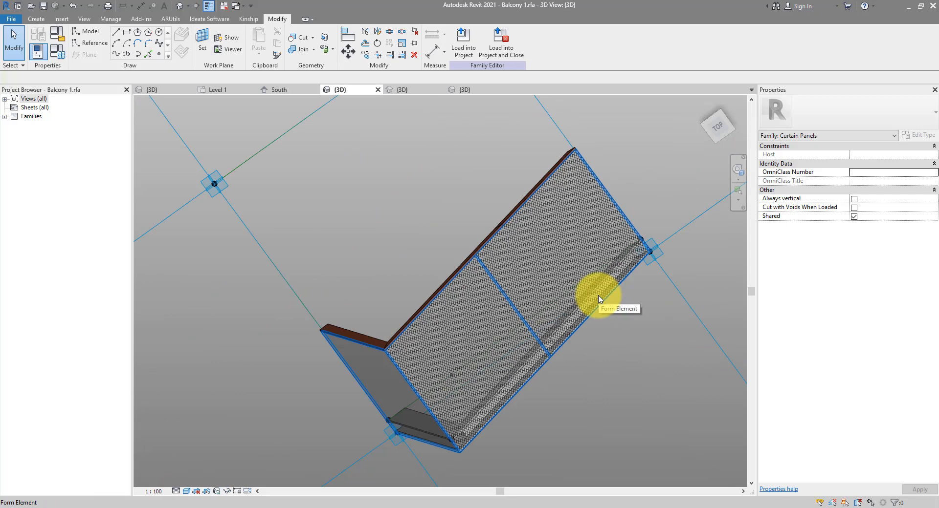
Temporarily hide the mesh panel and handrail forms, leaving the slab form showing in the 3D view.
{"action": "middle_click_drag", "start_coordinate": [599, 299], "coordinate": [600, 263], "text": "shift"}
{"action": "scroll", "coordinate": [586, 365], "scroll_direction": "up", "scroll_amount": 3}
{"action": "scroll", "coordinate": [636, 440], "scroll_direction": "up", "scroll_amount": 3}
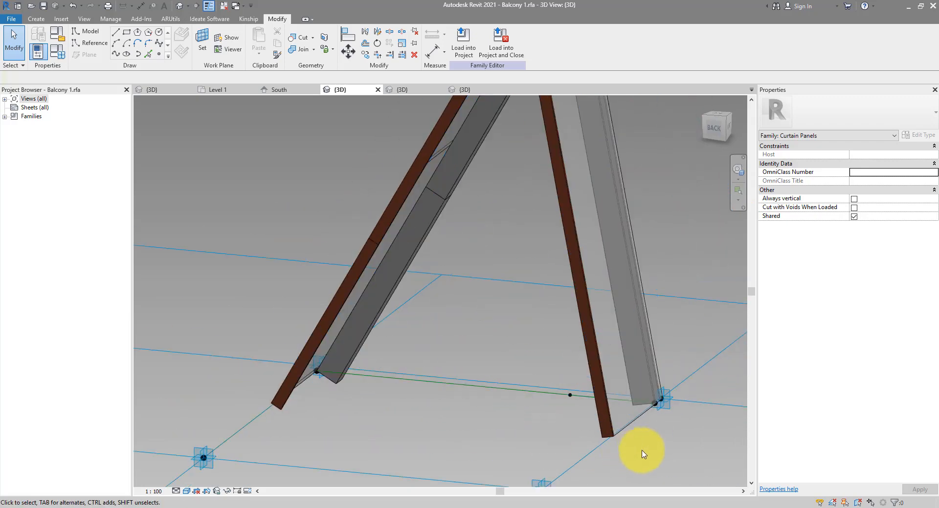
{"action": "left_click", "coordinate": [634, 423]}
{"action": "left_click", "coordinate": [601, 432]}
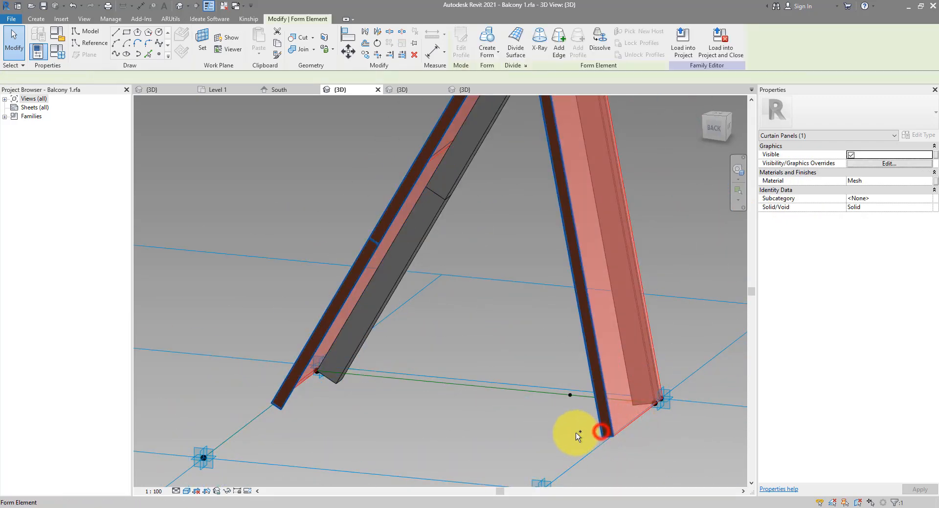
{"action": "key", "text": "h"}
{"action": "key", "text": "h"}
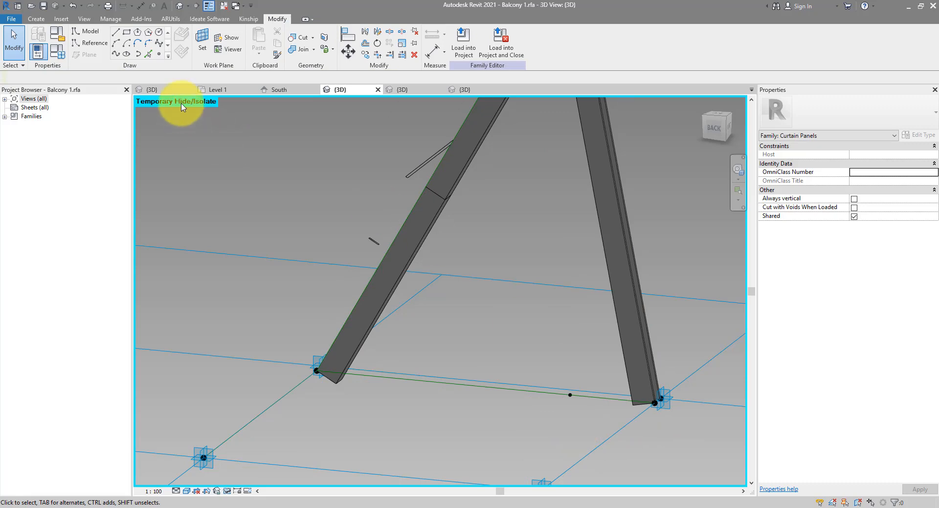
Place a reference point on the reference line joining the slab's open ends, just inside one slab end.
{"action": "left_click", "coordinate": [159, 54]}
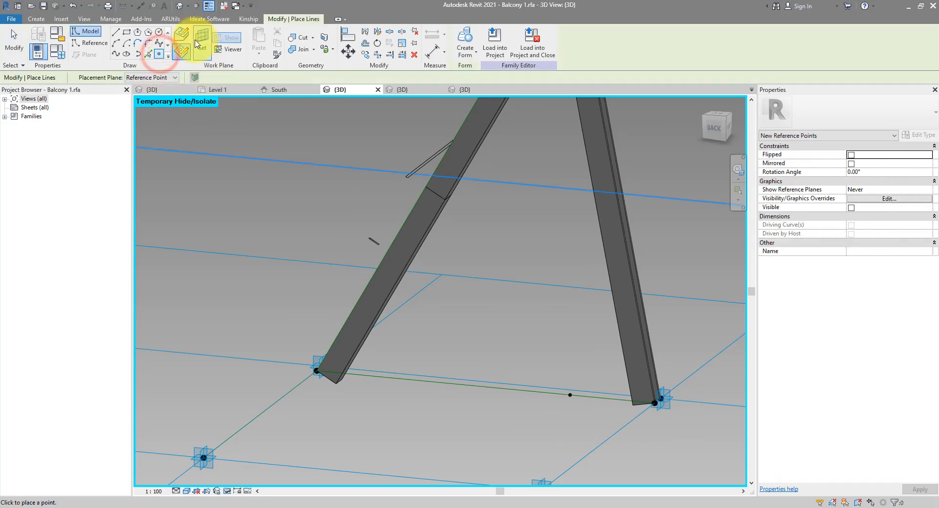
{"action": "left_click", "coordinate": [182, 41]}
{"action": "scroll", "coordinate": [370, 375], "scroll_direction": "up", "scroll_amount": 4}
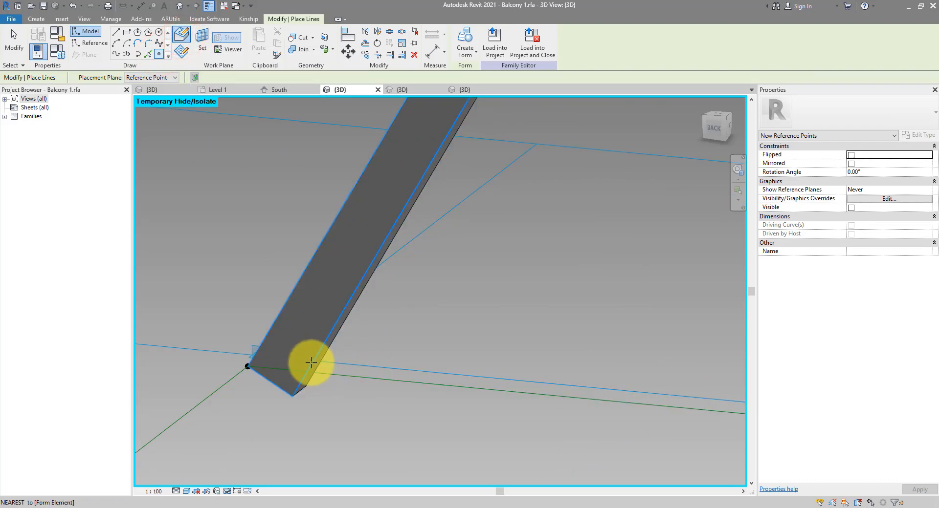
{"action": "left_click", "coordinate": [327, 374]}
{"action": "key", "text": "Escape"}
{"action": "key", "text": "Escape"}
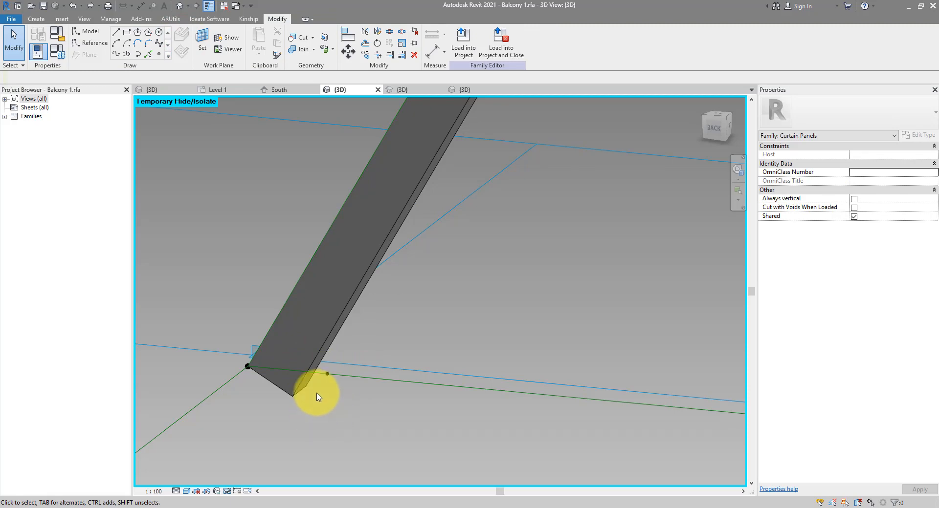
Host the new reference point at the intersection of its reference line and the slab's inner side face.
{"action": "left_click", "coordinate": [325, 372]}
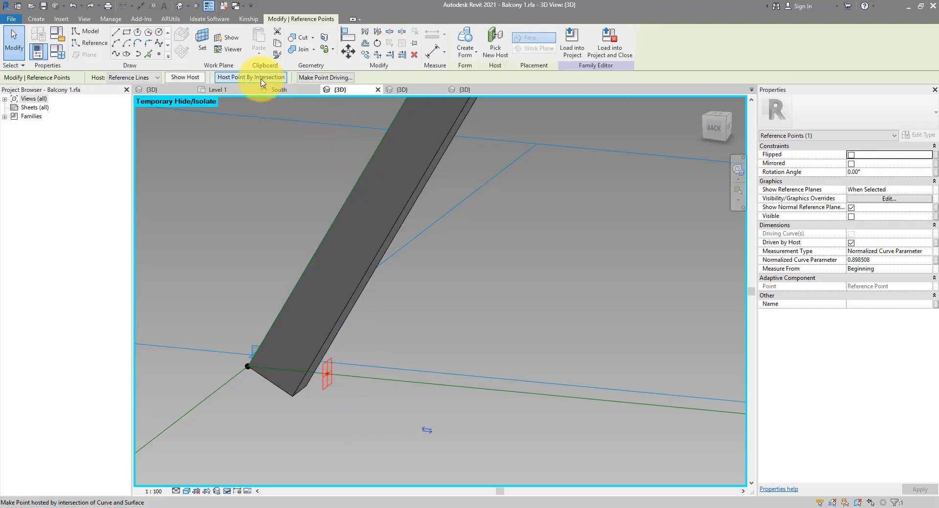
{"action": "left_click", "coordinate": [255, 78]}
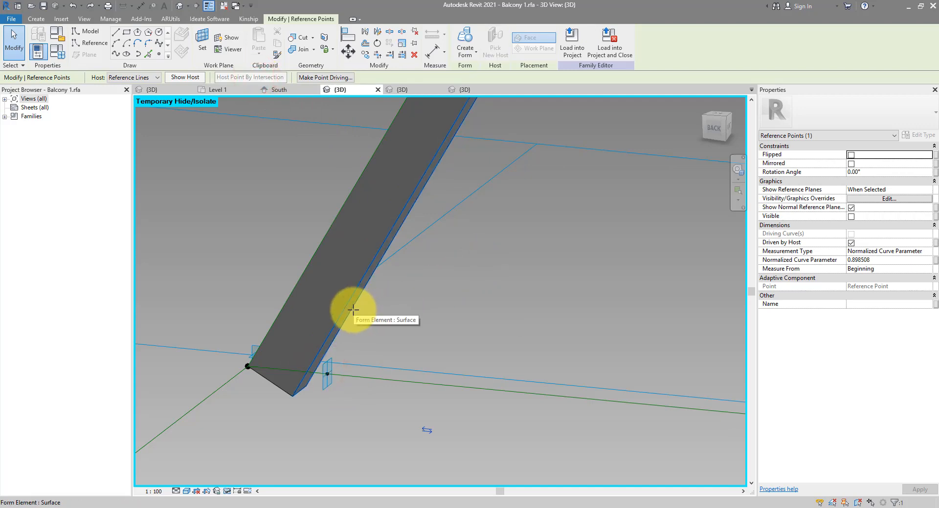
{"action": "left_click", "coordinate": [353, 310]}
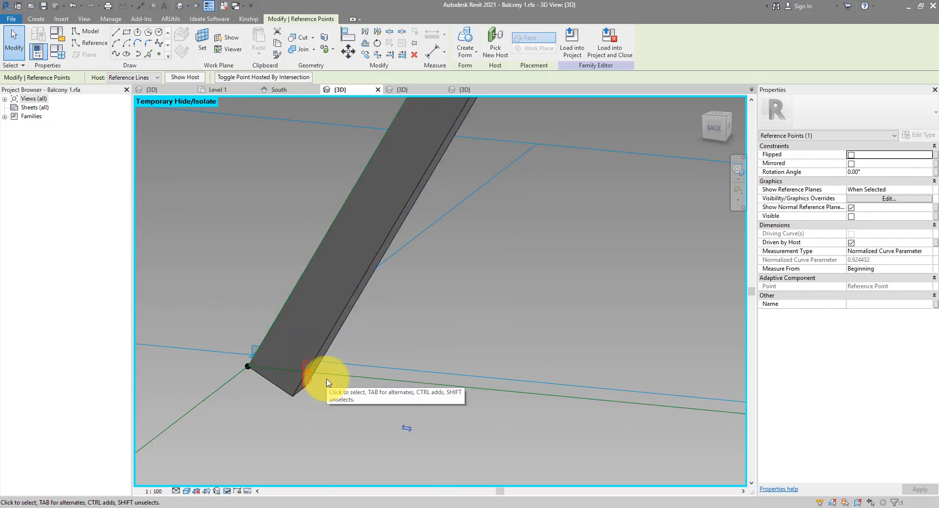
Place a second reference point on the same reference line beside the opposite slab end and select it.
{"action": "scroll", "coordinate": [357, 347], "scroll_direction": "down", "scroll_amount": 3}
{"action": "middle_click_drag", "start_coordinate": [553, 340], "coordinate": [498, 323]}
{"action": "scroll", "coordinate": [445, 286], "scroll_direction": "up", "scroll_amount": 5}
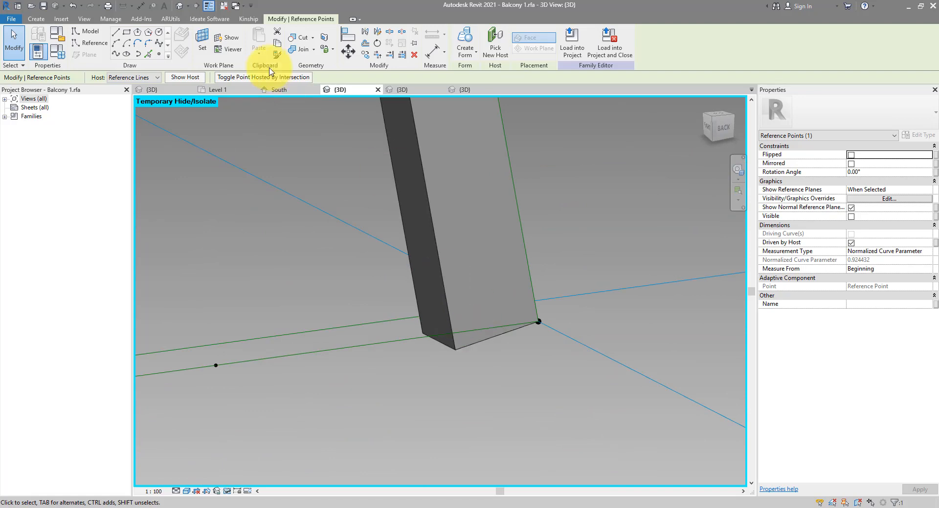
{"action": "left_click", "coordinate": [417, 339]}
{"action": "key", "text": "Escape"}
{"action": "key", "text": "Escape"}
{"action": "left_click_drag", "start_coordinate": [381, 299], "coordinate": [433, 356]}
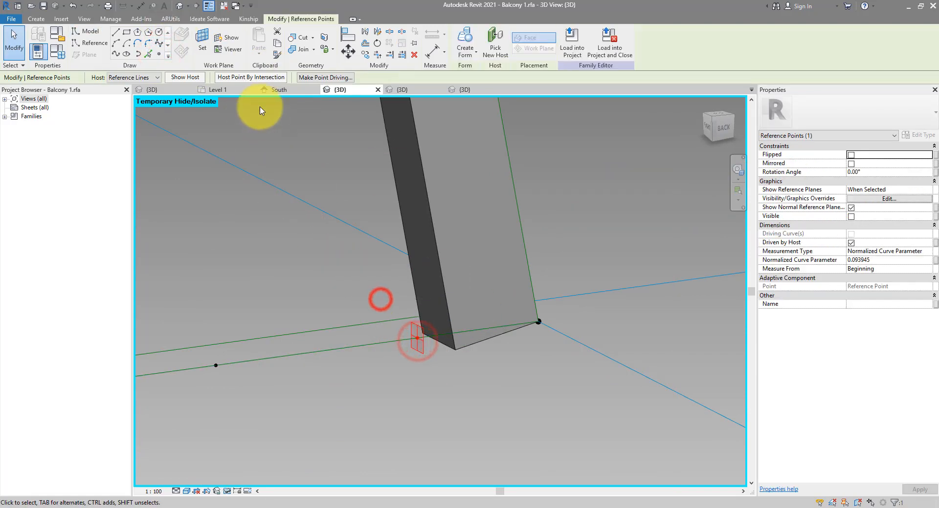
Host the second reference point by intersection with the inner side face of the opposite slab end.
{"action": "left_click", "coordinate": [246, 78]}
{"action": "left_click", "coordinate": [440, 275]}
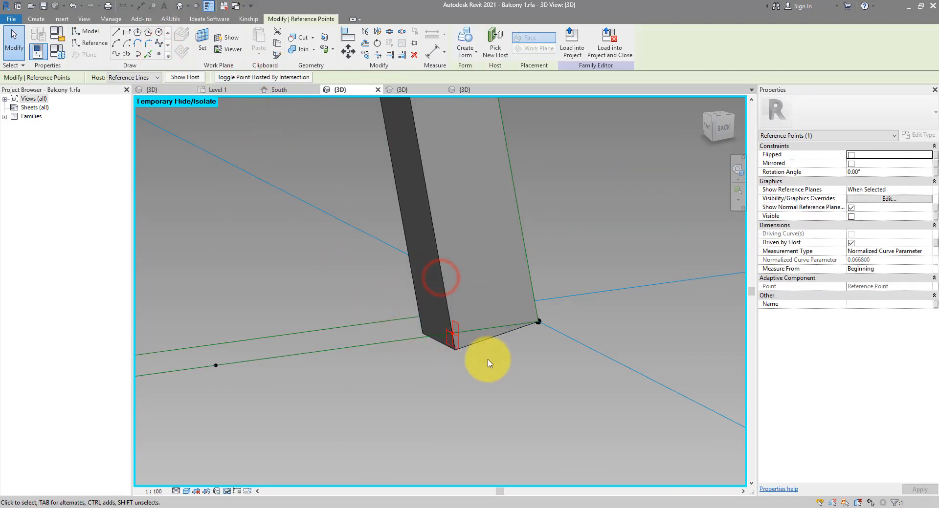
{"action": "left_click", "coordinate": [440, 278]}
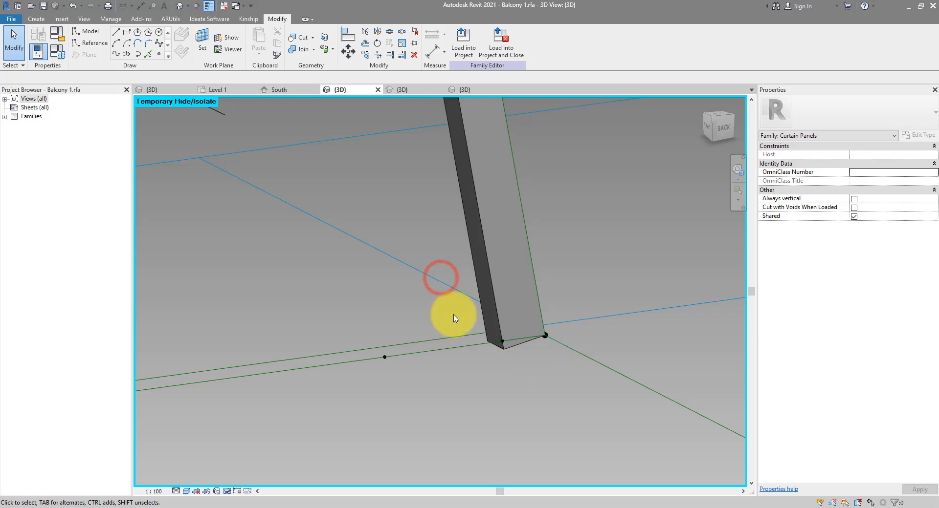
Connect the two intersection-hosted points at the slab's open ends with a spline through points and make it a reference line.
{"action": "left_click", "coordinate": [502, 340]}
{"action": "middle_click_drag", "start_coordinate": [335, 314], "coordinate": [534, 280]}
{"action": "scroll", "coordinate": [534, 280], "scroll_direction": "down", "scroll_amount": 3}
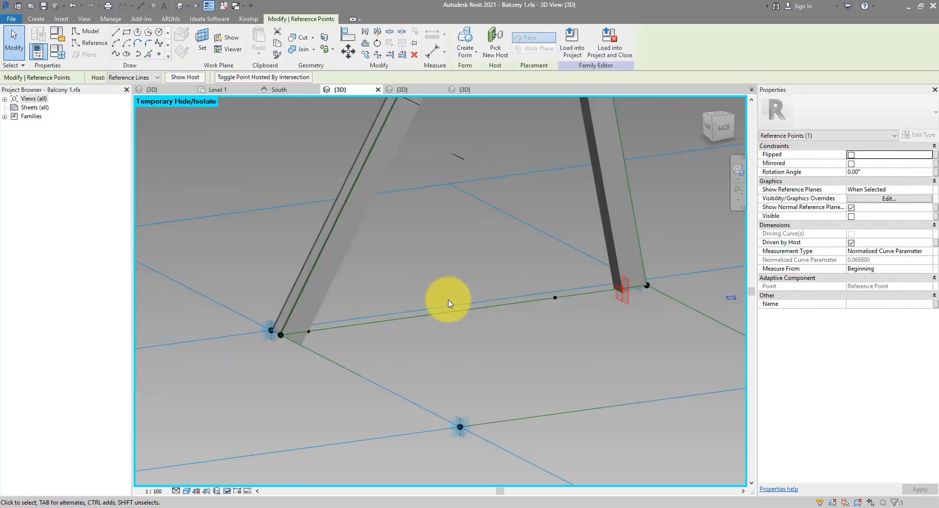
{"action": "left_click", "coordinate": [310, 335], "text": "ctrl"}
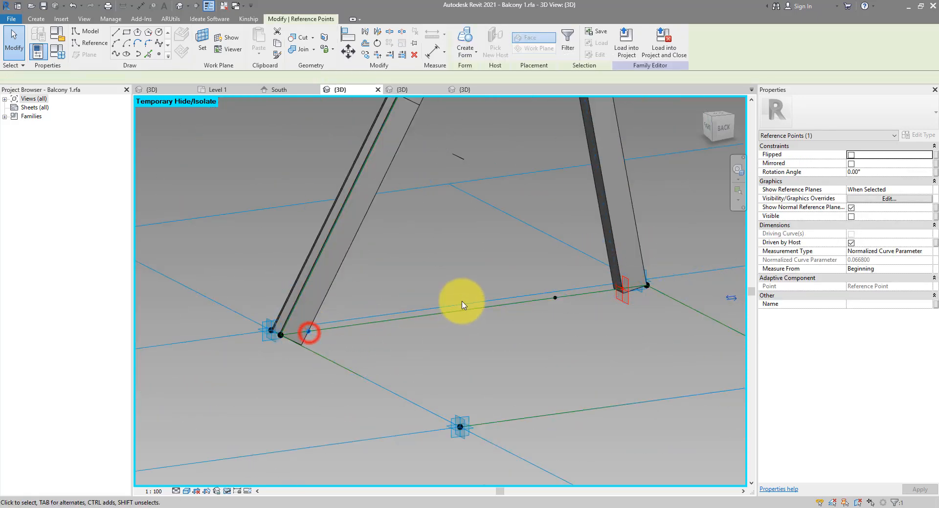
{"action": "left_click", "coordinate": [116, 55]}
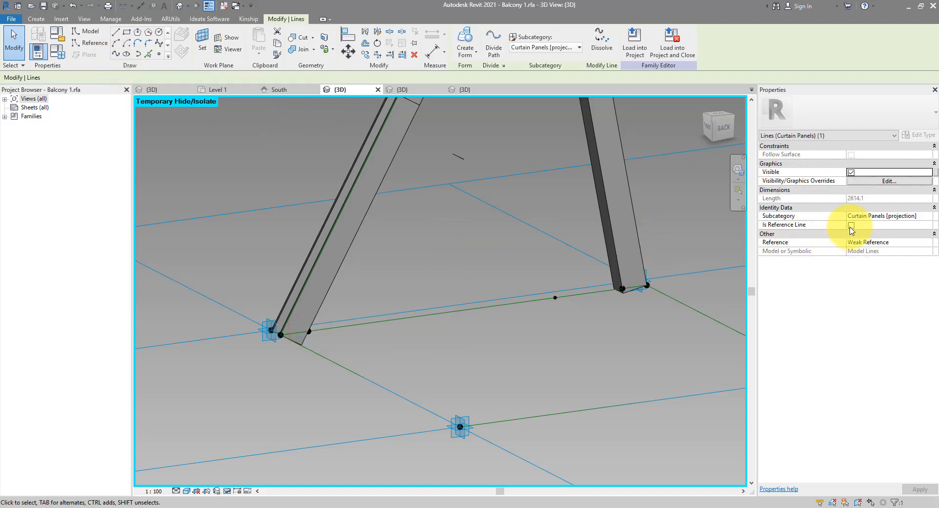
{"action": "left_click", "coordinate": [851, 226]}
{"action": "scroll", "coordinate": [506, 249], "scroll_direction": "down", "scroll_amount": 3}
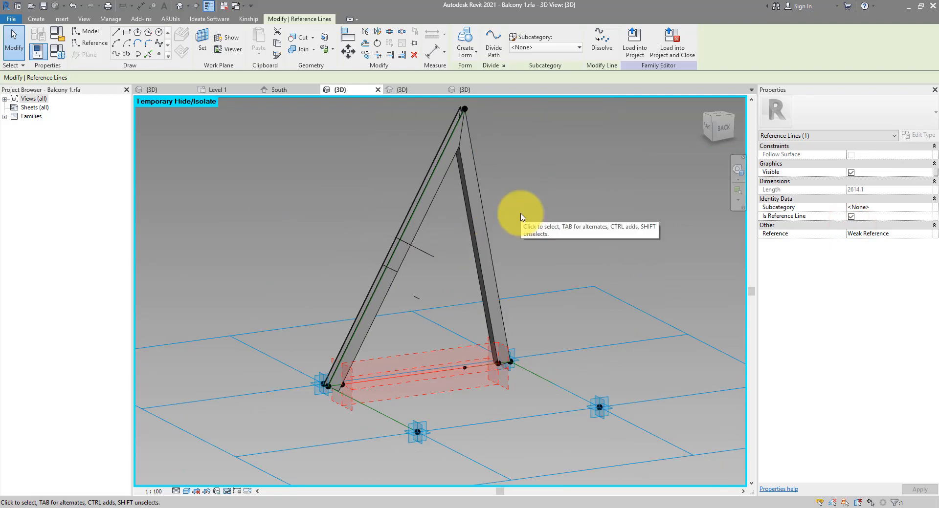
Place a reference point at the inner corner of the slab's apex, where the two sloping inner faces meet.
{"action": "left_click", "coordinate": [161, 55]}
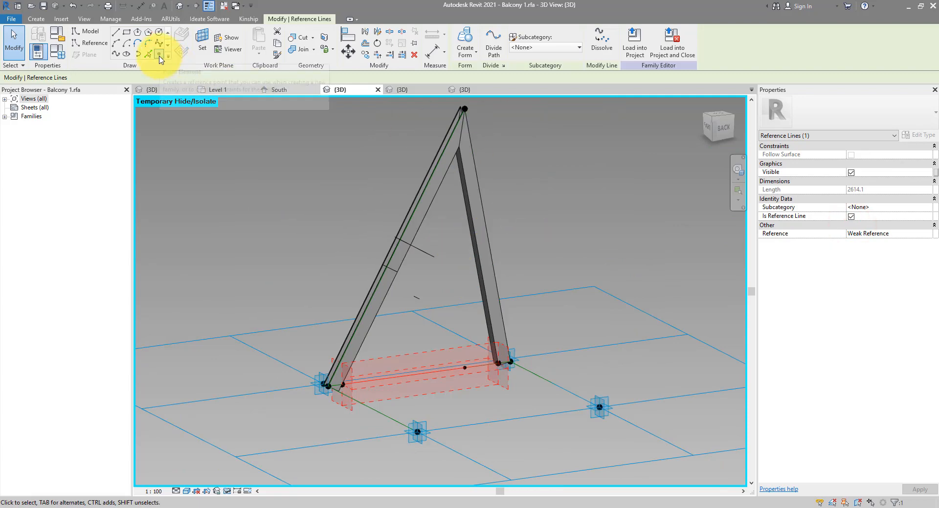
{"action": "scroll", "coordinate": [465, 148], "scroll_direction": "up", "scroll_amount": 5}
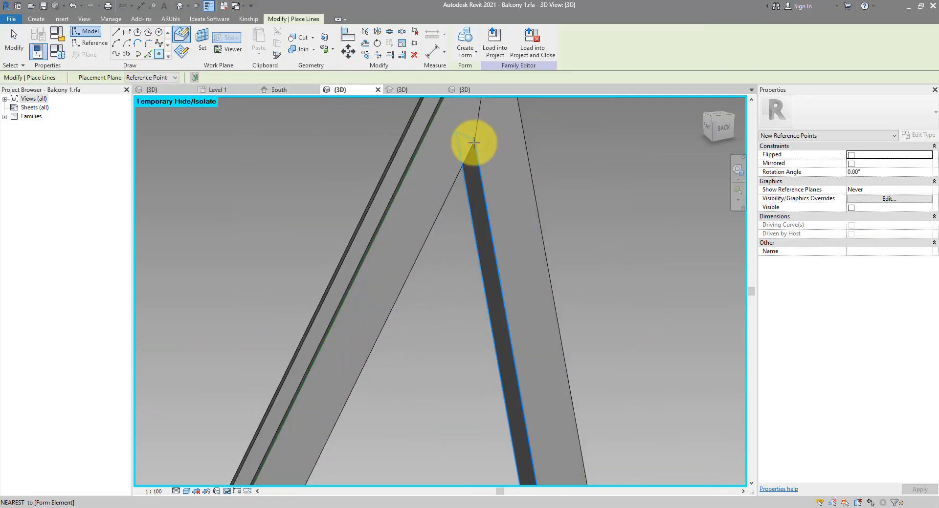
{"action": "left_click", "coordinate": [477, 141]}
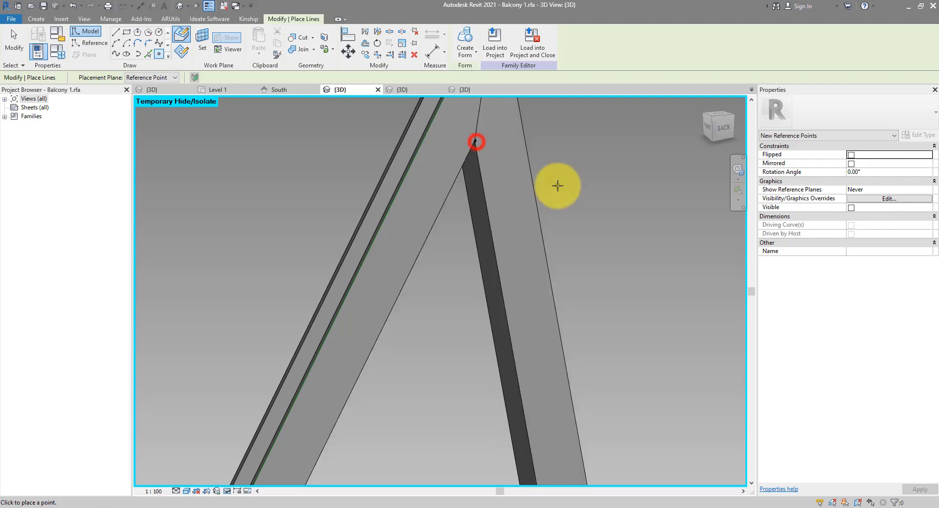
{"action": "key", "text": "Escape"}
{"action": "key", "text": "Escape"}
{"action": "scroll", "coordinate": [484, 185], "scroll_direction": "down", "scroll_amount": 4}
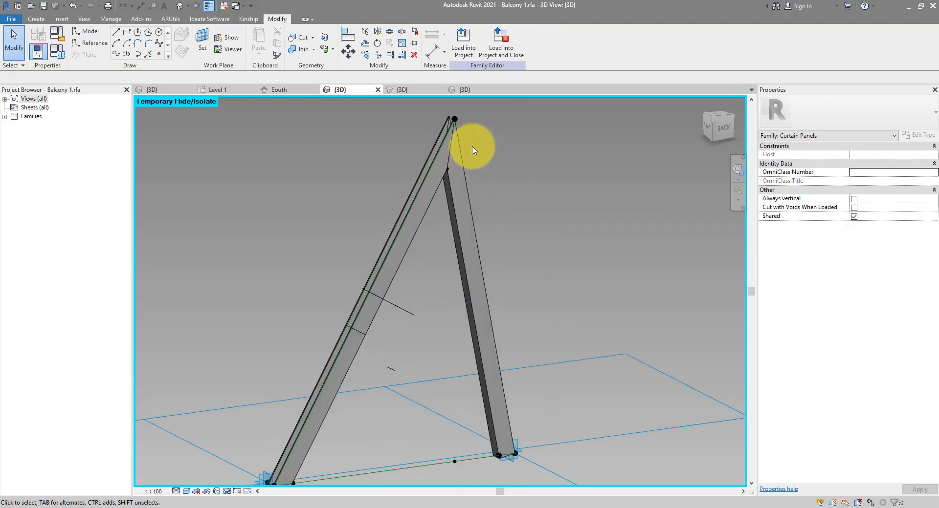
{"action": "left_click", "coordinate": [455, 119]}
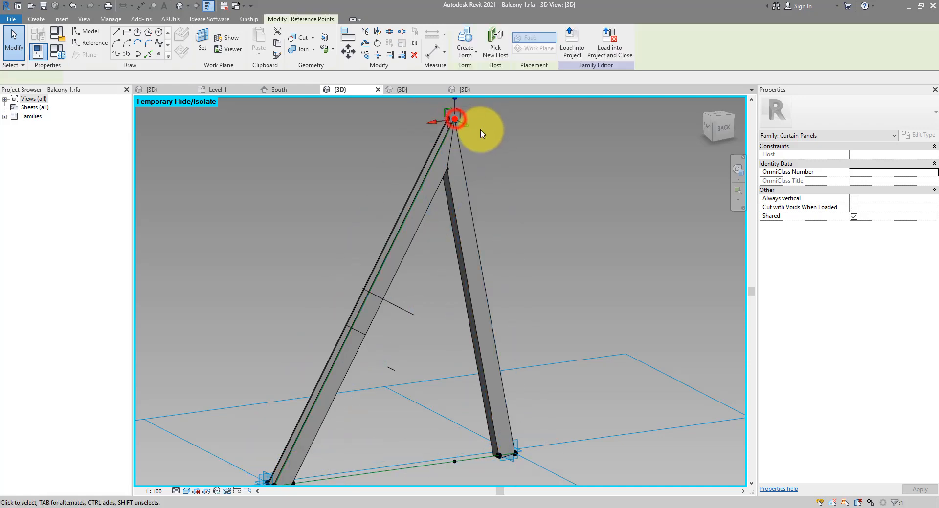
{"action": "left_click_drag", "start_coordinate": [457, 104], "coordinate": [519, 238]}
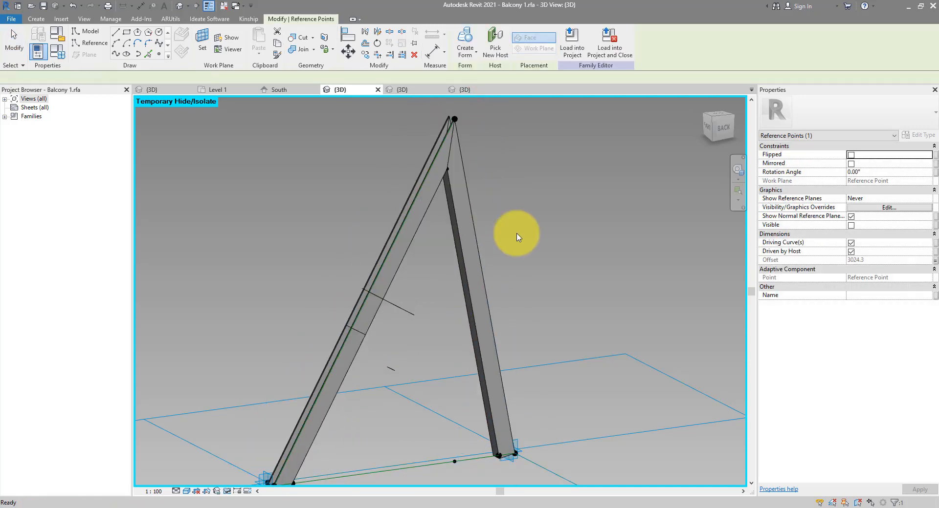
Connect the inner apex point to the hosted point at the steeper slab leg's foot and make the line a reference line.
{"action": "left_click", "coordinate": [448, 169]}
{"action": "scroll", "coordinate": [491, 462], "scroll_direction": "up", "scroll_amount": 5}
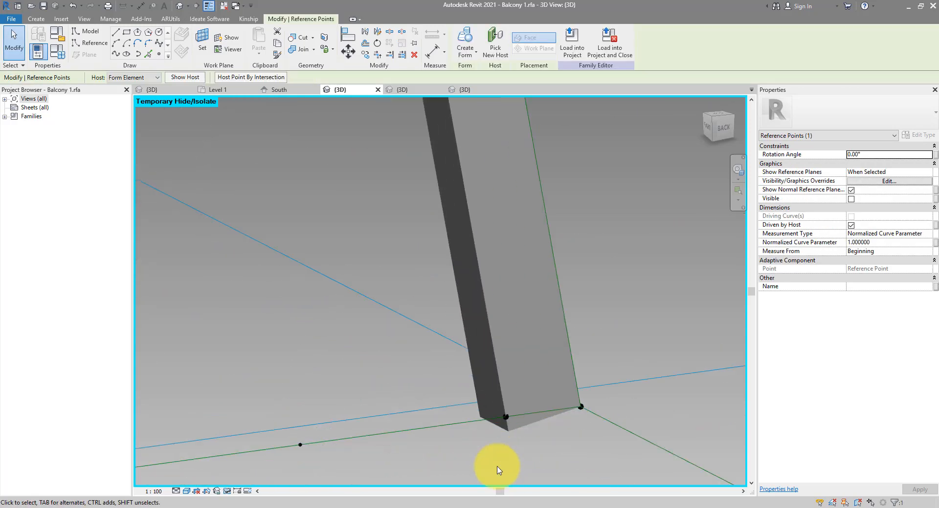
{"action": "left_click", "coordinate": [506, 417], "text": "ctrl"}
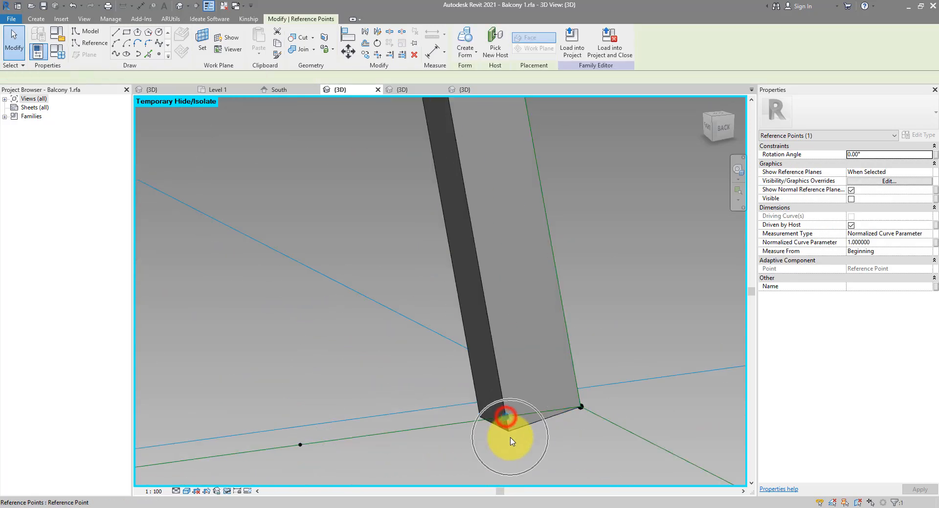
{"action": "scroll", "coordinate": [505, 416], "scroll_direction": "down", "scroll_amount": 5}
{"action": "left_click", "coordinate": [116, 55]}
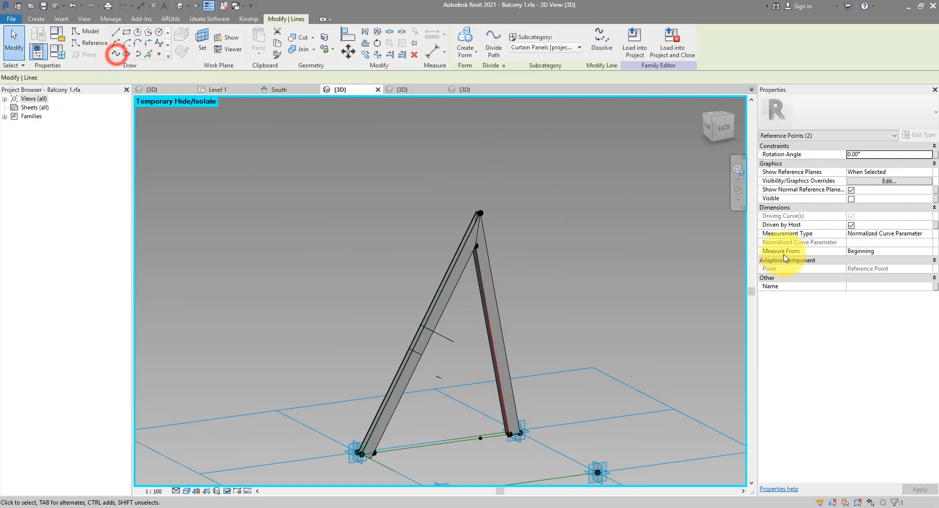
{"action": "left_click", "coordinate": [851, 227]}
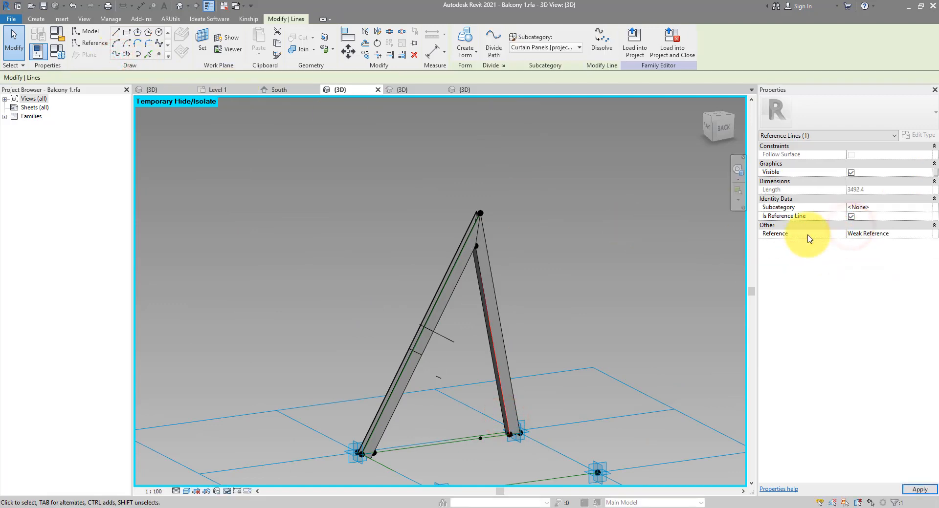
{"action": "left_click", "coordinate": [597, 287]}
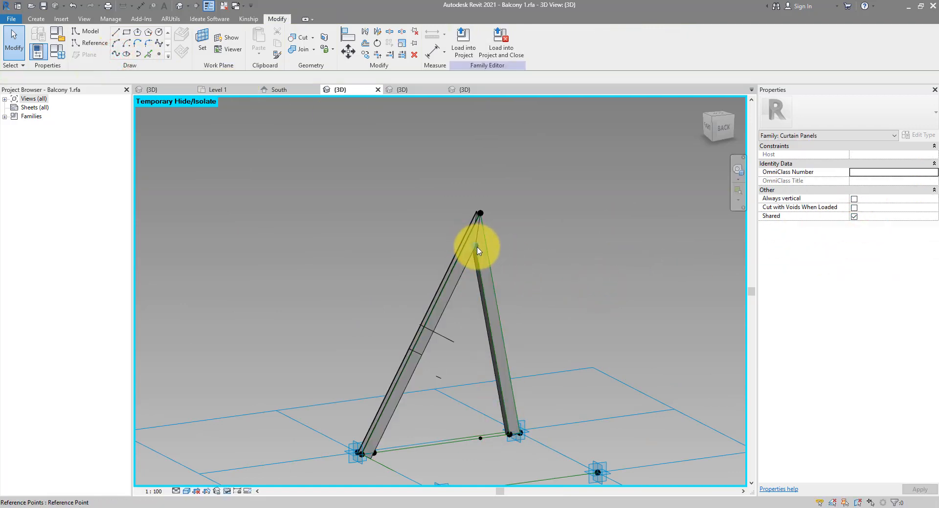
Connect the inner apex point to the hosted point at the longer-sloping leg's foot and make the line a reference line.
{"action": "left_click", "coordinate": [479, 249]}
{"action": "scroll", "coordinate": [377, 445], "scroll_direction": "up", "scroll_amount": 3}
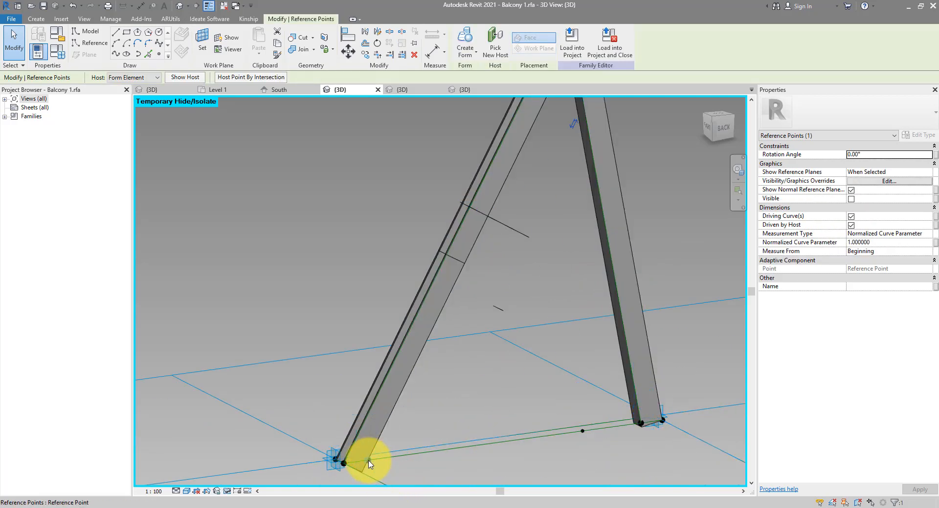
{"action": "scroll", "coordinate": [368, 461], "scroll_direction": "down", "scroll_amount": 3}
{"action": "left_click", "coordinate": [115, 54]}
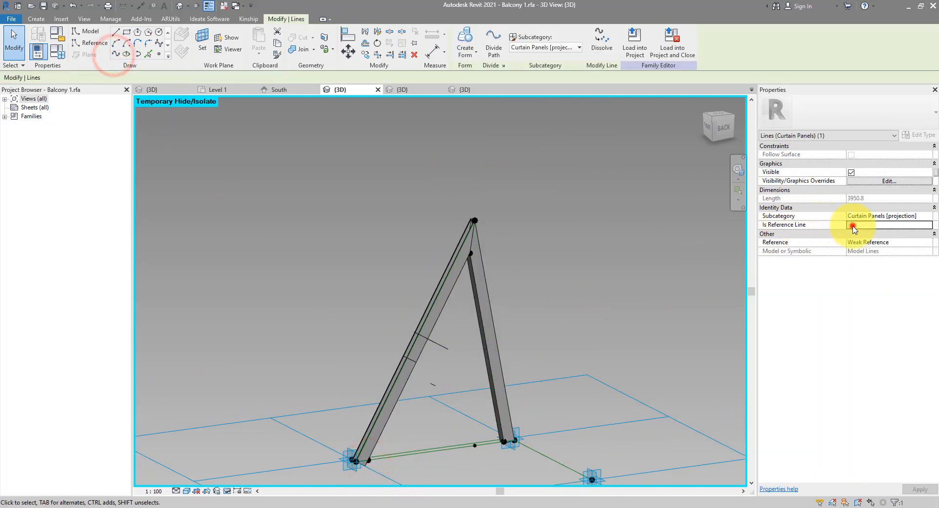
{"action": "left_click", "coordinate": [851, 225]}
{"action": "left_click", "coordinate": [582, 263]}
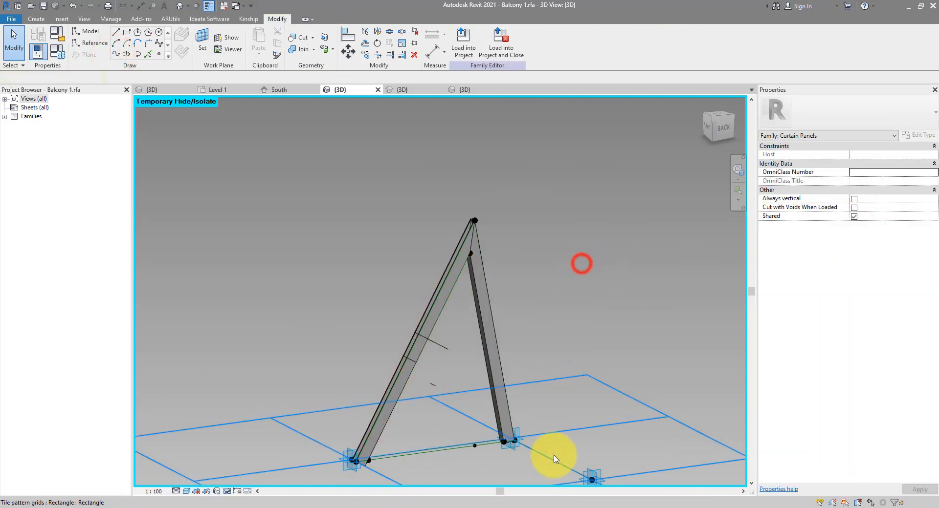
Create a solid form from the three reference lines enclosing the triangular opening inside the slab, choosing the extruded option.
{"action": "left_click", "coordinate": [487, 447]}
{"action": "middle_click_drag", "start_coordinate": [503, 411], "coordinate": [449, 340], "text": "shift"}
{"action": "scroll", "coordinate": [479, 370], "scroll_direction": "up", "scroll_amount": 2}
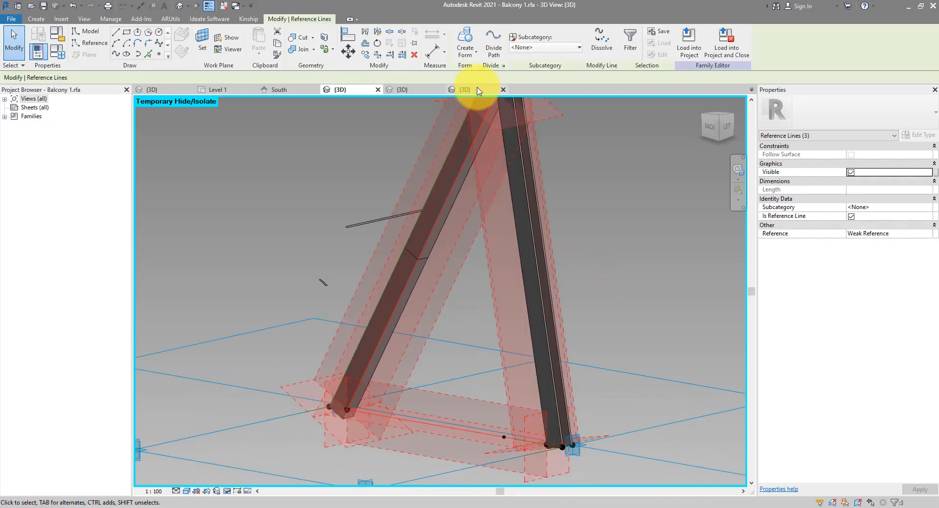
{"action": "left_click", "coordinate": [465, 39]}
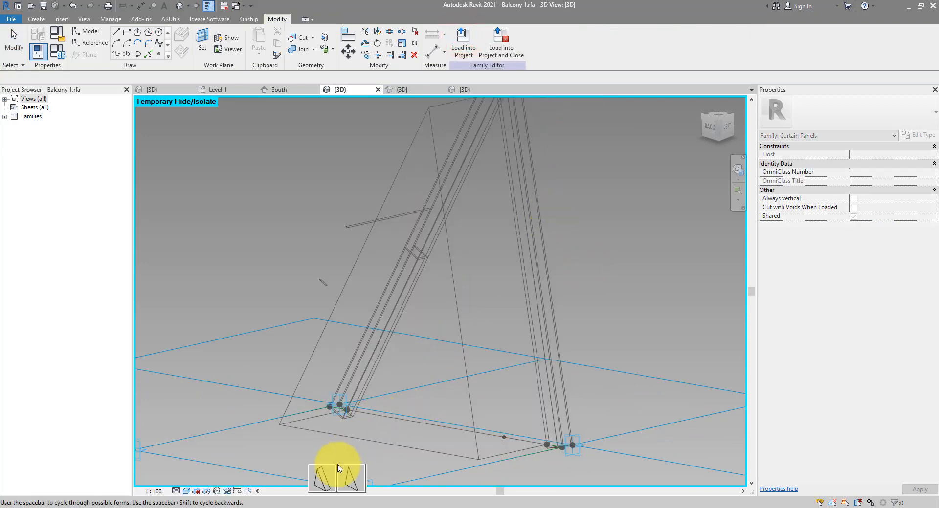
{"action": "left_click", "coordinate": [322, 473]}
{"action": "mouse_move", "coordinate": [556, 288]}
{"action": "middle_mouse_down", "text": "shift"}
{"action": "mouse_move", "coordinate": [442, 276]}
{"action": "mouse_move", "coordinate": [669, 251]}
{"action": "middle_mouse_up", "text": "shift"}
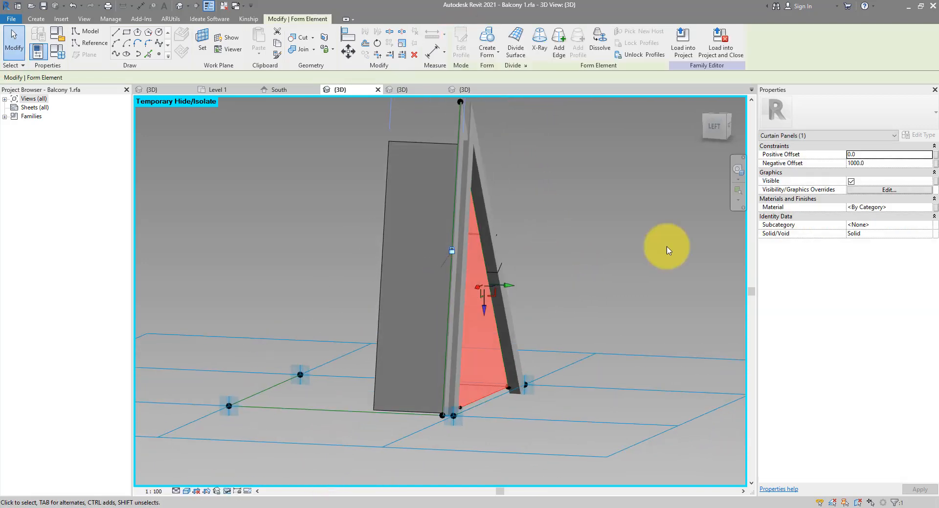
Set the triangular infill's positive offset to 150 and negative offset to 0, and reset the temporary hide/isolate.
{"action": "left_click", "coordinate": [873, 156]}
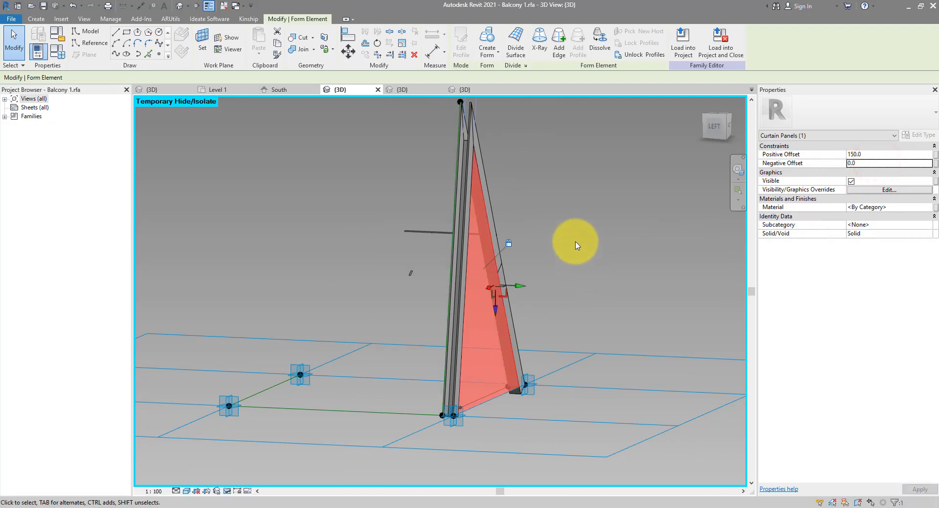
{"action": "left_click", "coordinate": [575, 241]}
{"action": "middle_click_drag", "start_coordinate": [409, 307], "coordinate": [579, 259], "text": "shift"}
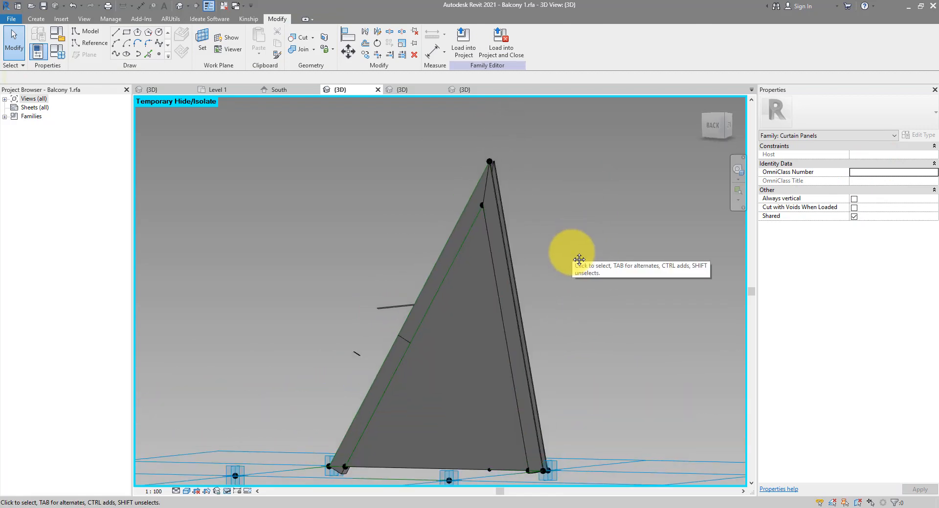
{"action": "middle_click_drag", "start_coordinate": [578, 260], "coordinate": [551, 284], "text": "shift"}
{"action": "key", "text": "h"}
{"action": "key", "text": "r"}
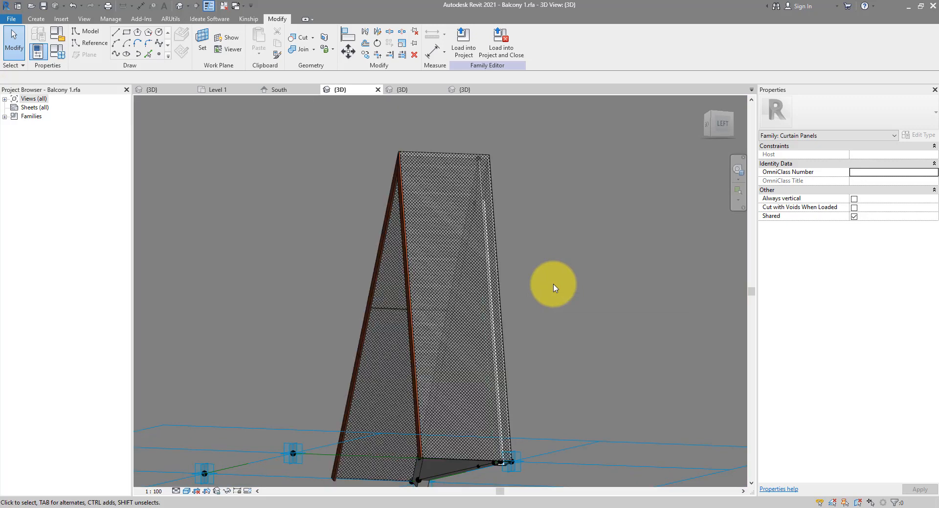
Examine how the tie rods connect to the balconies in the reference photo stringio (2).jpg and return to Revit.
{"action": "mouse_move", "coordinate": [252, 506]}
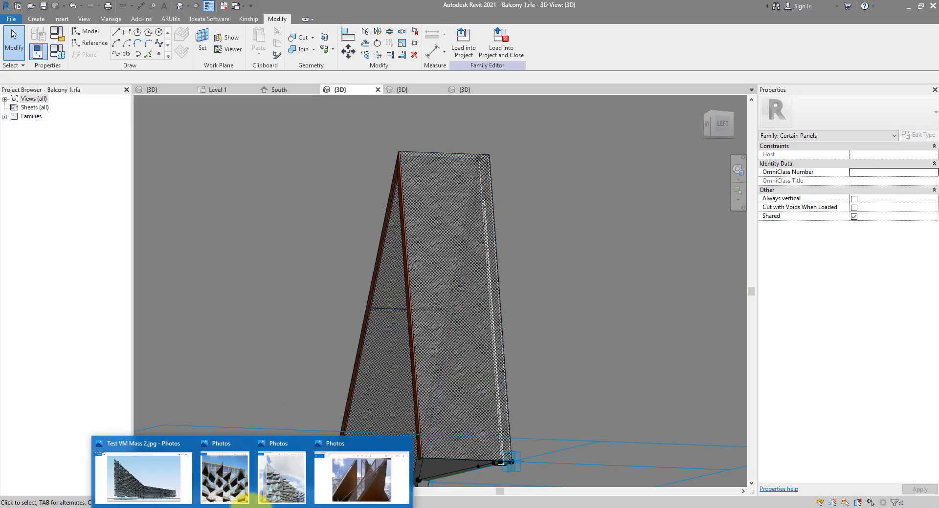
{"action": "left_click", "coordinate": [387, 491]}
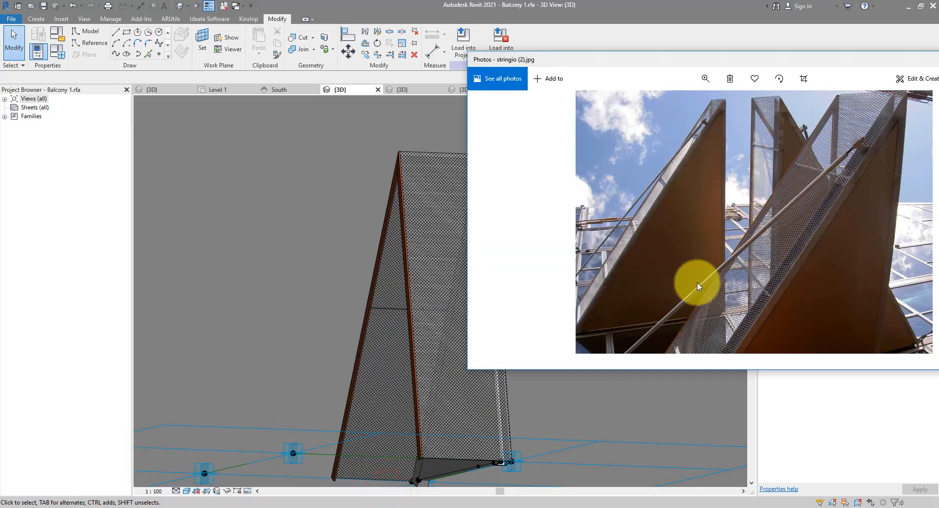
{"action": "double_click", "coordinate": [750, 52]}
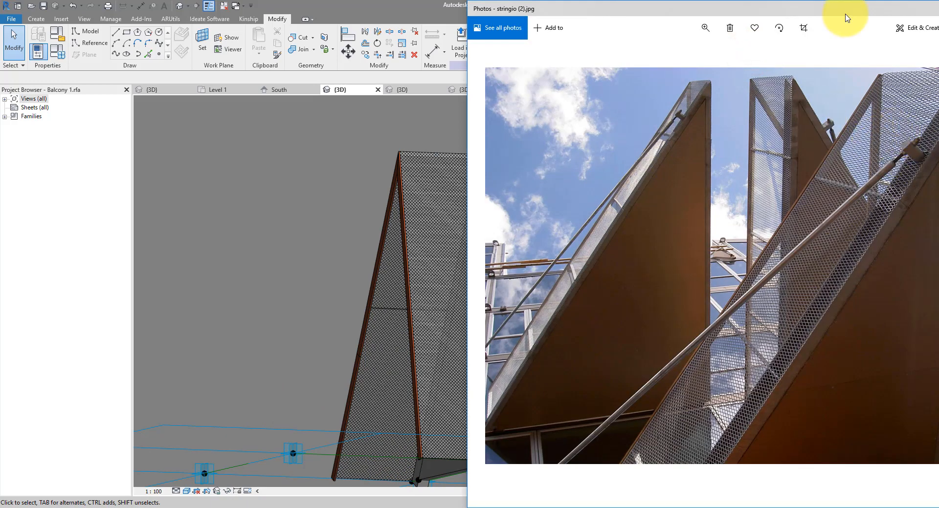
{"action": "left_click_drag", "start_coordinate": [843, 15], "coordinate": [761, 17]}
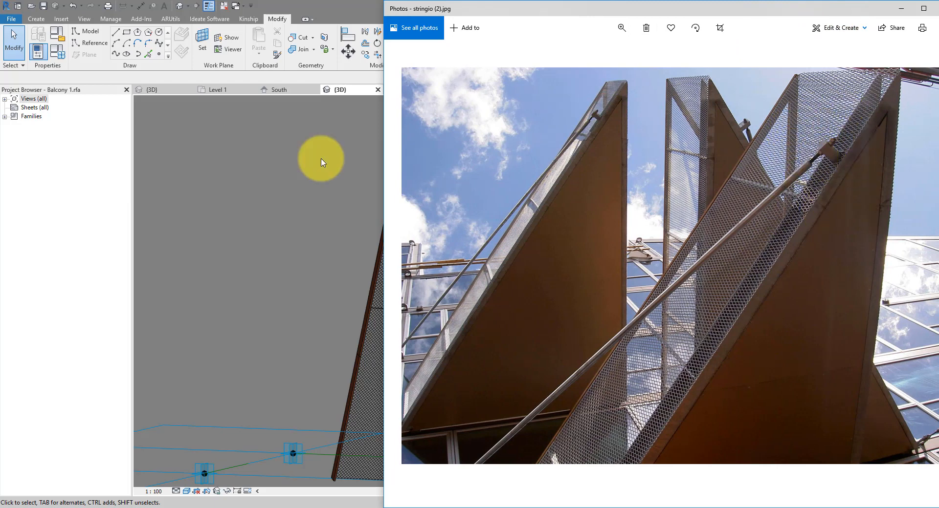
{"action": "left_click", "coordinate": [320, 161]}
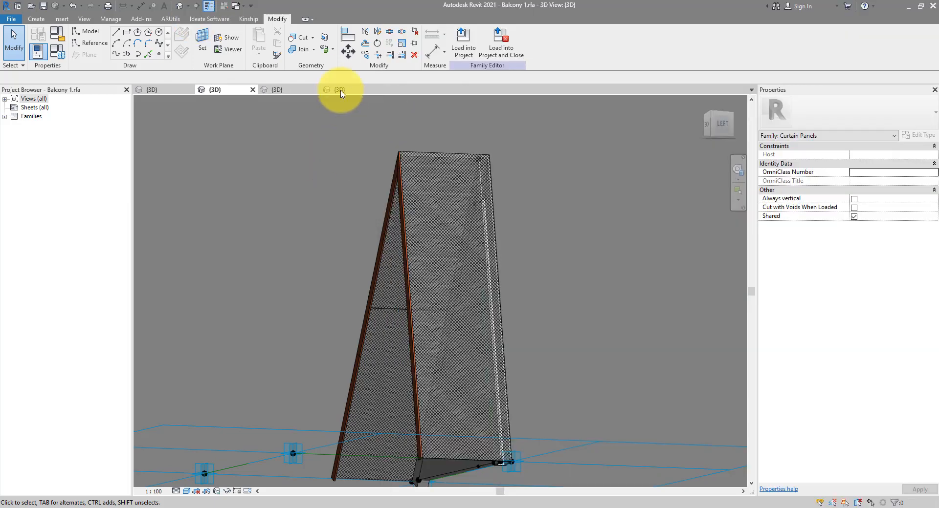
Switch to the Profile-slab family and save it as a new family named "Connecter 2".
{"action": "left_click", "coordinate": [340, 90]}
{"action": "left_click", "coordinate": [12, 19]}
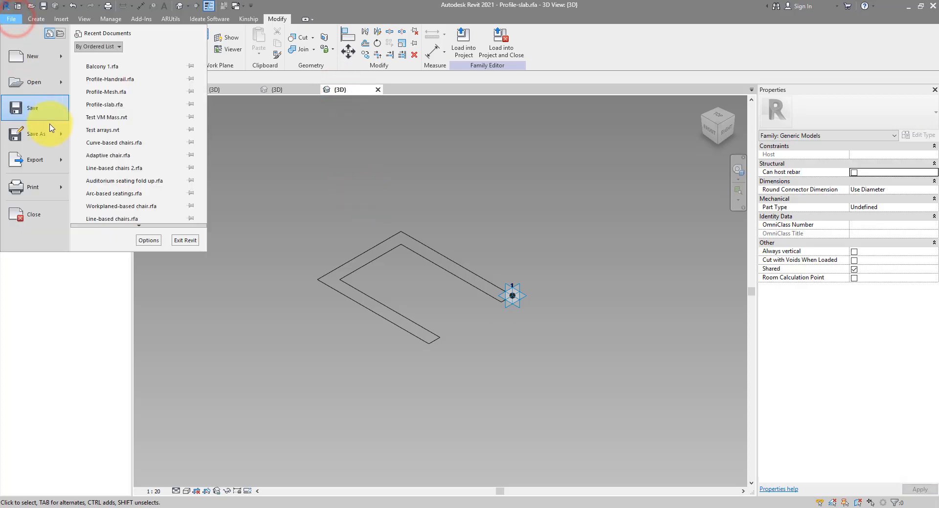
{"action": "left_click", "coordinate": [49, 132]}
{"action": "left_click", "coordinate": [113, 121]}
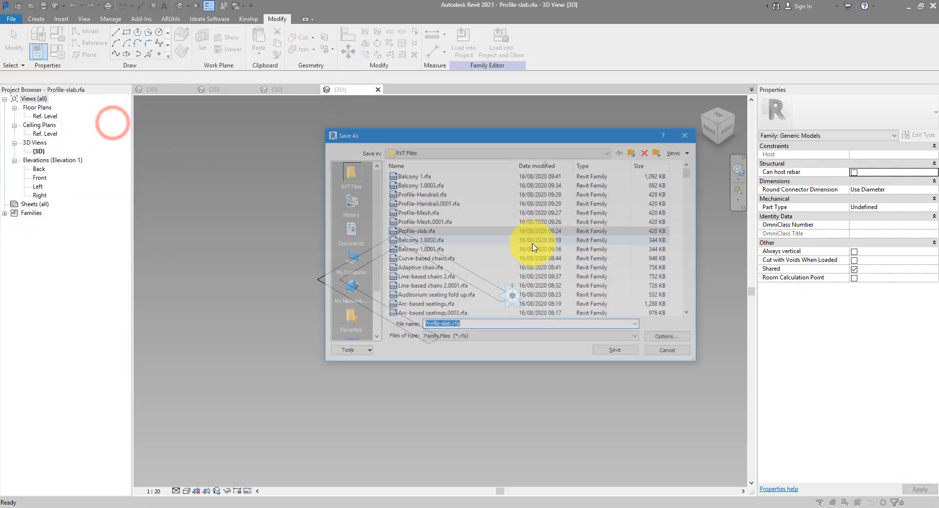
{"action": "type", "text": "Con"}
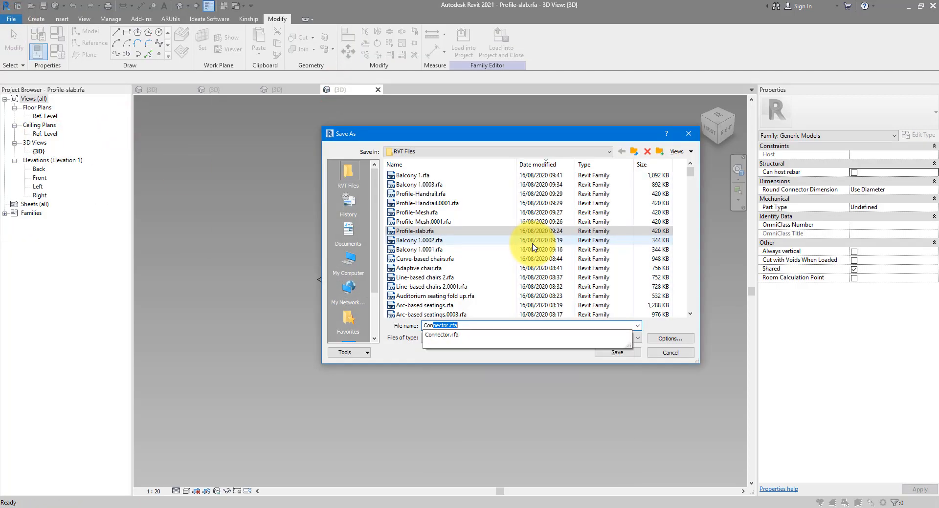
{"action": "type", "text": "necter 2"}
{"action": "key", "text": "Return"}
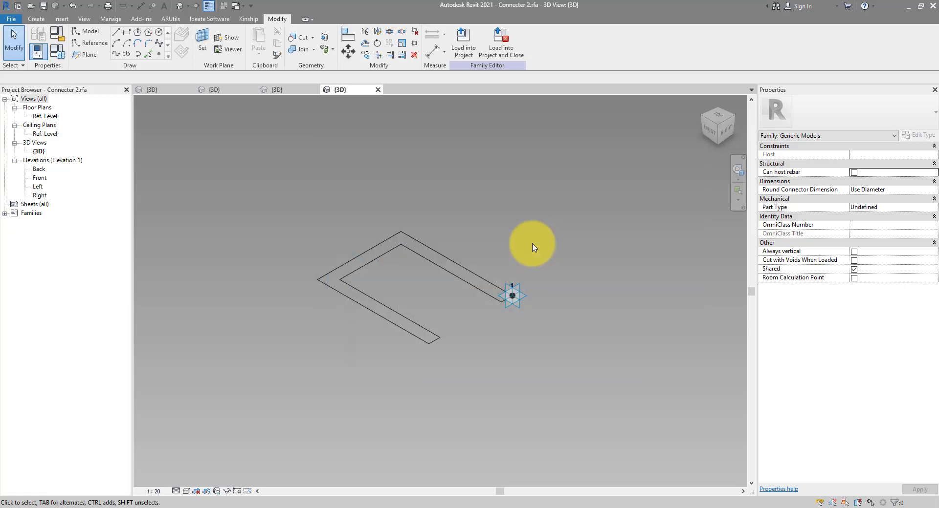
Delete the existing U-shaped profile and draw a reference-line rectangle about 75 wide from the placement point on its vertical plane.
{"action": "left_click", "coordinate": [443, 256]}
{"action": "key", "text": "Delete"}
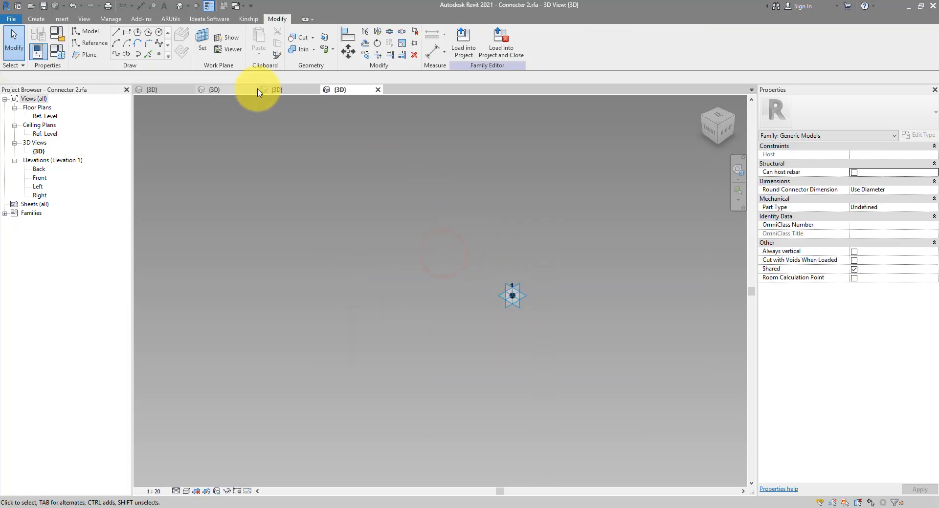
{"action": "left_click", "coordinate": [91, 44]}
{"action": "left_click", "coordinate": [126, 32]}
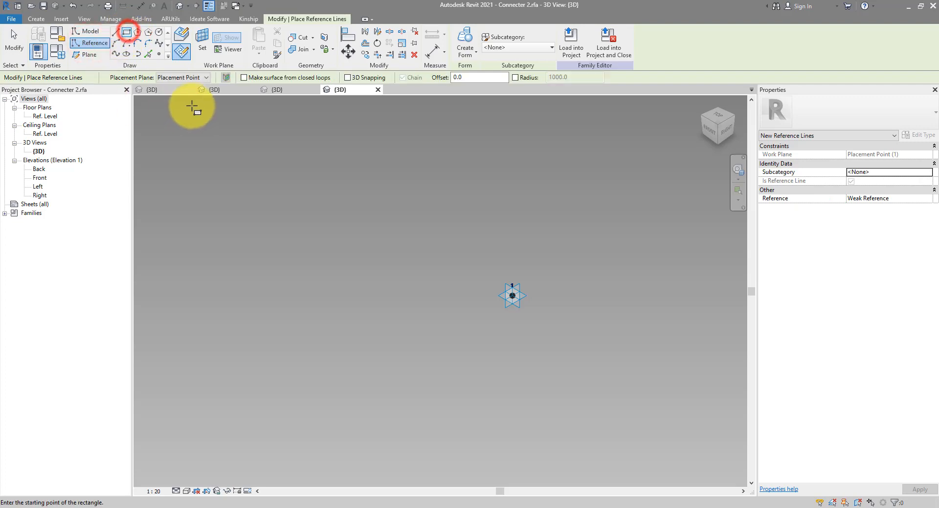
{"action": "left_click", "coordinate": [202, 54]}
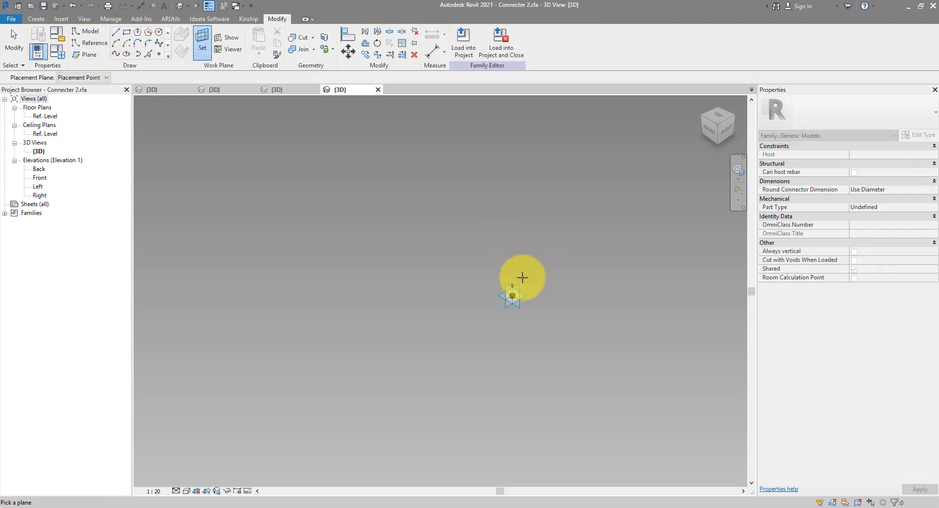
{"action": "left_click", "coordinate": [514, 293]}
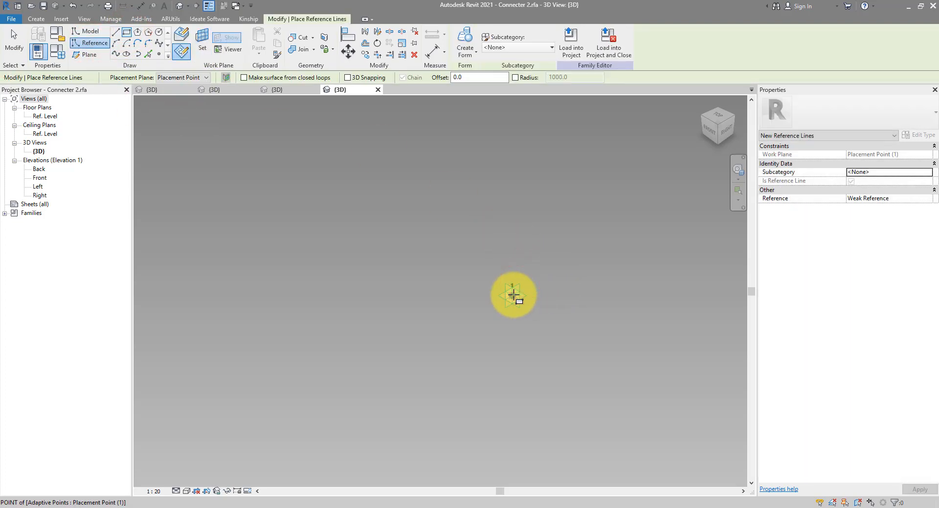
{"action": "left_click", "coordinate": [512, 295]}
{"action": "left_click", "coordinate": [555, 218]}
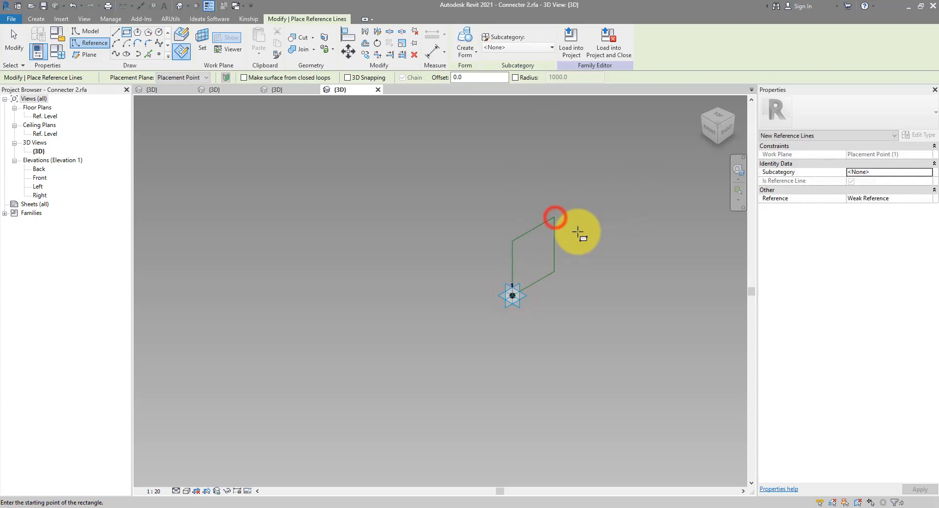
{"action": "key", "text": "Escape"}
{"action": "key", "text": "Escape"}
Set the reference rectangle's height and width to 50 each to make it a square.
{"action": "left_click", "coordinate": [531, 205]}
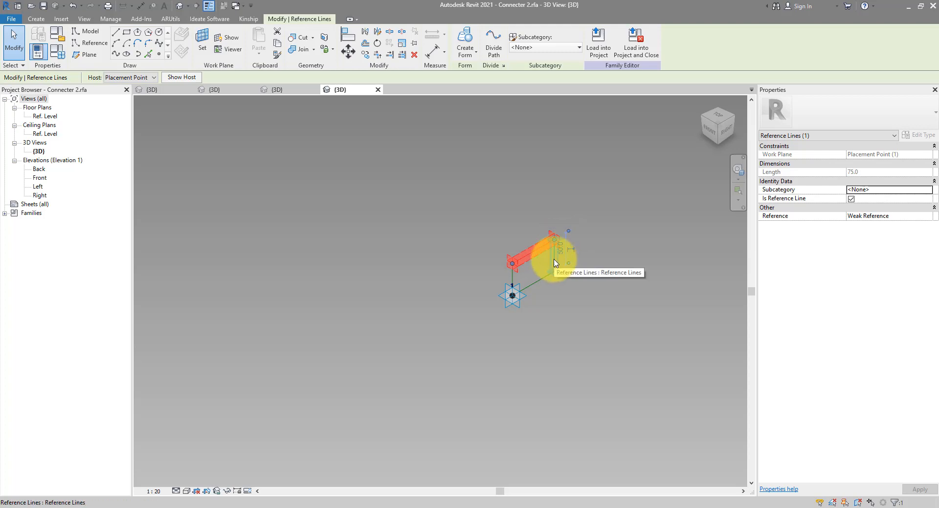
{"action": "left_click", "coordinate": [554, 261]}
{"action": "type", "text": "50"}
{"action": "key", "text": "Return"}
{"action": "left_click", "coordinate": [574, 256]}
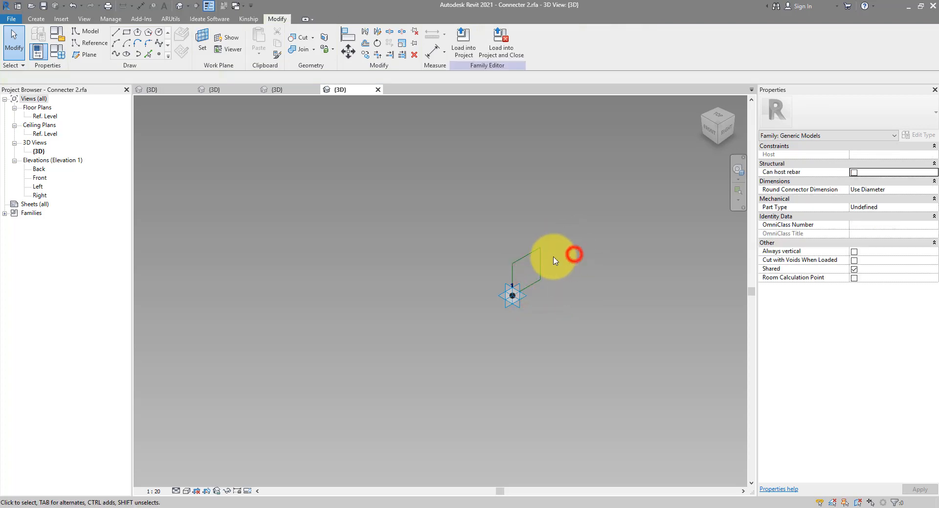
Move all four reference lines of the square down so the midpoint of its near vertical edge lies on the placement point.
{"action": "key", "text": "Tab"}
{"action": "left_click", "coordinate": [539, 258]}
{"action": "scroll", "coordinate": [567, 277], "scroll_direction": "up", "scroll_amount": 2}
{"action": "left_click", "coordinate": [348, 51]}
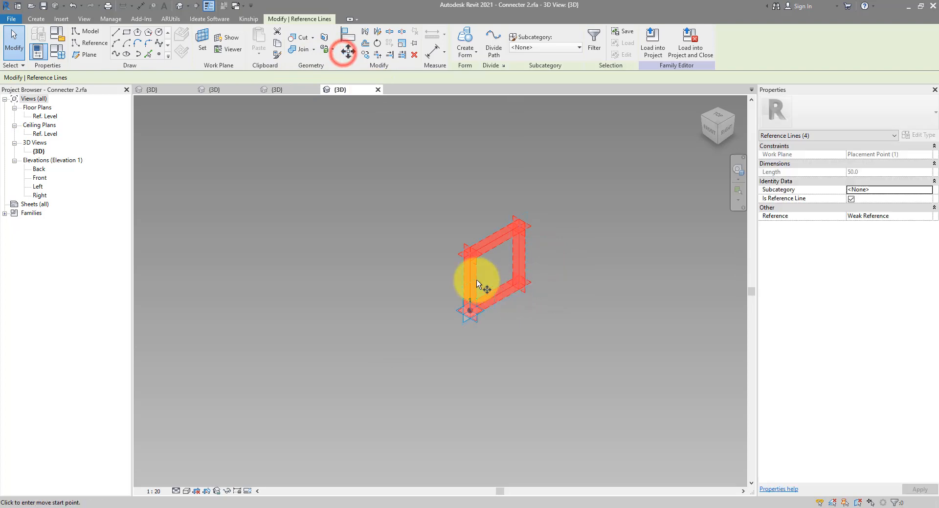
{"action": "left_click", "coordinate": [470, 280]}
{"action": "left_click", "coordinate": [471, 309]}
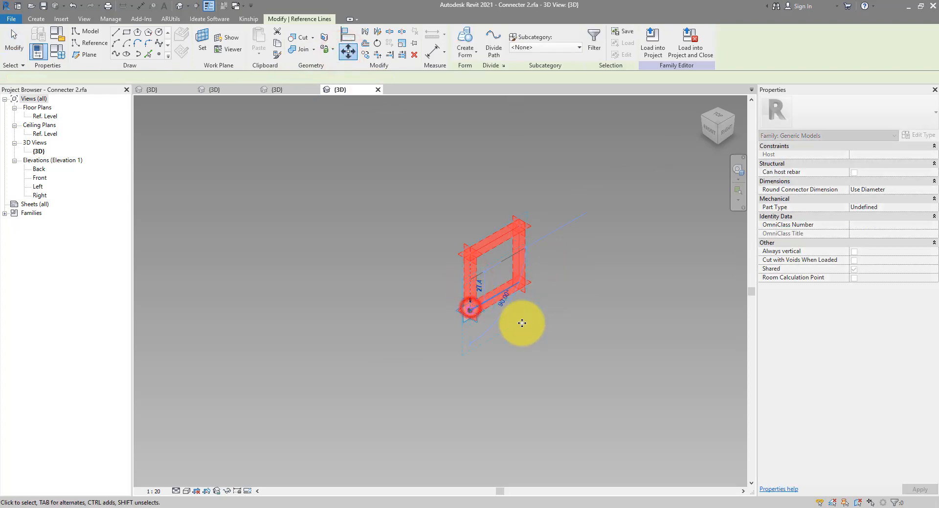
Move the square within its vertical plane, away from the placement point, by a distance equal to its own width.
{"action": "left_click", "coordinate": [348, 50]}
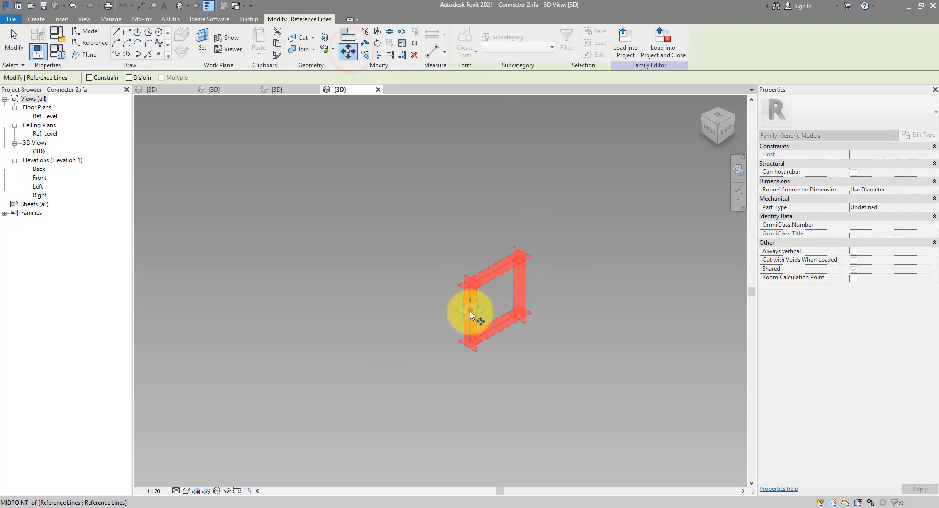
{"action": "left_click", "coordinate": [470, 311]}
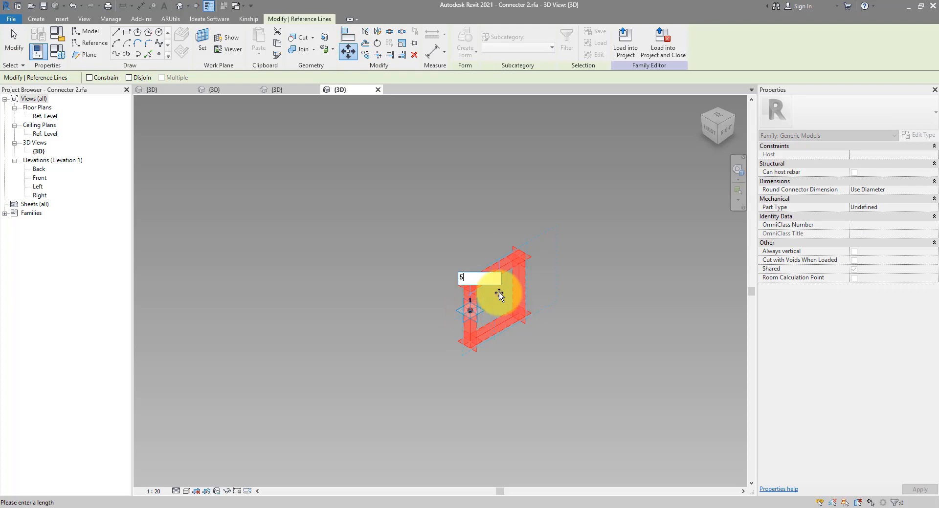
{"action": "key", "text": "Return"}
{"action": "key", "text": "Escape"}
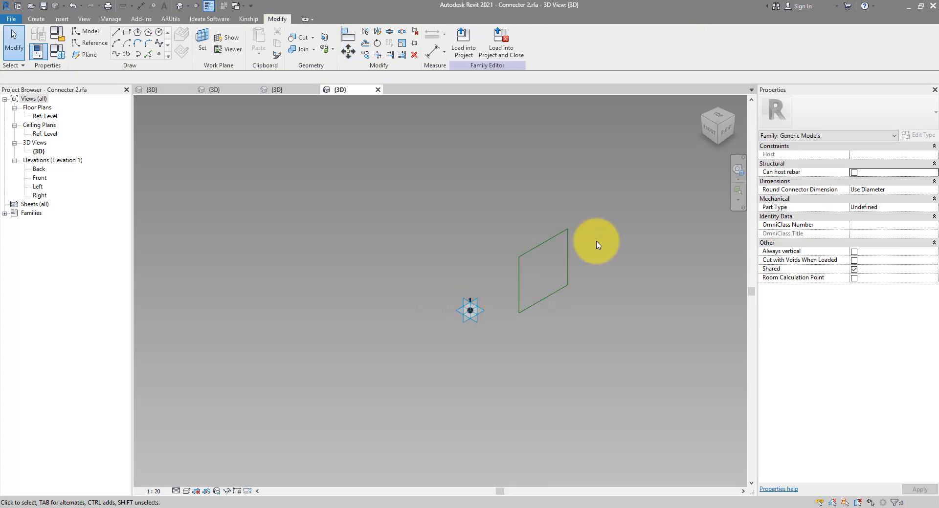
Create a solid form from the square reference-line profile and stretch its end face away from the profile into a long block.
{"action": "left_click", "coordinate": [550, 231]}
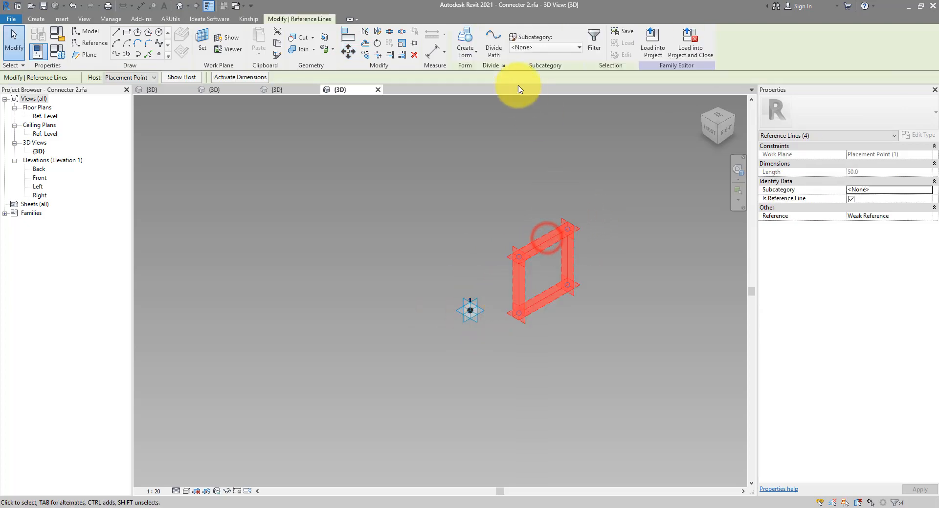
{"action": "left_click", "coordinate": [465, 36]}
{"action": "left_click", "coordinate": [565, 348]}
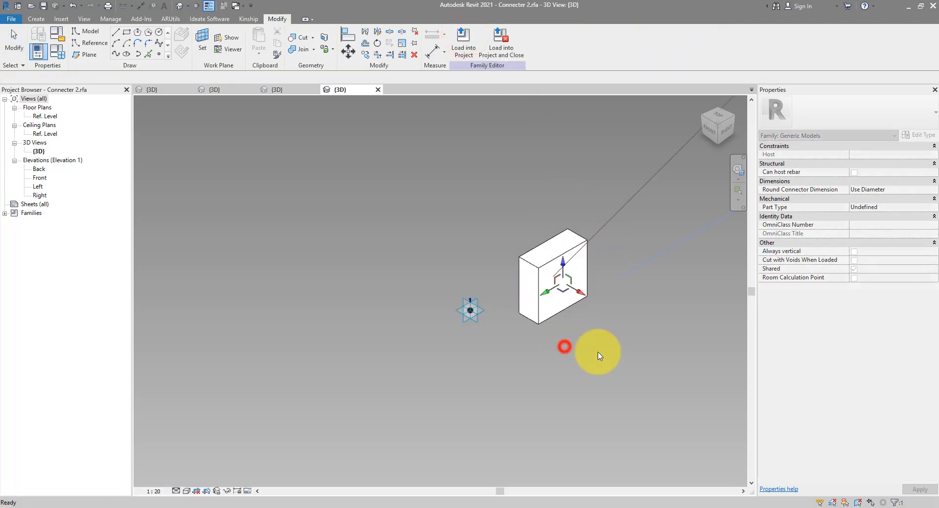
{"action": "left_click_drag", "start_coordinate": [579, 290], "coordinate": [672, 329]}
{"action": "left_click", "coordinate": [511, 197]}
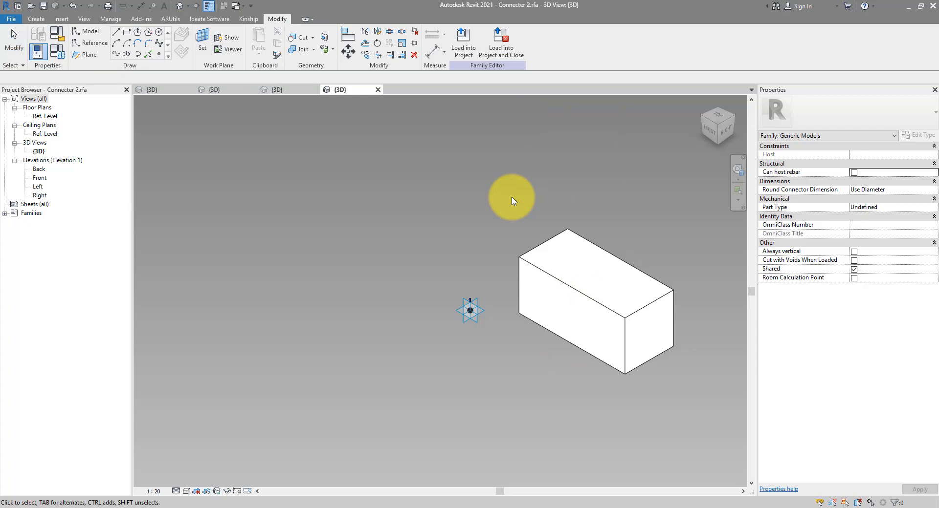
Load the Connecter 2 family into Balcony 1.rfa and leave component placement without placing an instance.
{"action": "left_click", "coordinate": [463, 42]}
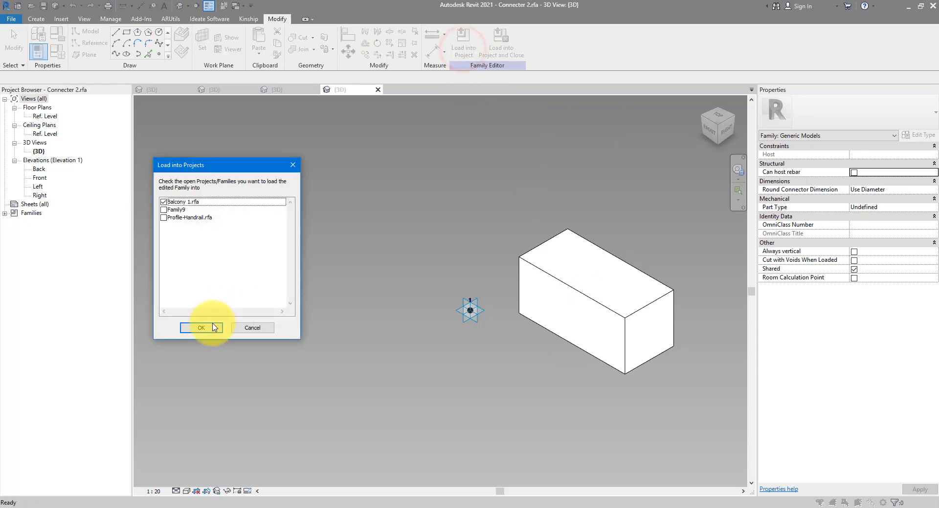
{"action": "left_click", "coordinate": [214, 328]}
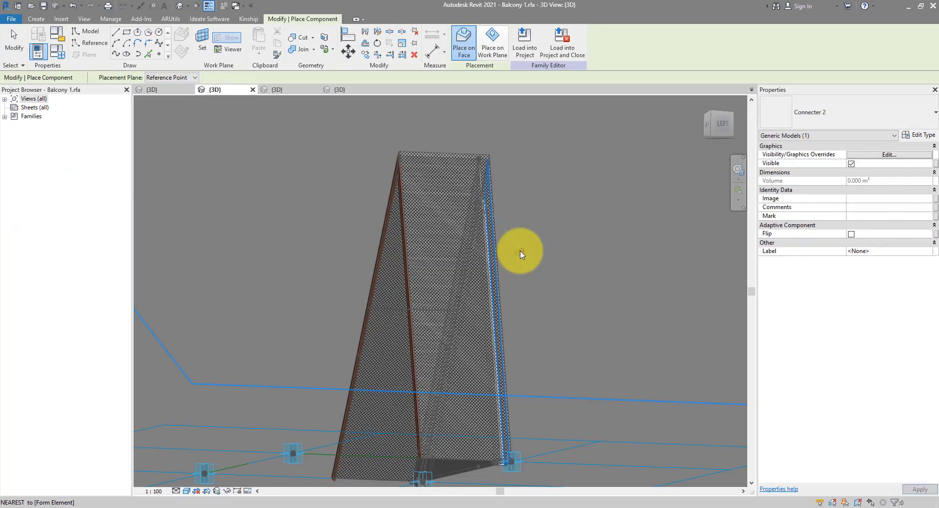
{"action": "key", "text": "Escape"}
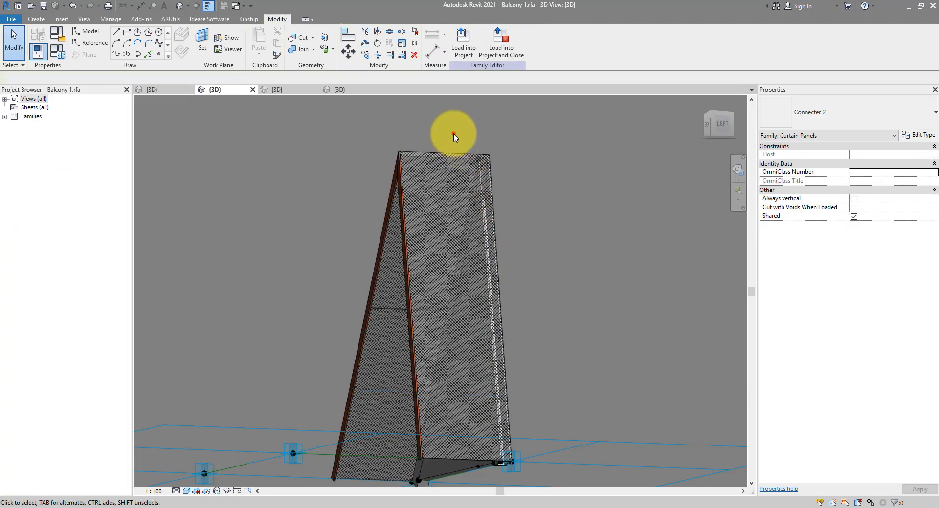
Temporarily hide the mesh forms and the outer solid so only the inner triangular panel and the reference lines remain.
{"action": "left_click", "coordinate": [450, 134]}
{"action": "left_click_drag", "start_coordinate": [388, 178], "coordinate": [387, 178]}
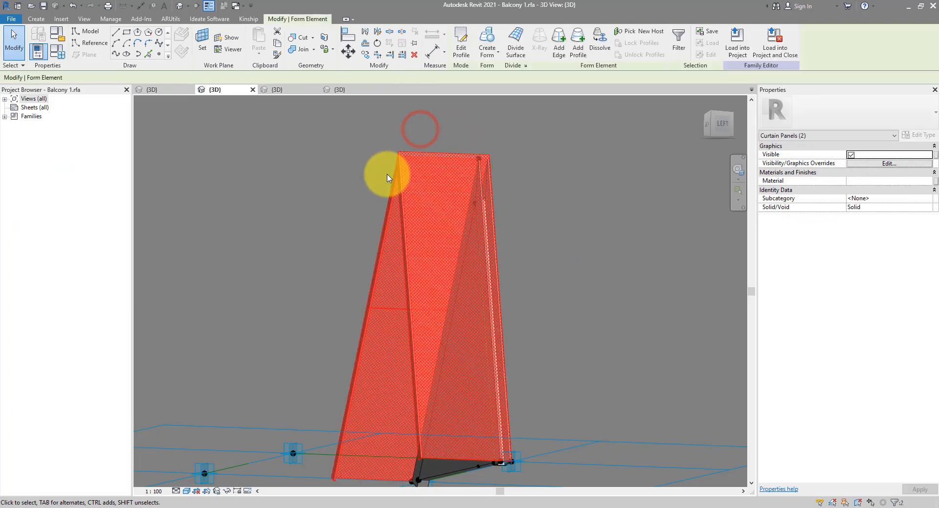
{"action": "key", "text": "h"}
{"action": "key", "text": "h"}
{"action": "scroll", "coordinate": [486, 181], "scroll_direction": "up", "scroll_amount": 2}
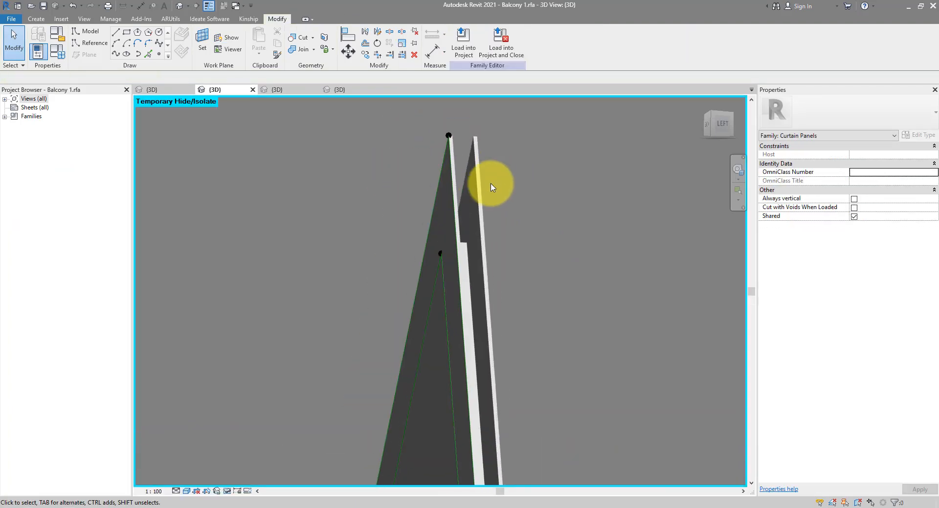
{"action": "left_click", "coordinate": [483, 187]}
{"action": "key", "text": "h"}
{"action": "key", "text": "h"}
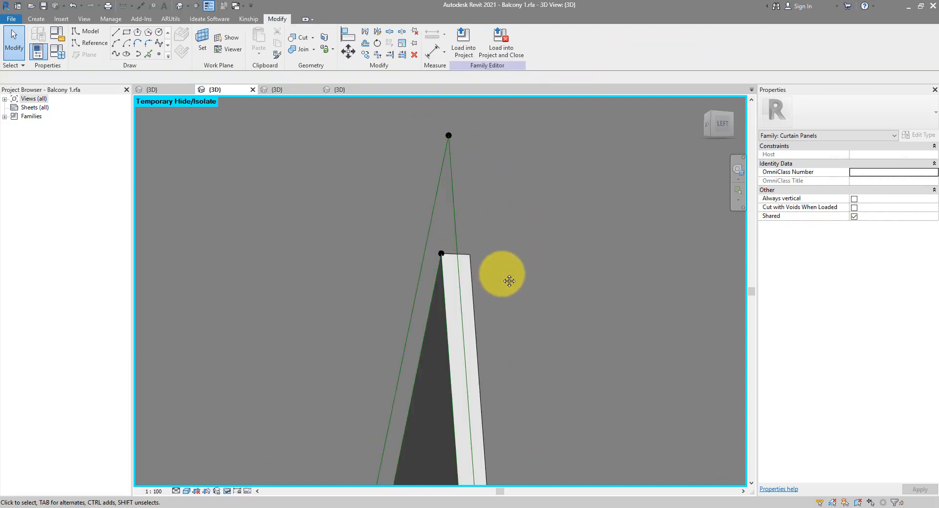
Place a Connecter 2 component on the upper part of the outer sloping reference line beside the panel's front edge.
{"action": "middle_click_drag", "start_coordinate": [509, 281], "coordinate": [486, 249]}
{"action": "left_click", "coordinate": [42, 19]}
{"action": "left_click", "coordinate": [277, 54]}
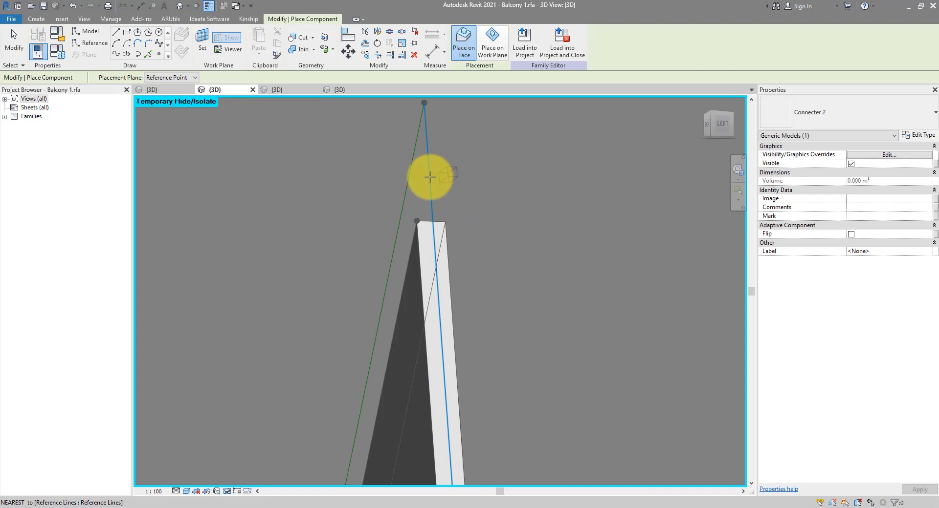
{"action": "left_click", "coordinate": [444, 188]}
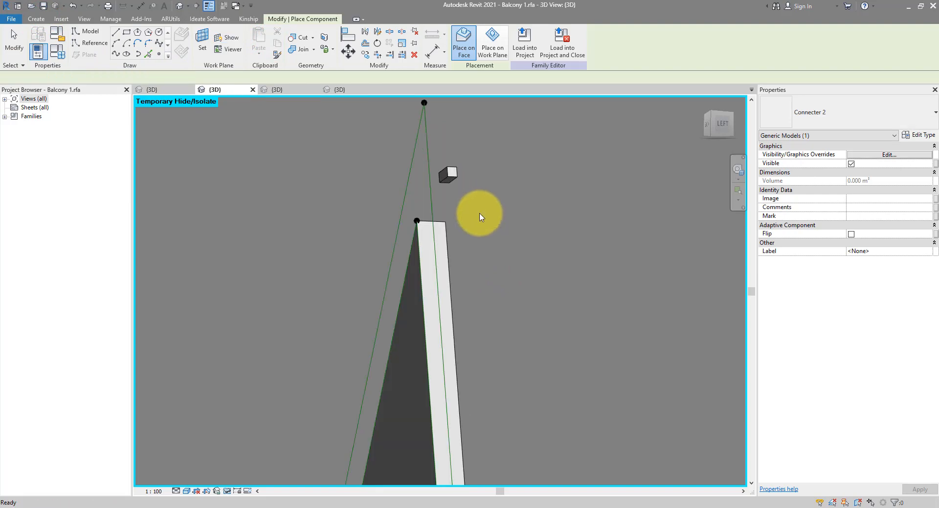
Set the normalized curve parameter of the placed connector's adaptive point to 0.8.
{"action": "scroll", "coordinate": [486, 190], "scroll_direction": "down", "scroll_amount": 2}
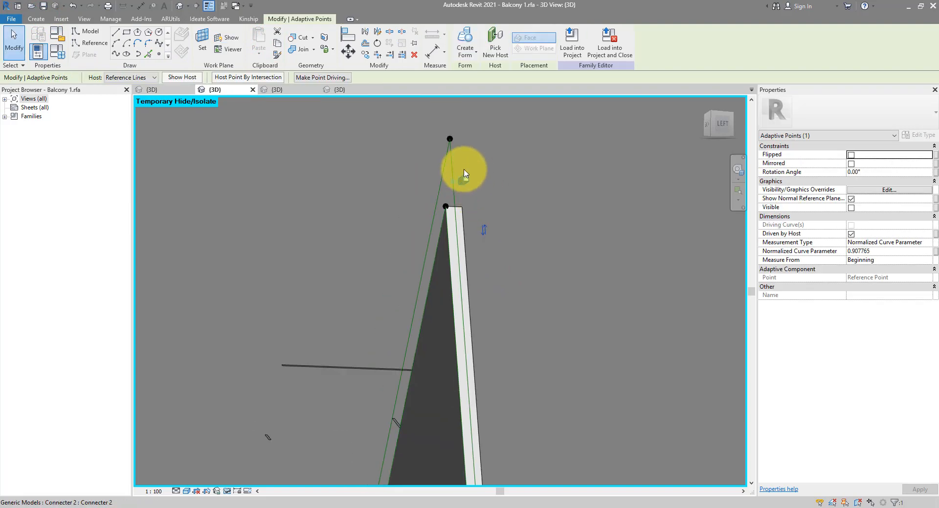
{"action": "left_click", "coordinate": [886, 253]}
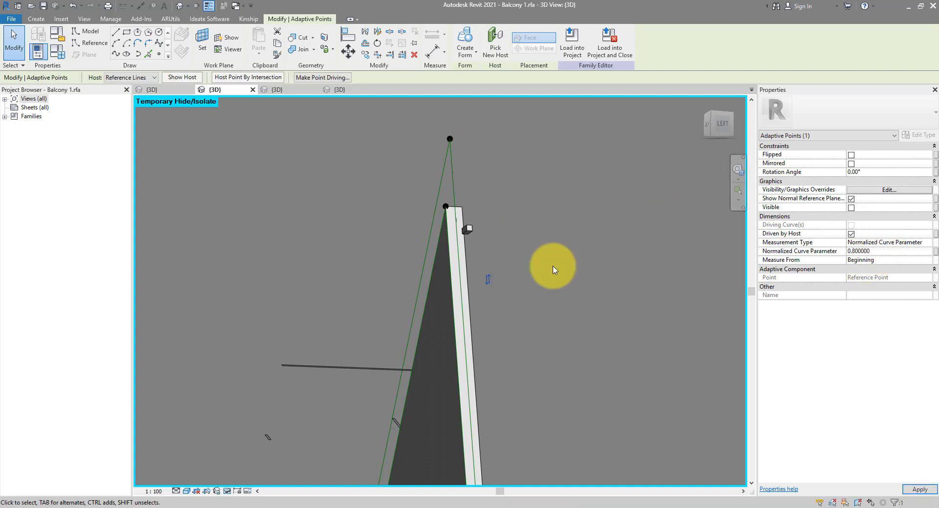
{"action": "middle_click_drag", "start_coordinate": [553, 268], "coordinate": [625, 296], "text": "shift"}
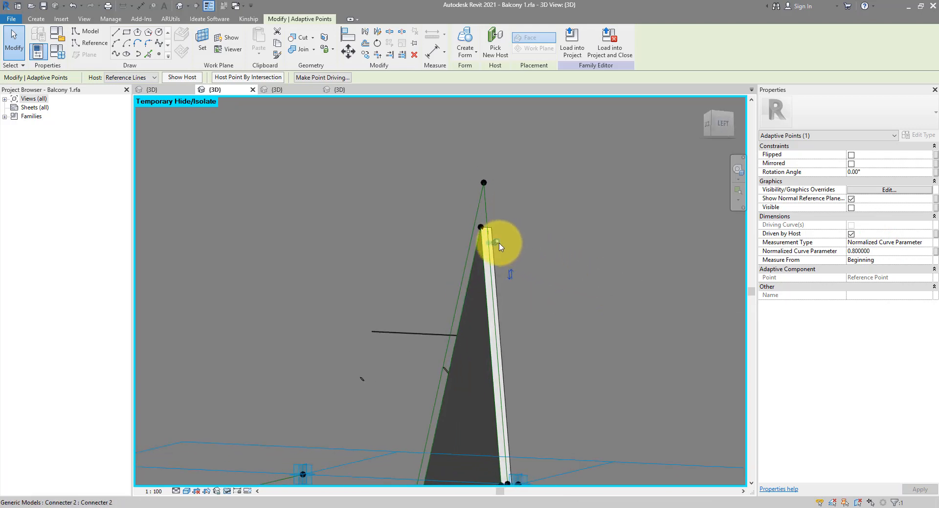
Create a similar Connecter 2 component on the opposite sloping reference line near the top of the triangular panel.
{"action": "left_click", "coordinate": [498, 245]}
{"action": "right_click", "coordinate": [499, 244]}
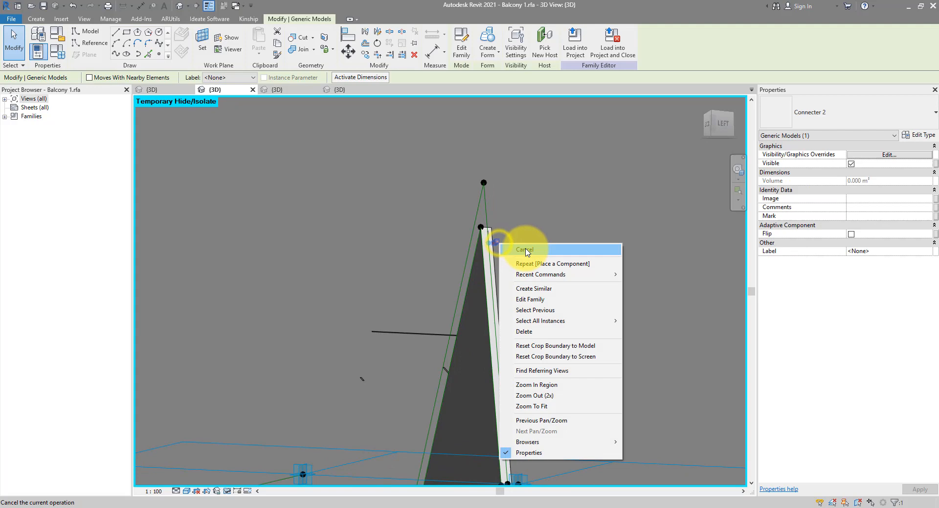
{"action": "left_click", "coordinate": [535, 290]}
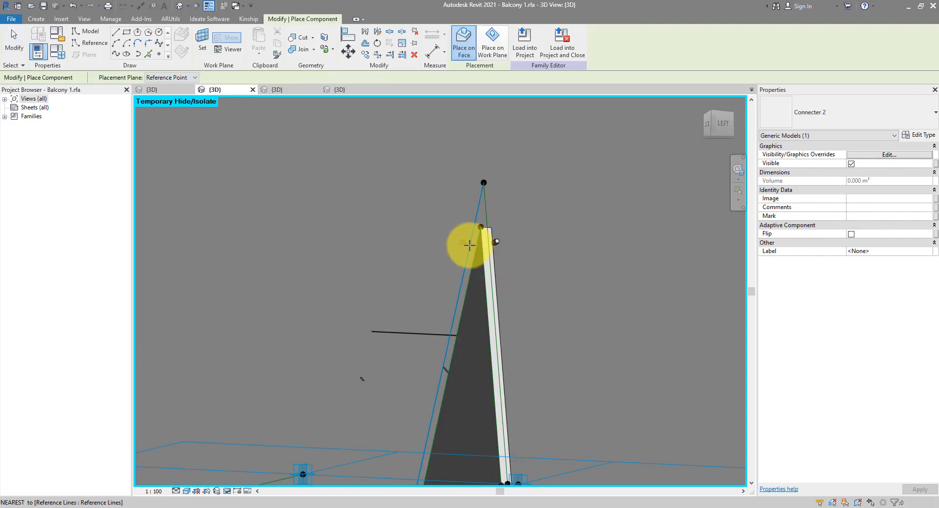
{"action": "key", "text": "Escape"}
{"action": "left_click", "coordinate": [465, 246]}
Select the connector on the other side of the triangle, the newly placed one, and open its family for editing.
{"action": "middle_click_drag", "start_coordinate": [468, 248], "coordinate": [551, 271], "text": "shift"}
{"action": "scroll", "coordinate": [424, 302], "scroll_direction": "down", "scroll_amount": 5}
{"action": "scroll", "coordinate": [424, 301], "scroll_direction": "down", "scroll_amount": 3}
{"action": "middle_click_drag", "start_coordinate": [491, 309], "coordinate": [699, 374], "text": "shift"}
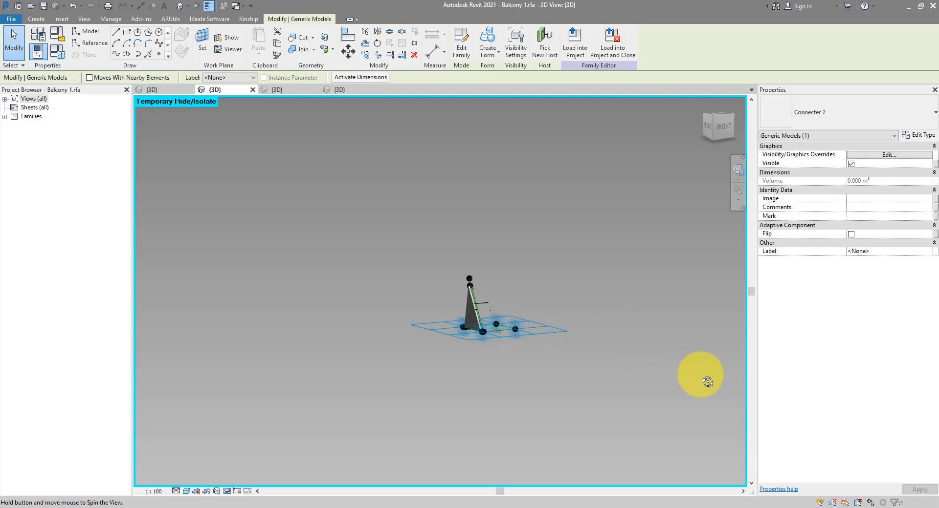
{"action": "scroll", "coordinate": [470, 291], "scroll_direction": "up", "scroll_amount": 8}
{"action": "middle_click_drag", "start_coordinate": [371, 288], "coordinate": [492, 287], "text": "shift"}
{"action": "scroll", "coordinate": [359, 291], "scroll_direction": "down", "scroll_amount": 3}
{"action": "scroll", "coordinate": [492, 287], "scroll_direction": "up", "scroll_amount": 3}
{"action": "key", "text": "Tab"}
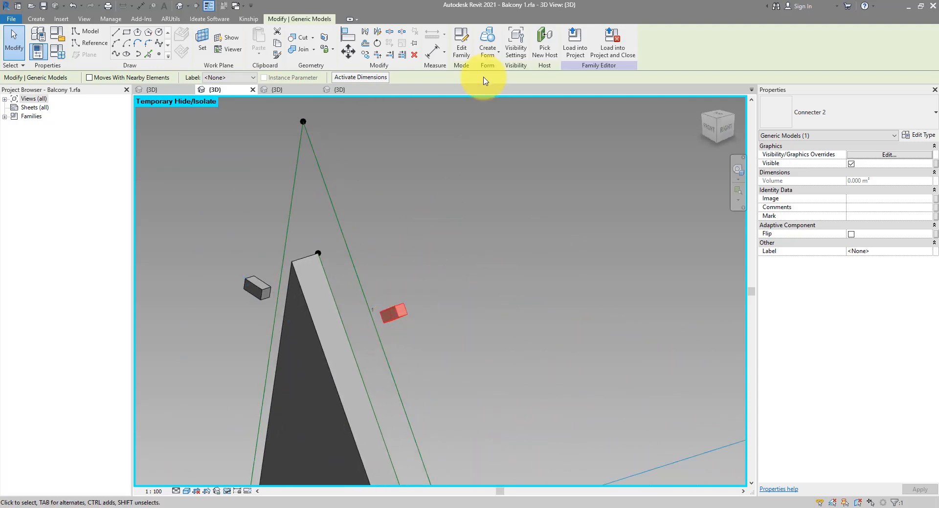
{"action": "left_click", "coordinate": [460, 53]}
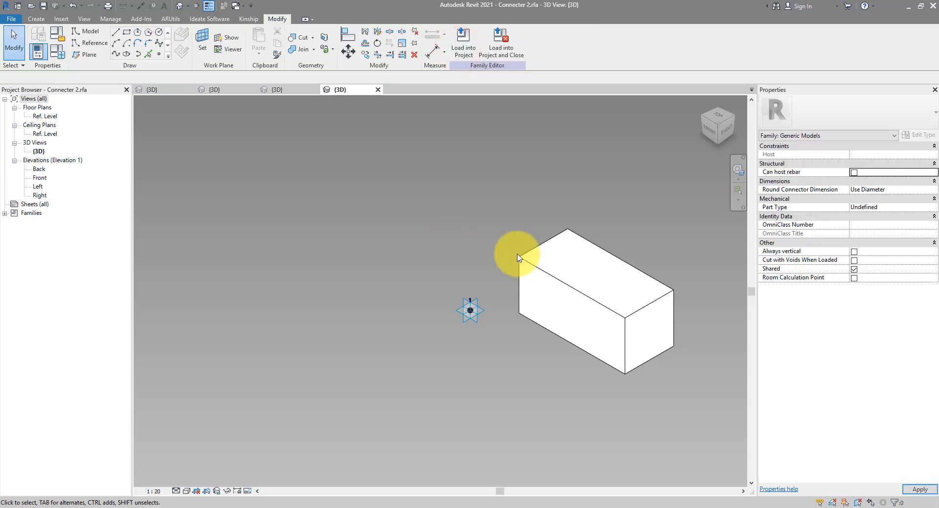
Move the block's square reference-line profile from the midpoint of its far vertical edge to the placement point.
{"action": "left_click", "coordinate": [532, 258]}
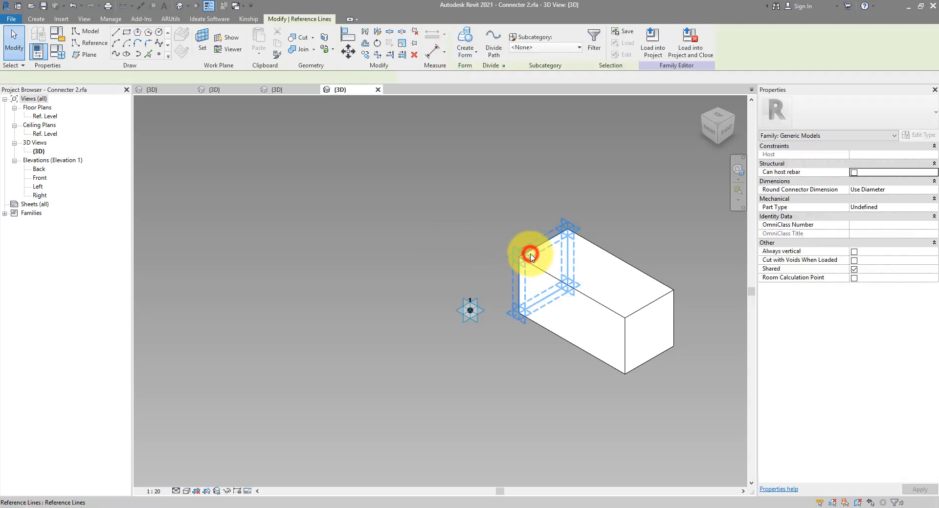
{"action": "left_click", "coordinate": [347, 51]}
{"action": "middle_click_drag", "start_coordinate": [429, 277], "coordinate": [526, 278], "text": "shift"}
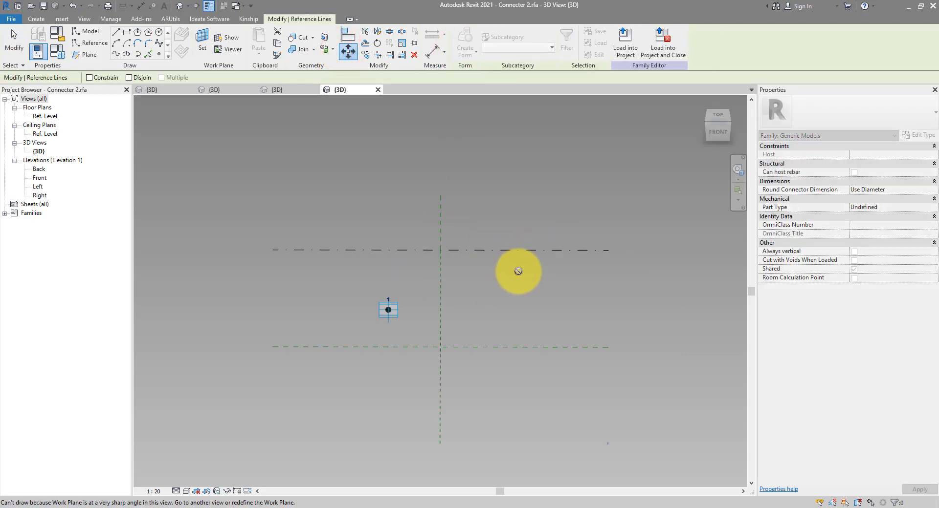
{"action": "middle_click_drag", "start_coordinate": [388, 304], "coordinate": [366, 314], "text": "shift"}
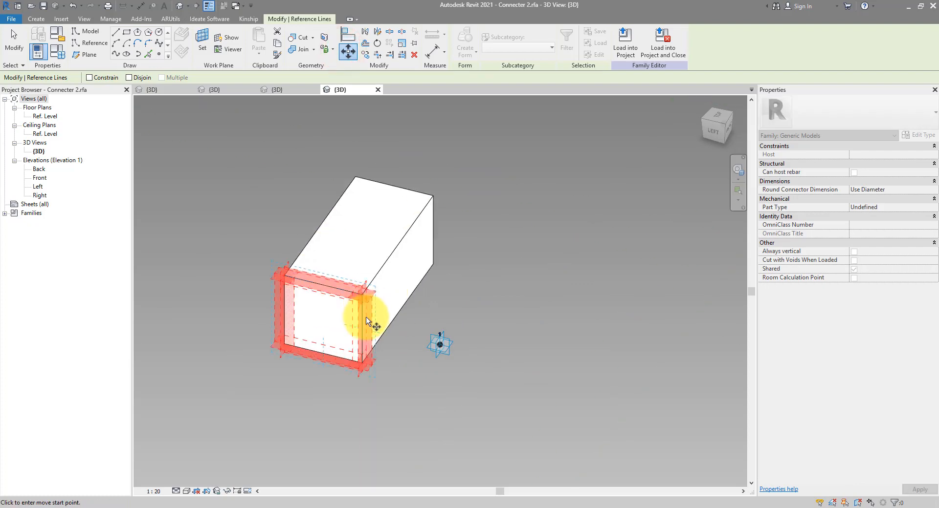
{"action": "left_click", "coordinate": [284, 312]}
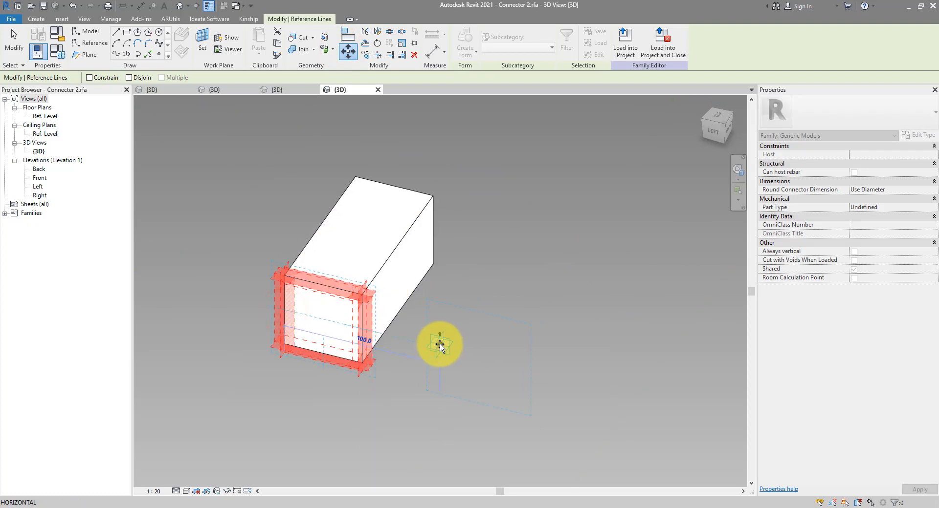
{"action": "left_click", "coordinate": [438, 346]}
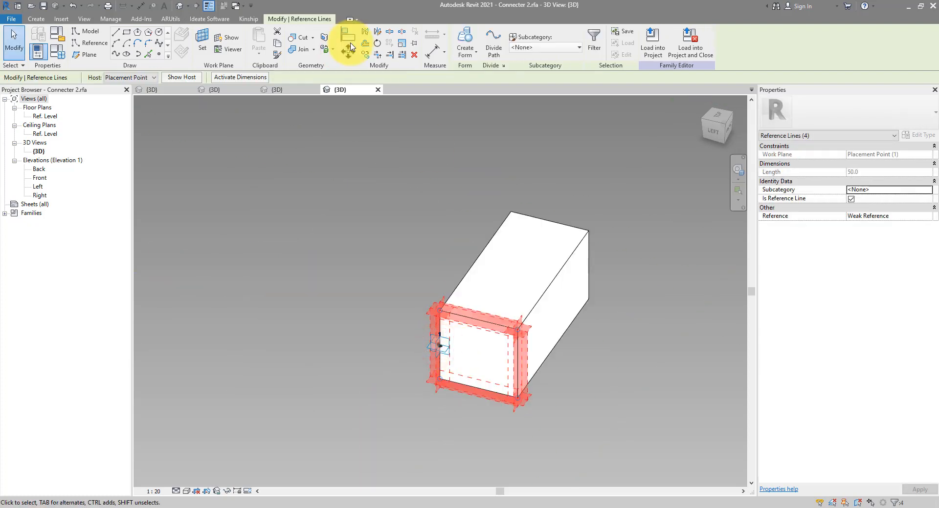
Move the square reference-line profile a further 50 horizontally, away from the placement point.
{"action": "left_click", "coordinate": [346, 51]}
{"action": "left_click", "coordinate": [439, 345]}
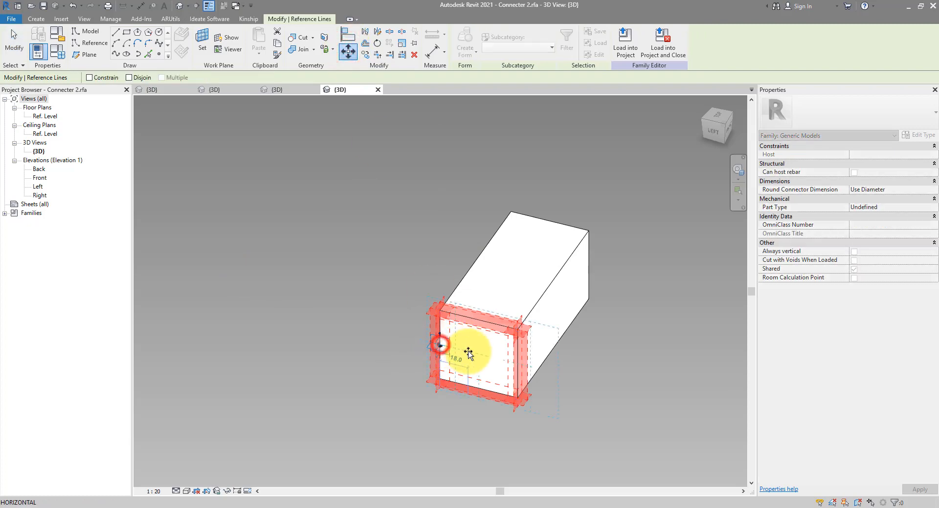
{"action": "type", "text": "50"}
{"action": "key", "text": "Return"}
{"action": "key", "text": "Escape"}
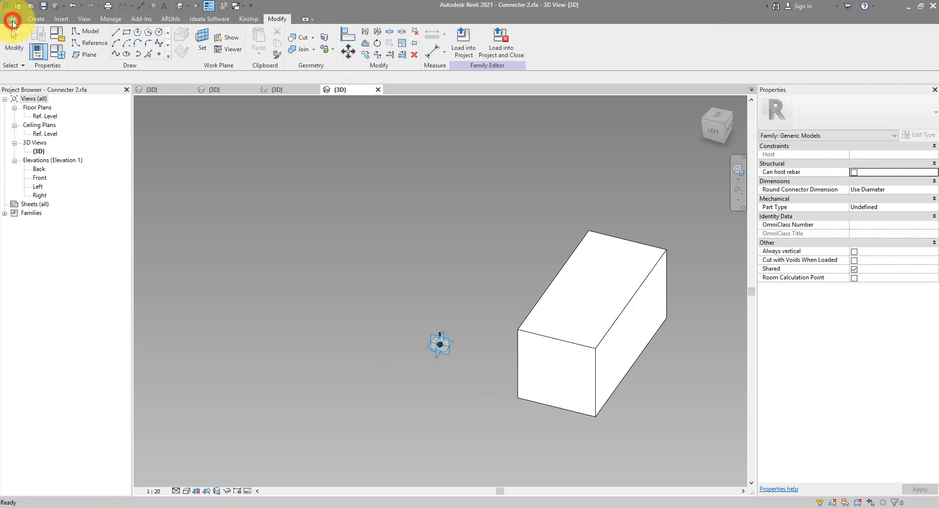
Save the edited connector family as a new family file named Connecter 3.
{"action": "left_click", "coordinate": [12, 21]}
{"action": "left_click", "coordinate": [26, 135]}
{"action": "left_click", "coordinate": [111, 131]}
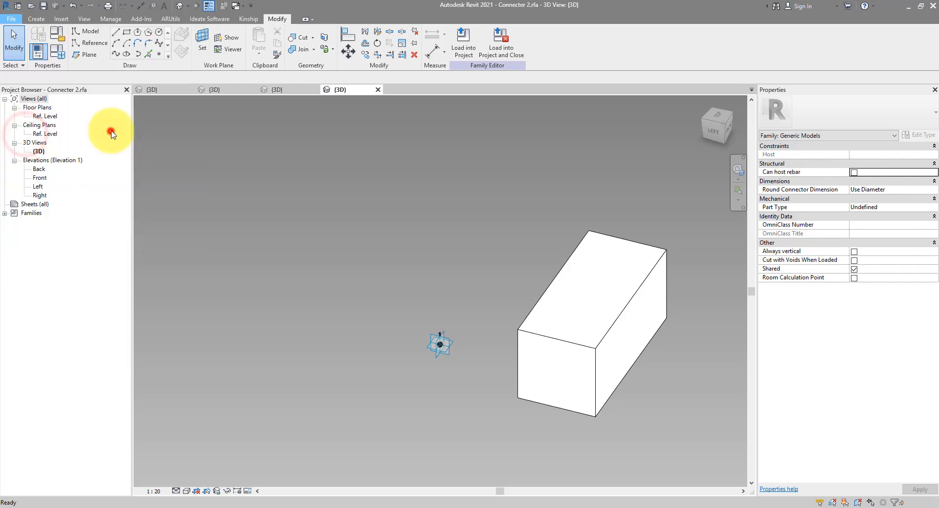
{"action": "left_click_drag", "start_coordinate": [467, 329], "coordinate": [448, 327]}
{"action": "type", "text": "3"}
{"action": "key", "text": "Return"}
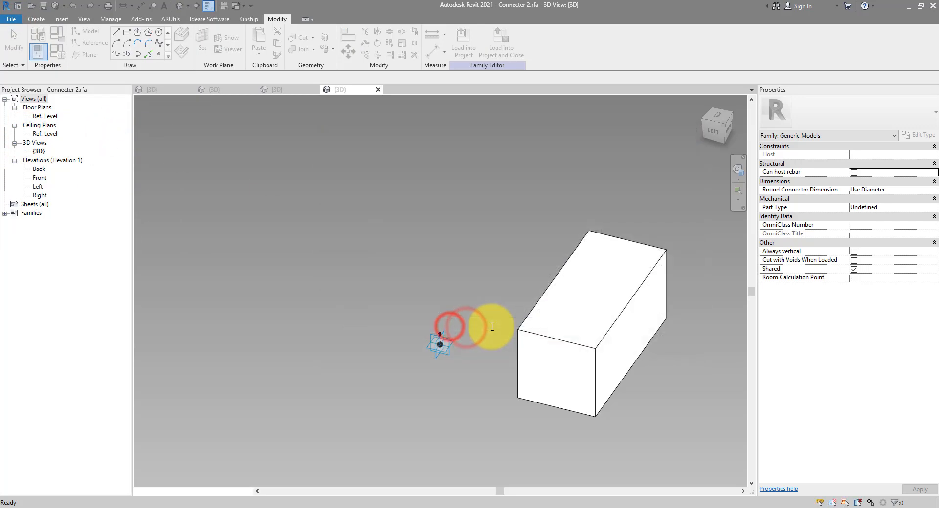
Load the Connecter 3 family into Balcony 1.rfa and leave component placement without placing an instance.
{"action": "left_click", "coordinate": [463, 41]}
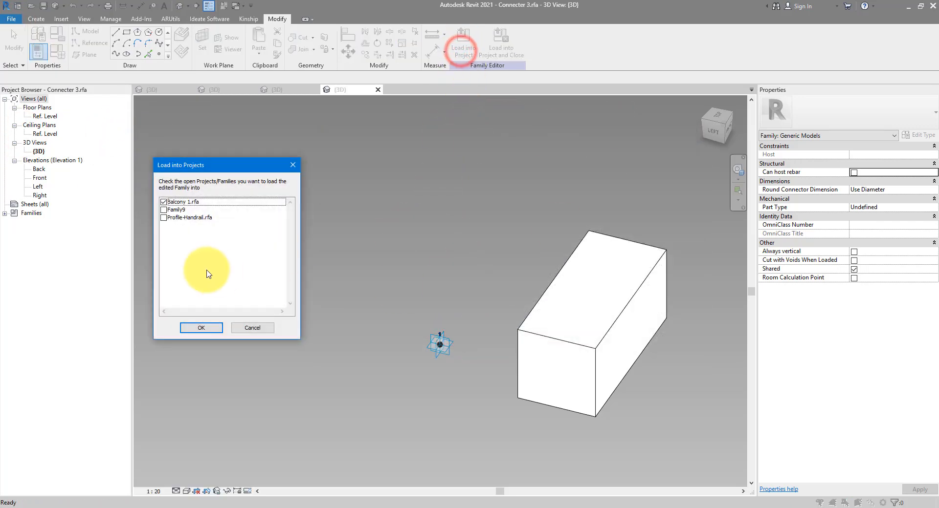
{"action": "left_click", "coordinate": [201, 328]}
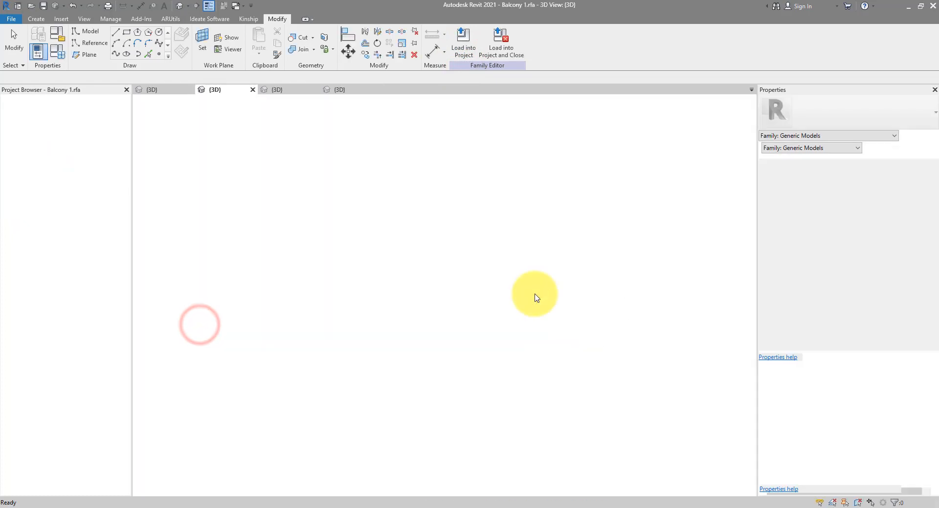
{"action": "key", "text": "Escape"}
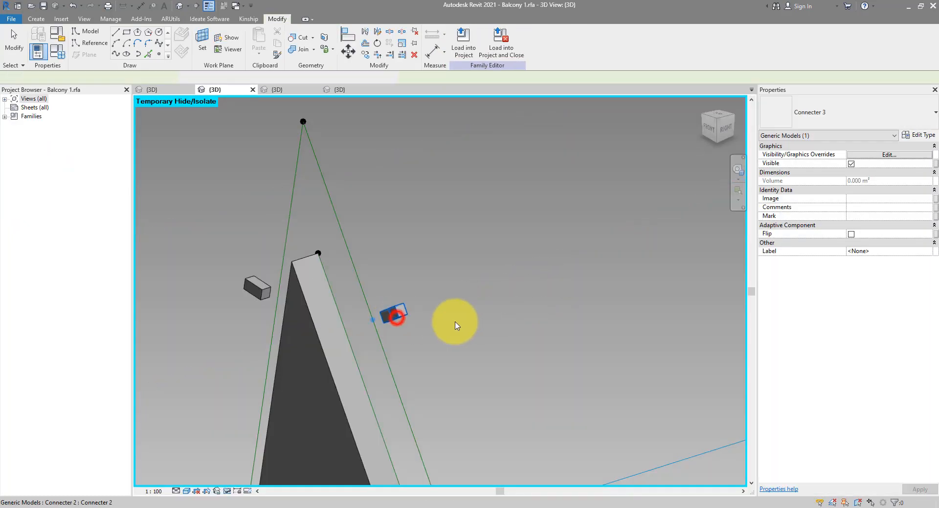
Change the connector lying outside the panel's light-coloured sloping edge from Connecter 2 to the Connecter 3 type.
{"action": "left_click", "coordinate": [391, 317]}
{"action": "left_click", "coordinate": [859, 118]}
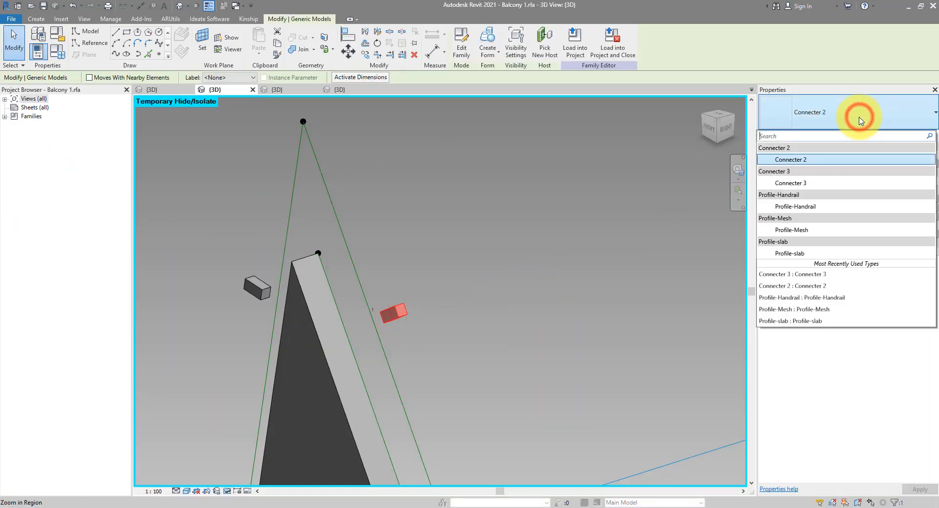
{"action": "left_click", "coordinate": [816, 183]}
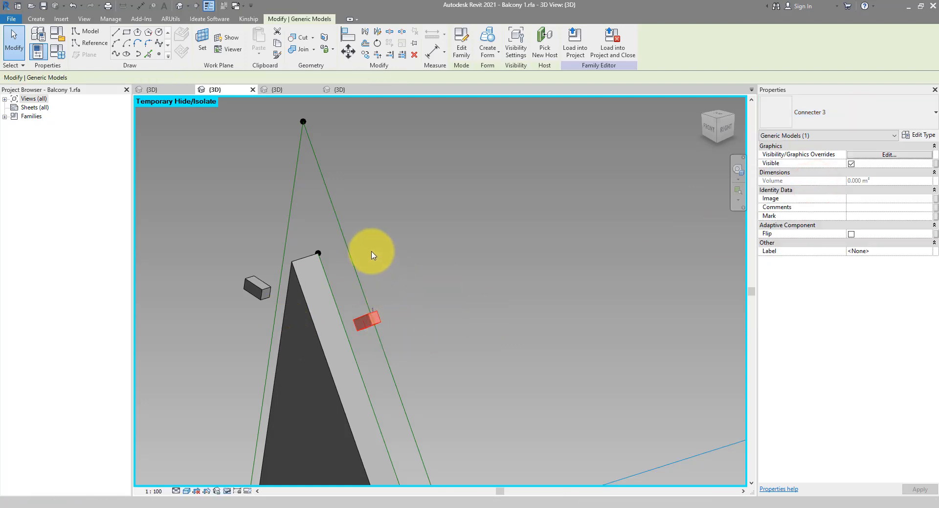
Reset the temporary hide in the 3D view to bring back the hidden balcony forms.
{"action": "middle_click_drag", "start_coordinate": [371, 251], "coordinate": [373, 280], "text": "shift"}
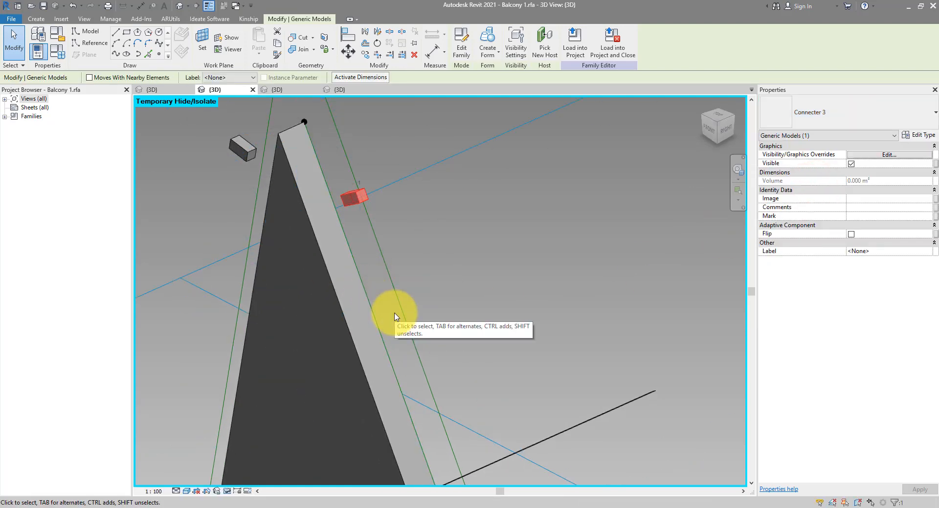
{"action": "key", "text": "h"}
{"action": "key", "text": "r"}
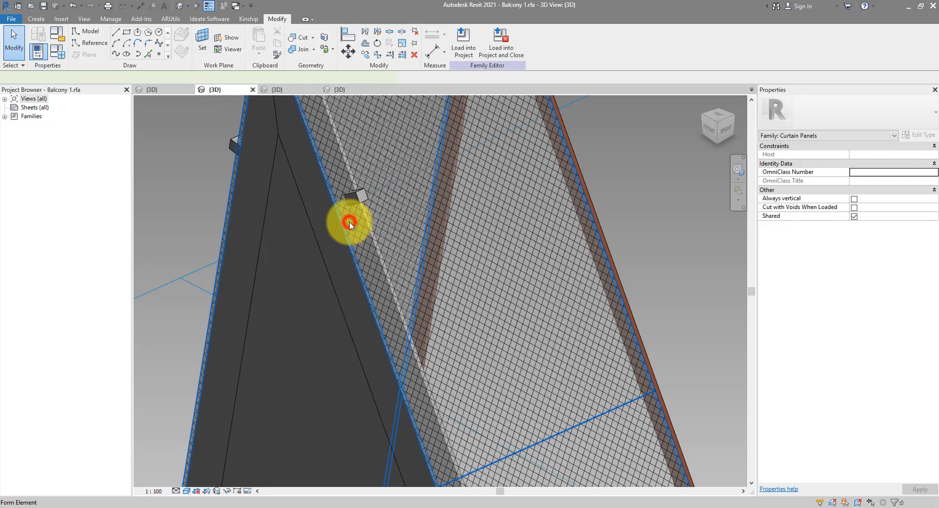
Temporarily hide the mesh-covered panel forms surrounding the connectors in the 3D view.
{"action": "left_click", "coordinate": [350, 225]}
{"action": "key", "text": "h"}
{"action": "key", "text": "h"}
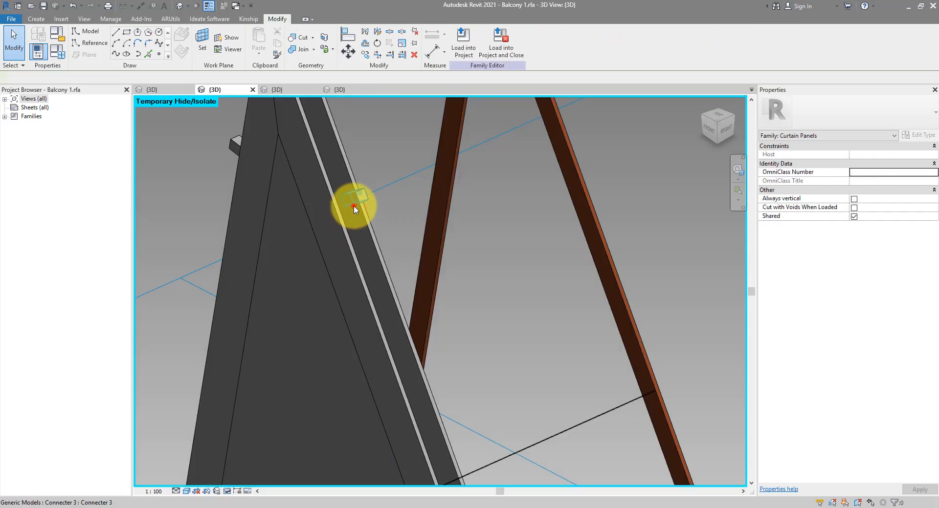
Open the Connecter 3 family for editing and set its box form's positive and negative offsets to 100.
{"action": "left_click", "coordinate": [353, 205]}
{"action": "middle_click_drag", "start_coordinate": [353, 207], "coordinate": [388, 278], "text": "shift"}
{"action": "scroll", "coordinate": [381, 292], "scroll_direction": "up", "scroll_amount": 3}
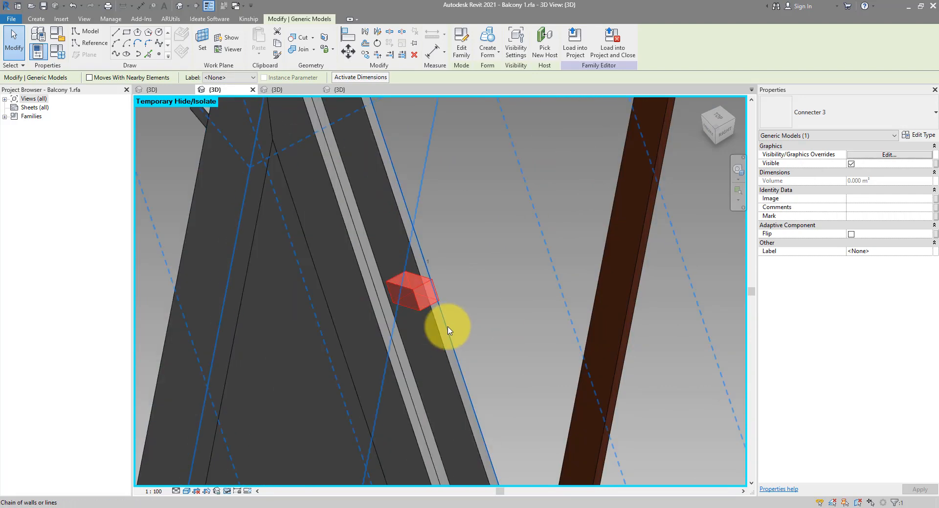
{"action": "scroll", "coordinate": [446, 324], "scroll_direction": "down", "scroll_amount": 5}
{"action": "left_click", "coordinate": [464, 56]}
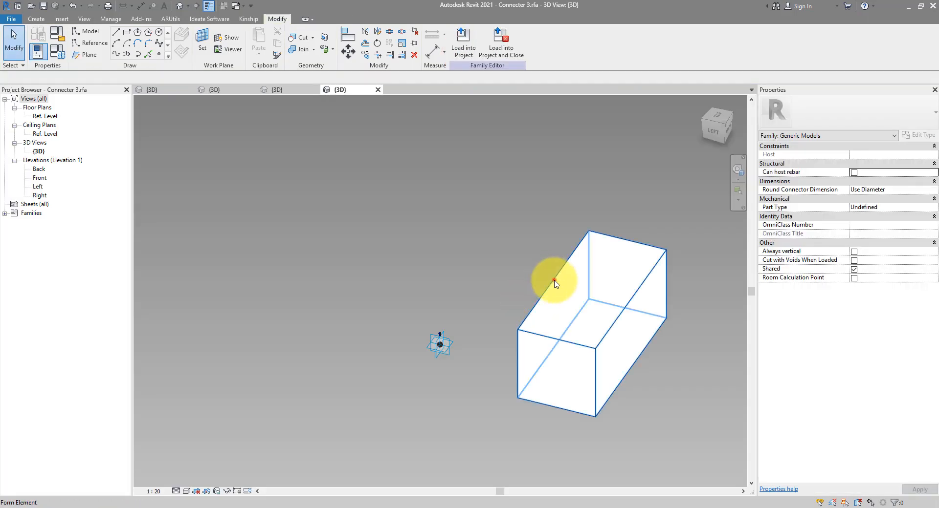
{"action": "left_click", "coordinate": [554, 282]}
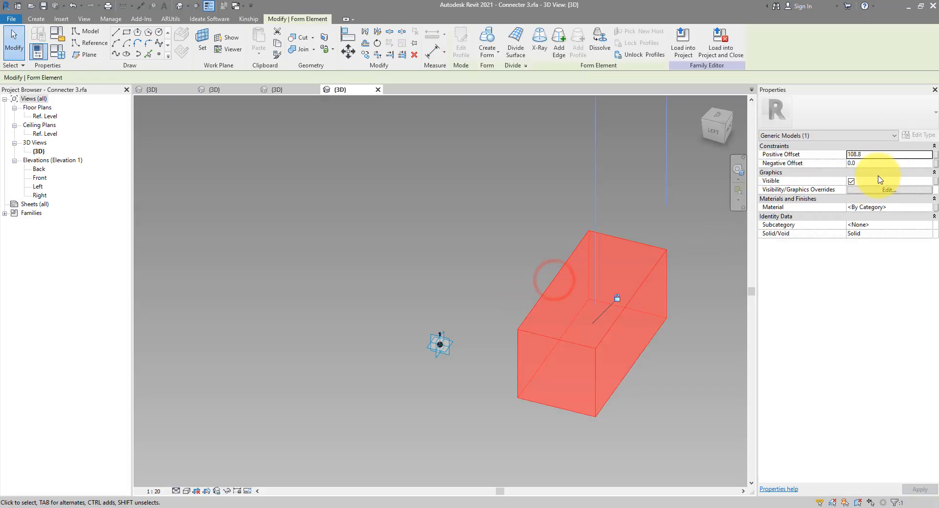
{"action": "left_click", "coordinate": [878, 158]}
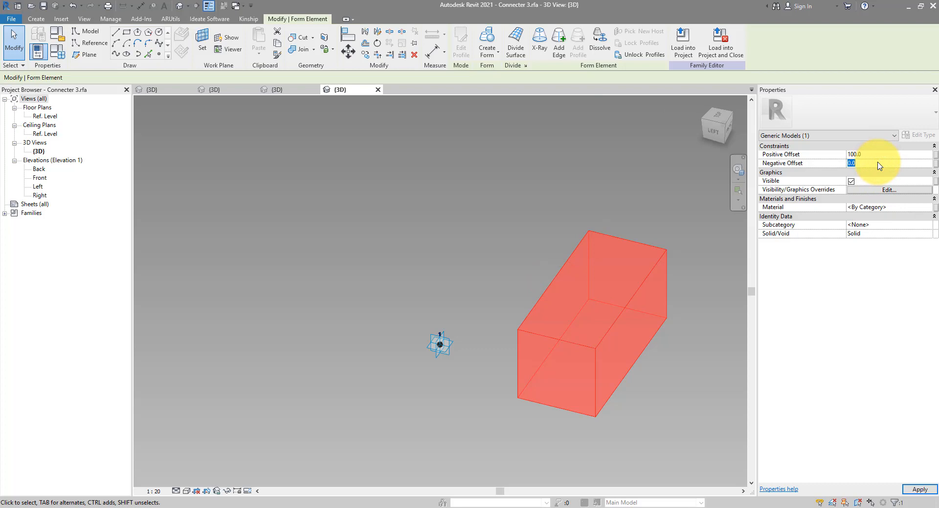
{"action": "left_click", "coordinate": [878, 166]}
{"action": "type", "text": "100"}
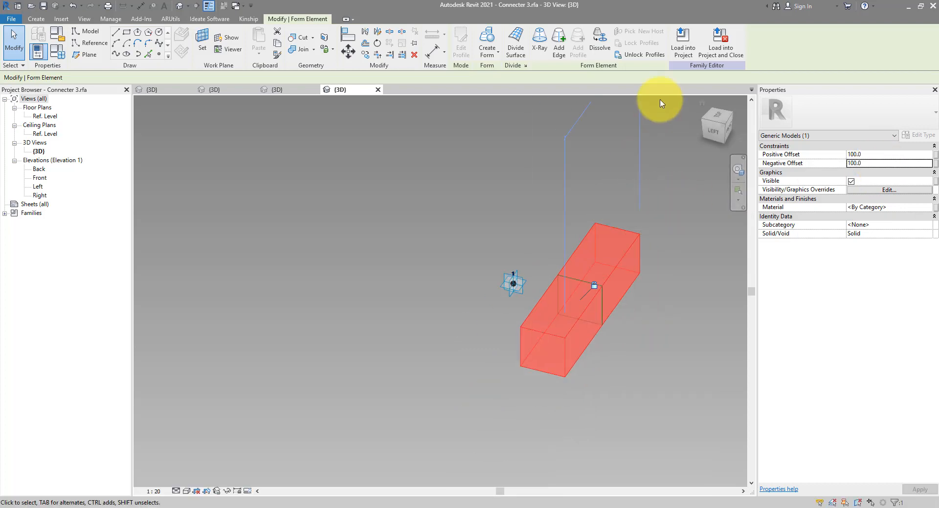
Load the edited Connecter 3 family into Balcony 1.rfa, overwriting the existing version, and inspect the connector on the panel edge.
{"action": "left_click", "coordinate": [682, 47]}
{"action": "left_click", "coordinate": [213, 332]}
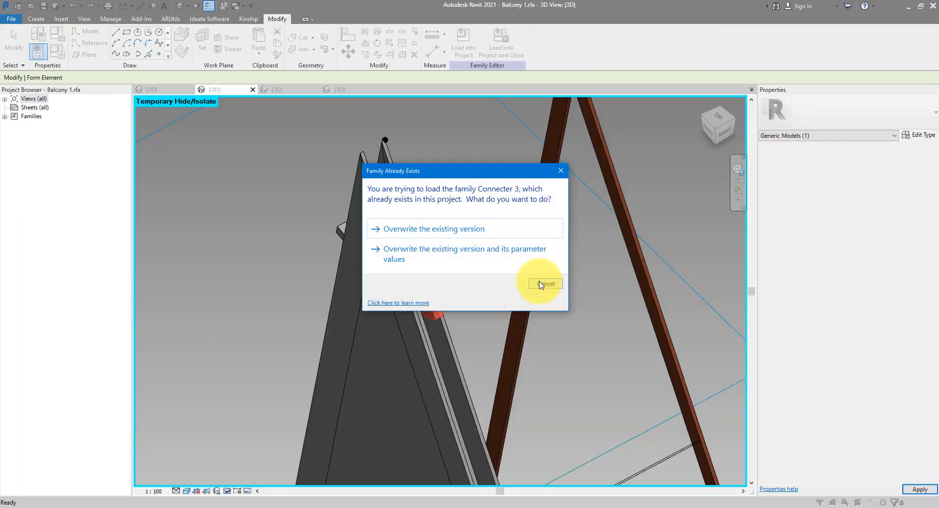
{"action": "key", "text": "Return"}
{"action": "left_click", "coordinate": [433, 310]}
{"action": "scroll", "coordinate": [477, 254], "scroll_direction": "down", "scroll_amount": 4}
{"action": "middle_click_drag", "start_coordinate": [477, 249], "coordinate": [469, 313], "text": "shift"}
{"action": "scroll", "coordinate": [414, 180], "scroll_direction": "up", "scroll_amount": 7}
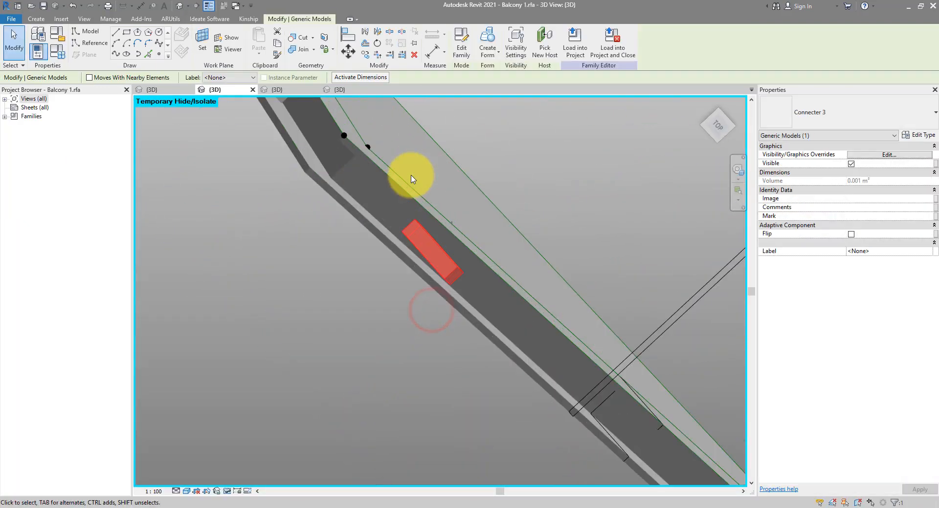
{"action": "left_click", "coordinate": [581, 173]}
{"action": "scroll", "coordinate": [605, 261], "scroll_direction": "down", "scroll_amount": 3}
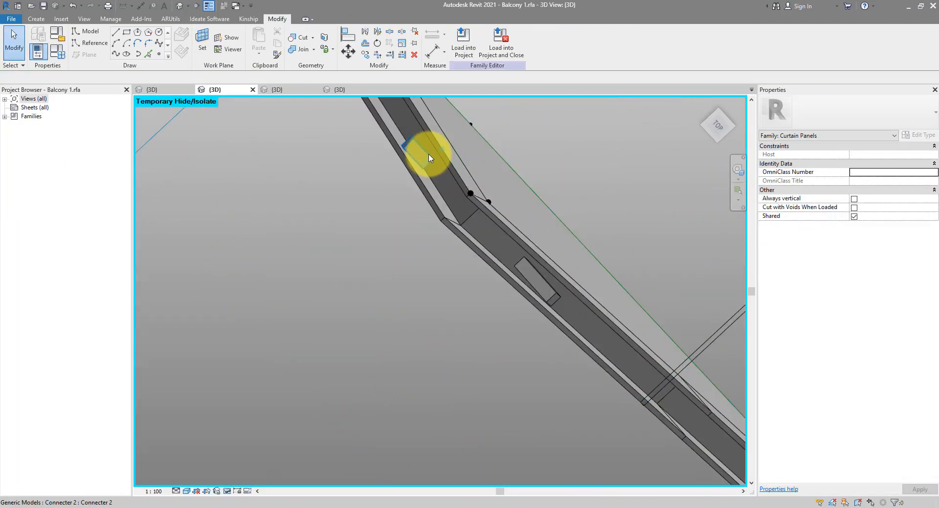
Open the Connecter 2 family for editing and set its box form's positive and negative offsets to 100.
{"action": "left_click", "coordinate": [428, 154]}
{"action": "left_click", "coordinate": [461, 44]}
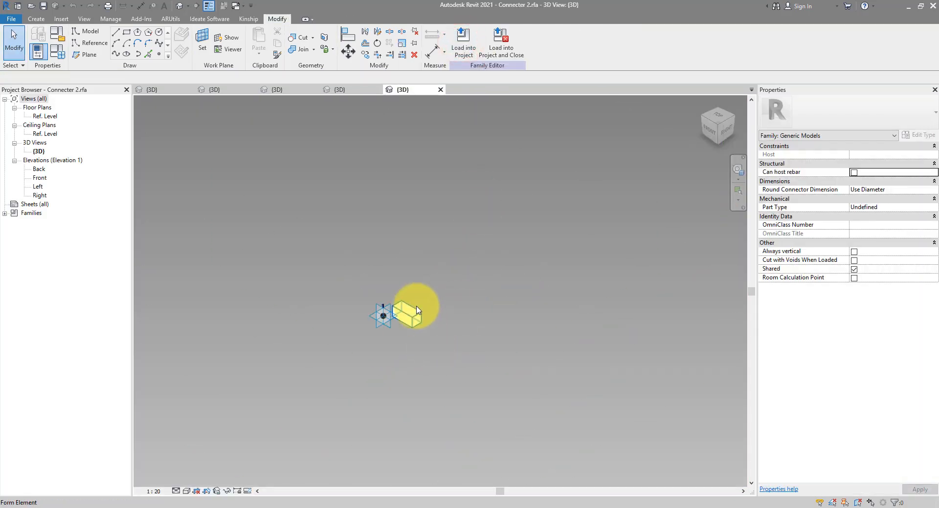
{"action": "left_click", "coordinate": [884, 155]}
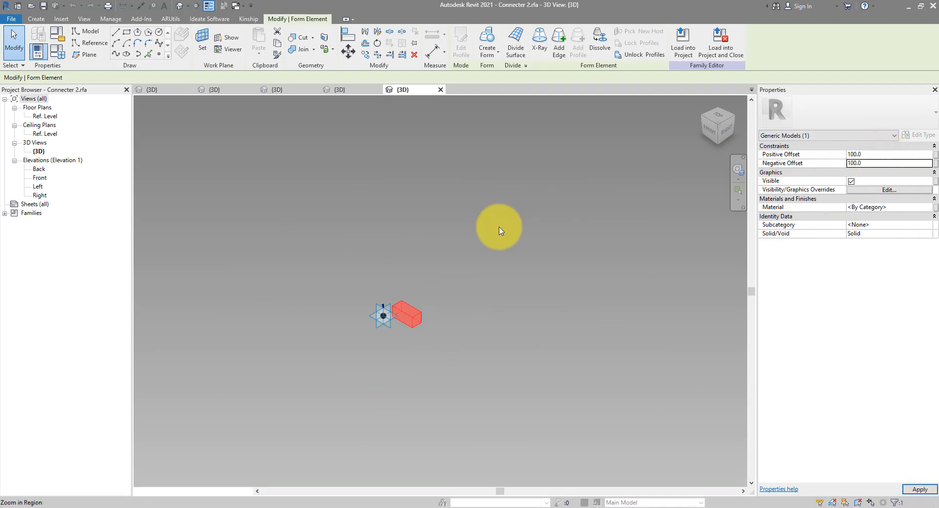
{"action": "left_click", "coordinate": [497, 226]}
Load the edited Connecter 2 family into Balcony 1.rfa, overwriting the existing version.
{"action": "left_click", "coordinate": [463, 45]}
{"action": "left_click", "coordinate": [213, 332]}
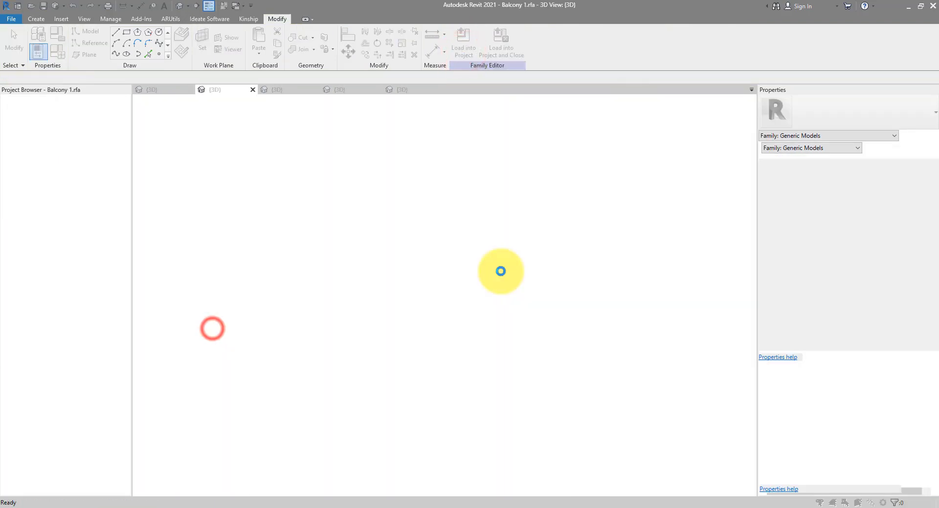
{"action": "left_click", "coordinate": [448, 227]}
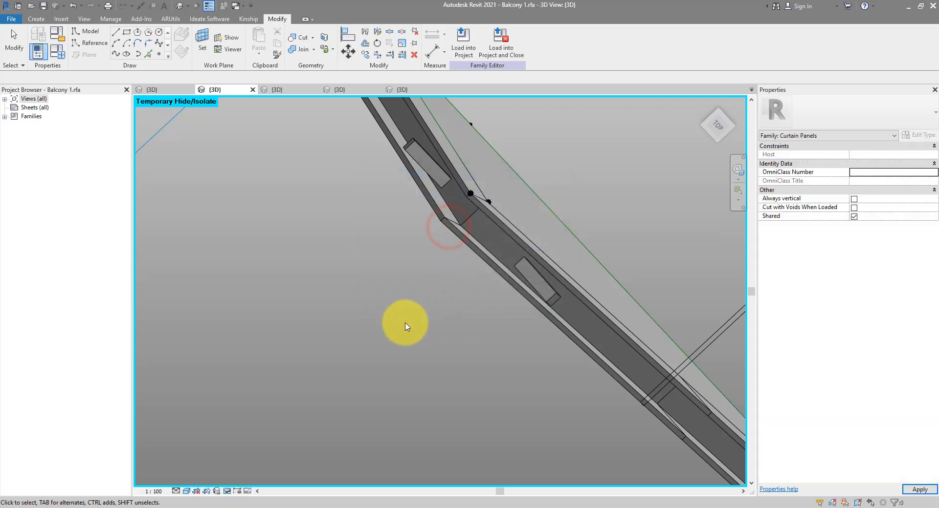
Examine the whole balcony from above and study the support rods in the reference photo stringio (2).jpg.
{"action": "scroll", "coordinate": [424, 326], "scroll_direction": "down", "scroll_amount": 5}
{"action": "middle_click_drag", "start_coordinate": [424, 326], "coordinate": [433, 287], "text": "shift"}
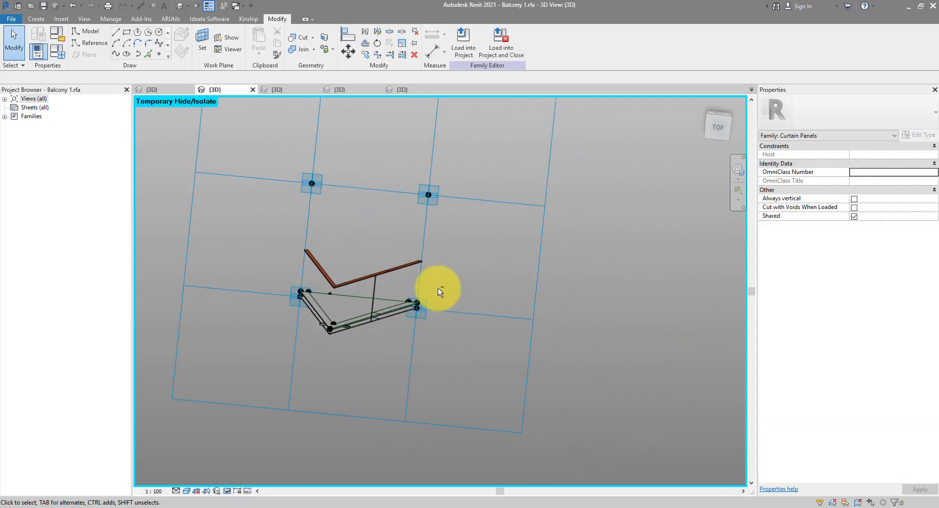
{"action": "scroll", "coordinate": [367, 318], "scroll_direction": "up", "scroll_amount": 4}
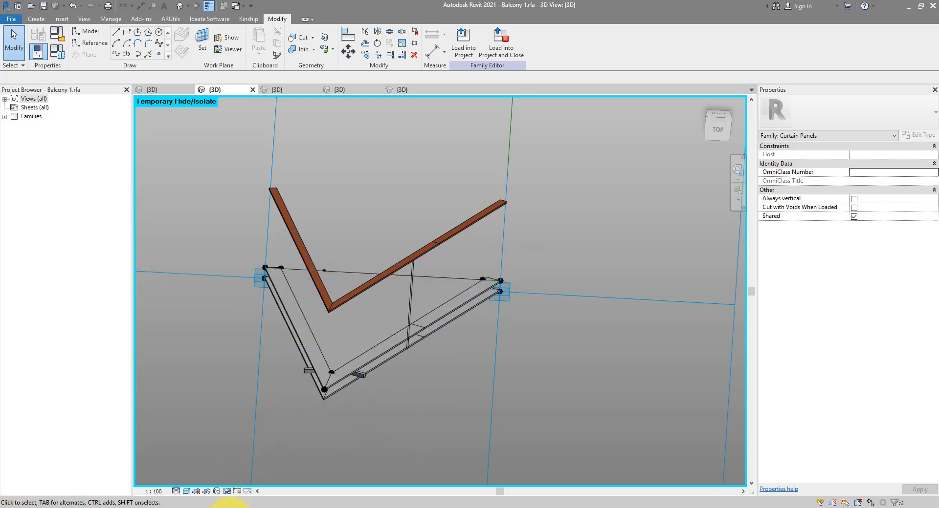
{"action": "mouse_move", "coordinate": [243, 506]}
{"action": "left_click", "coordinate": [346, 491]}
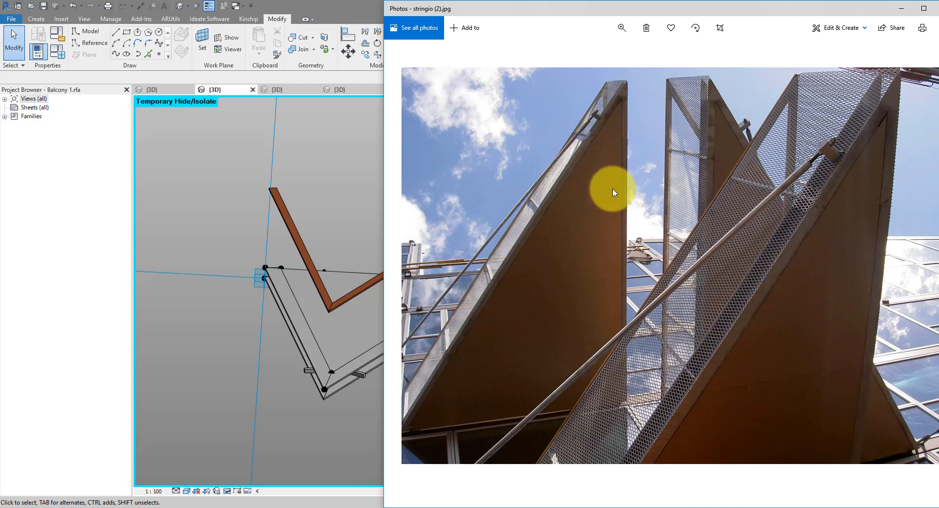
{"action": "left_click", "coordinate": [366, 3]}
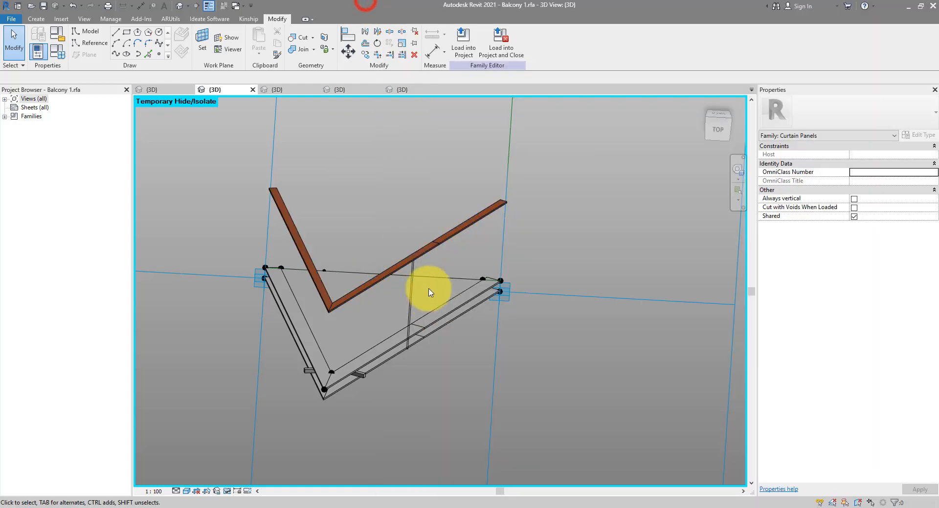
Draw a reference line with 3D snapping on and chaining off, from the far adaptive point on the short side to Connecter 2's outer end.
{"action": "middle_click_drag", "start_coordinate": [416, 290], "coordinate": [489, 373]}
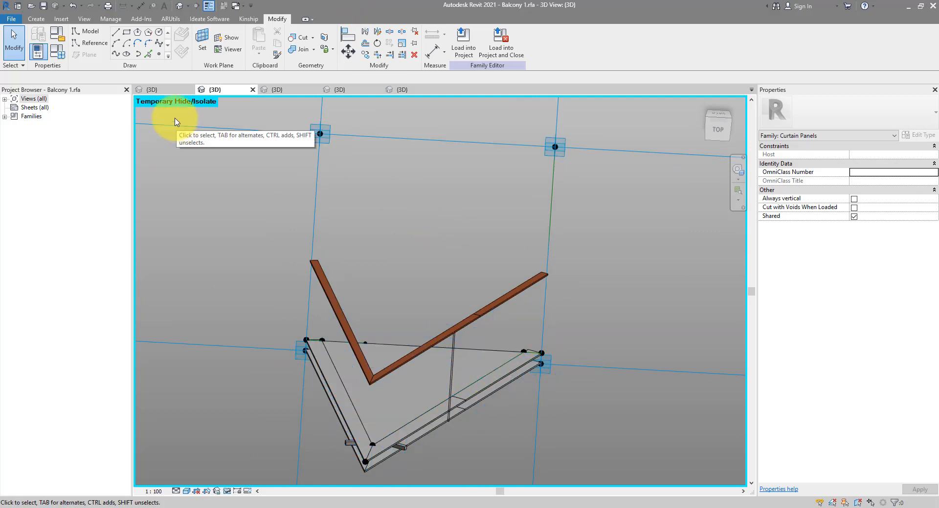
{"action": "left_click", "coordinate": [95, 43]}
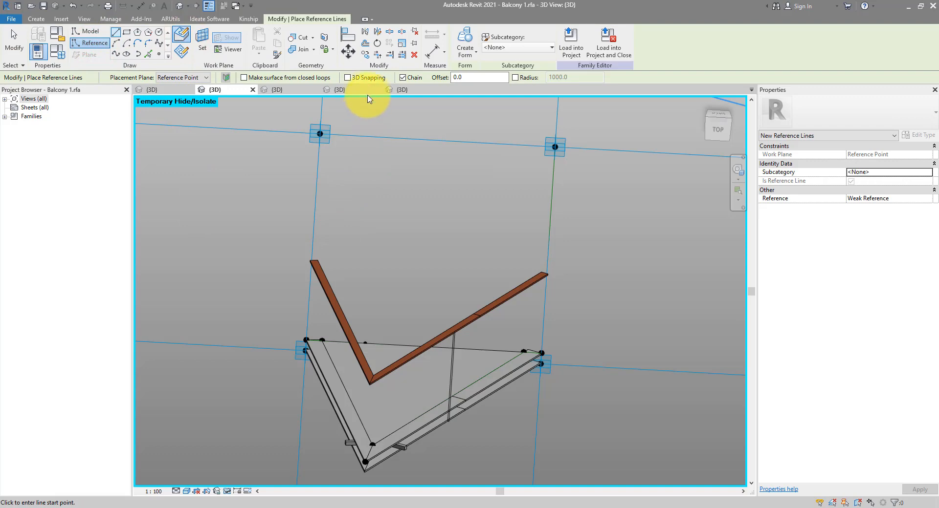
{"action": "left_click", "coordinate": [363, 82]}
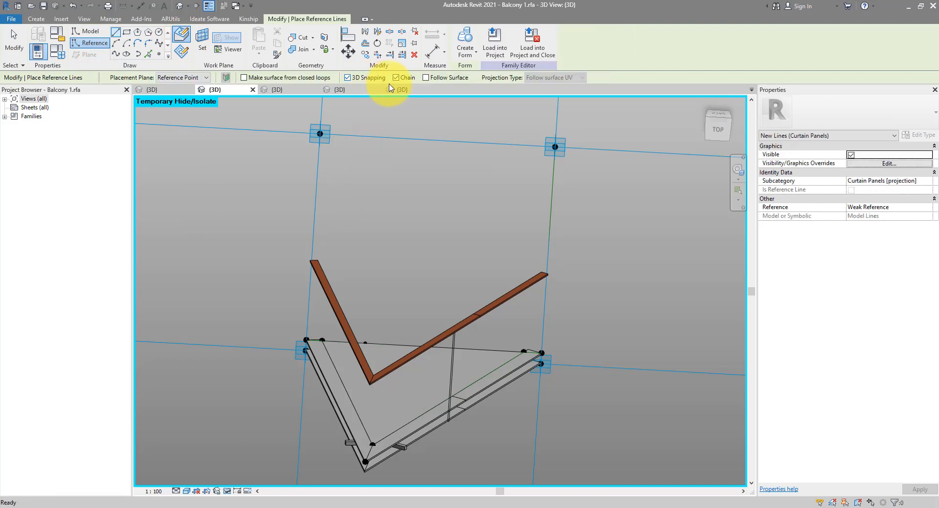
{"action": "left_click", "coordinate": [396, 79]}
{"action": "middle_click_drag", "start_coordinate": [377, 304], "coordinate": [380, 248], "text": "shift"}
{"action": "left_click", "coordinate": [342, 122]}
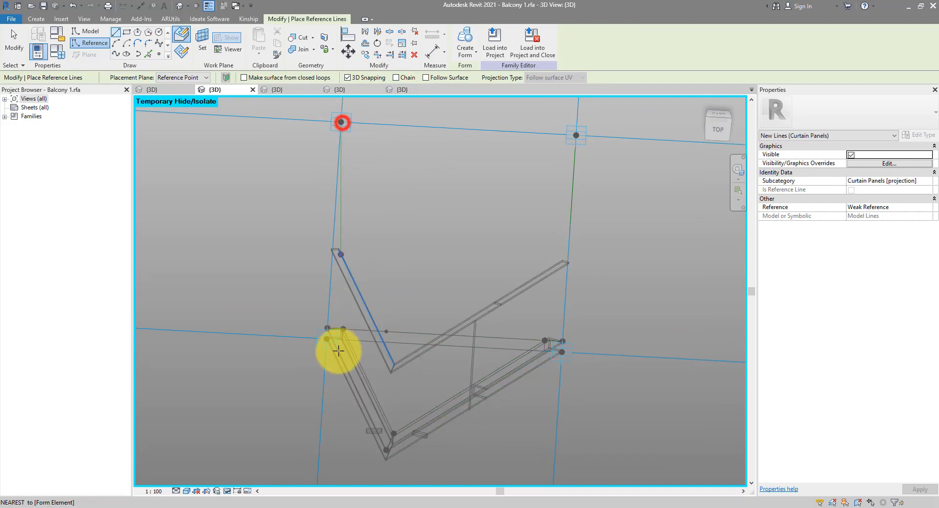
{"action": "scroll", "coordinate": [362, 446], "scroll_direction": "up", "scroll_amount": 5}
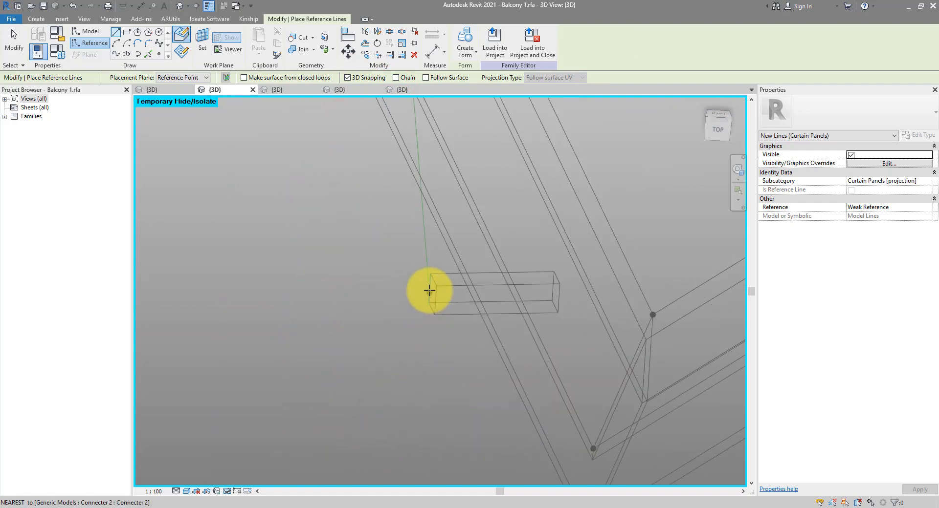
{"action": "left_click", "coordinate": [433, 279]}
{"action": "scroll", "coordinate": [371, 362], "scroll_direction": "down", "scroll_amount": 6}
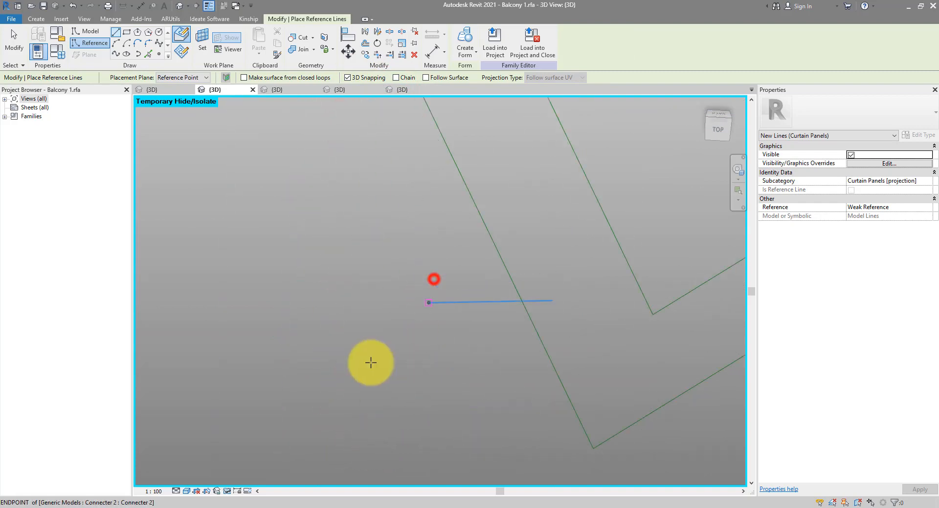
Draw a second reference line from the other far adaptive point to the outer end of Connecter 3.
{"action": "middle_click_drag", "start_coordinate": [482, 222], "coordinate": [448, 297]}
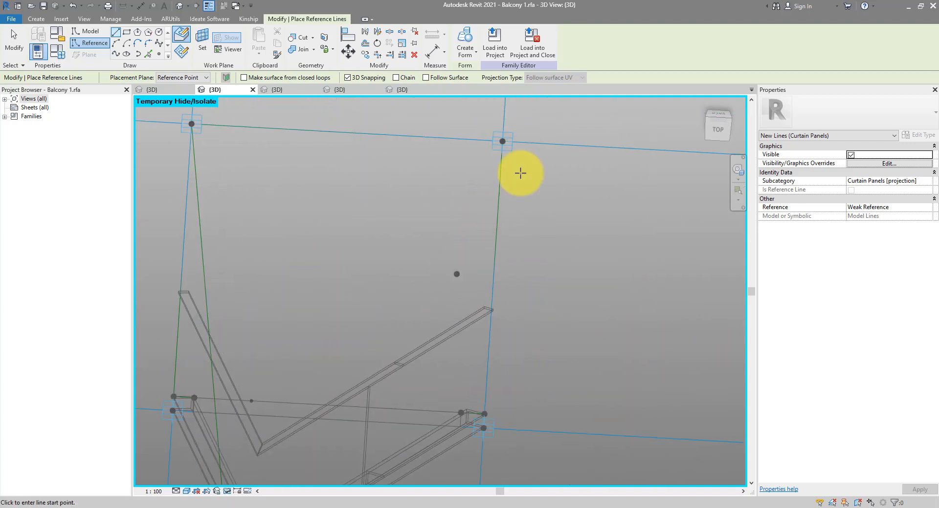
{"action": "left_click", "coordinate": [503, 142]}
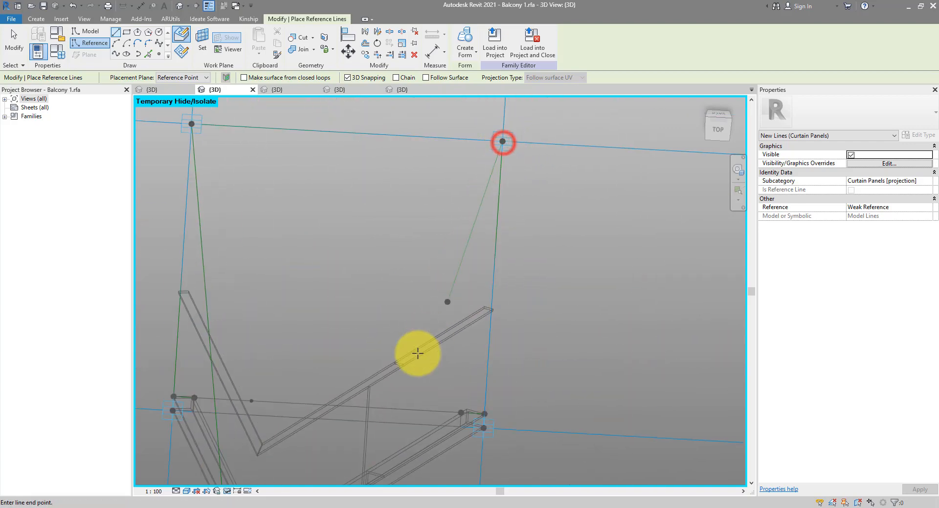
{"action": "scroll", "coordinate": [457, 210], "scroll_direction": "up", "scroll_amount": 3}
{"action": "scroll", "coordinate": [357, 396], "scroll_direction": "up", "scroll_amount": 3}
{"action": "scroll", "coordinate": [358, 396], "scroll_direction": "up", "scroll_amount": 2}
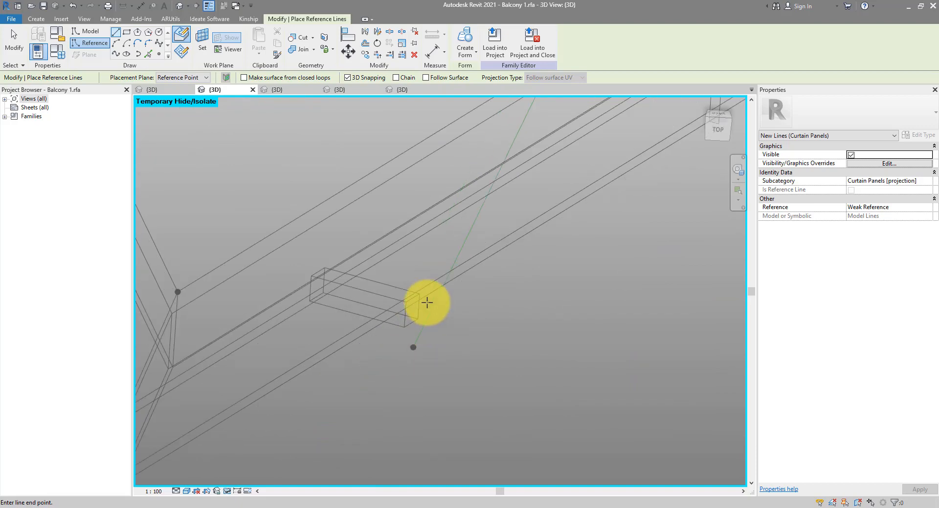
{"action": "left_click", "coordinate": [415, 297]}
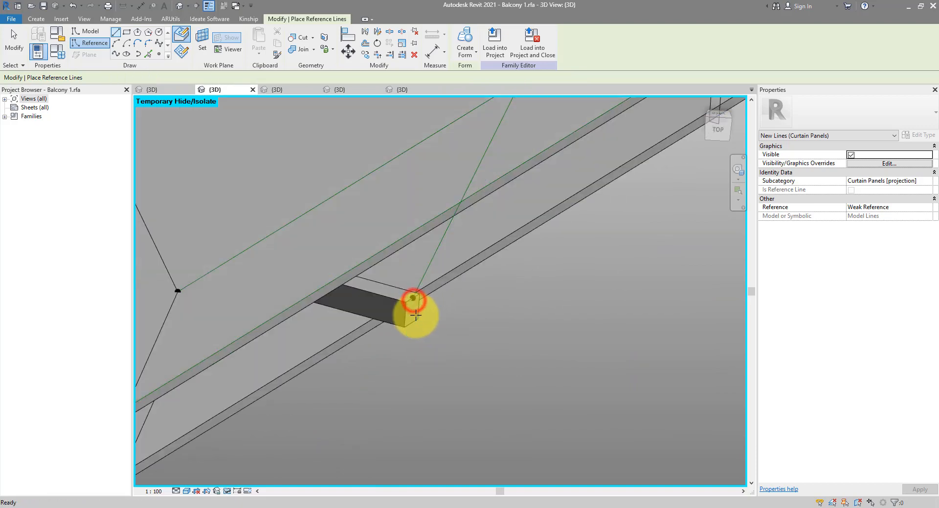
{"action": "key", "text": "Escape"}
{"action": "key", "text": "Escape"}
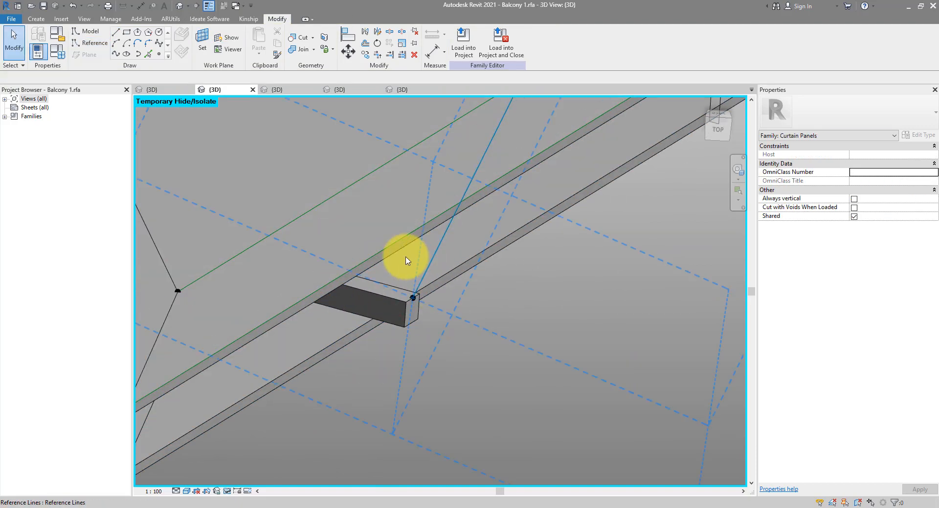
Check how the support rod meets its connector in the reference photo stringio (2).jpg.
{"action": "mouse_move", "coordinate": [250, 504]}
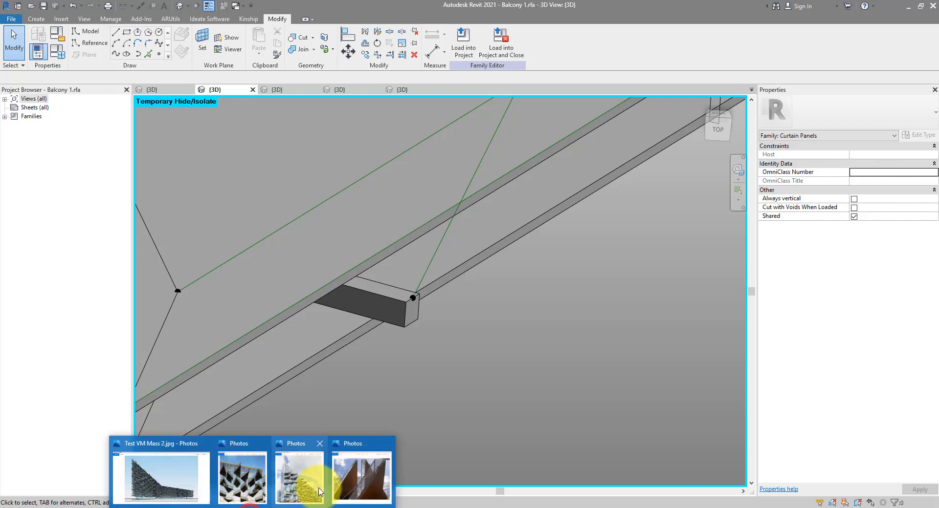
{"action": "left_click", "coordinate": [361, 486]}
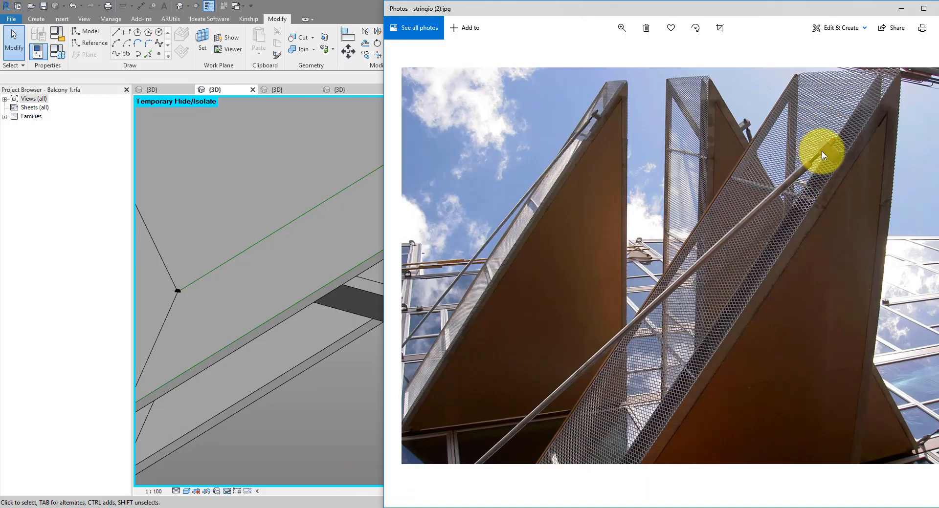
{"action": "left_click", "coordinate": [324, 21]}
Place two reference points on each of the two support-rod reference lines, one near each end.
{"action": "scroll", "coordinate": [492, 352], "scroll_direction": "down", "scroll_amount": 5}
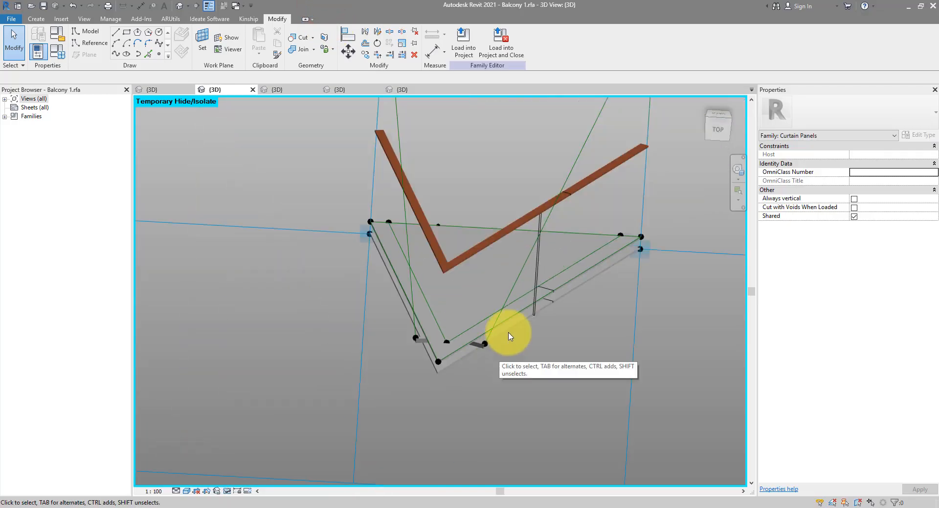
{"action": "middle_click_drag", "start_coordinate": [604, 167], "coordinate": [558, 325]}
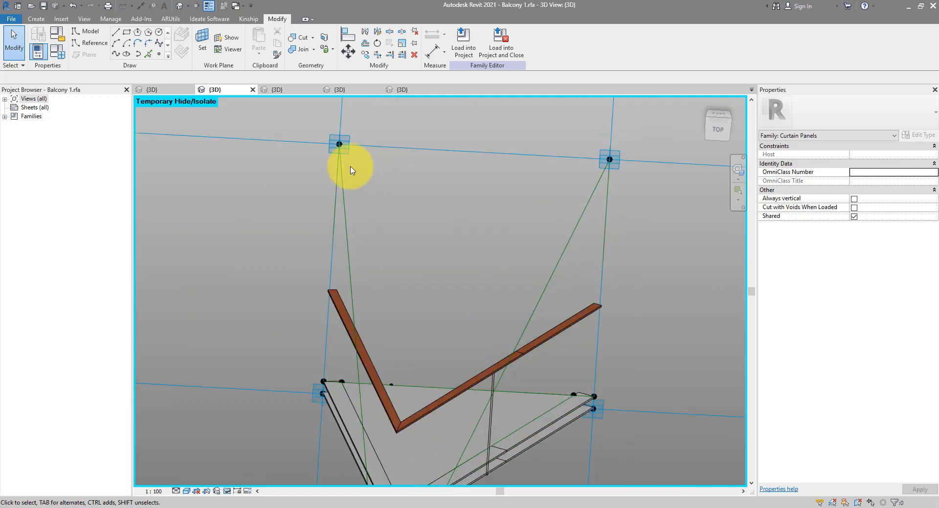
{"action": "left_click", "coordinate": [159, 47]}
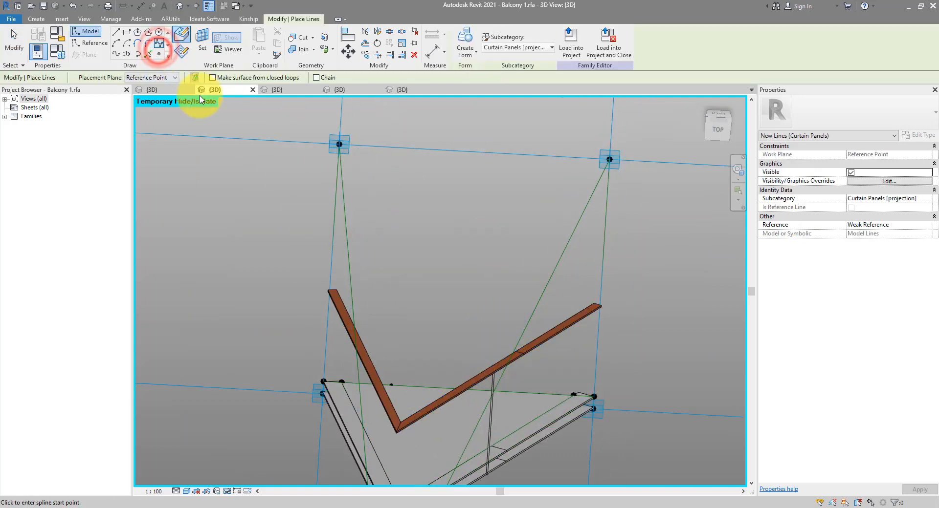
{"action": "left_click", "coordinate": [159, 52]}
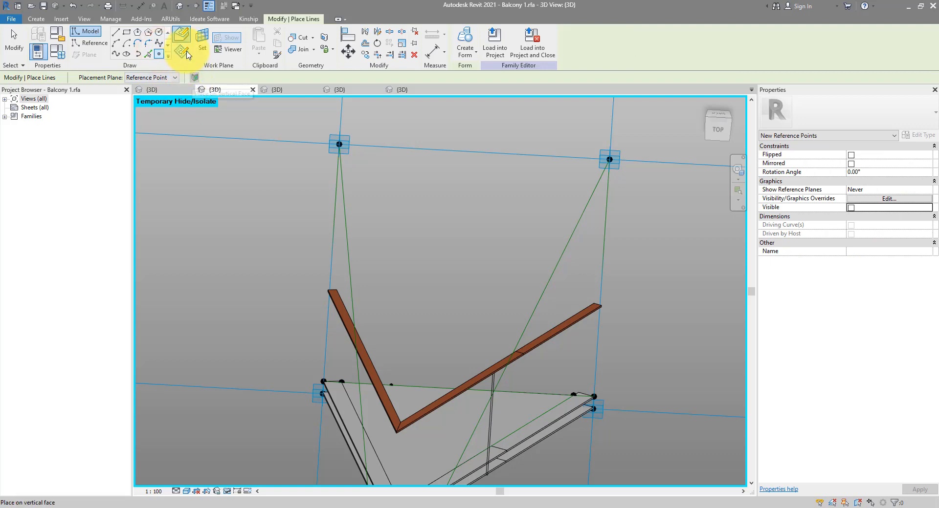
{"action": "left_click", "coordinate": [342, 186]}
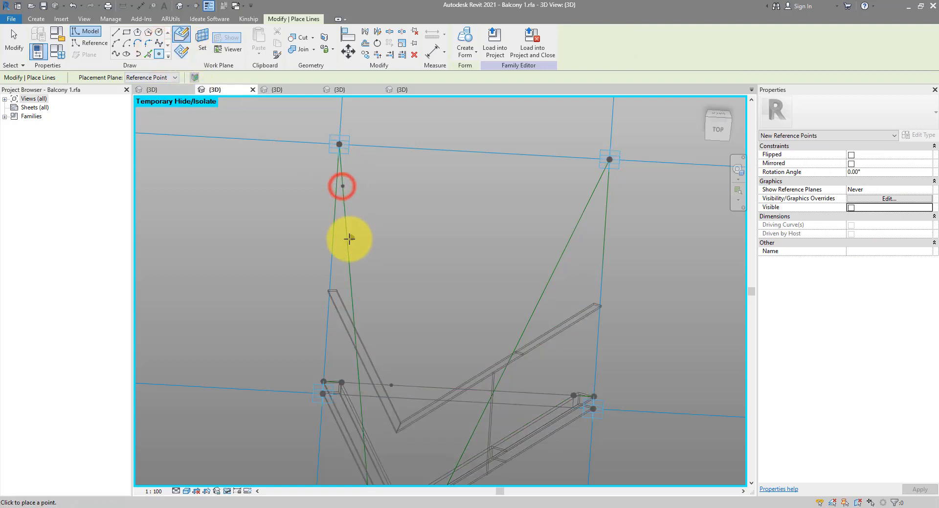
{"action": "left_click", "coordinate": [342, 332]}
{"action": "left_click", "coordinate": [360, 411]}
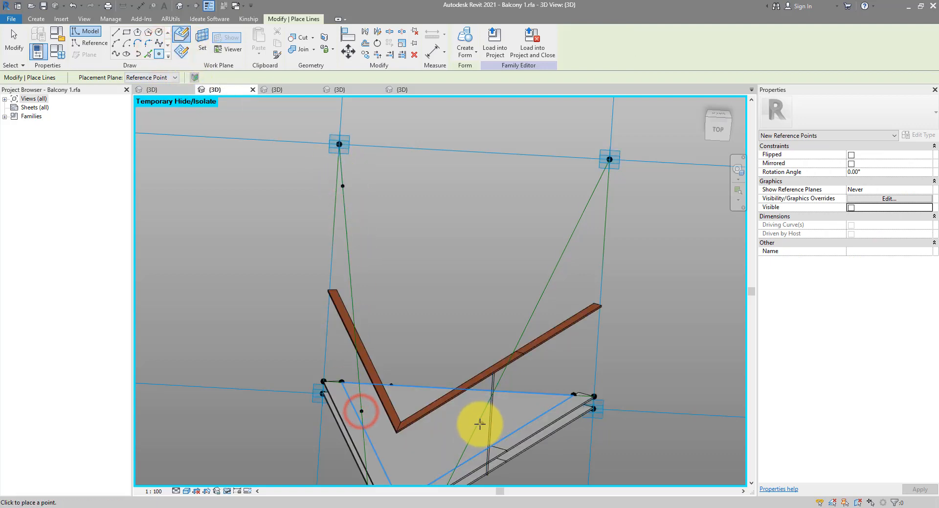
{"action": "left_click", "coordinate": [477, 425]}
{"action": "left_click", "coordinate": [575, 227]}
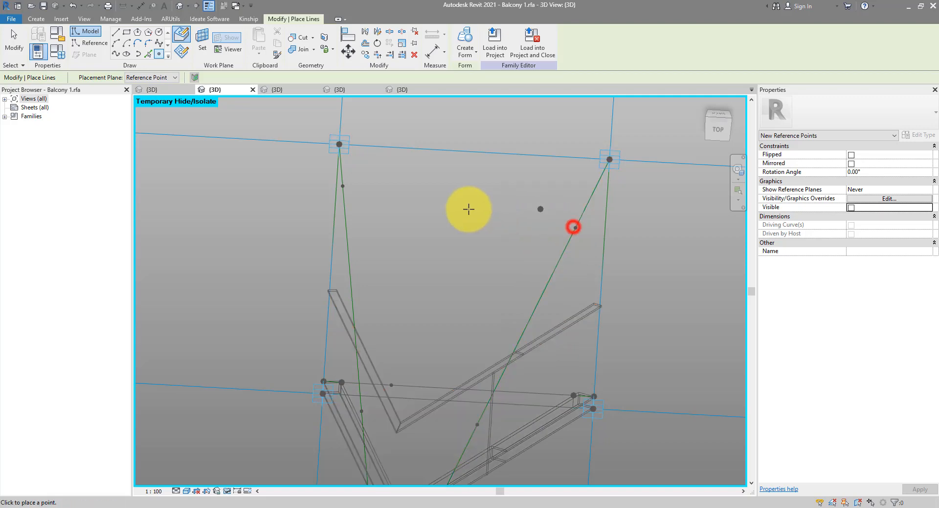
{"action": "key", "text": "Escape"}
{"action": "key", "text": "Escape"}
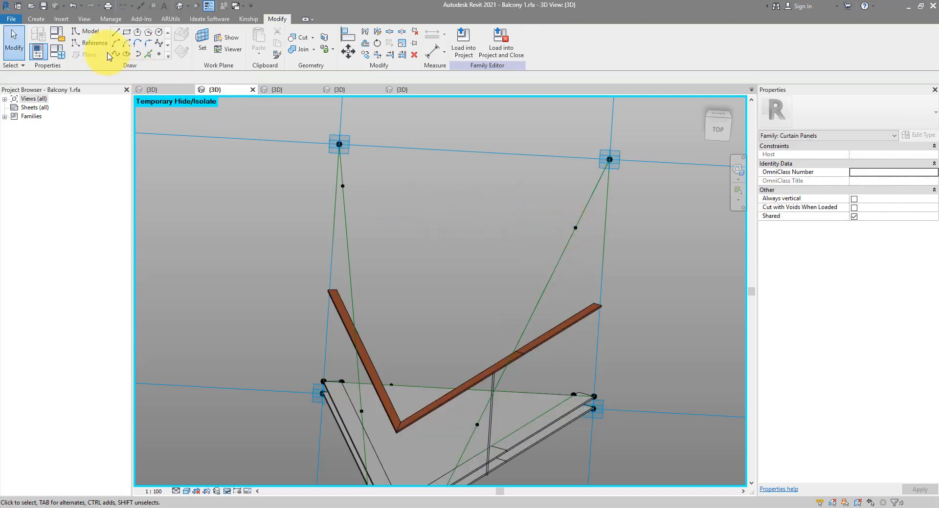
Draw a reference circle of radius about 368 on the work plane of the short-side rod line's upper point, and make its radius dimension permanent.
{"action": "left_click", "coordinate": [93, 43]}
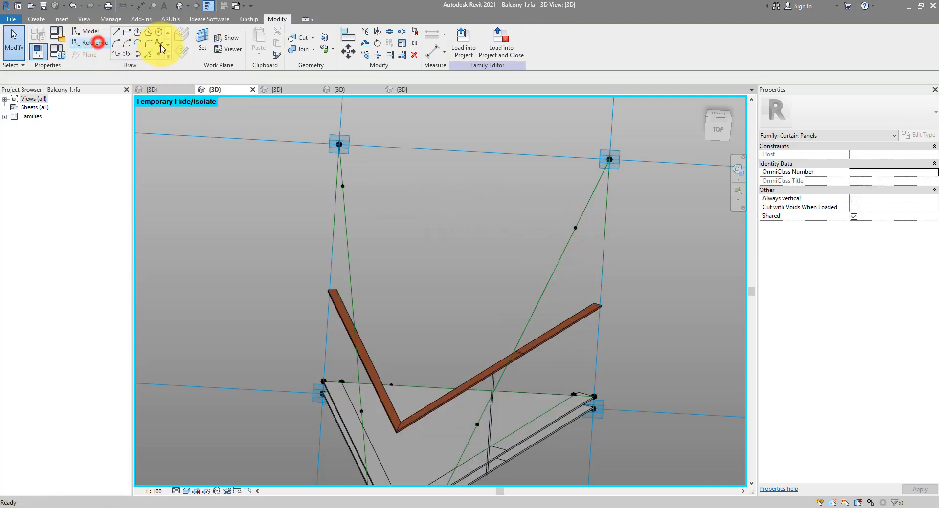
{"action": "left_click", "coordinate": [158, 32]}
{"action": "left_click", "coordinate": [182, 51]}
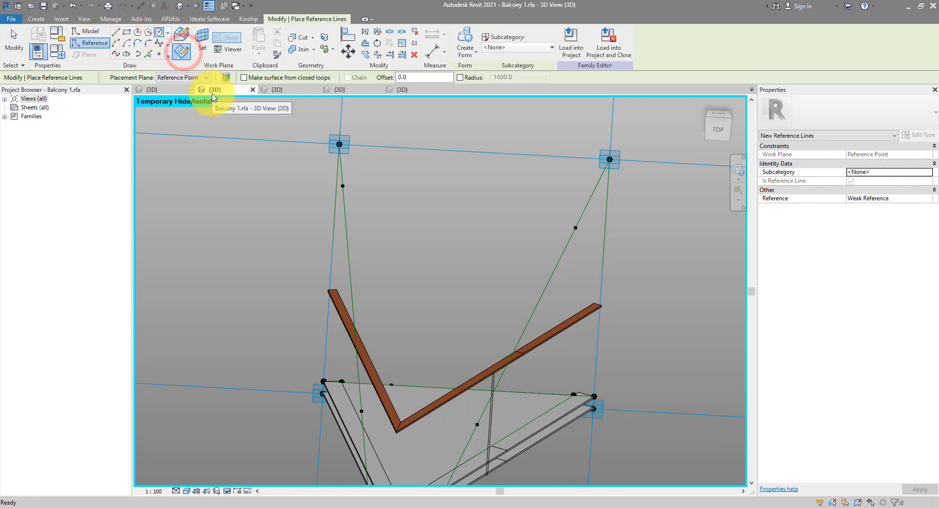
{"action": "left_click", "coordinate": [203, 49]}
{"action": "left_click", "coordinate": [342, 185]}
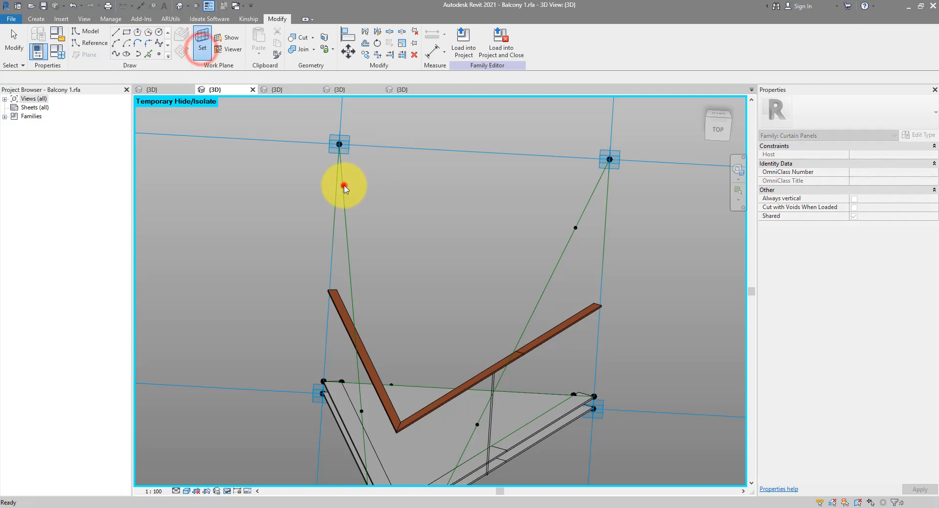
{"action": "left_click", "coordinate": [342, 186]}
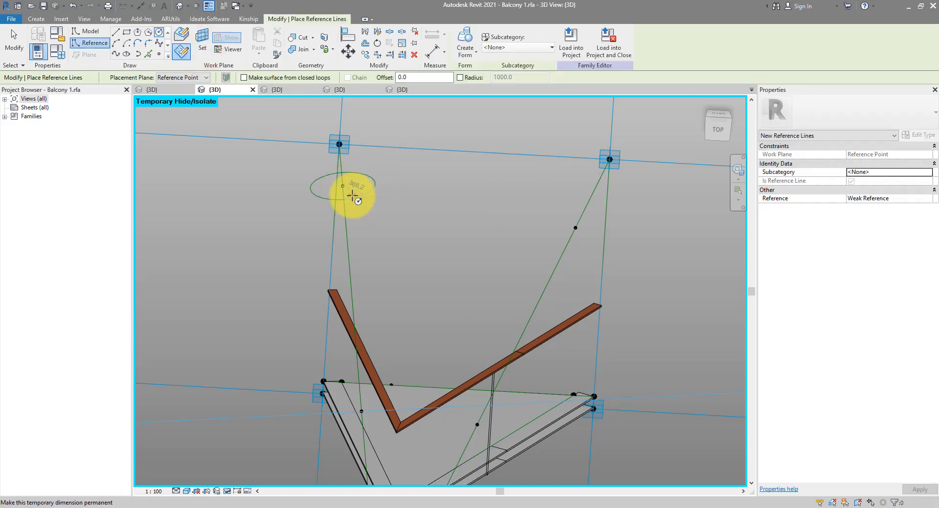
{"action": "left_click", "coordinate": [352, 196]}
{"action": "middle_click_drag", "start_coordinate": [373, 243], "coordinate": [362, 215]}
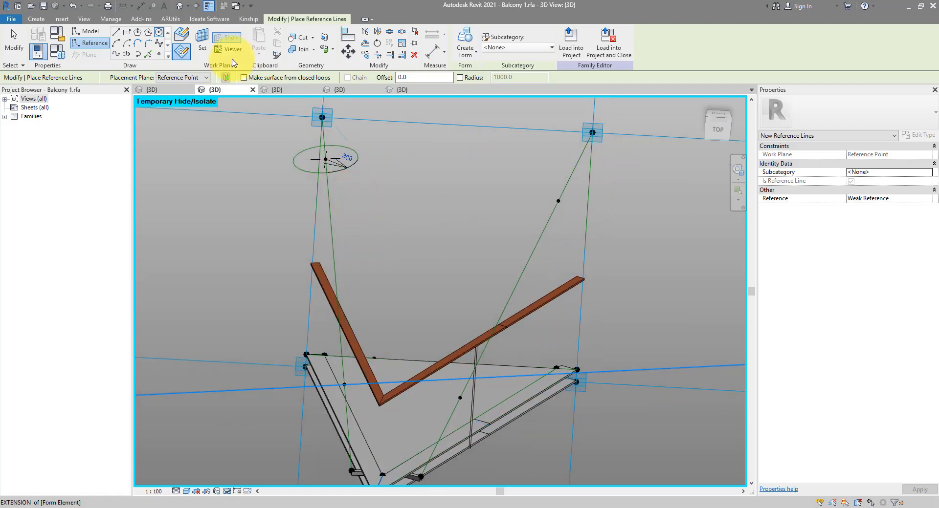
Draw a reference circle of radius about 544 on the short-side rod line's lower point, keeping its radius dimension.
{"action": "left_click", "coordinate": [206, 50]}
{"action": "left_click", "coordinate": [344, 384]}
{"action": "left_click", "coordinate": [344, 385]}
{"action": "left_click", "coordinate": [368, 367]}
{"action": "left_click", "coordinate": [357, 397]}
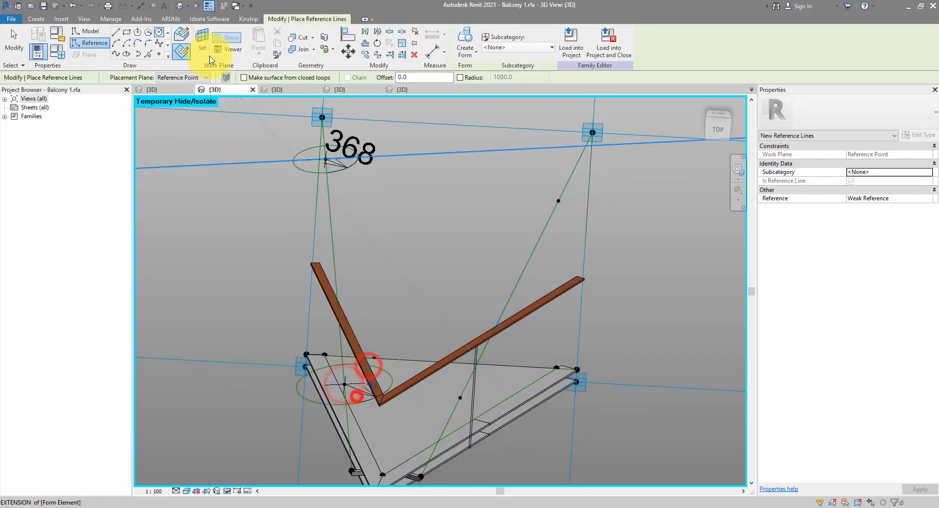
Draw a reference circle of radius about 333 on the upper point of Connecter 3's rod line, with a permanent radius dimension.
{"action": "left_click", "coordinate": [202, 47]}
{"action": "left_click", "coordinate": [558, 201]}
{"action": "left_click", "coordinate": [559, 201]}
{"action": "left_click", "coordinate": [546, 184]}
{"action": "left_click", "coordinate": [564, 213]}
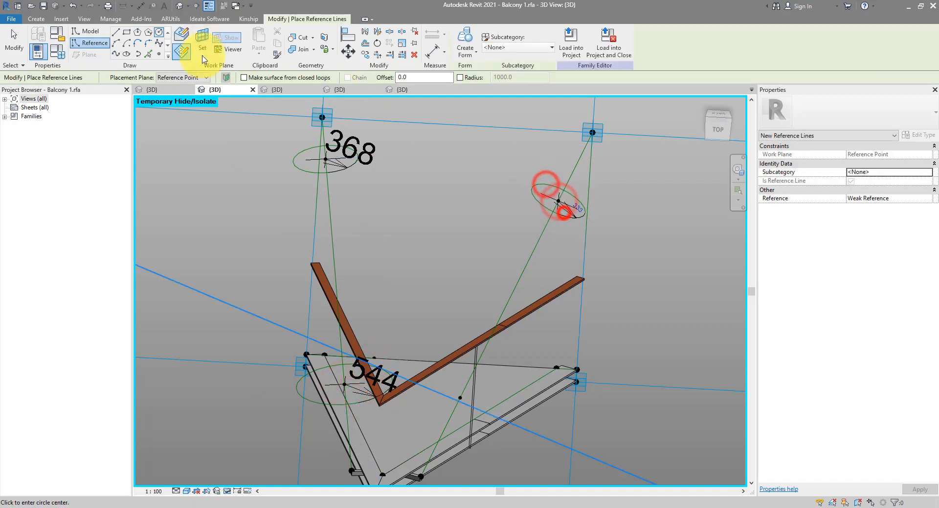
Draw a reference circle of radius about 460 on the lower point of Connecter 3's rod line, with a permanent radius dimension.
{"action": "left_click", "coordinate": [203, 48]}
{"action": "left_click", "coordinate": [460, 398]}
{"action": "left_click", "coordinate": [459, 398]}
{"action": "left_click", "coordinate": [468, 415]}
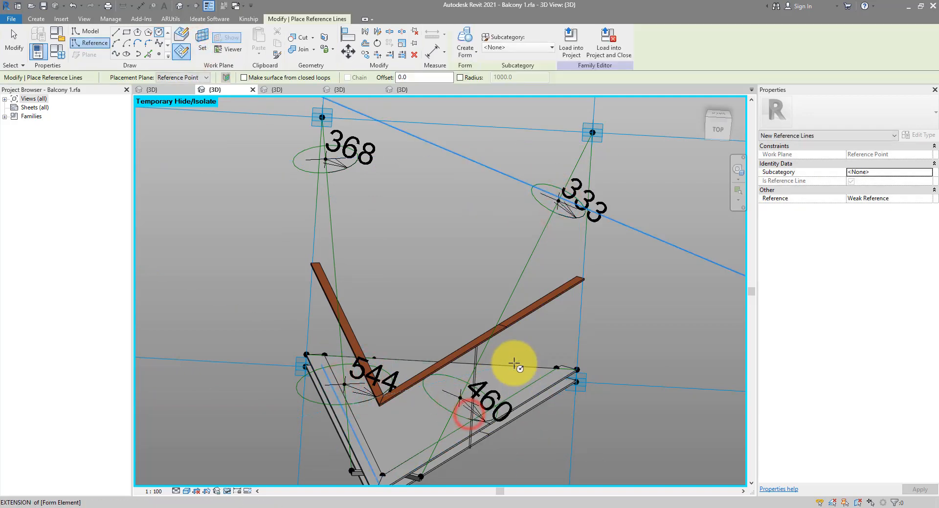
{"action": "key", "text": "Escape"}
{"action": "key", "text": "Escape"}
Label all four circle radius dimensions with a new type family parameter named Cable_radius.
{"action": "left_click", "coordinate": [339, 165]}
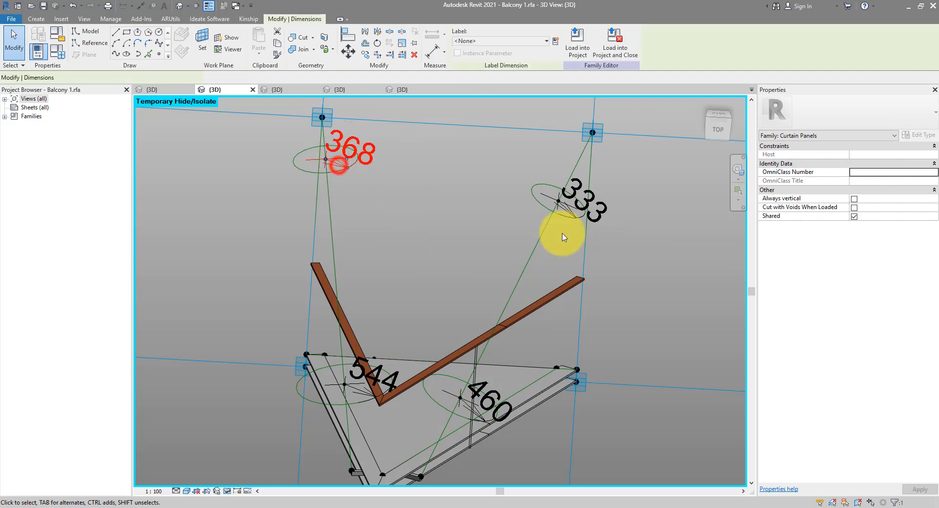
{"action": "left_click", "coordinate": [563, 204], "text": "ctrl"}
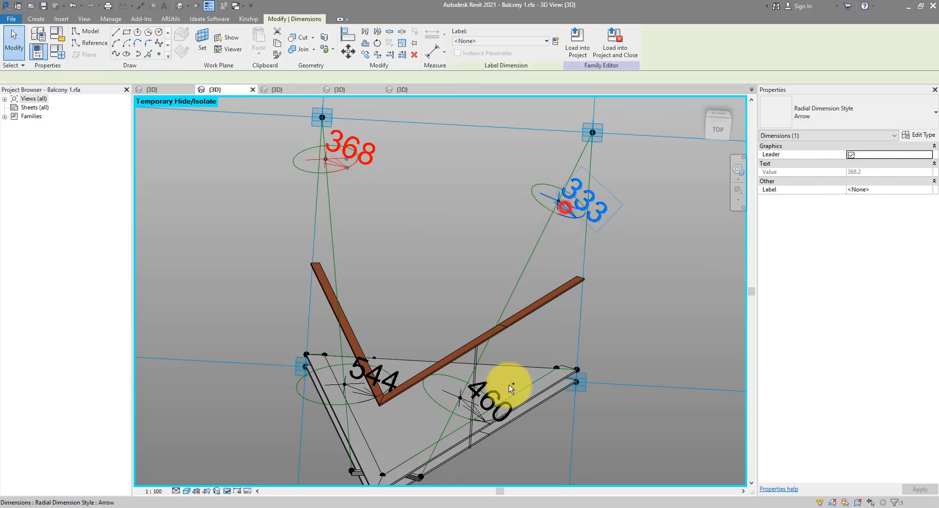
{"action": "left_click", "coordinate": [468, 404], "text": "ctrl"}
{"action": "left_click", "coordinate": [348, 385], "text": "ctrl"}
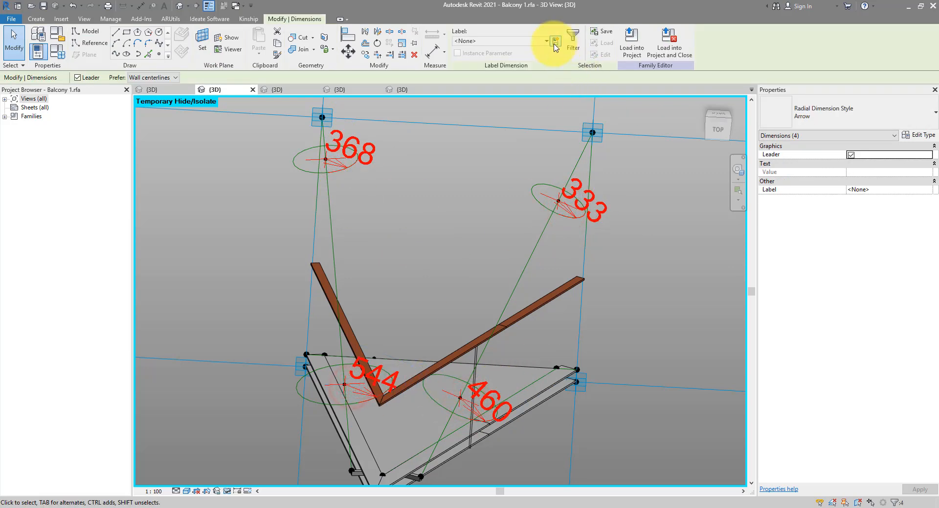
{"action": "left_click", "coordinate": [555, 42]}
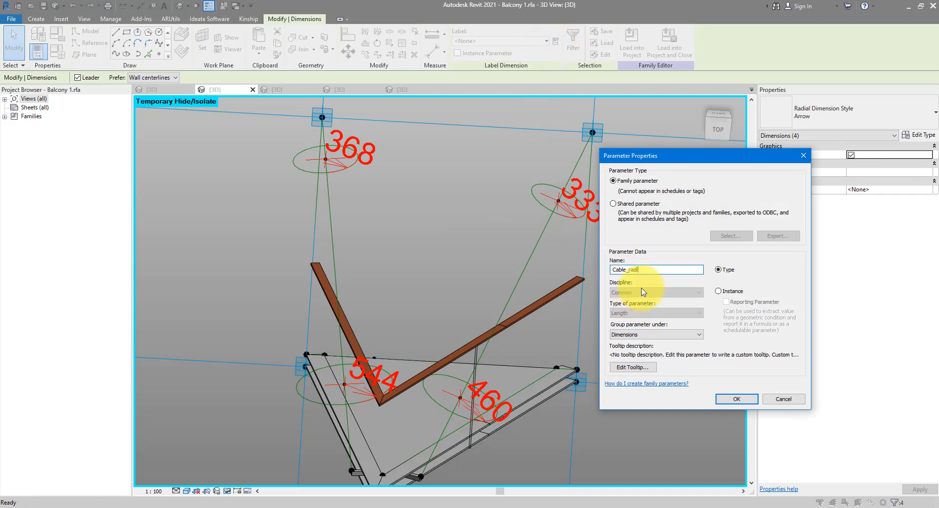
{"action": "left_click", "coordinate": [722, 400]}
Set the Cable_radius parameter to 10 in the family types and clear the dimension selection.
{"action": "left_click", "coordinate": [58, 53]}
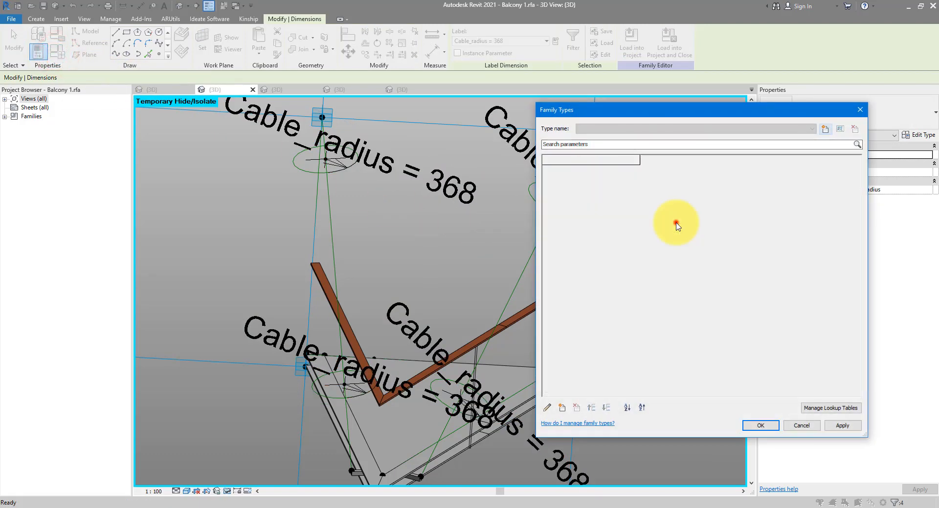
{"action": "left_click", "coordinate": [677, 223]}
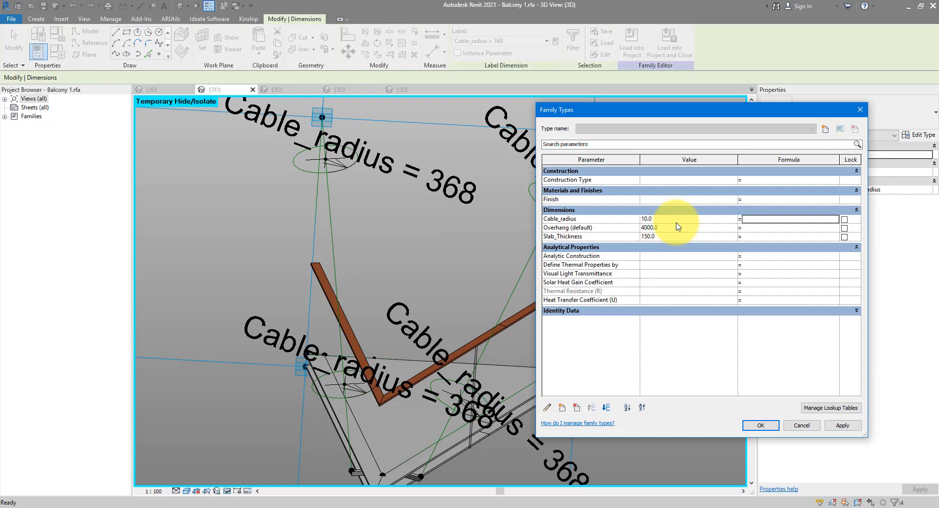
{"action": "key", "text": "Return"}
{"action": "left_click", "coordinate": [476, 210]}
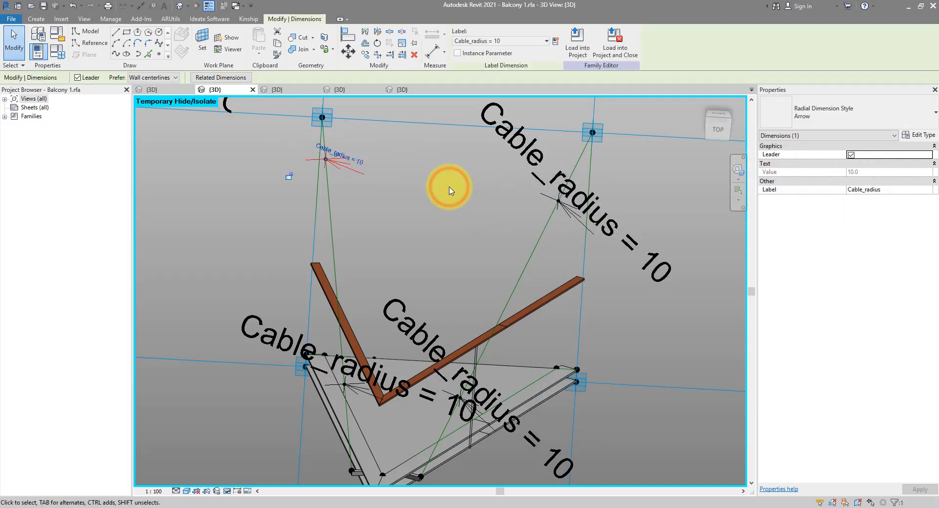
{"action": "right_click", "coordinate": [409, 182]}
{"action": "left_click", "coordinate": [518, 14]}
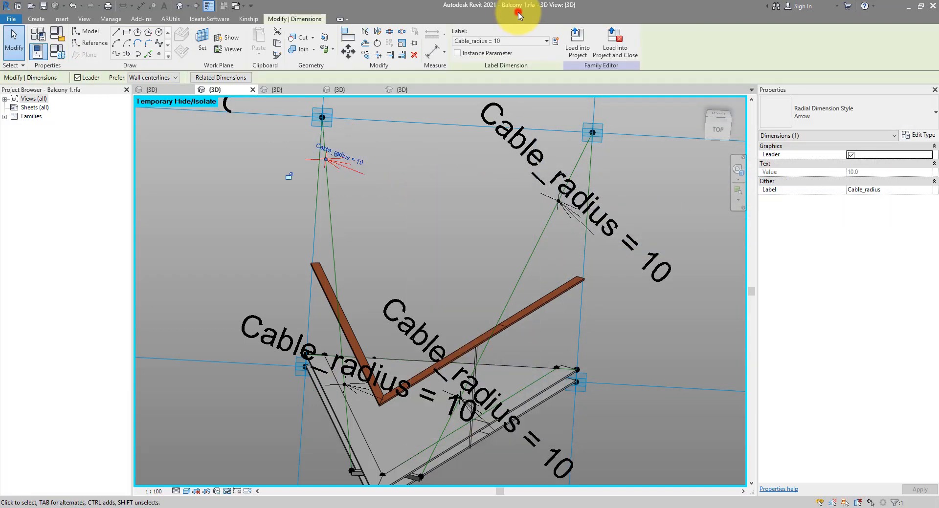
{"action": "left_click", "coordinate": [422, 149]}
Create a solid form between the two reference circles on the short-side rod line.
{"action": "scroll", "coordinate": [325, 163], "scroll_direction": "up", "scroll_amount": 8}
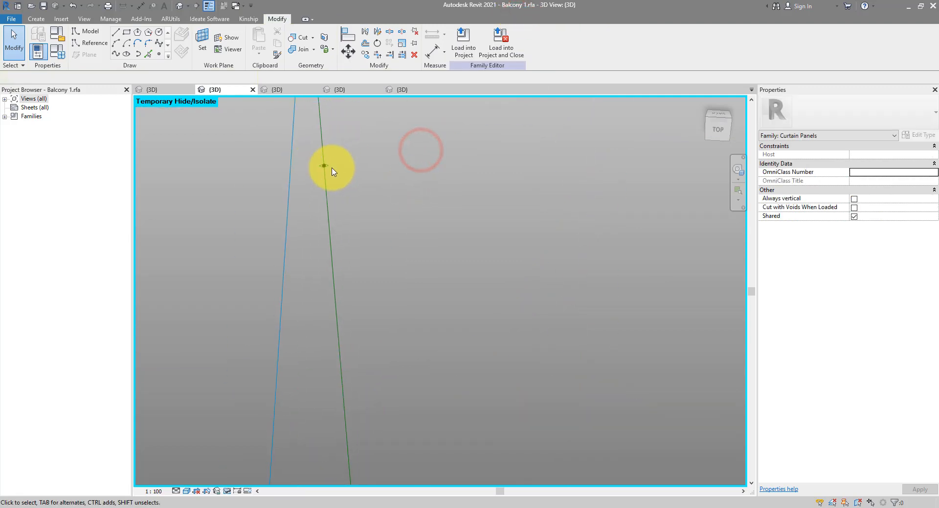
{"action": "left_click", "coordinate": [306, 159]}
{"action": "scroll", "coordinate": [352, 247], "scroll_direction": "down", "scroll_amount": 6}
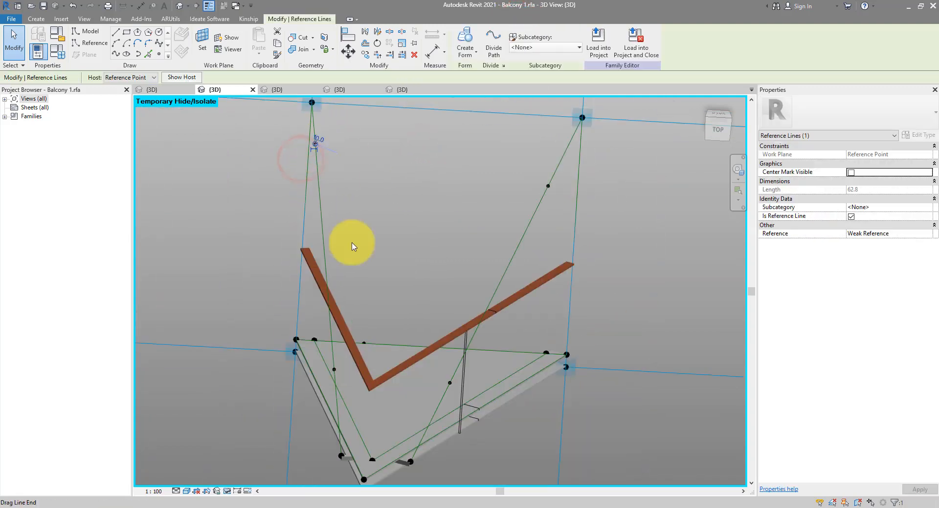
{"action": "scroll", "coordinate": [378, 381], "scroll_direction": "up", "scroll_amount": 5}
{"action": "left_click", "coordinate": [435, 291]}
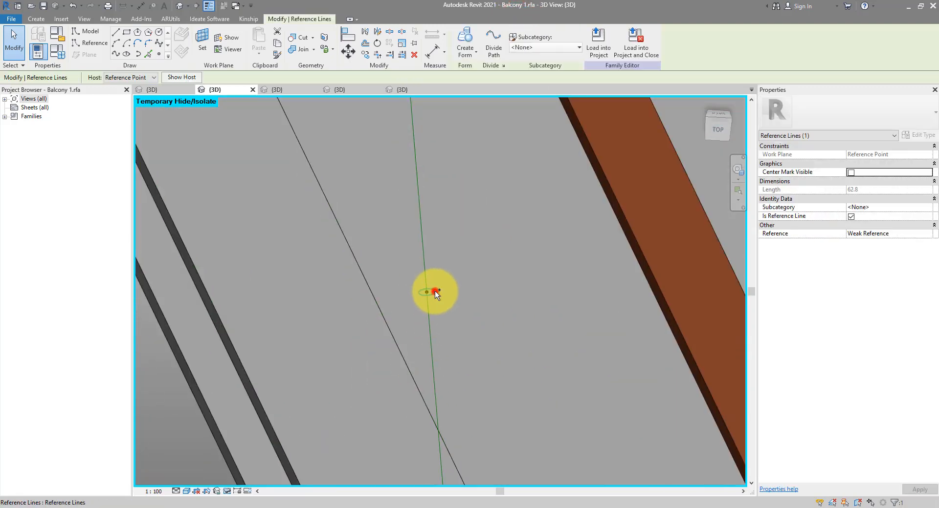
{"action": "scroll", "coordinate": [393, 368], "scroll_direction": "down", "scroll_amount": 3}
{"action": "scroll", "coordinate": [393, 367], "scroll_direction": "down", "scroll_amount": 3}
{"action": "left_click", "coordinate": [466, 28]}
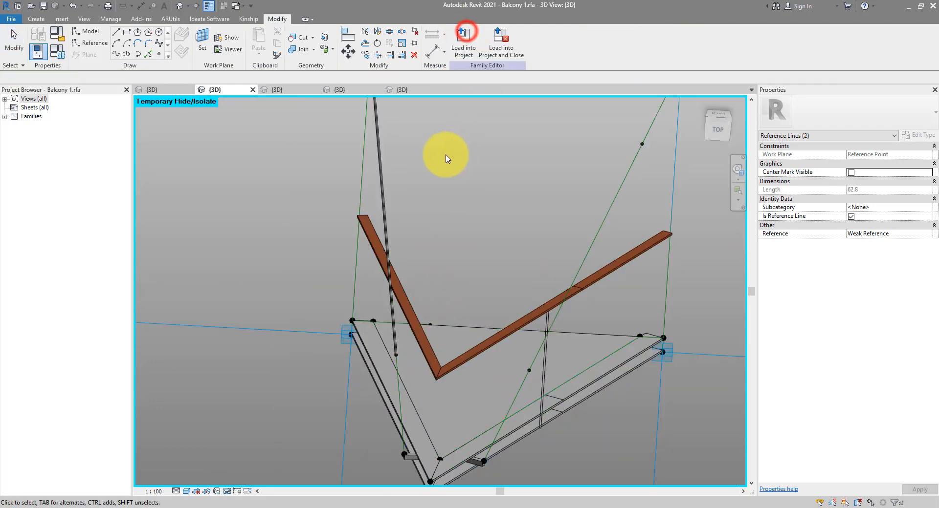
Create a second solid form between the two reference circles on the rod line to Connecter 3.
{"action": "middle_click_drag", "start_coordinate": [446, 153], "coordinate": [416, 266]}
{"action": "scroll", "coordinate": [497, 189], "scroll_direction": "up", "scroll_amount": 10}
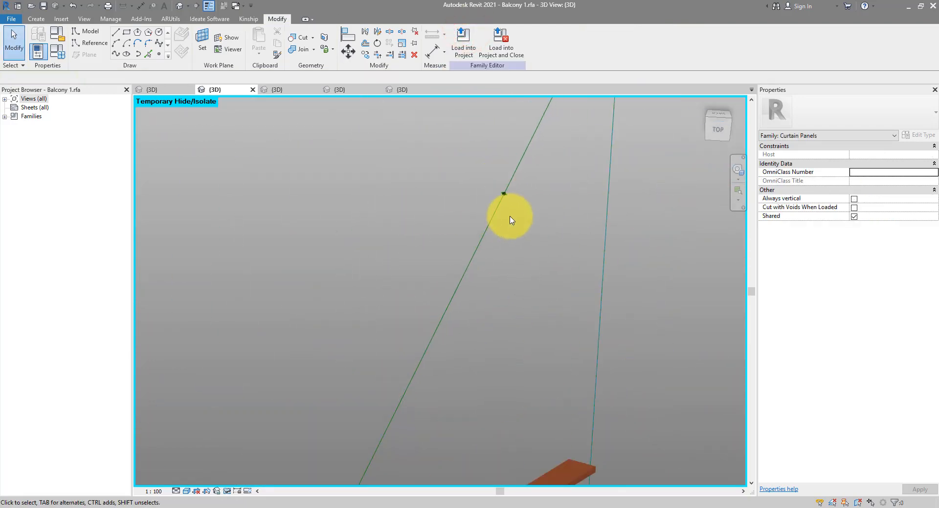
{"action": "left_click", "coordinate": [477, 195]}
{"action": "scroll", "coordinate": [492, 166], "scroll_direction": "down", "scroll_amount": 5}
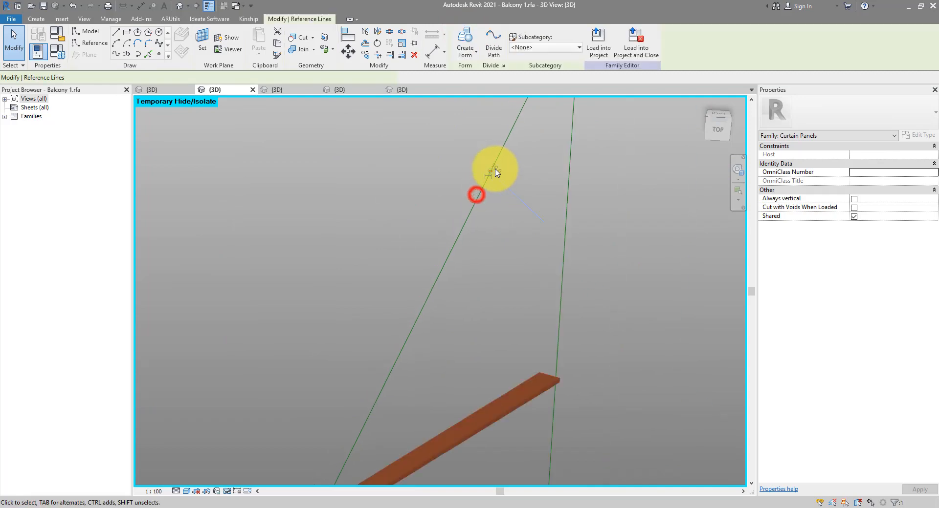
{"action": "scroll", "coordinate": [321, 460], "scroll_direction": "up", "scroll_amount": 6}
{"action": "left_click", "coordinate": [373, 377], "text": "ctrl"}
{"action": "scroll", "coordinate": [377, 422], "scroll_direction": "down", "scroll_amount": 10}
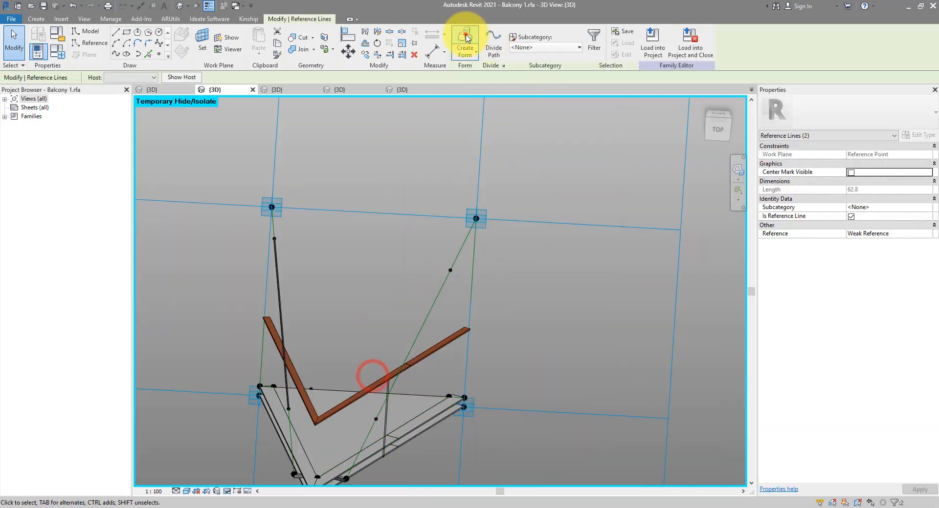
{"action": "left_click", "coordinate": [465, 35]}
{"action": "left_click", "coordinate": [498, 290]}
Move the short-side rod's two profile points to the ends of their reference line, at normalized curve parameters 0 and 1.
{"action": "scroll", "coordinate": [288, 259], "scroll_direction": "up", "scroll_amount": 3}
{"action": "scroll", "coordinate": [279, 238], "scroll_direction": "down", "scroll_amount": 3}
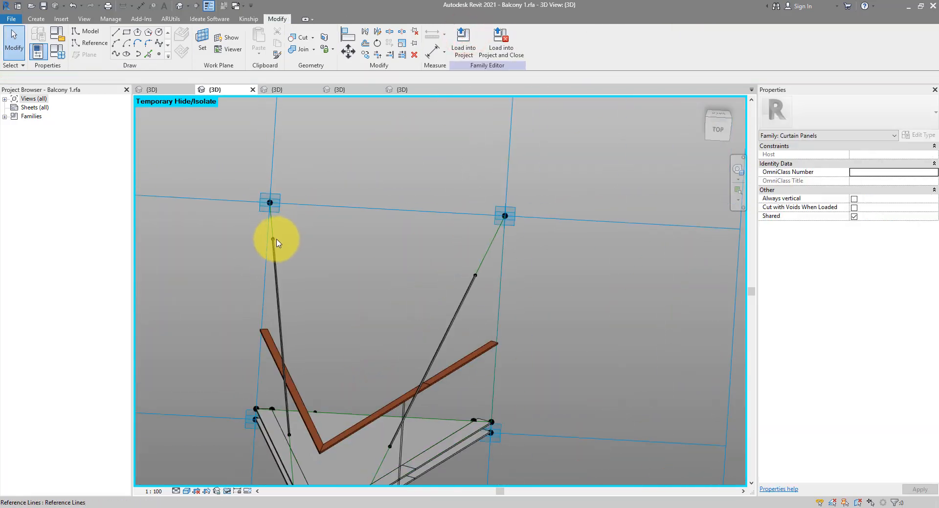
{"action": "left_click_drag", "start_coordinate": [275, 238], "coordinate": [267, 164]}
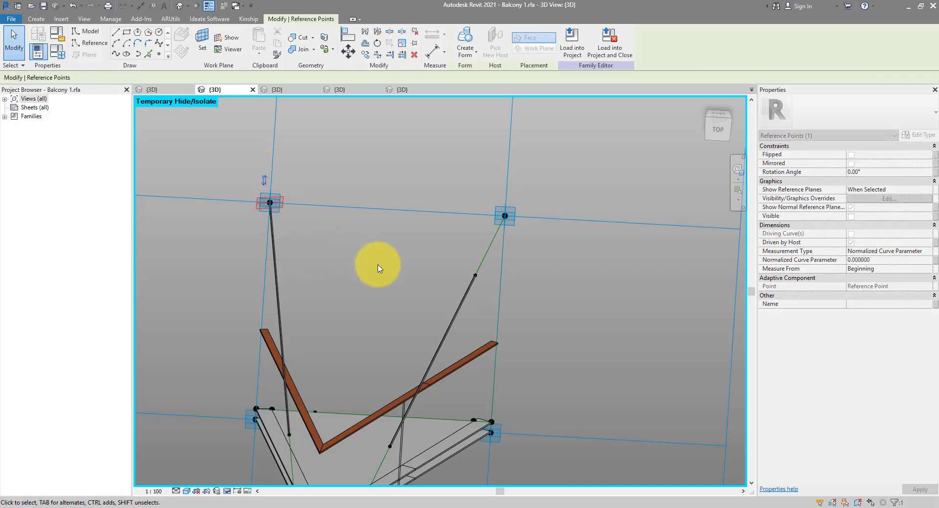
{"action": "middle_click_drag", "start_coordinate": [350, 366], "coordinate": [375, 179]}
{"action": "left_click", "coordinate": [300, 329]}
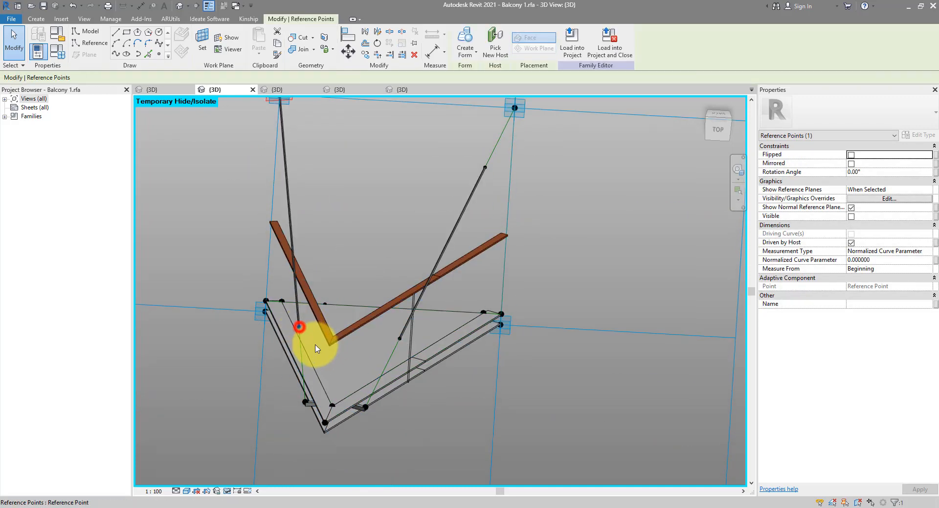
{"action": "left_click_drag", "start_coordinate": [300, 328], "coordinate": [445, 417]}
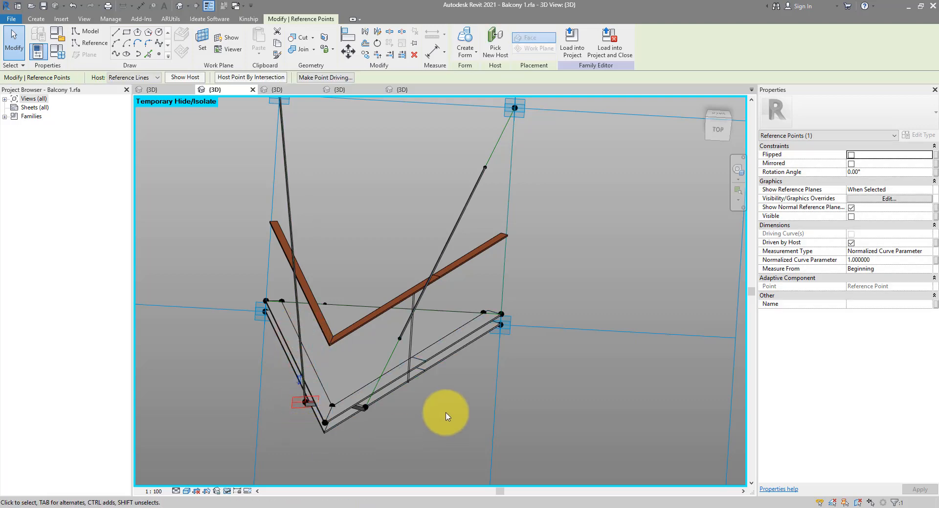
Move the long-side rod's two profile points to the ends of their reference line, at normalized curve parameters 0 and 1.
{"action": "left_click", "coordinate": [495, 193]}
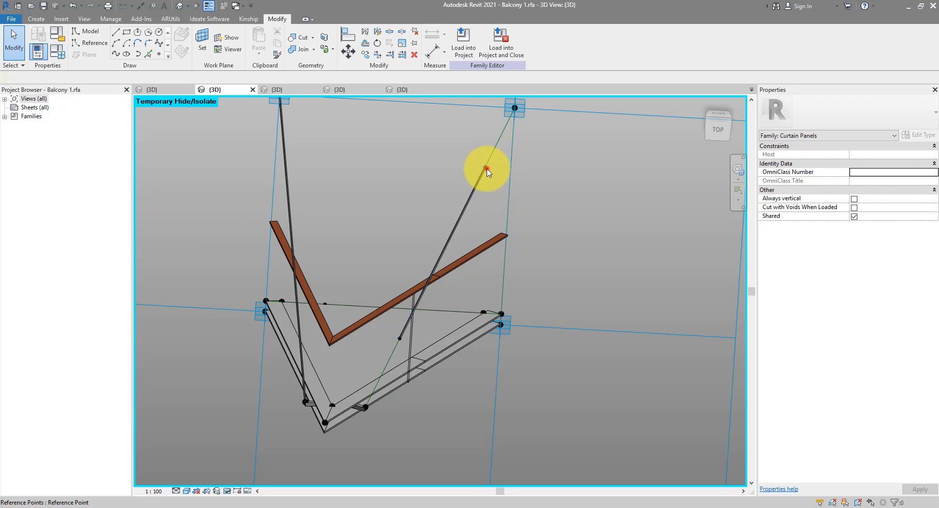
{"action": "left_click", "coordinate": [487, 169]}
{"action": "left_click", "coordinate": [889, 261]}
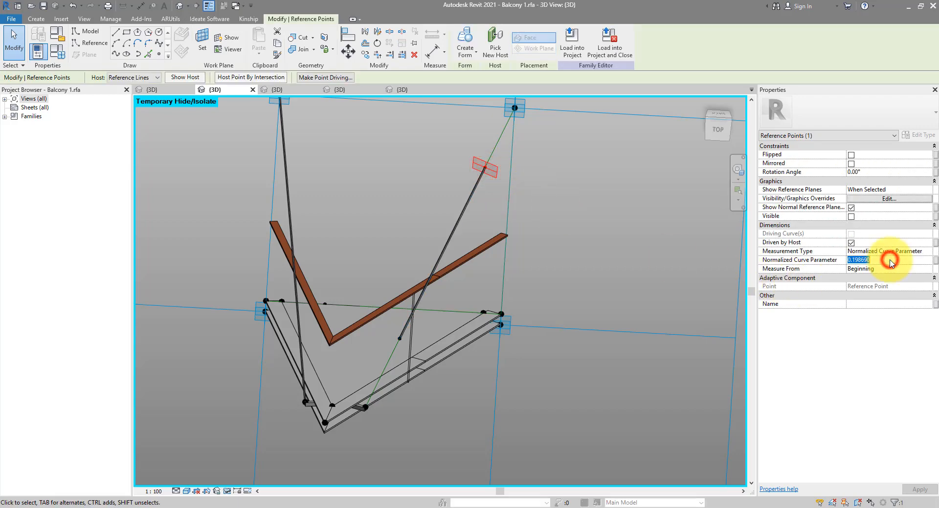
{"action": "type", "text": "0"}
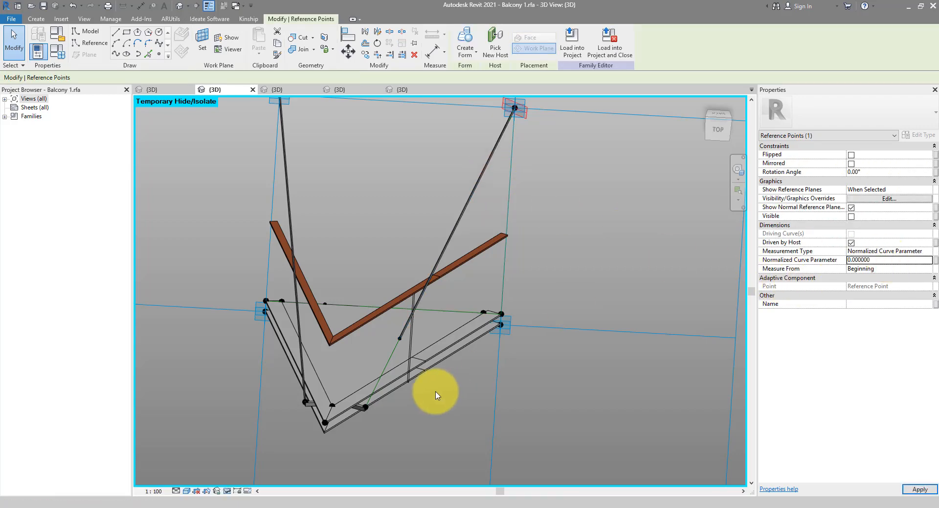
{"action": "left_click", "coordinate": [398, 339]}
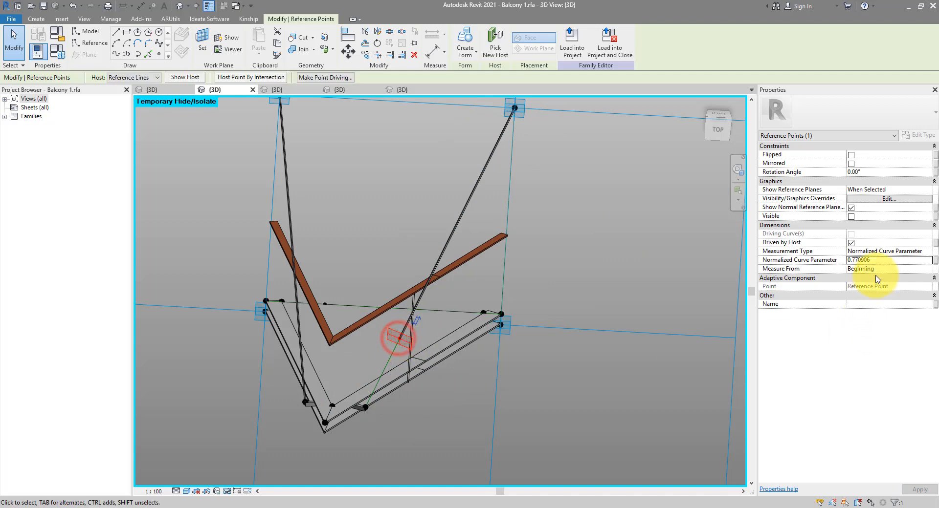
{"action": "left_click", "coordinate": [880, 261]}
{"action": "type", "text": "1"}
{"action": "left_click", "coordinate": [608, 288]}
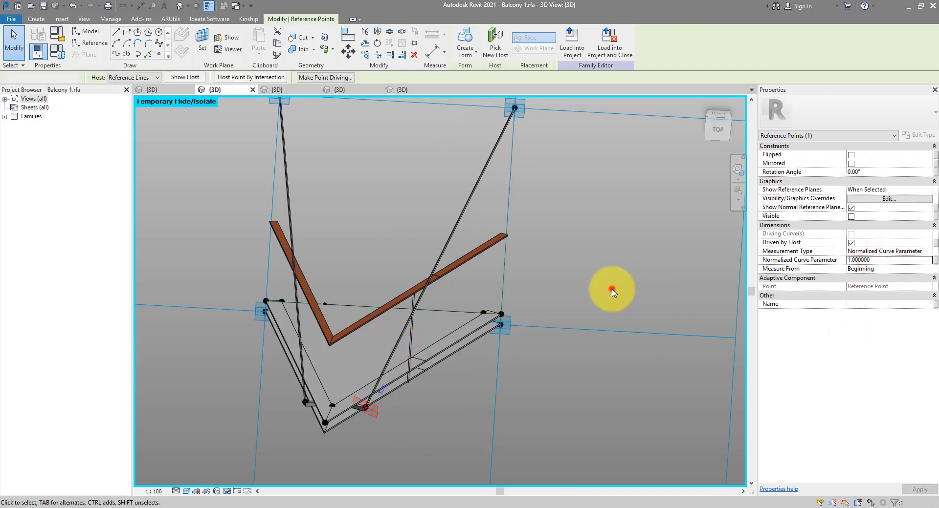
Link the visibility of Connecter 2 and its short-side rod to a new instance parameter named LeftCable.
{"action": "middle_click_drag", "start_coordinate": [607, 289], "coordinate": [603, 395], "text": "shift"}
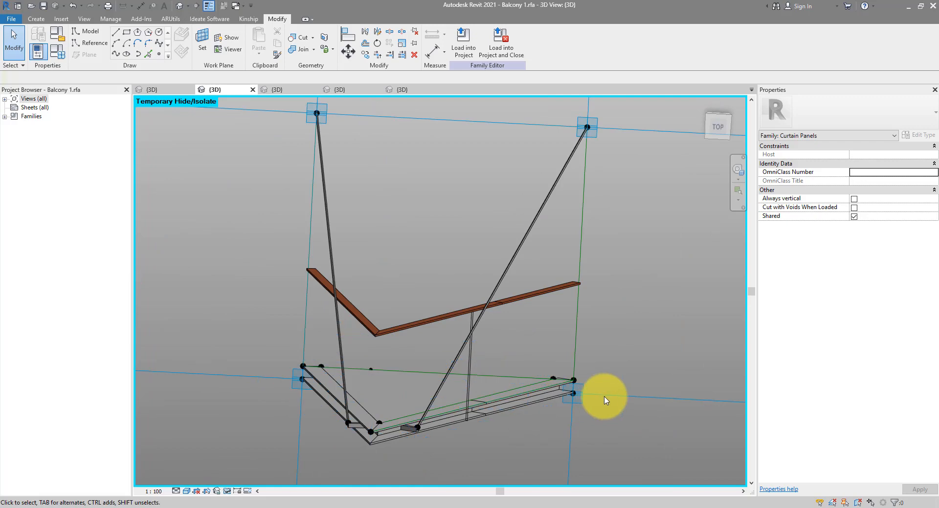
{"action": "left_click", "coordinate": [356, 433]}
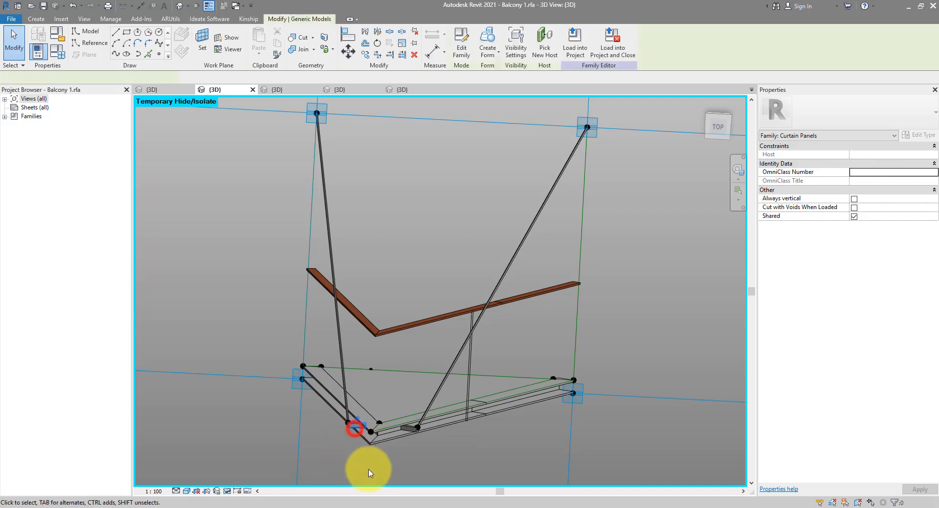
{"action": "left_click", "coordinate": [331, 239], "text": "ctrl"}
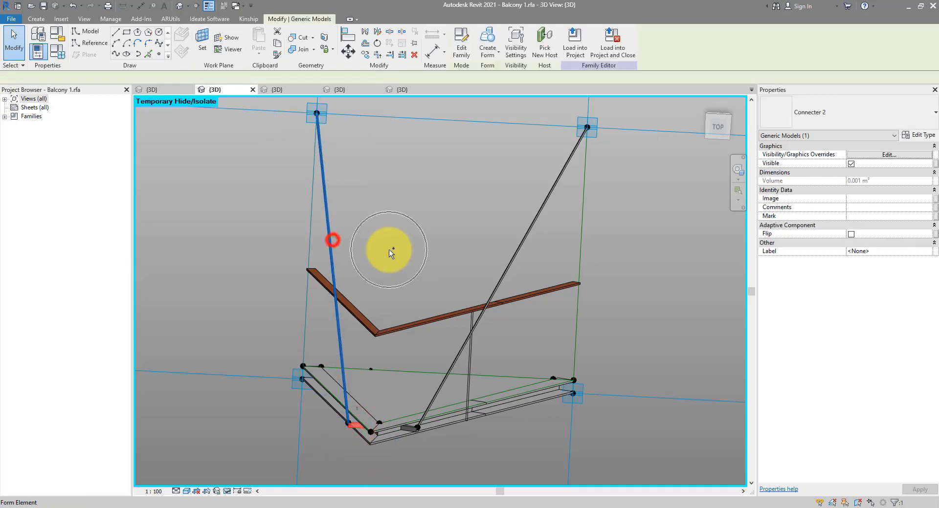
{"action": "left_click", "coordinate": [935, 164]}
{"action": "left_click", "coordinate": [522, 376]}
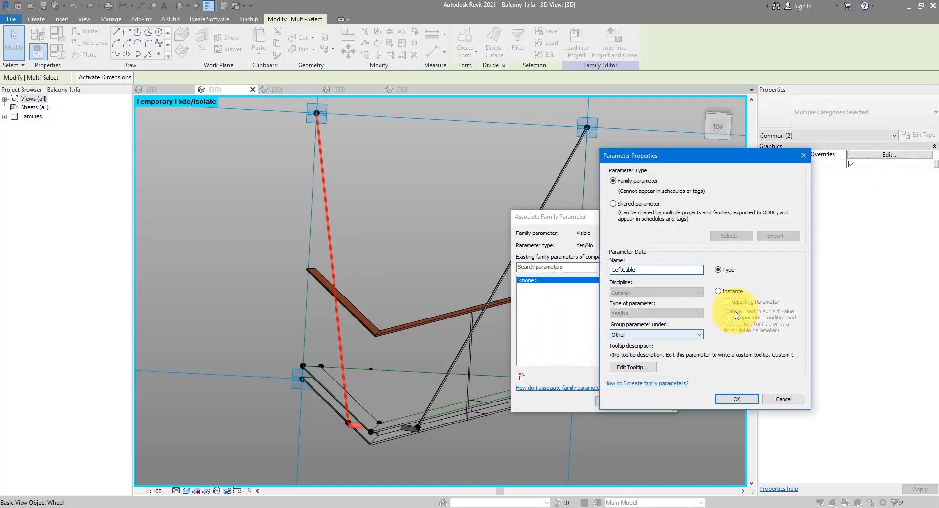
{"action": "left_click", "coordinate": [735, 399]}
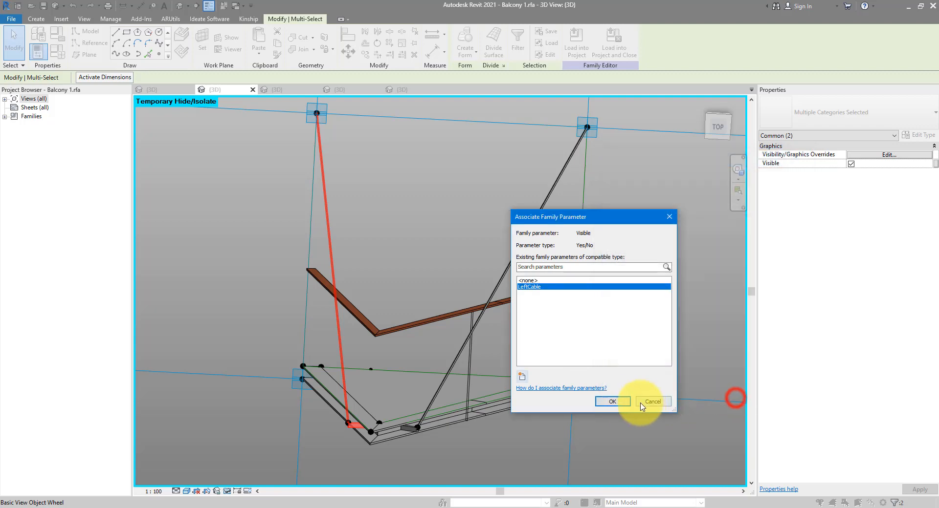
{"action": "left_click", "coordinate": [621, 402]}
Link the visibility of Connecter 3 and its long-side rod to a new instance parameter named RightCable.
{"action": "left_click", "coordinate": [409, 433]}
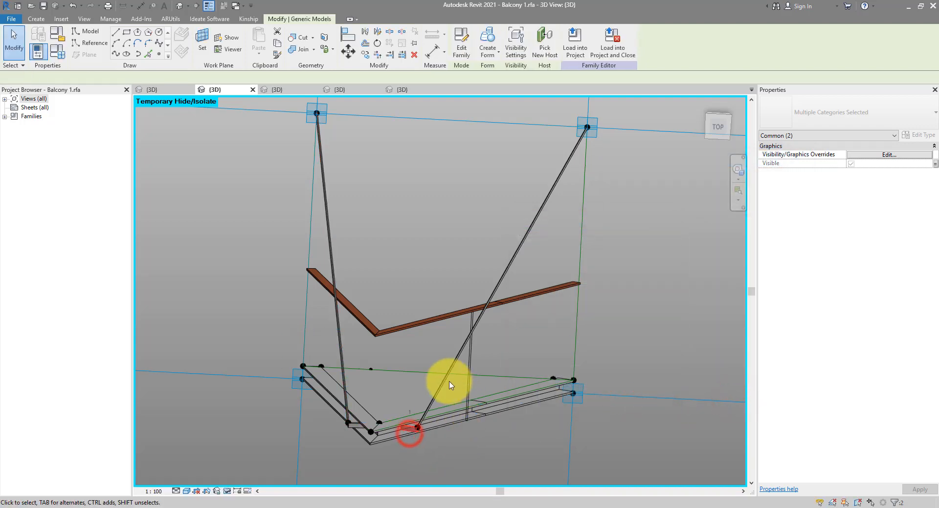
{"action": "left_click", "coordinate": [448, 381]}
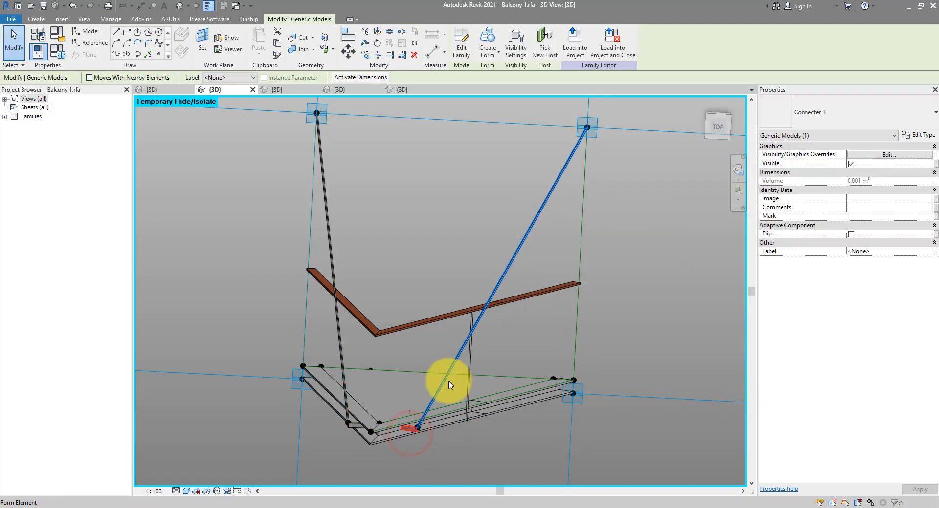
{"action": "left_click", "coordinate": [934, 164]}
{"action": "left_click", "coordinate": [521, 378]}
{"action": "type", "text": "RightCable"}
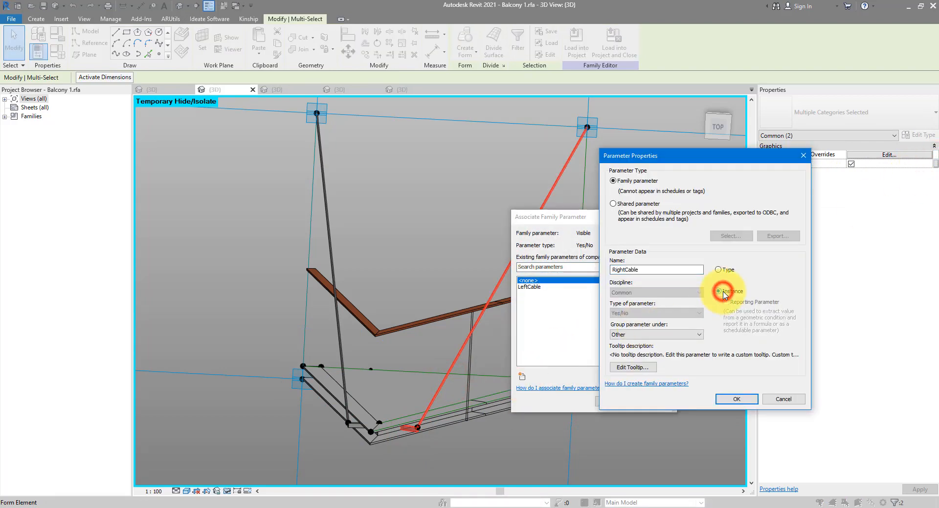
{"action": "left_click", "coordinate": [725, 398]}
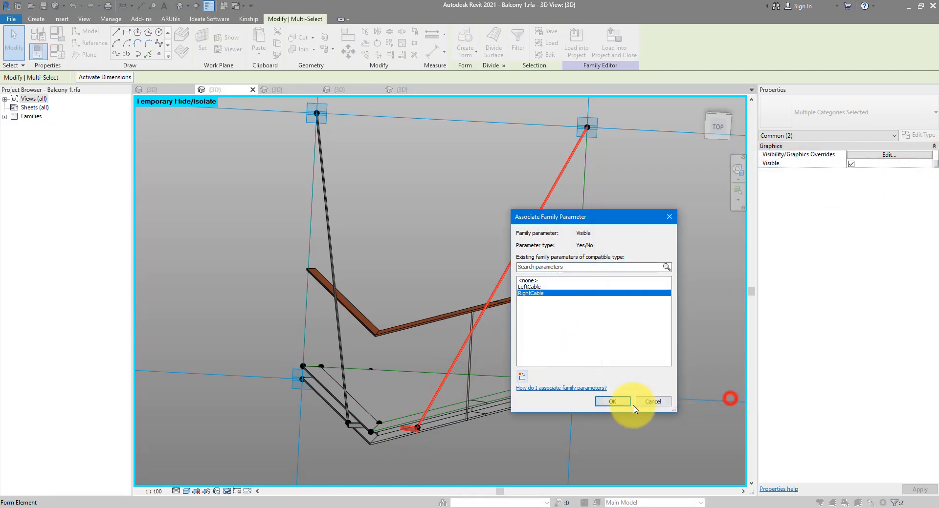
{"action": "left_click", "coordinate": [610, 404]}
{"action": "left_click", "coordinate": [661, 262]}
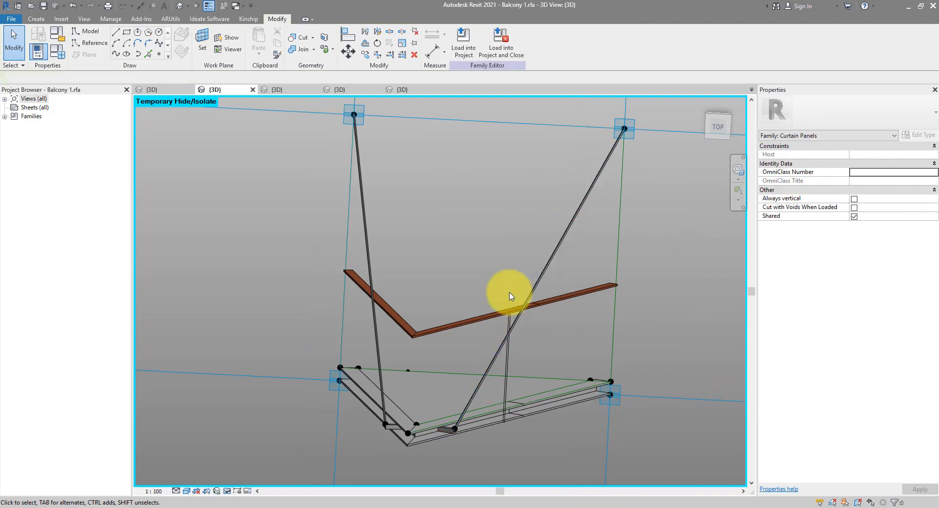
{"action": "left_click", "coordinate": [407, 371]}
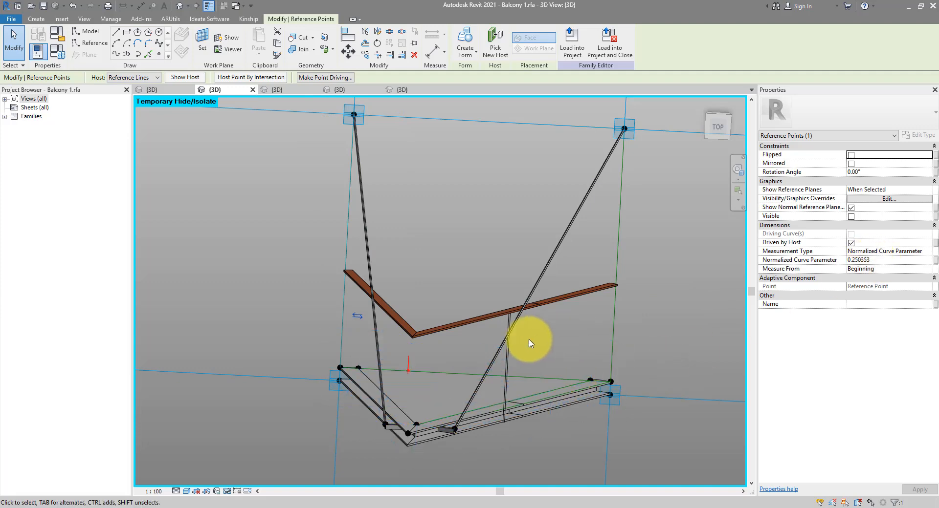
{"action": "middle_click_drag", "start_coordinate": [482, 231], "coordinate": [551, 259]}
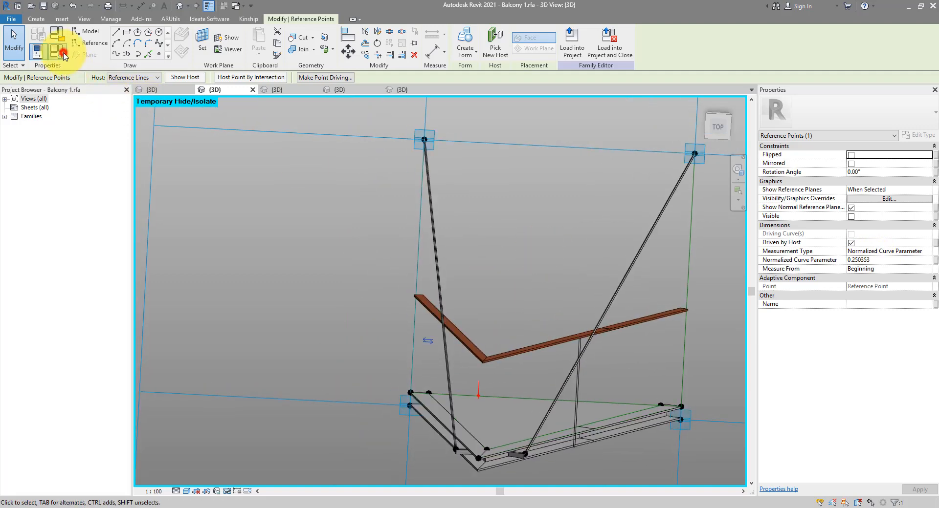
{"action": "left_click", "coordinate": [64, 53]}
{"action": "left_click_drag", "start_coordinate": [632, 109], "coordinate": [152, 108]}
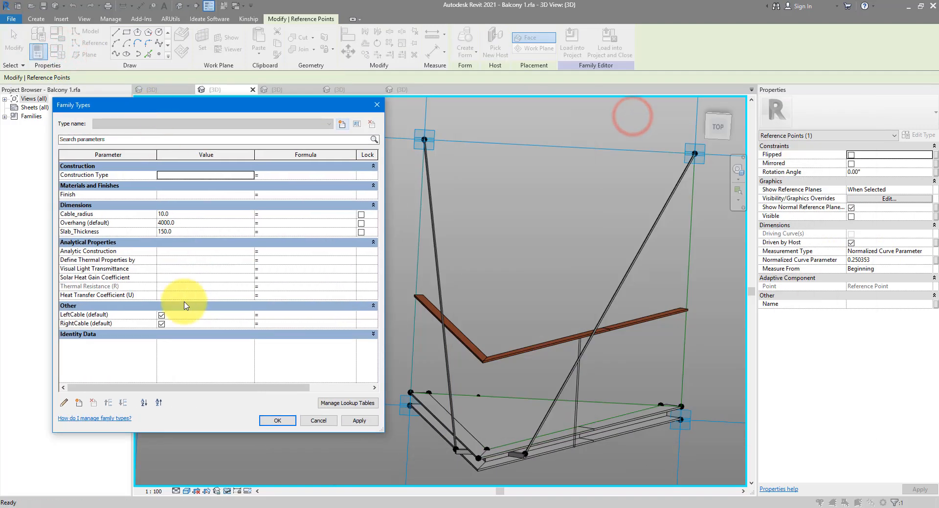
{"action": "left_click", "coordinate": [281, 318]}
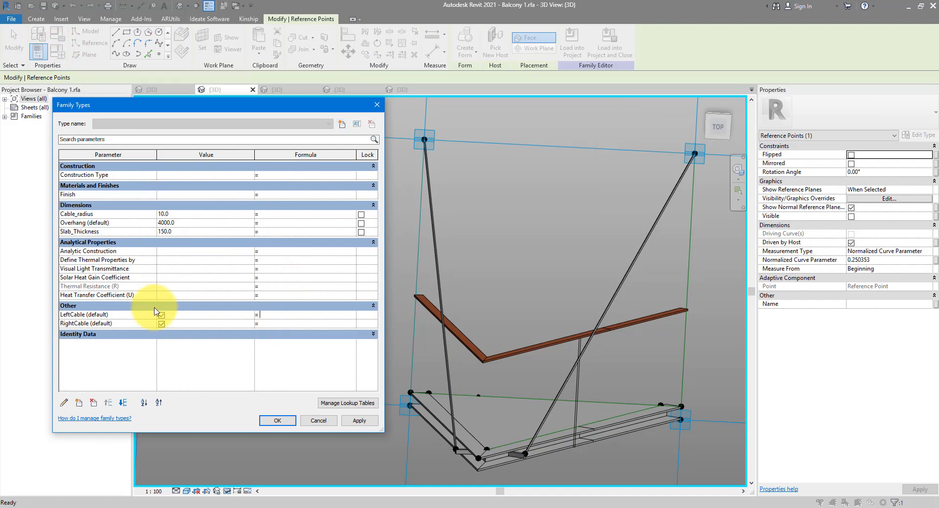
{"action": "left_click", "coordinate": [262, 316]}
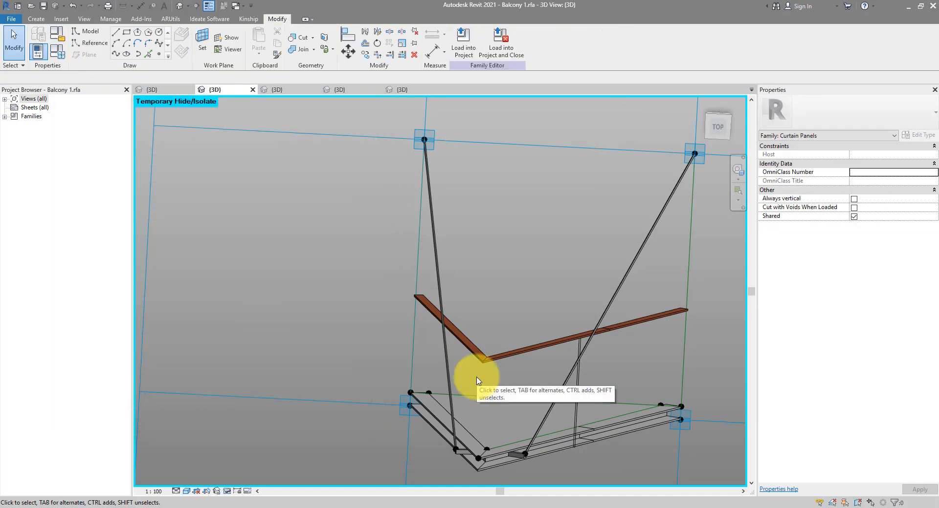
Link the normalized curve parameter of the reference point on the balcony's back edge to a new instance parameter named Param1.
{"action": "left_click", "coordinate": [479, 396]}
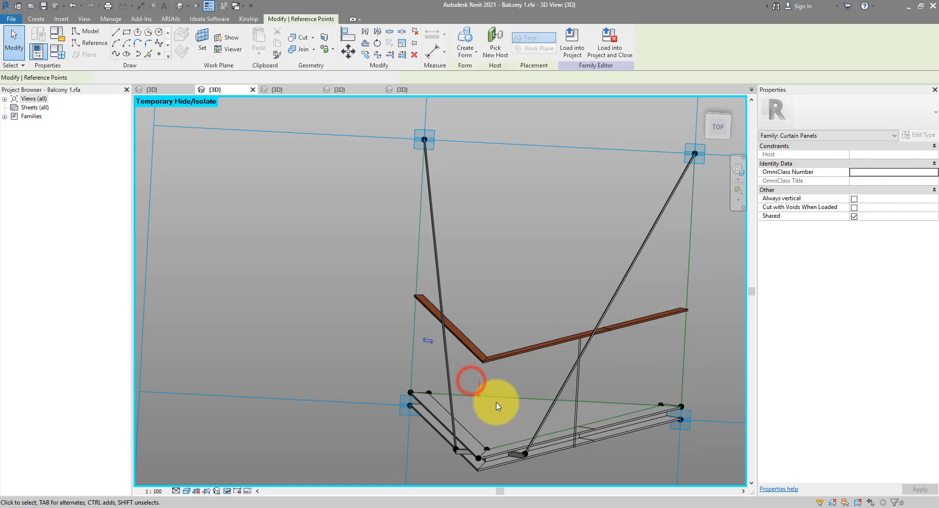
{"action": "left_click", "coordinate": [936, 263]}
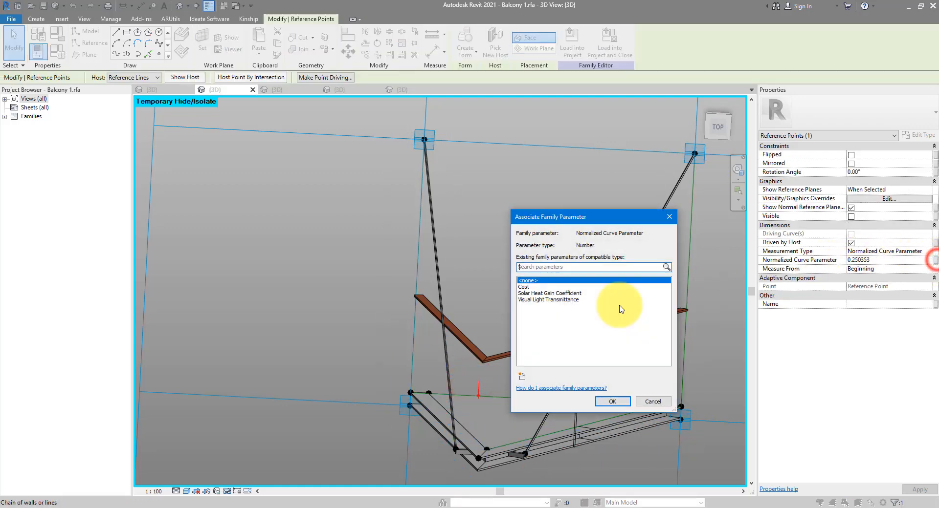
{"action": "left_click", "coordinate": [521, 376]}
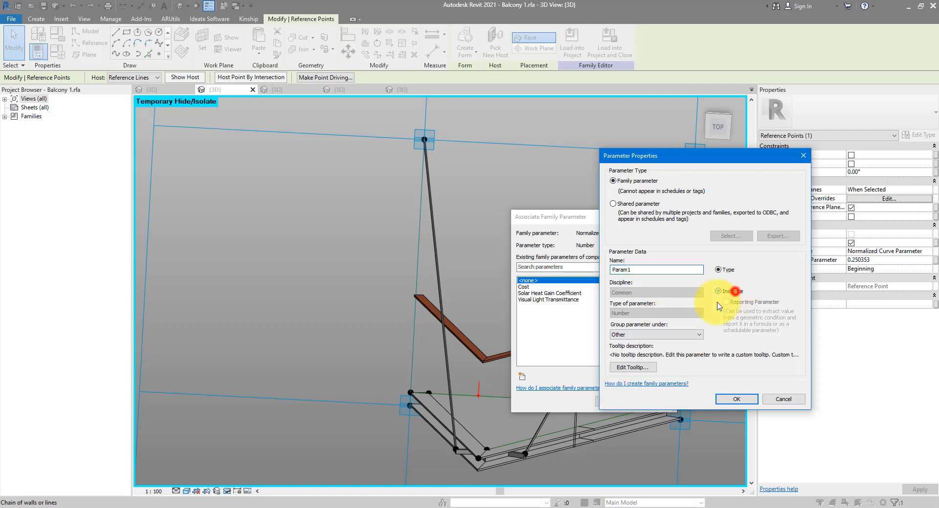
{"action": "left_click", "coordinate": [736, 399]}
{"action": "left_click", "coordinate": [625, 405]}
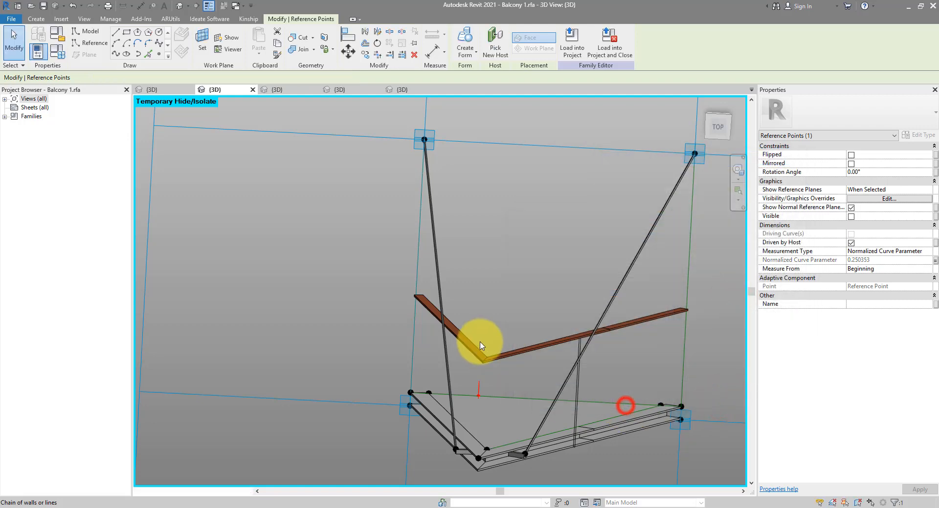
{"action": "left_click", "coordinate": [512, 261]}
Set the formula of LeftCable to Param1 < 0.5 and that of RightCable to not(LeftCable) in the family types.
{"action": "left_click", "coordinate": [60, 59]}
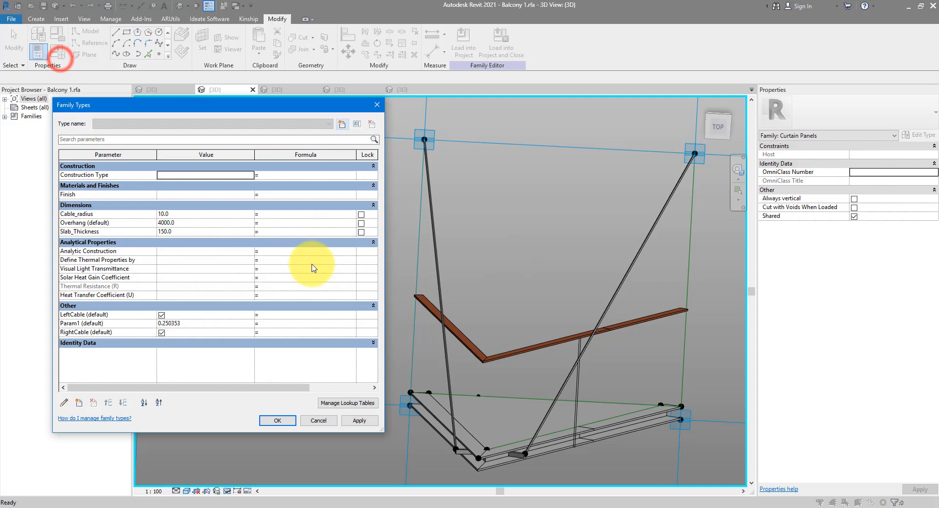
{"action": "left_click", "coordinate": [287, 317]}
{"action": "type", "text": "Pra"}
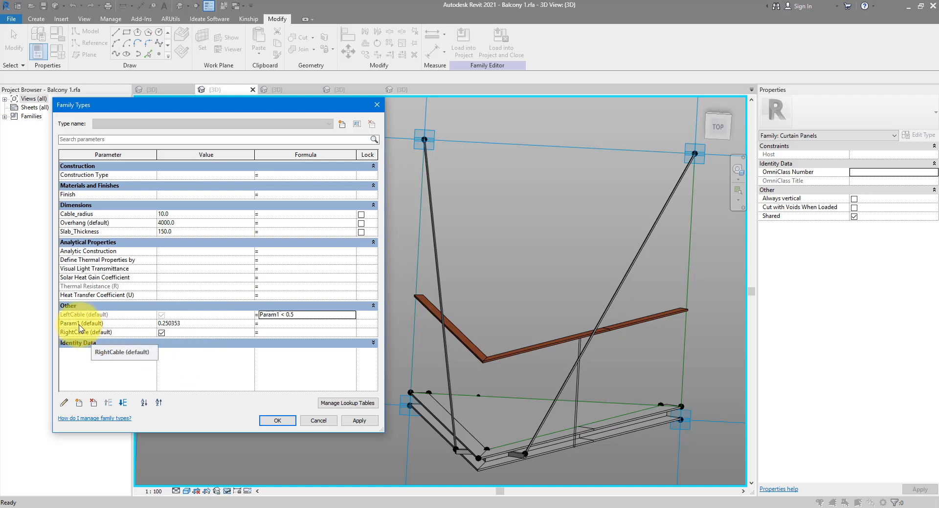
{"action": "left_click", "coordinate": [286, 331]}
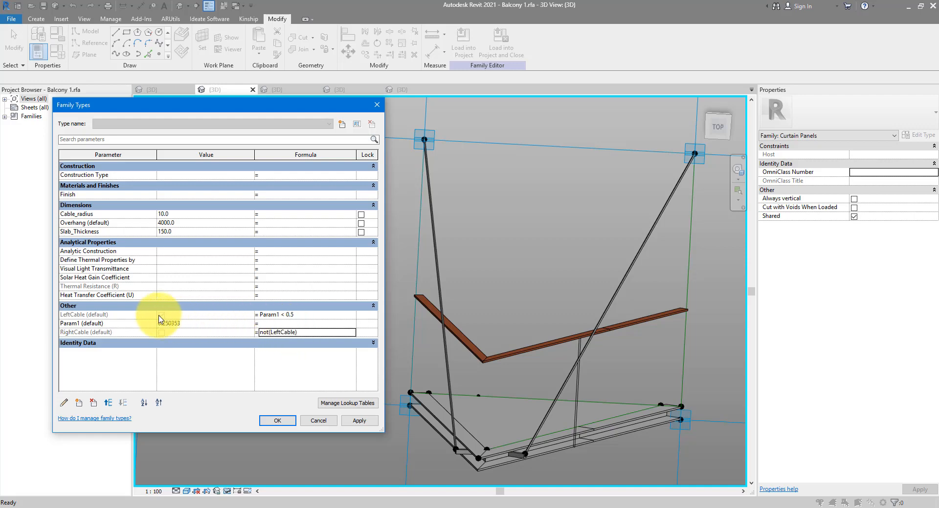
Set Param1 to 0.7 and apply the family type changes to the balcony.
{"action": "left_click", "coordinate": [190, 325]}
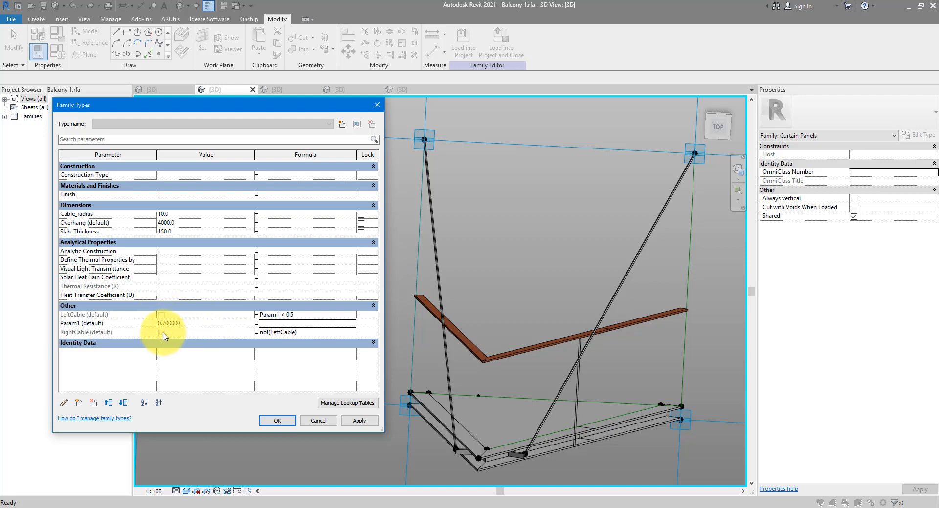
{"action": "left_click", "coordinate": [277, 422]}
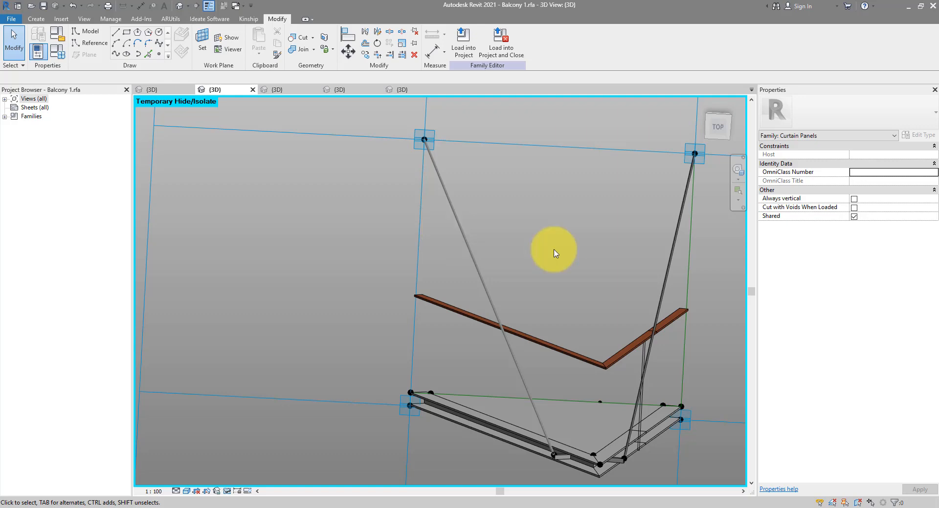
{"action": "middle_click_drag", "start_coordinate": [583, 254], "coordinate": [606, 248], "text": "shift"}
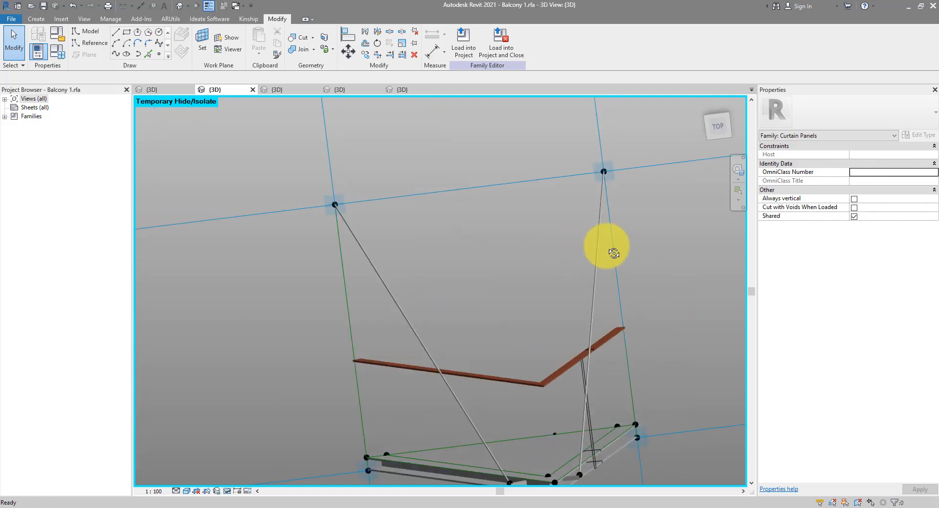
Reset the temporary hide/isolate so the whole balcony family is shown in the 3D view.
{"action": "key", "text": "h"}
{"action": "key", "text": "r"}
{"action": "middle_click_drag", "start_coordinate": [564, 295], "coordinate": [499, 272]}
{"action": "scroll", "coordinate": [499, 272], "scroll_direction": "down", "scroll_amount": 2}
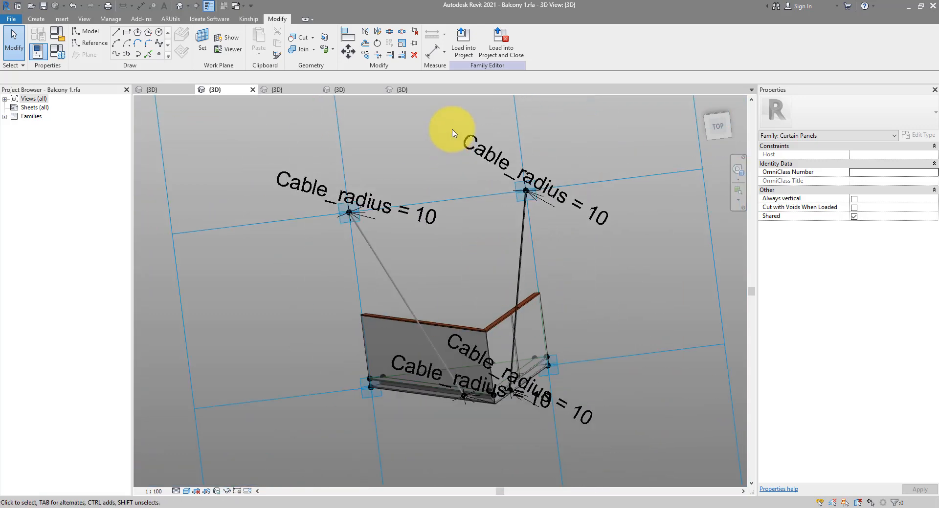
Load the balcony family into Family9, overwriting the existing version without its parameter values.
{"action": "left_click", "coordinate": [463, 55]}
{"action": "left_click", "coordinate": [176, 219]}
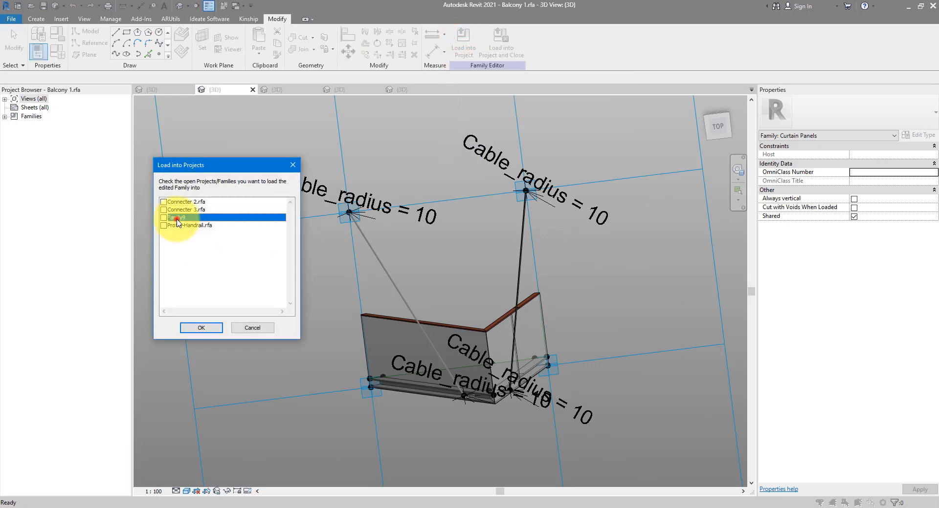
{"action": "left_click", "coordinate": [193, 329]}
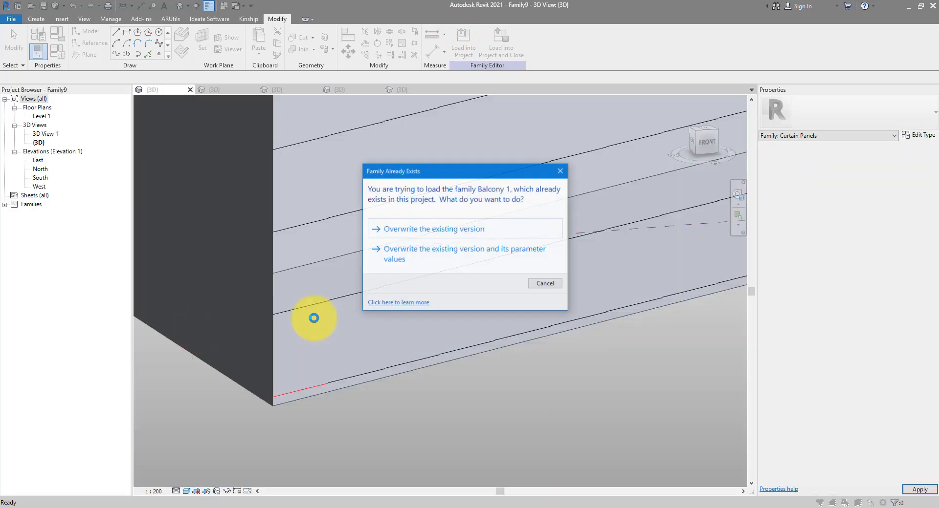
{"action": "left_click", "coordinate": [450, 229]}
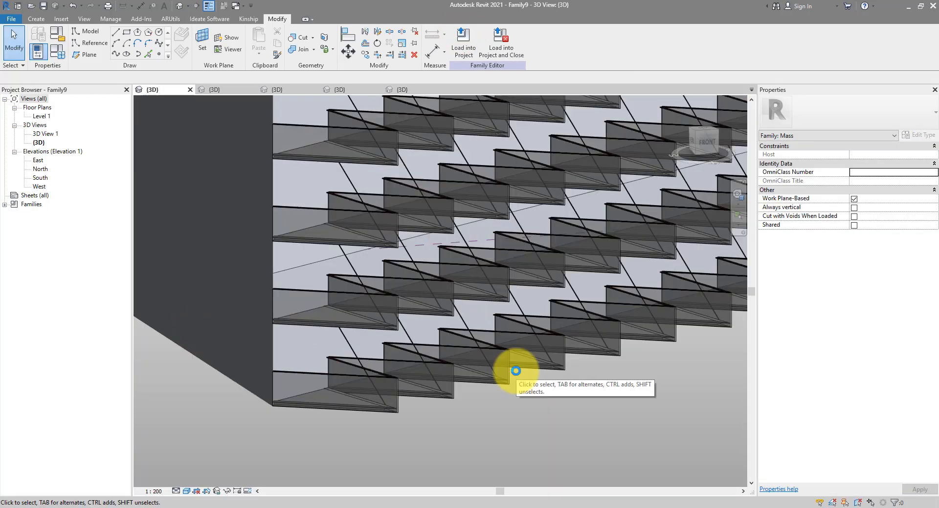
{"action": "scroll", "coordinate": [516, 372], "scroll_direction": "down", "scroll_amount": 1}
{"action": "scroll", "coordinate": [516, 374], "scroll_direction": "down", "scroll_amount": 3}
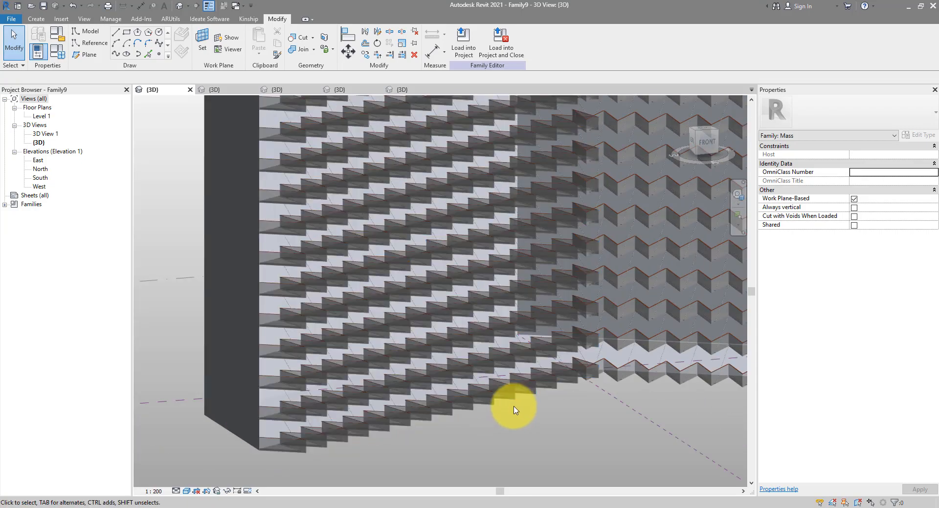
Compare the balcony arrangement on the facade with the reference photo stringio.jpg.
{"action": "middle_click_drag", "start_coordinate": [520, 423], "coordinate": [548, 408], "text": "shift"}
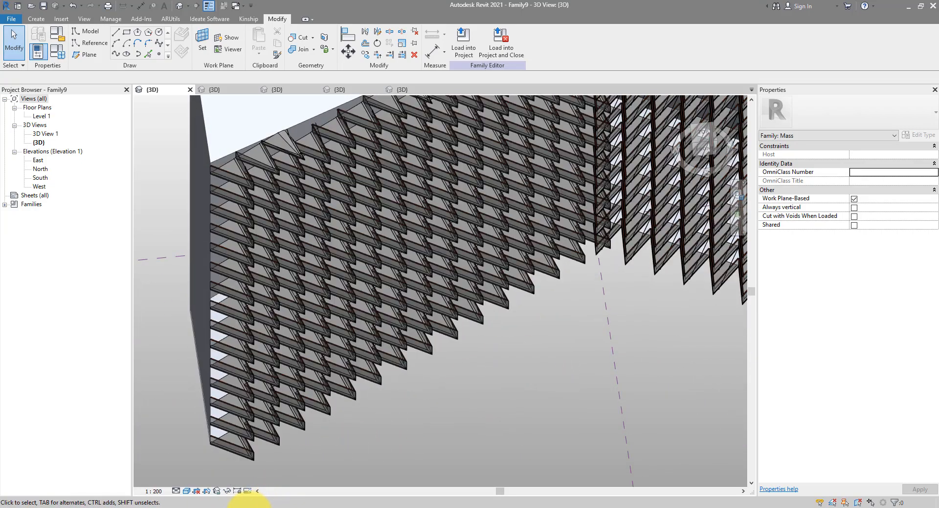
{"action": "mouse_move", "coordinate": [247, 506]}
{"action": "left_click", "coordinate": [247, 472]}
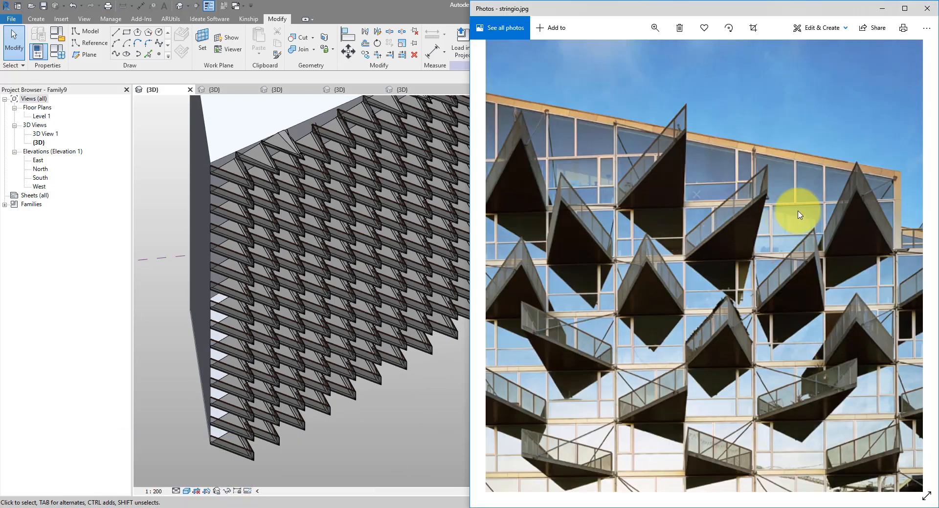
{"action": "left_click", "coordinate": [337, 9]}
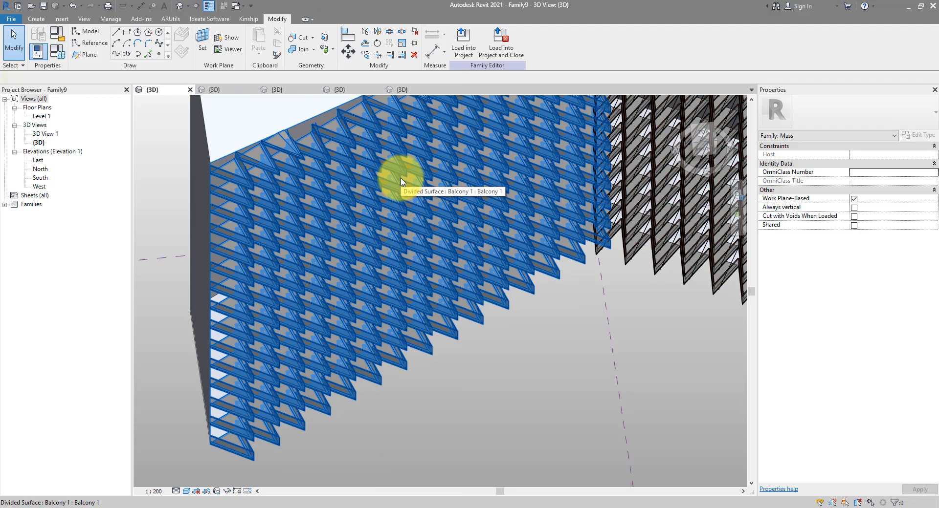
Change the left facade's divided surface from the Balcony 1 component to the Rectangle Checkerboard pattern.
{"action": "left_click", "coordinate": [401, 182]}
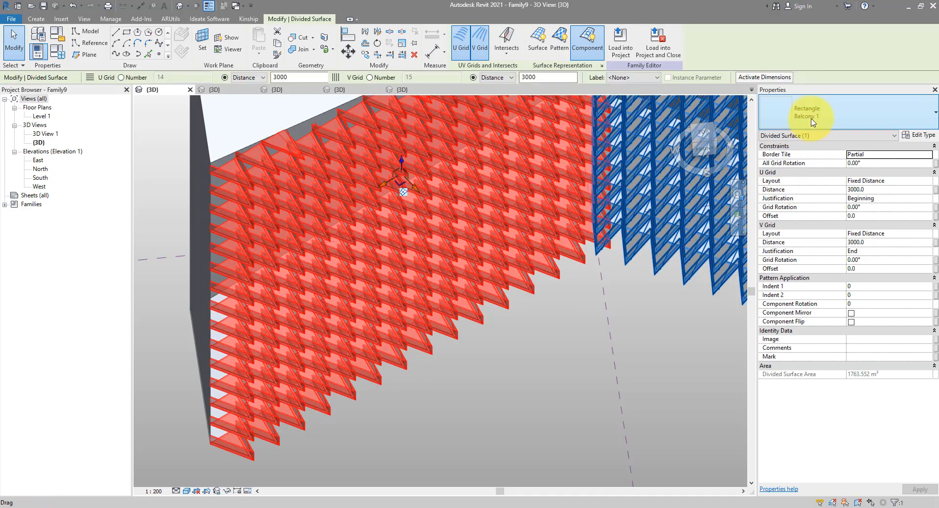
{"action": "left_click", "coordinate": [810, 123]}
{"action": "scroll", "coordinate": [828, 205], "scroll_direction": "down", "scroll_amount": 3}
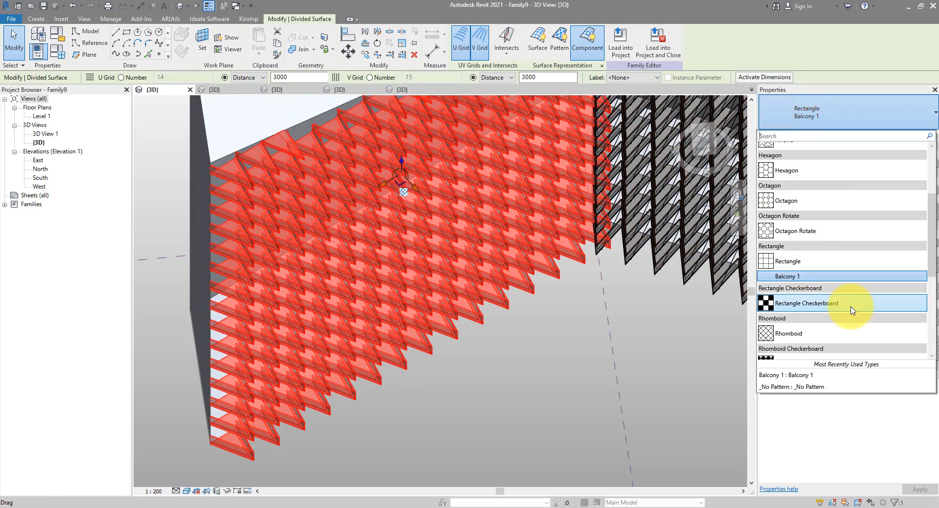
{"action": "left_click", "coordinate": [834, 303]}
{"action": "middle_click_drag", "start_coordinate": [580, 306], "coordinate": [527, 375]}
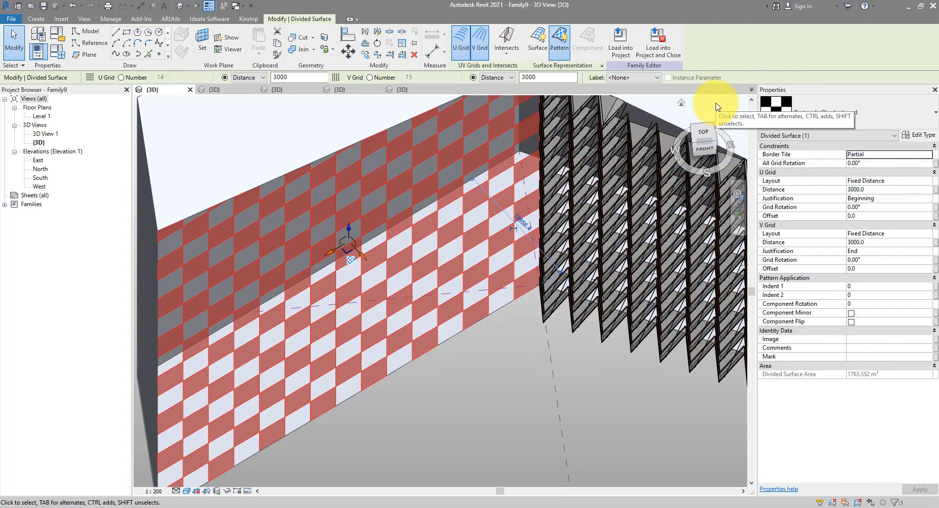
Open the VM Panel.rfa curtain panel family, check its Rectangle Checkerboard tile grid and load it into Family9.
{"action": "left_click", "coordinate": [830, 115]}
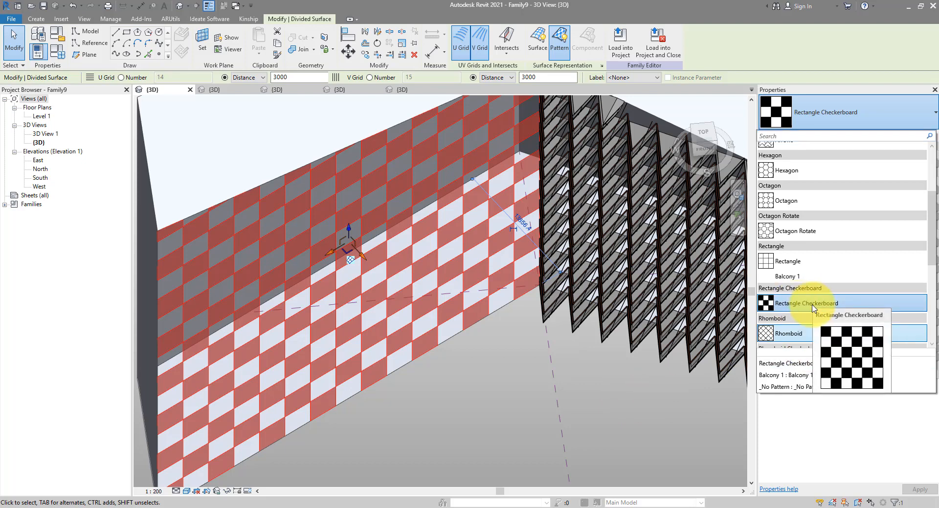
{"action": "left_click", "coordinate": [254, 144]}
{"action": "left_click", "coordinate": [31, 6]}
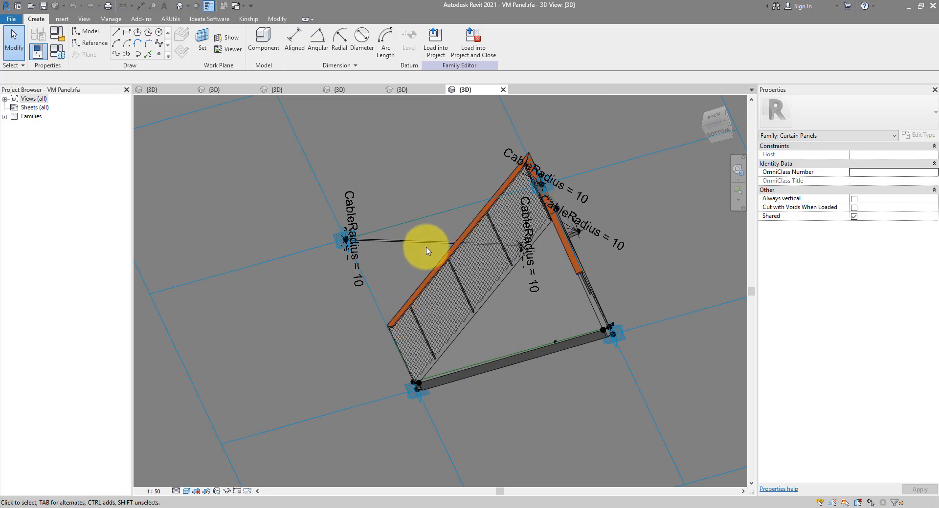
{"action": "middle_click_drag", "start_coordinate": [423, 262], "coordinate": [668, 239], "text": "shift"}
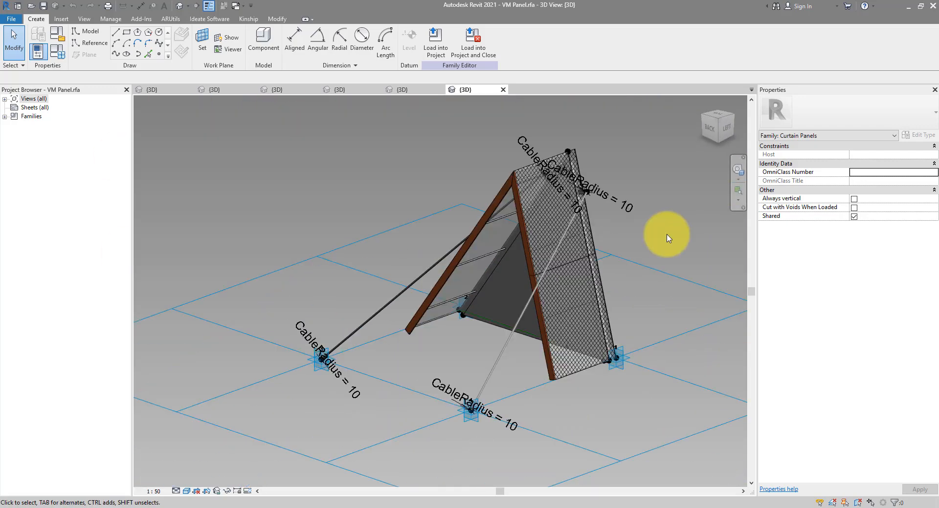
{"action": "left_click_drag", "start_coordinate": [696, 212], "coordinate": [662, 316]}
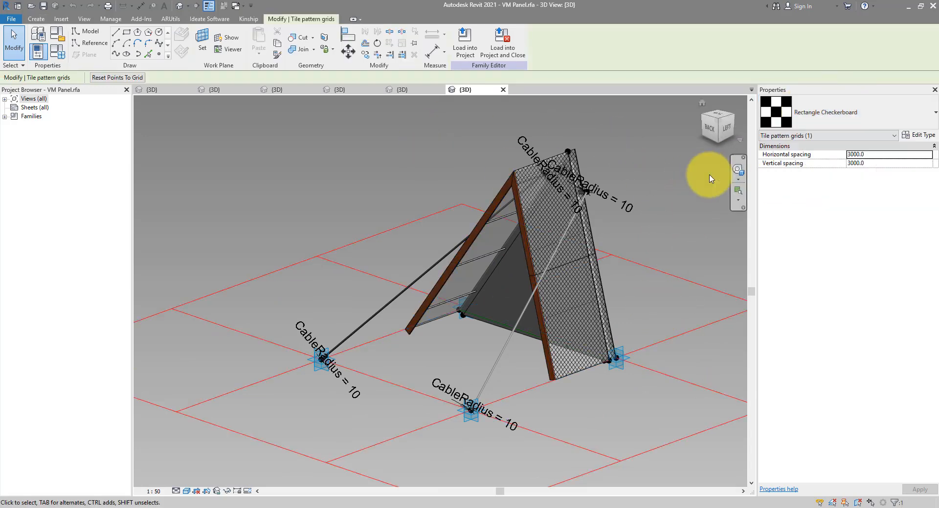
{"action": "left_click", "coordinate": [649, 158]}
{"action": "left_click", "coordinate": [465, 40]}
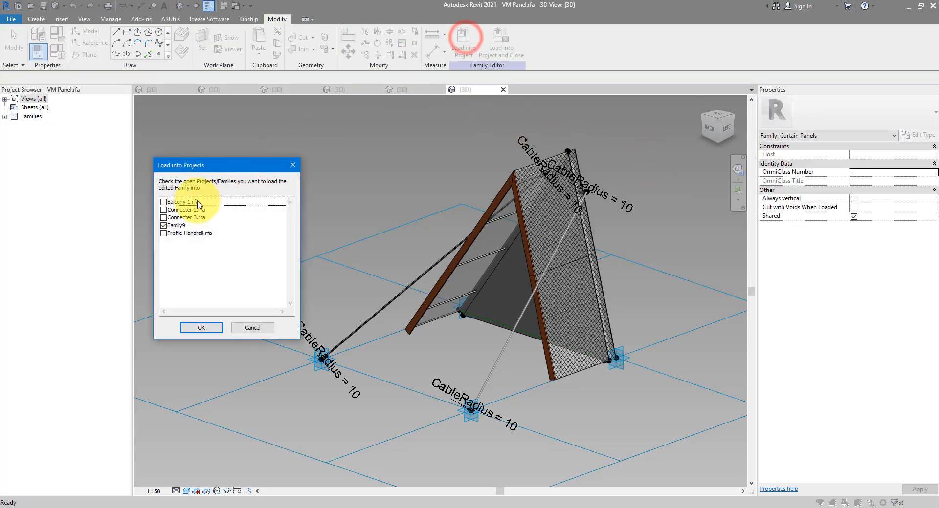
{"action": "left_click", "coordinate": [196, 326]}
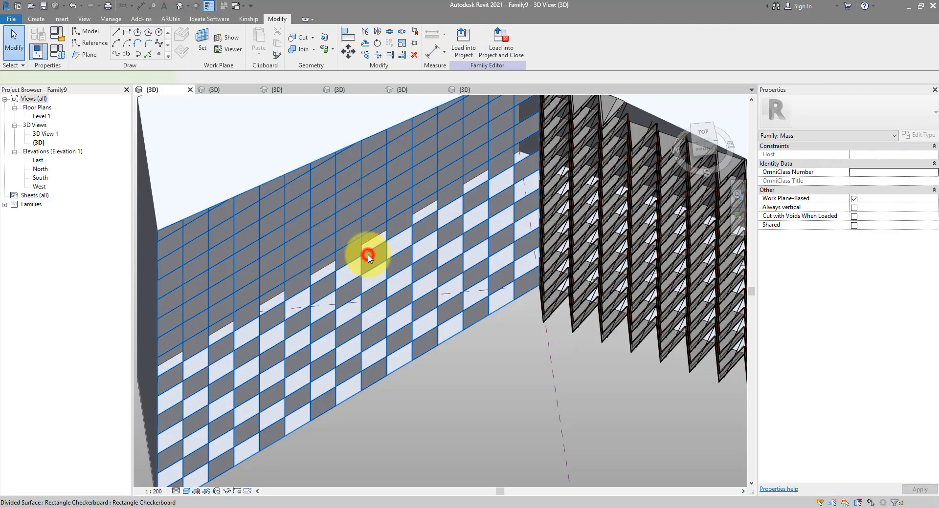
Apply the VM Panel component under Rectangle Checkerboard to the left facade's divided surface.
{"action": "left_click", "coordinate": [367, 256]}
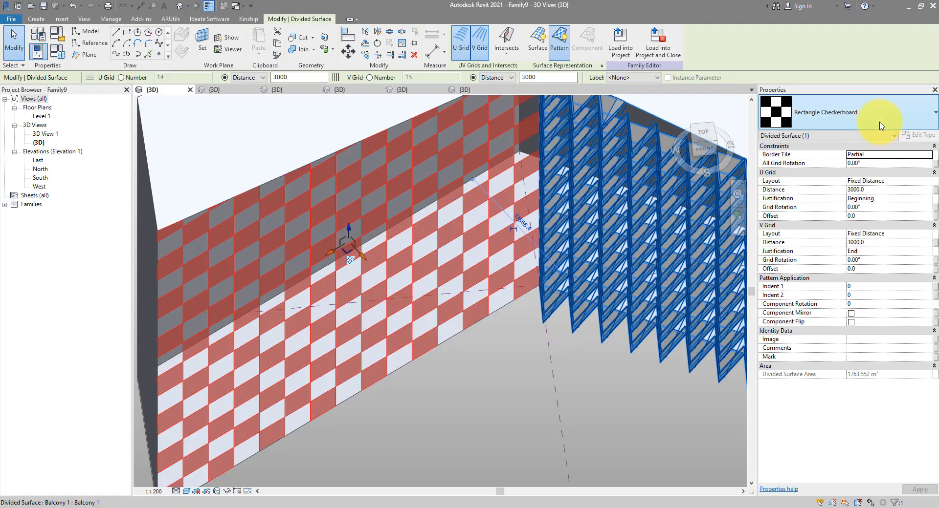
{"action": "left_click", "coordinate": [879, 119]}
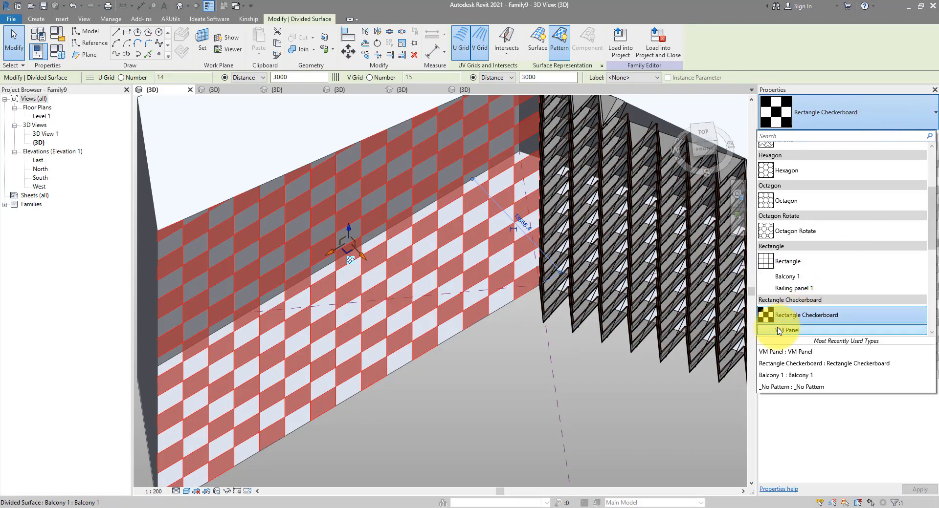
{"action": "left_click", "coordinate": [778, 330]}
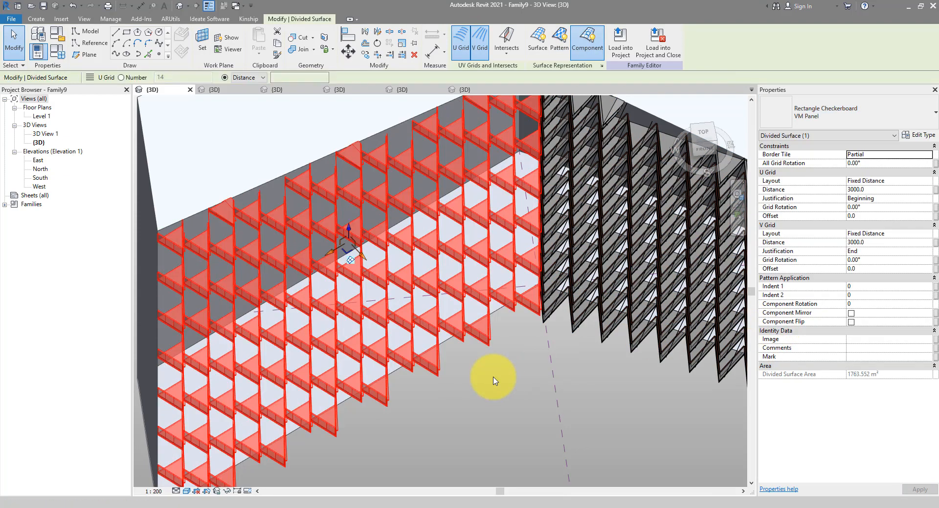
{"action": "left_click", "coordinate": [492, 378]}
{"action": "middle_click_drag", "start_coordinate": [495, 393], "coordinate": [461, 327], "text": "shift"}
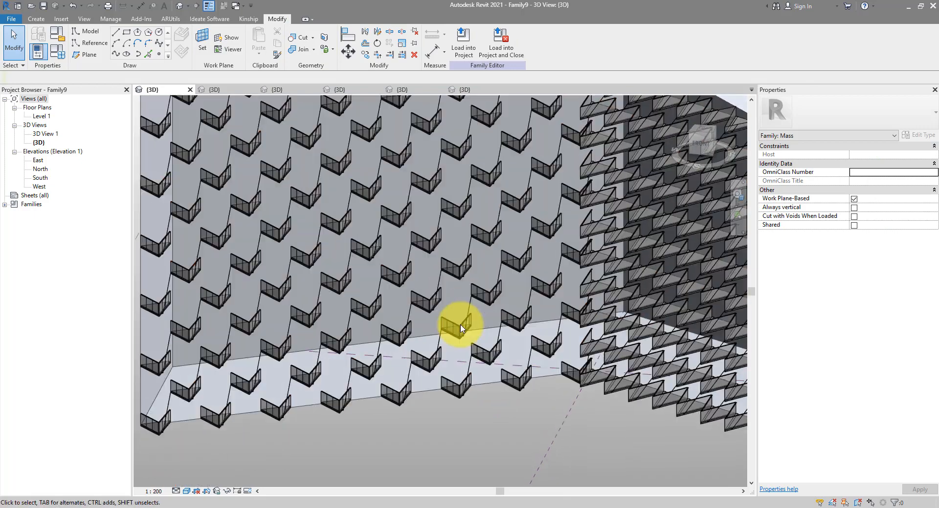
{"action": "scroll", "coordinate": [464, 349], "scroll_direction": "down", "scroll_amount": 2}
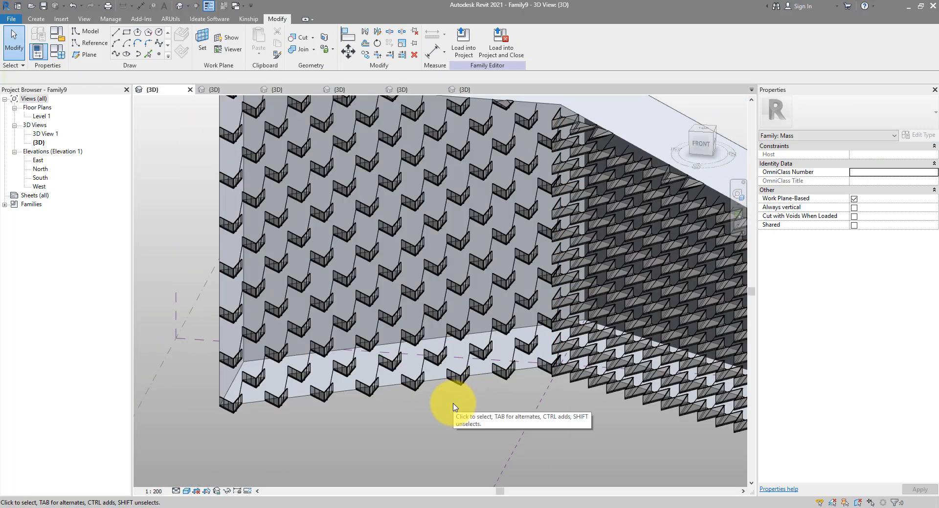
{"action": "middle_click_drag", "start_coordinate": [528, 340], "coordinate": [398, 374]}
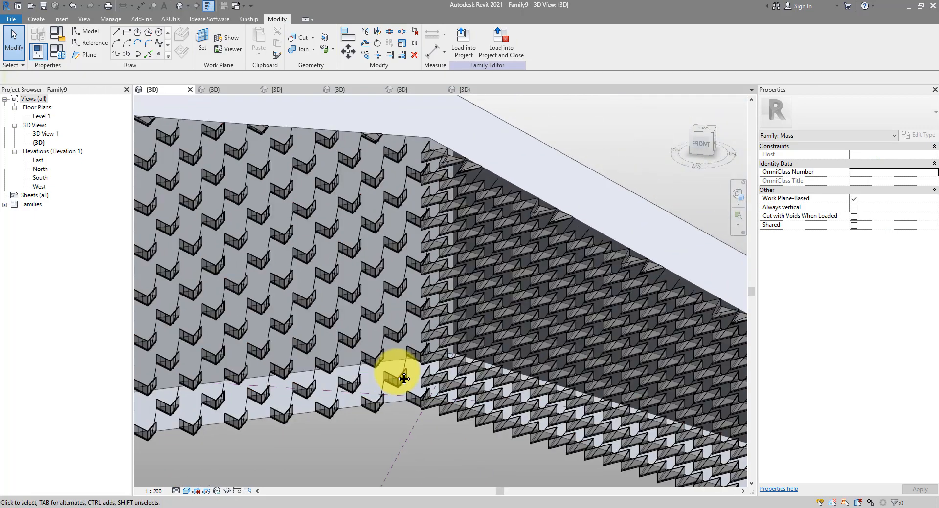
Switch the right facade's divided surface from Balcony 1 to the VM Panel checkerboard component.
{"action": "left_click", "coordinate": [530, 278]}
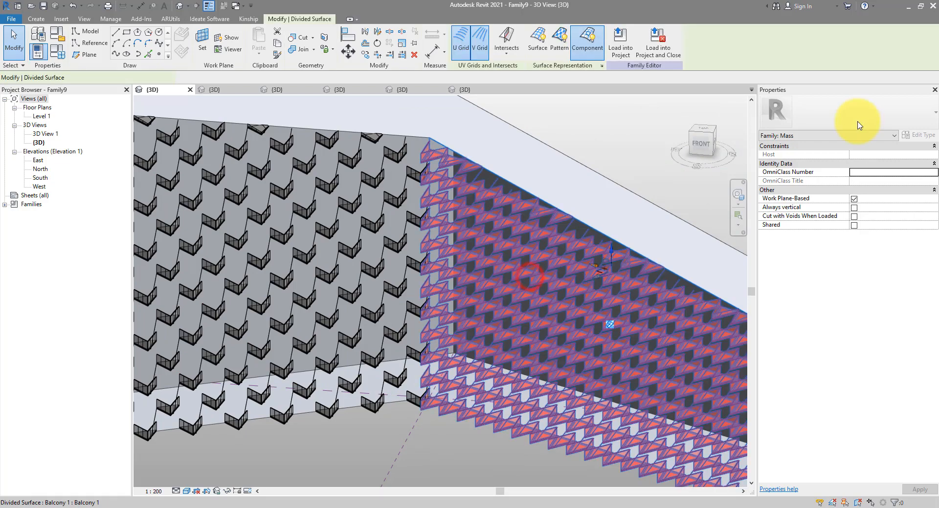
{"action": "left_click", "coordinate": [838, 116]}
{"action": "scroll", "coordinate": [827, 274], "scroll_direction": "down", "scroll_amount": 3}
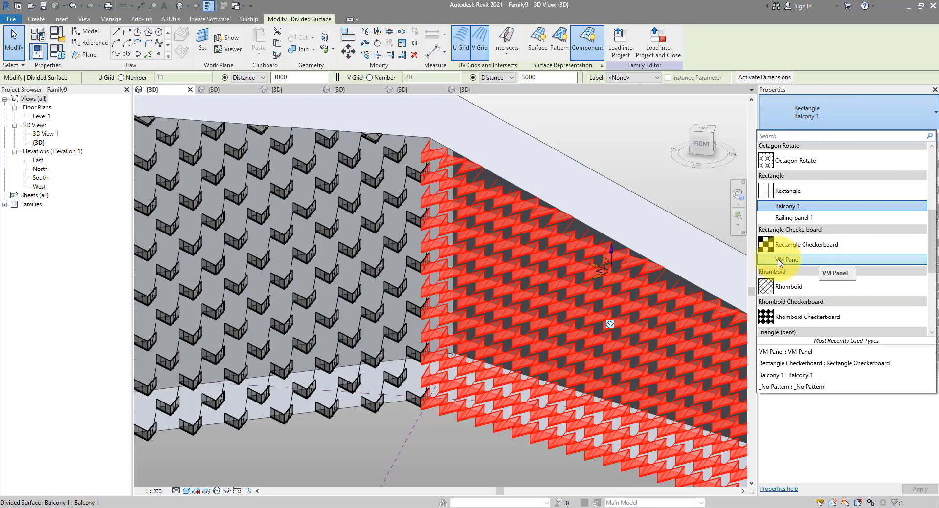
{"action": "left_click", "coordinate": [779, 262]}
{"action": "left_click", "coordinate": [656, 164]}
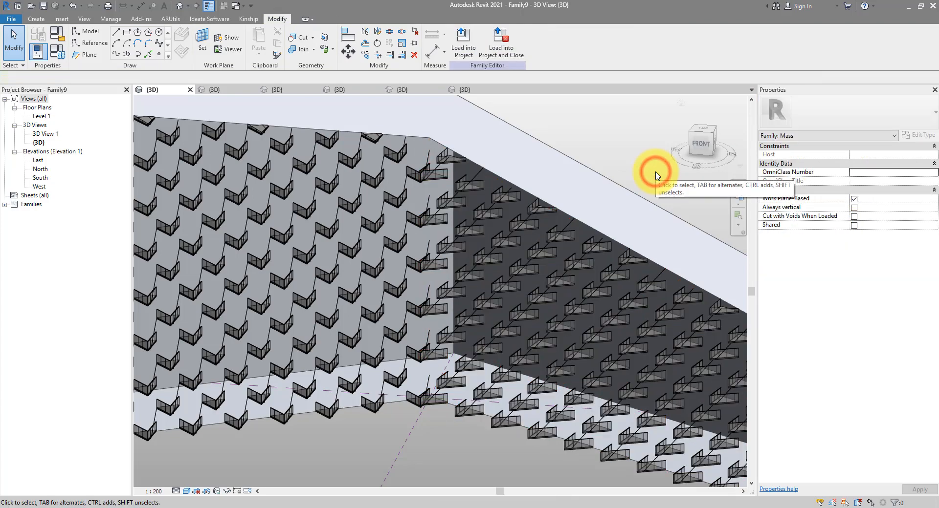
Delete the clashing VM Panel balconies down the building corner, alternating between the left and right facades.
{"action": "middle_click_drag", "start_coordinate": [632, 168], "coordinate": [647, 187], "text": "shift"}
{"action": "scroll", "coordinate": [435, 206], "scroll_direction": "up", "scroll_amount": 3}
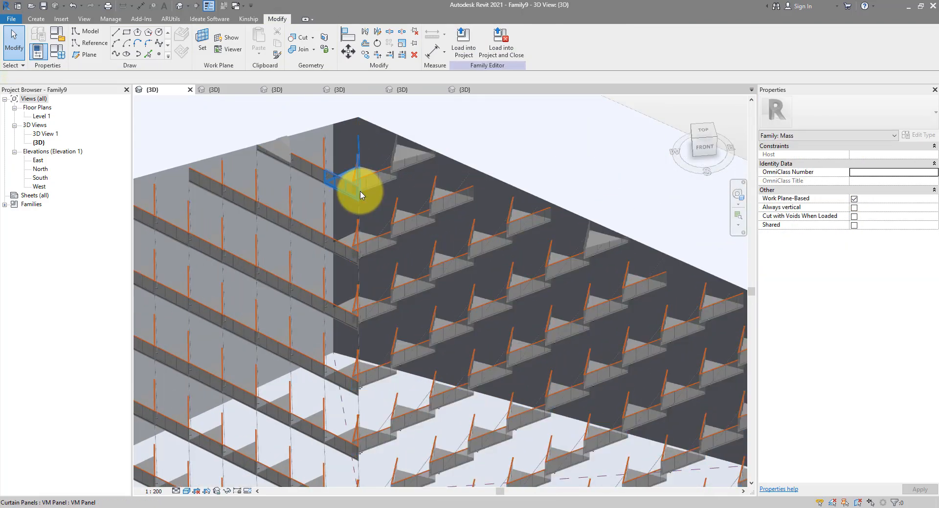
{"action": "left_click", "coordinate": [360, 194]}
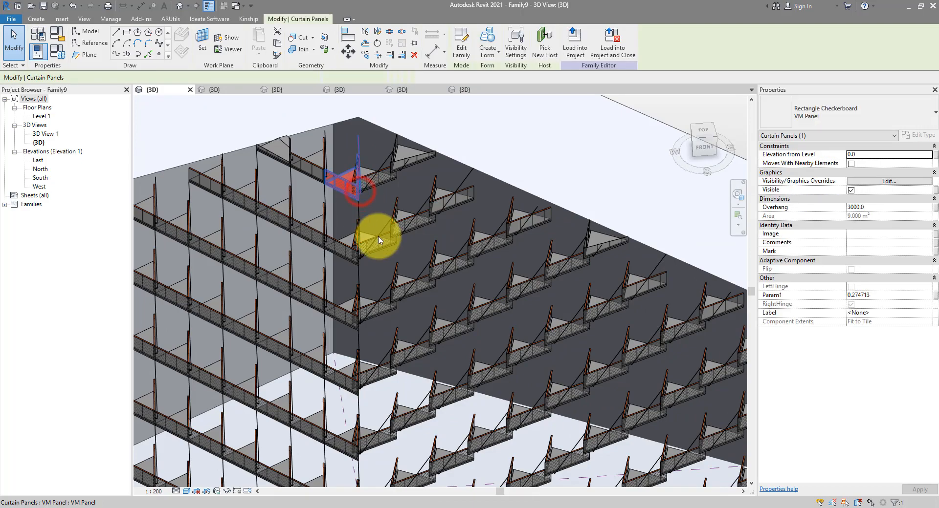
{"action": "left_click", "coordinate": [378, 240]}
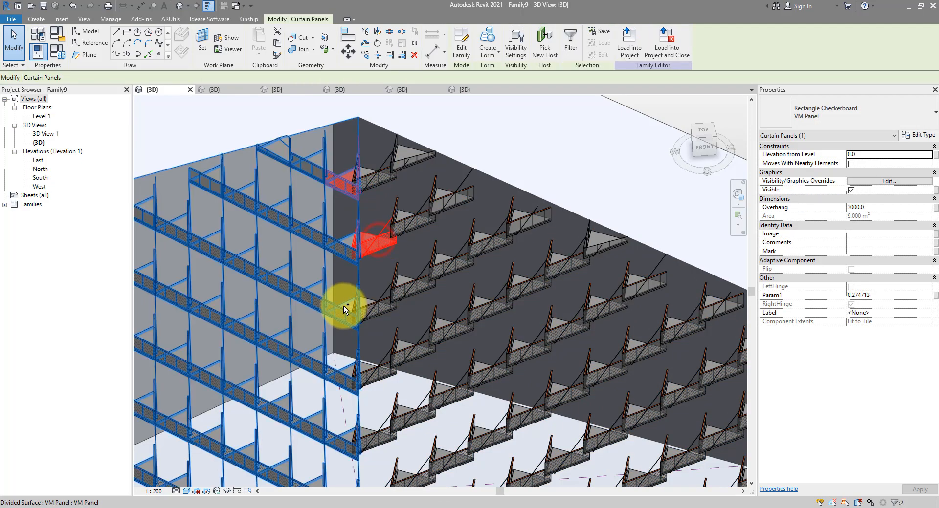
{"action": "left_click", "coordinate": [343, 306], "text": "ctrl"}
{"action": "left_click", "coordinate": [388, 379], "text": "ctrl"}
{"action": "middle_click_drag", "start_coordinate": [392, 351], "coordinate": [395, 258]}
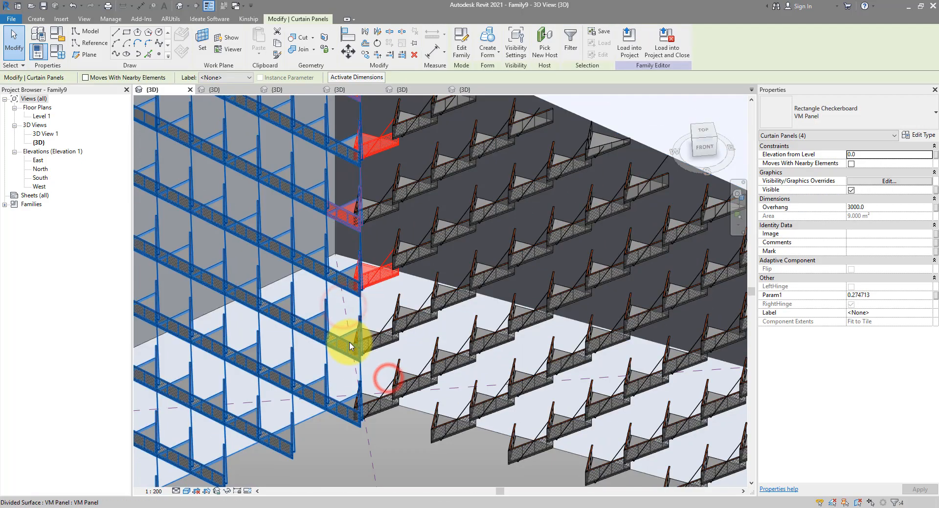
{"action": "left_click", "coordinate": [350, 339], "text": "ctrl"}
{"action": "left_click", "coordinate": [371, 398], "text": "ctrl"}
{"action": "scroll", "coordinate": [375, 398], "scroll_direction": "down", "scroll_amount": 1}
{"action": "key", "text": "Escape"}
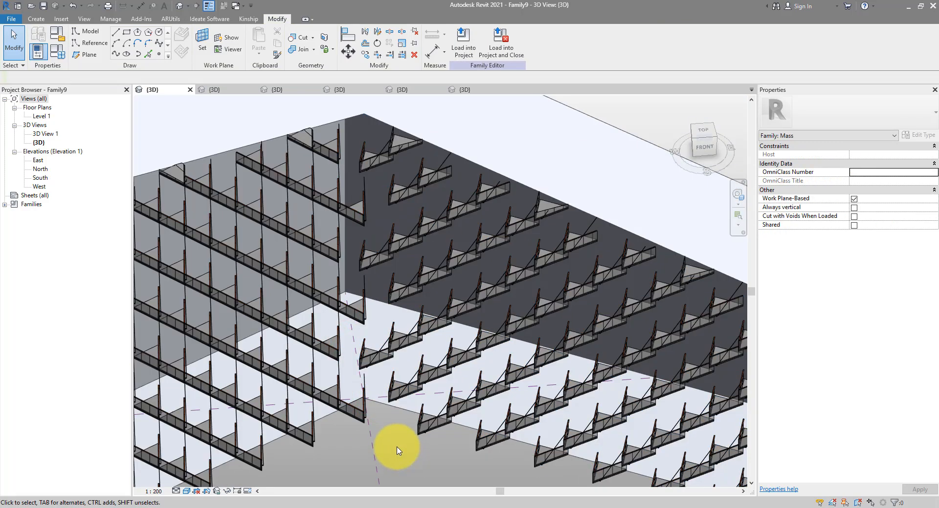
Select a single VM Panel balcony on the left facade near the corner and set its Overhang to 4500 and Param1 to 0.75.
{"action": "scroll", "coordinate": [402, 441], "scroll_direction": "down", "scroll_amount": 4}
{"action": "middle_click_drag", "start_coordinate": [401, 441], "coordinate": [429, 337], "text": "shift"}
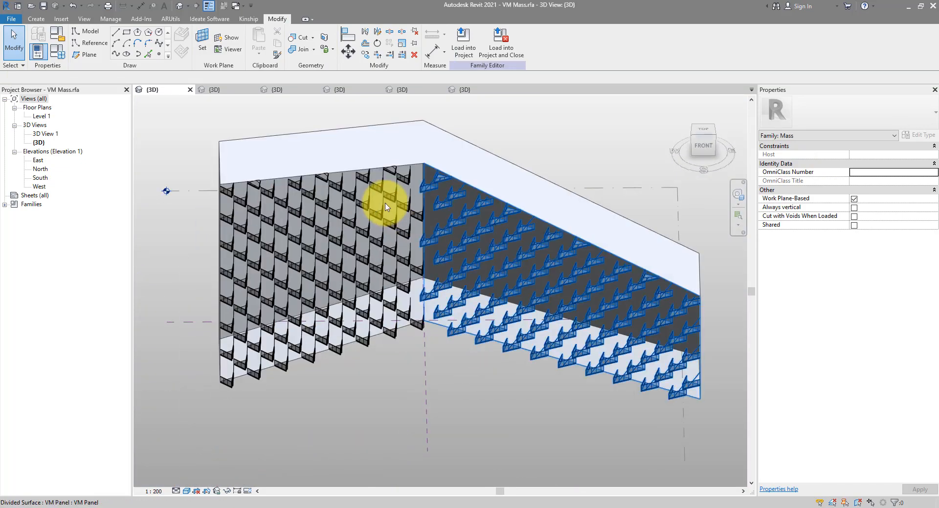
{"action": "scroll", "coordinate": [386, 204], "scroll_direction": "up", "scroll_amount": 5}
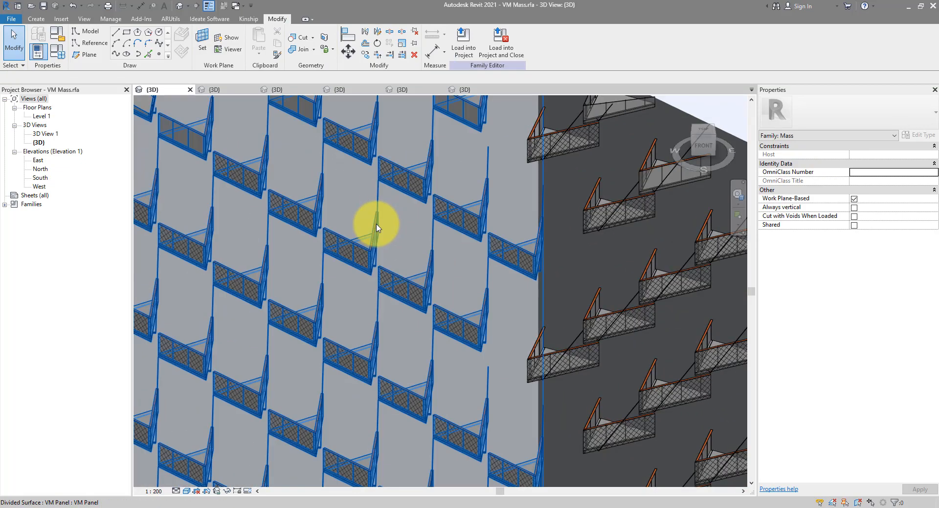
{"action": "key", "text": "Tab"}
{"action": "left_click", "coordinate": [375, 224]}
{"action": "middle_click_drag", "start_coordinate": [394, 247], "coordinate": [437, 251], "text": "shift"}
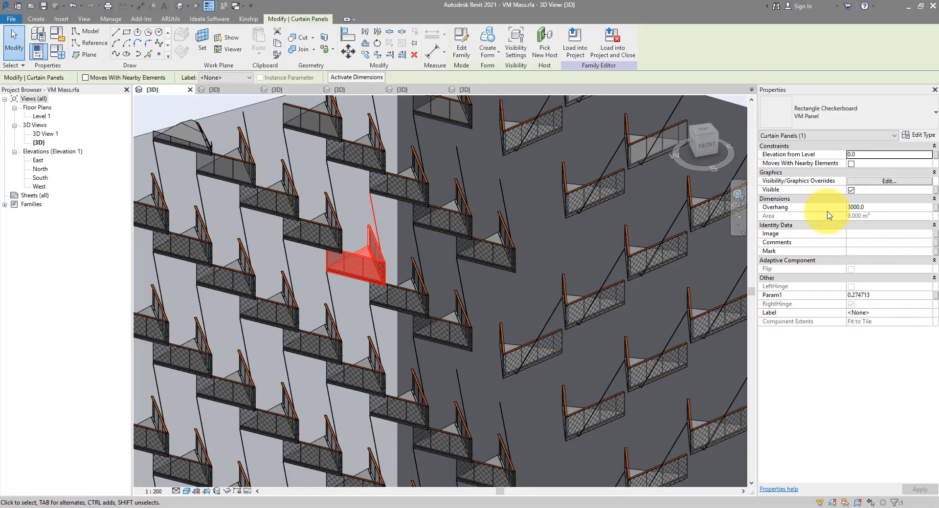
{"action": "left_click", "coordinate": [887, 210]}
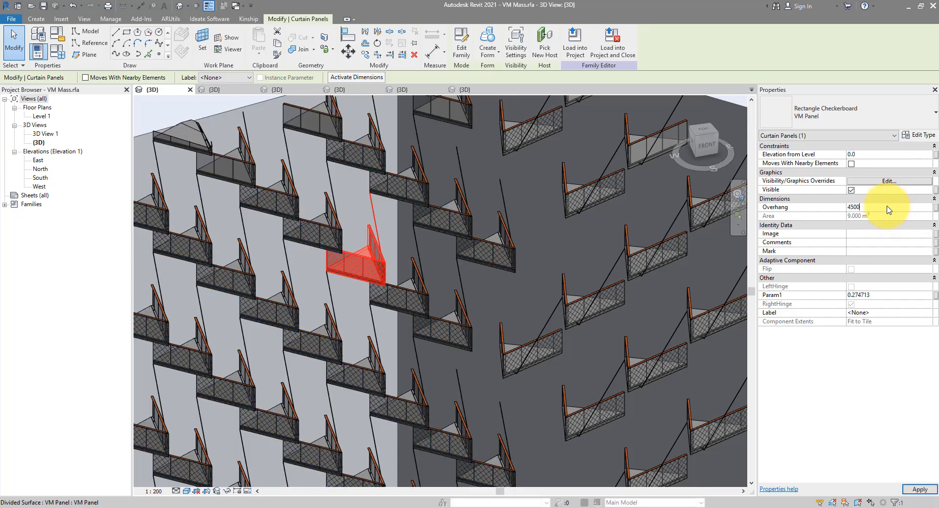
{"action": "key", "text": "Return"}
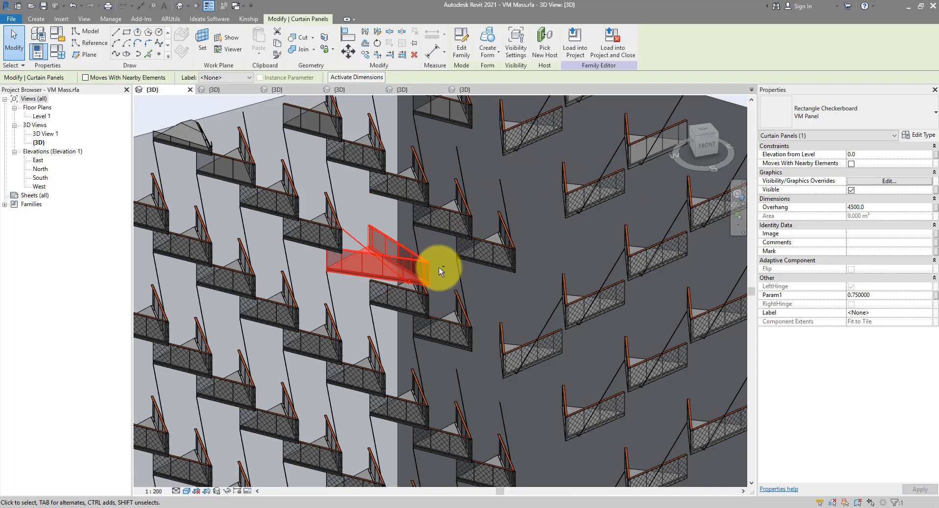
Launch Dynamo from the VM Mass.rfa family.
{"action": "middle_click_drag", "start_coordinate": [436, 266], "coordinate": [360, 225], "text": "shift"}
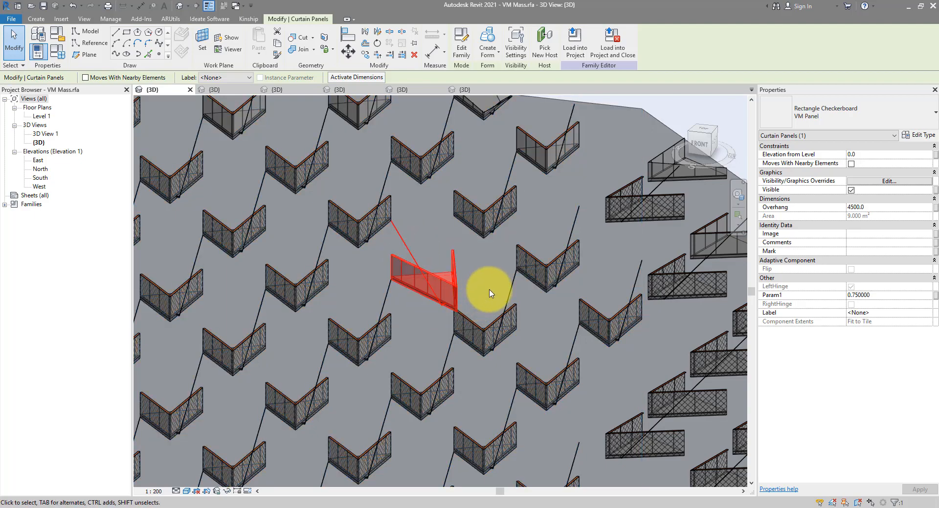
{"action": "scroll", "coordinate": [490, 293], "scroll_direction": "down", "scroll_amount": 1}
{"action": "scroll", "coordinate": [490, 293], "scroll_direction": "down", "scroll_amount": 3}
{"action": "middle_click_drag", "start_coordinate": [523, 262], "coordinate": [509, 197], "text": "shift"}
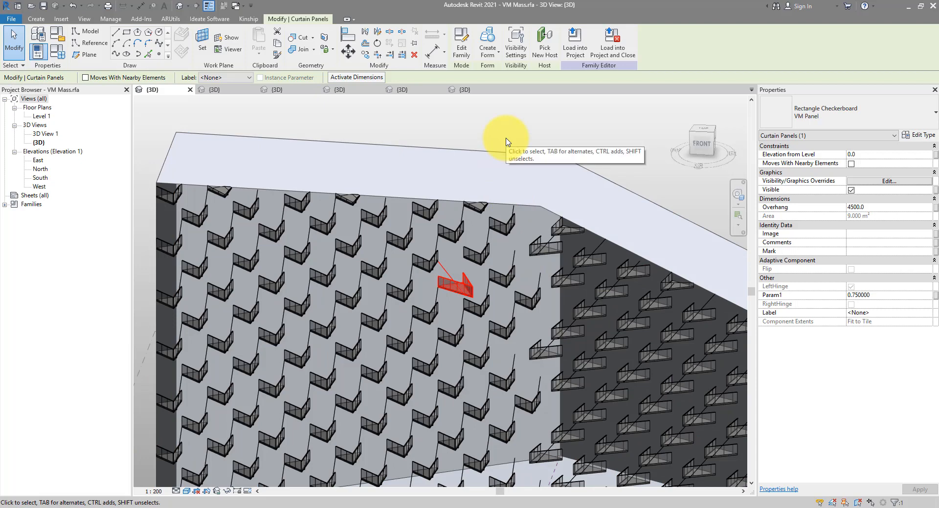
{"action": "middle_click_drag", "start_coordinate": [519, 148], "coordinate": [461, 100]}
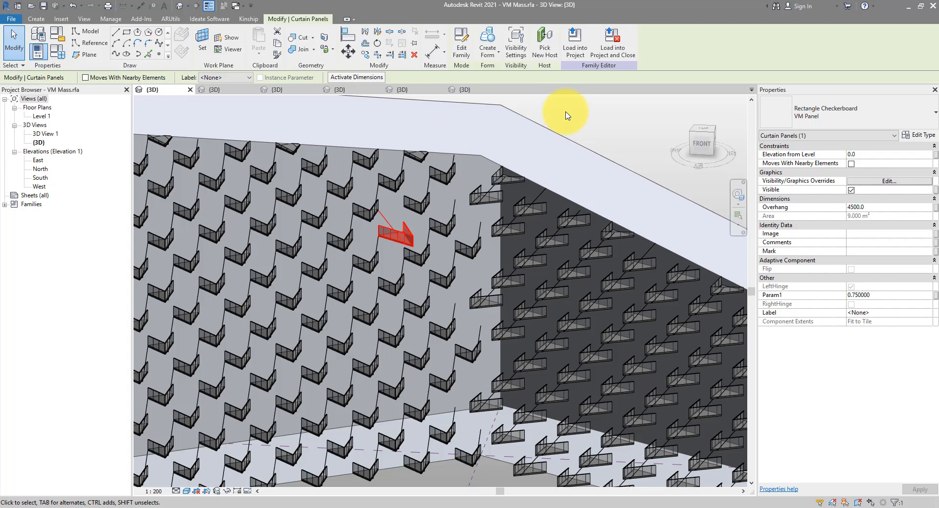
{"action": "left_click", "coordinate": [110, 19]}
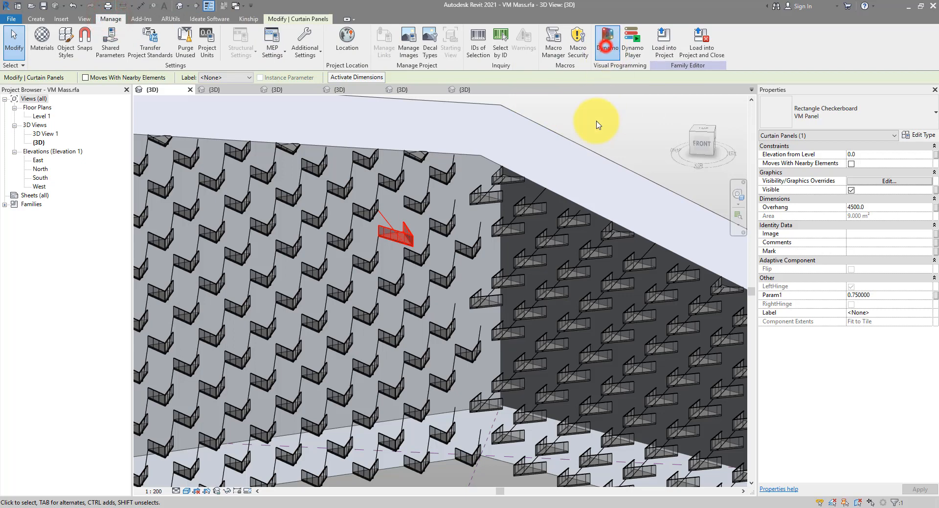
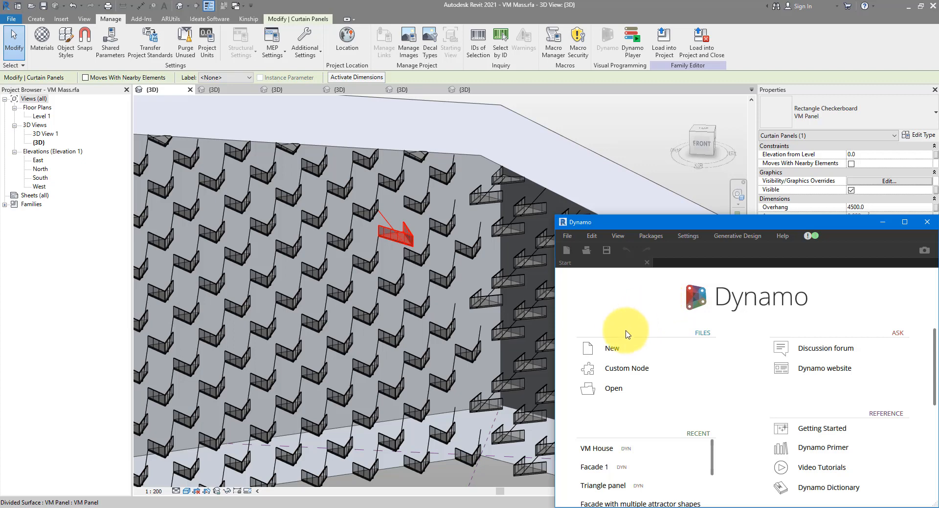
Create a new Dynamo graph and set its run mode to Manual.
{"action": "left_click", "coordinate": [607, 346]}
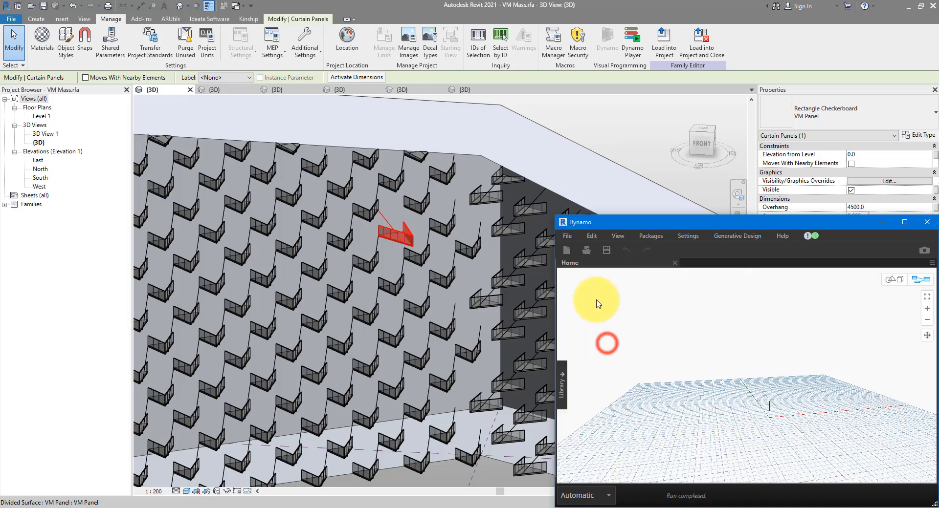
{"action": "left_click", "coordinate": [584, 495]}
{"action": "left_click", "coordinate": [582, 444]}
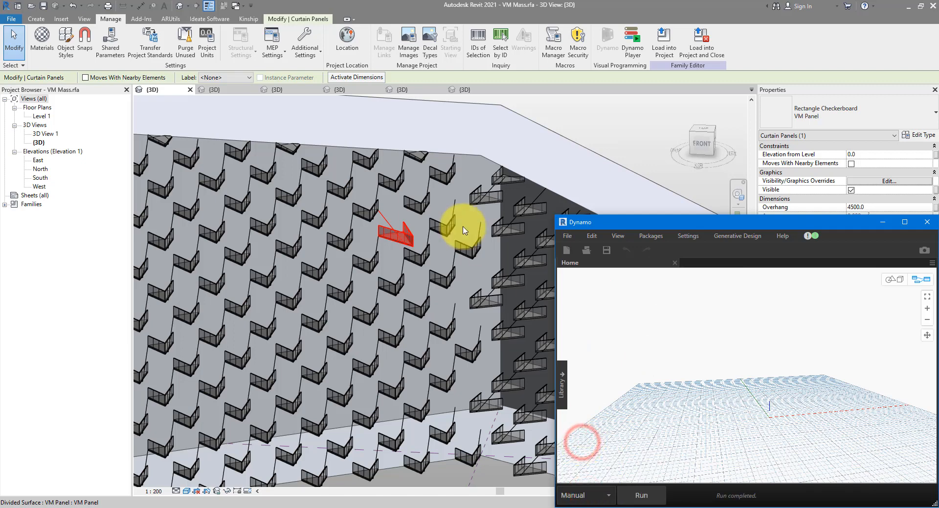
Add a Family Types node set to VM Panel:VM Panel and place it at the start of the graph.
{"action": "right_click", "coordinate": [620, 343]}
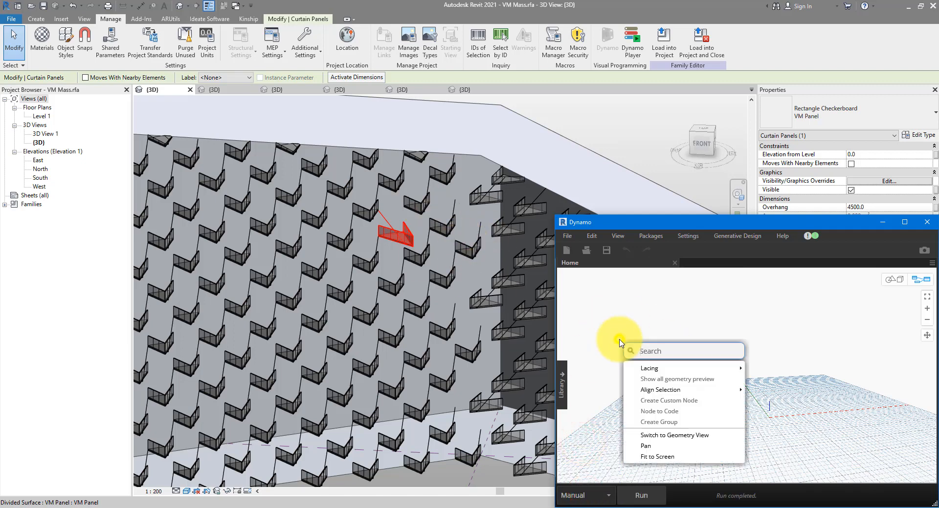
{"action": "type", "text": "famil"}
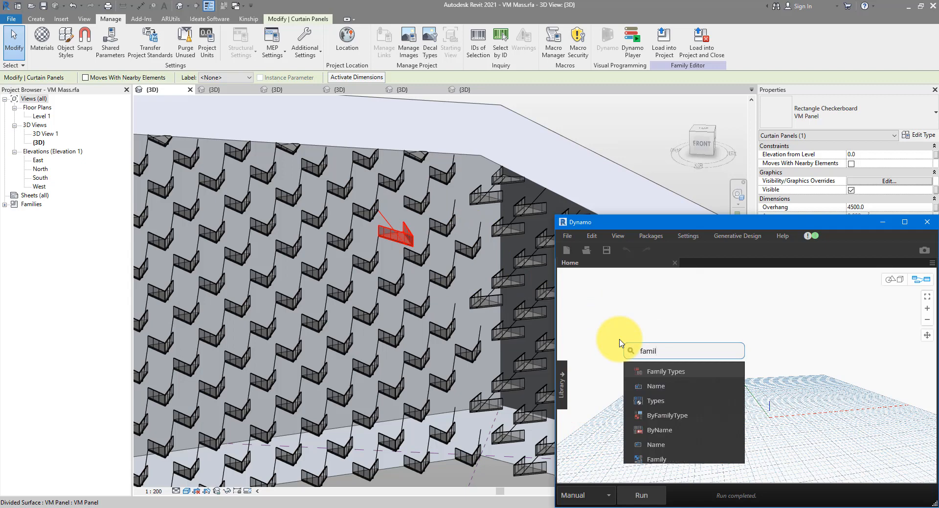
{"action": "type", "text": "y type"}
{"action": "key", "text": "Return"}
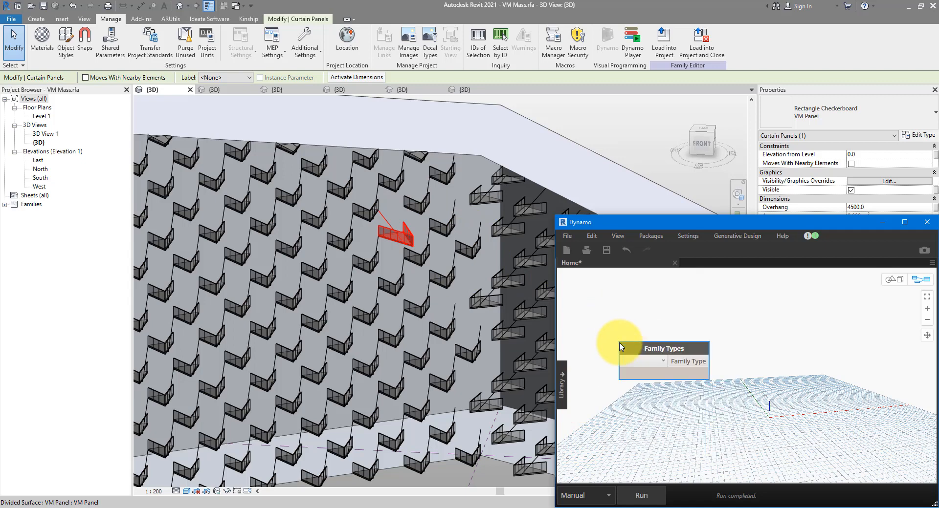
{"action": "left_click", "coordinate": [655, 361]}
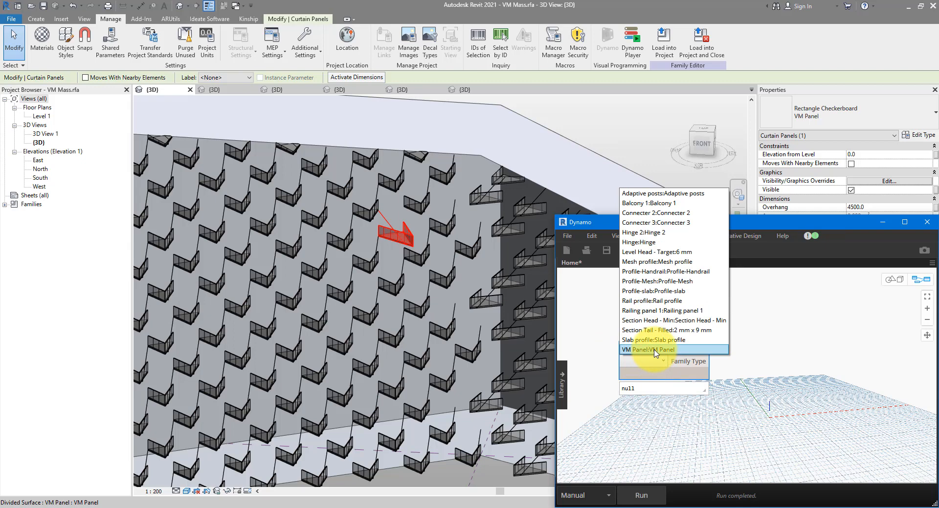
{"action": "left_click", "coordinate": [655, 349]}
{"action": "left_click_drag", "start_coordinate": [655, 356], "coordinate": [607, 310]}
Add an All Elements of Family Type node and place it beside the Family Types node.
{"action": "right_click", "coordinate": [625, 379]}
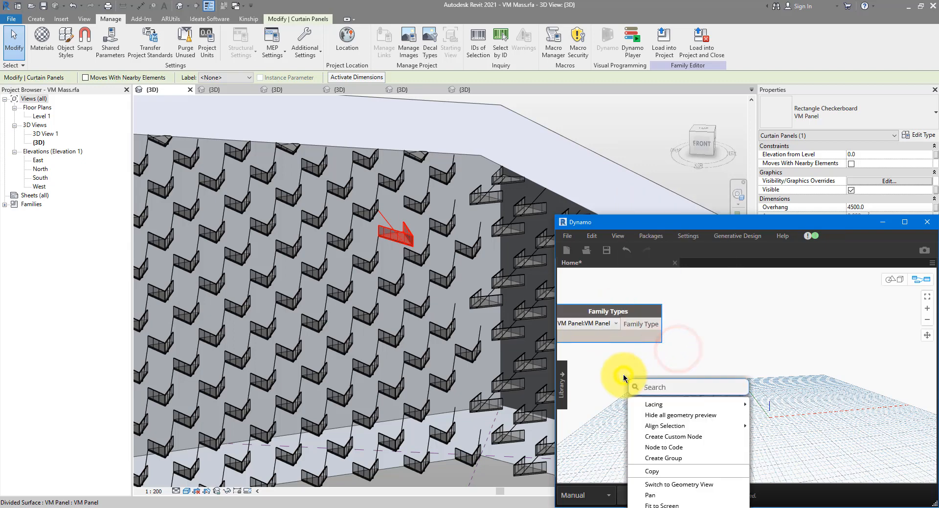
{"action": "type", "text": "all ele"}
{"action": "type", "text": "men"}
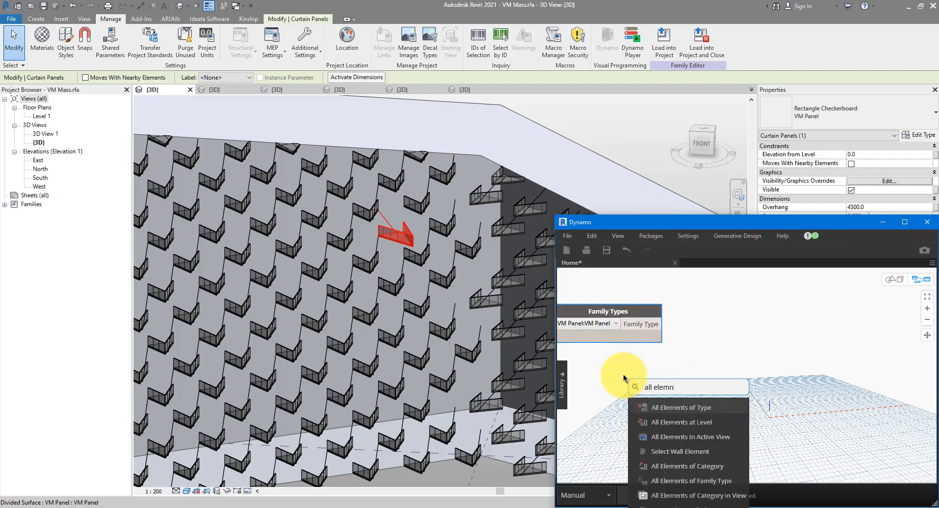
{"action": "key", "text": "BackSpace"}
{"action": "type", "text": "ents of fami"}
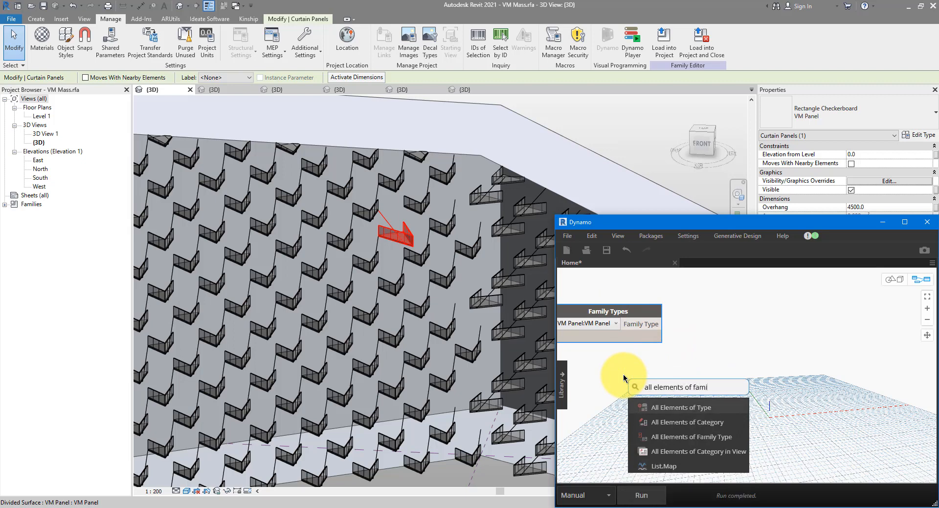
{"action": "type", "text": "l"}
{"action": "left_click", "coordinate": [710, 406]}
{"action": "left_click_drag", "start_coordinate": [722, 413], "coordinate": [703, 317]}
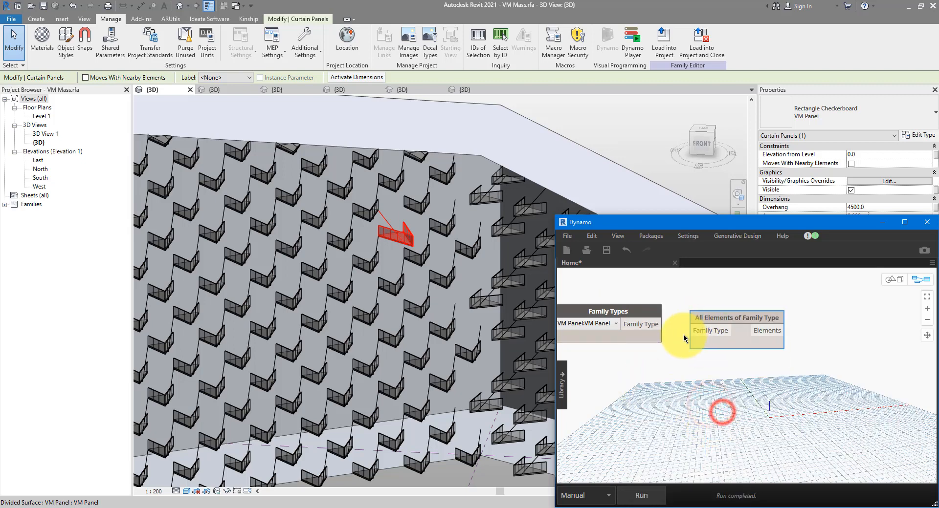
Feed the Family Type output into All Elements of Family Type, run the graph and pin the resulting list preview.
{"action": "left_click", "coordinate": [656, 324]}
{"action": "left_click", "coordinate": [697, 331]}
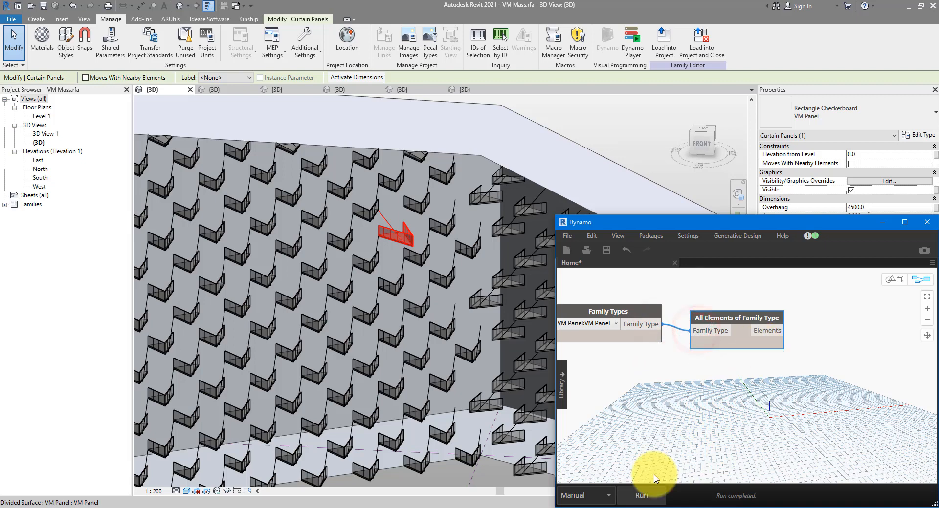
{"action": "left_click", "coordinate": [641, 495]}
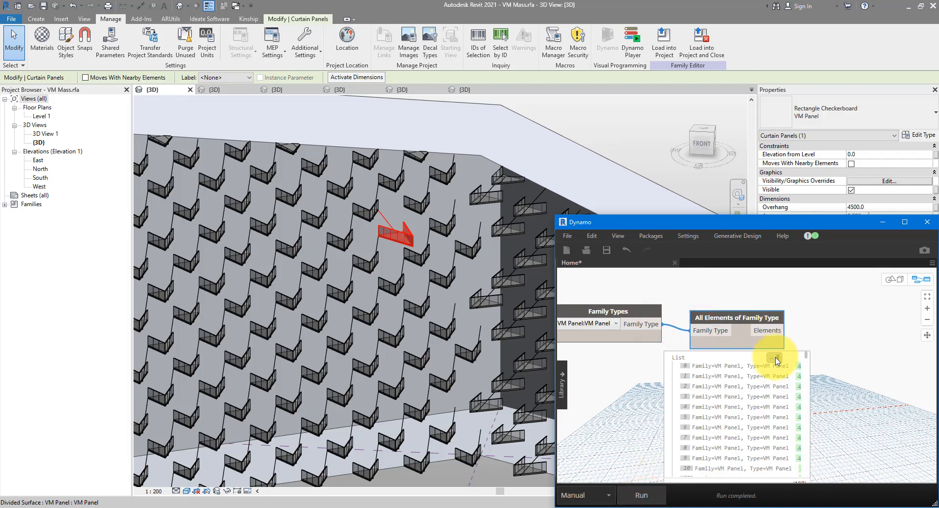
{"action": "left_click", "coordinate": [774, 359]}
{"action": "middle_click_drag", "start_coordinate": [839, 368], "coordinate": [815, 344]}
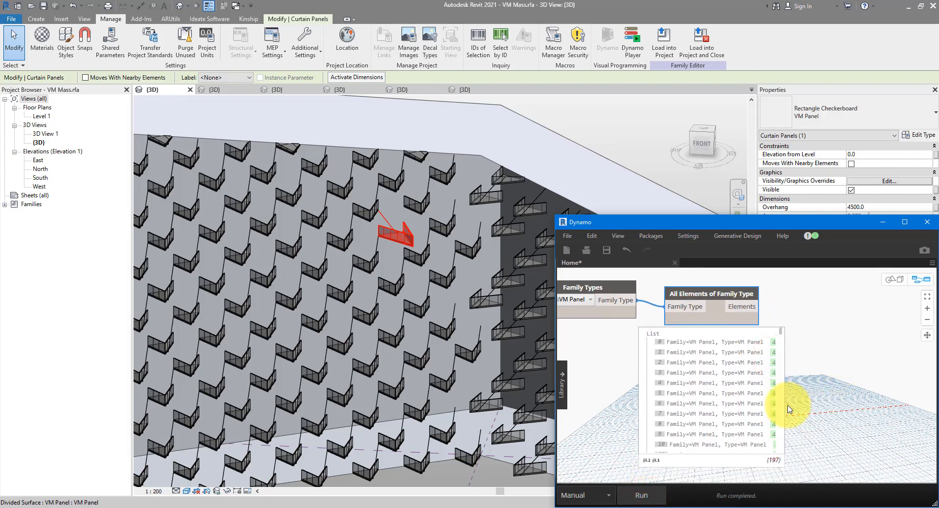
In the Revit model, set Border Tile to Empty for the divided surfaces of both balcony facades.
{"action": "left_click", "coordinate": [561, 121]}
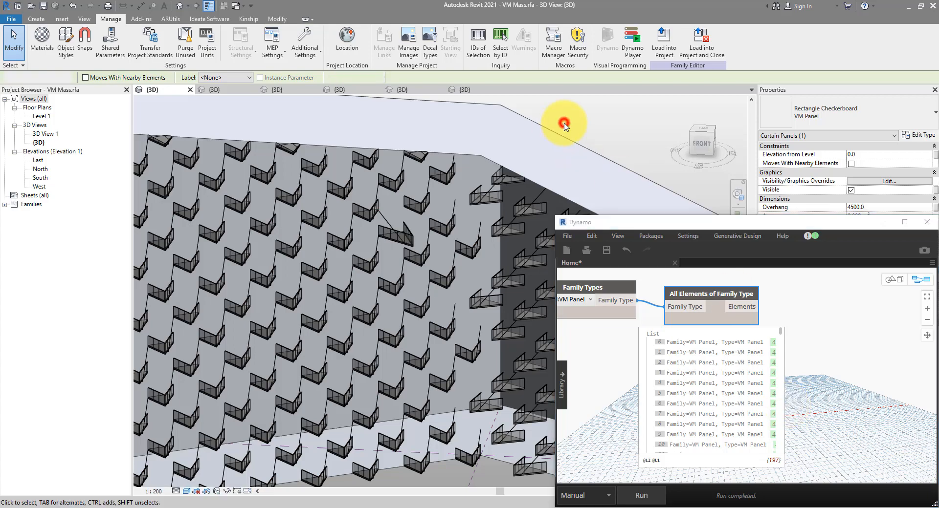
{"action": "scroll", "coordinate": [467, 221], "scroll_direction": "down", "scroll_amount": 2}
{"action": "scroll", "coordinate": [458, 200], "scroll_direction": "up", "scroll_amount": 5}
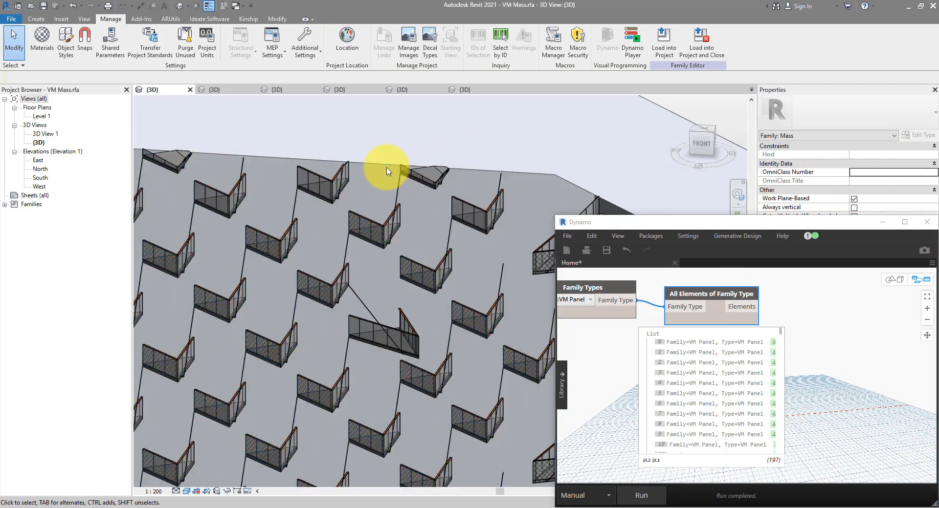
{"action": "scroll", "coordinate": [410, 191], "scroll_direction": "down", "scroll_amount": 3}
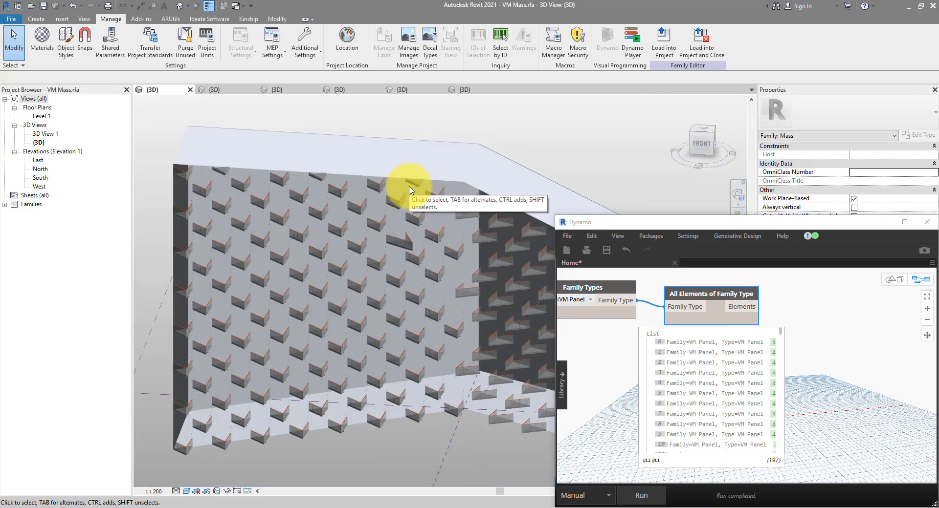
{"action": "left_click", "coordinate": [418, 193]}
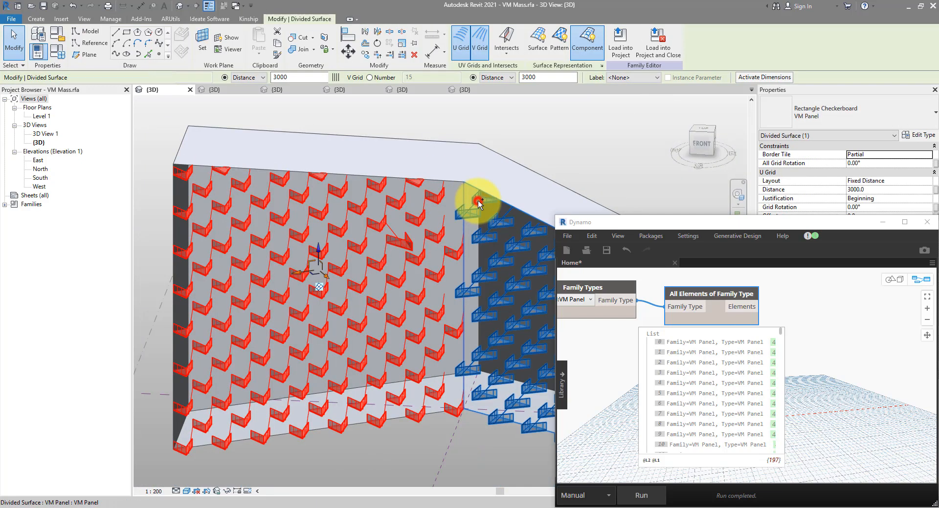
{"action": "left_click", "coordinate": [477, 200], "text": "ctrl"}
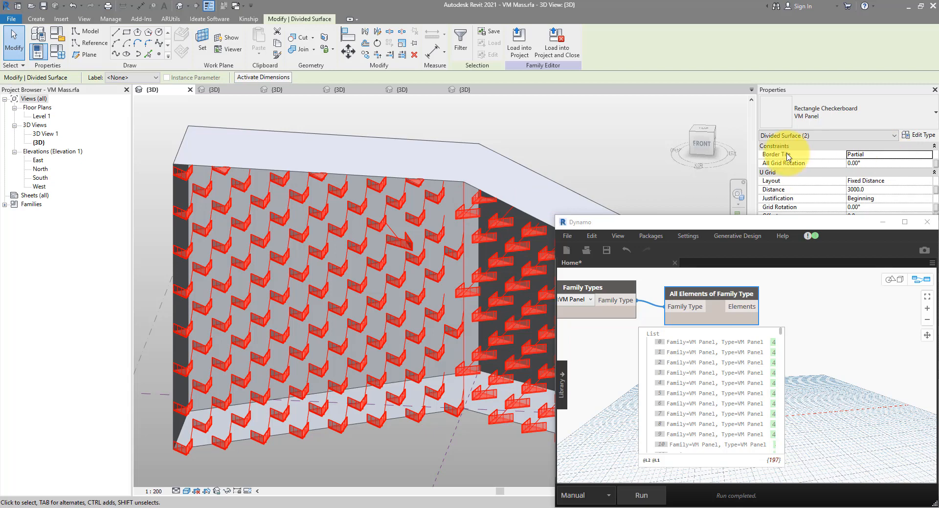
{"action": "left_click", "coordinate": [928, 154]}
{"action": "left_click", "coordinate": [863, 163]}
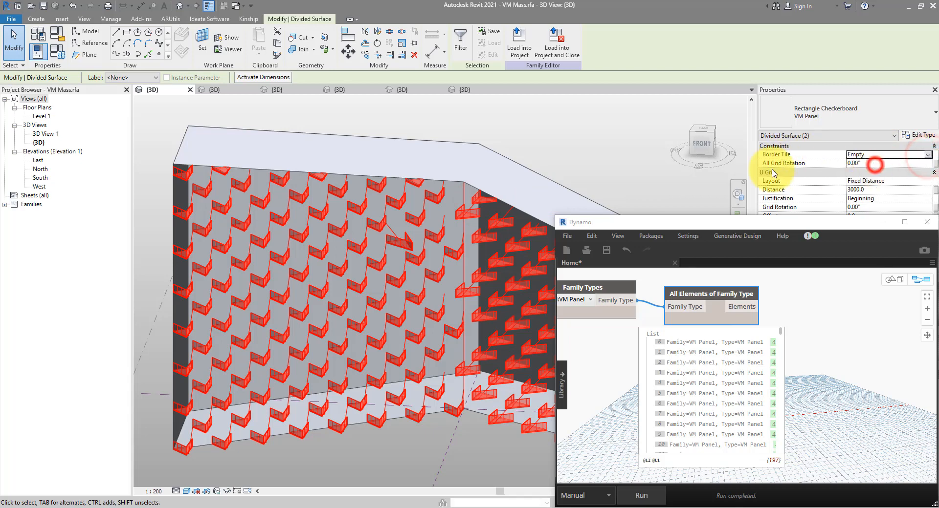
{"action": "key", "text": "Tab"}
Delete the clashing VM Panel balconies down the building corner, alternating between the two facades.
{"action": "left_click", "coordinate": [473, 217]}
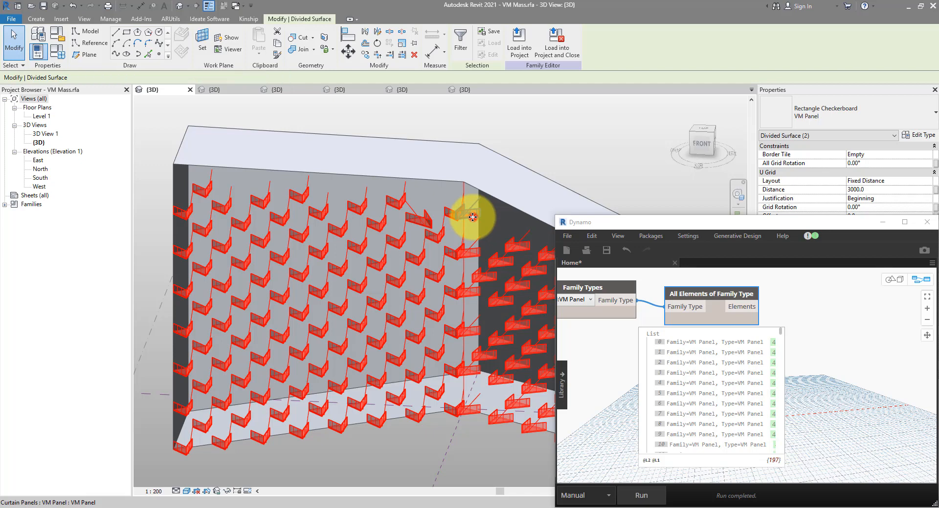
{"action": "left_click", "coordinate": [447, 251], "text": "ctrl"}
{"action": "left_click", "coordinate": [468, 293], "text": "ctrl"}
{"action": "left_click", "coordinate": [469, 376], "text": "ctrl"}
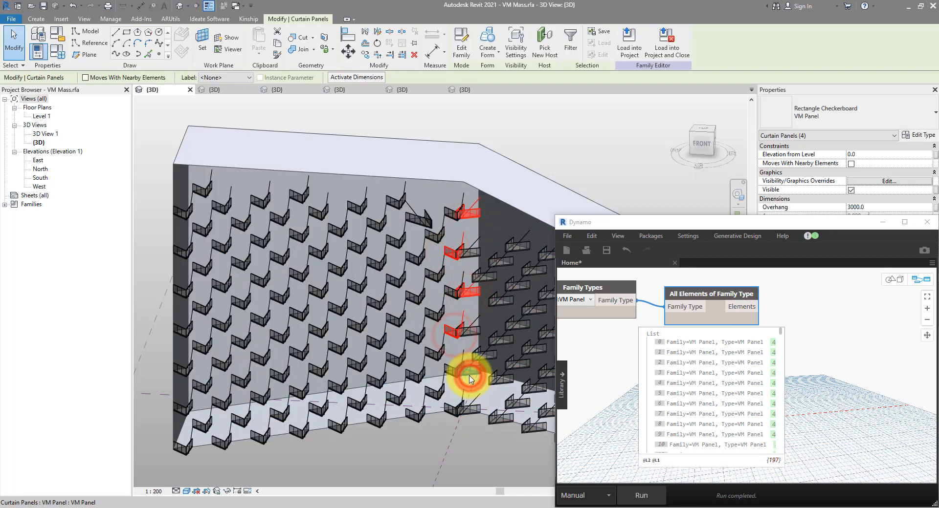
{"action": "left_click", "coordinate": [444, 399]}
Switch back to Dynamo, rerun the graph to refresh the VM Panel element list, and maximize the Dynamo window.
{"action": "left_click", "coordinate": [641, 273]}
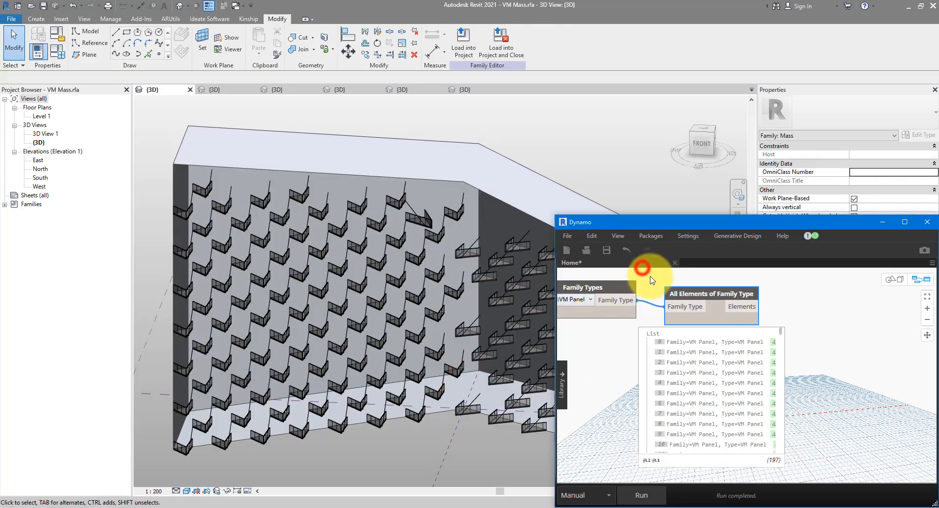
{"action": "left_click", "coordinate": [648, 494]}
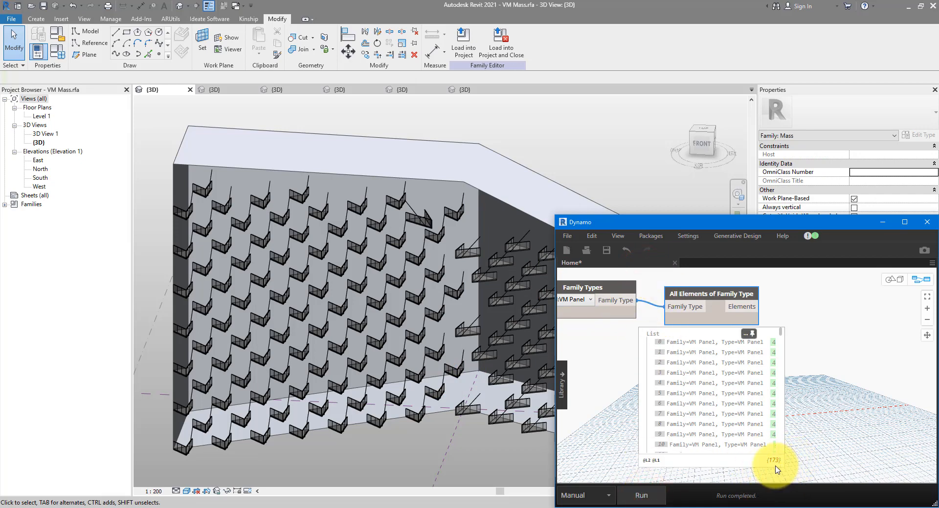
{"action": "left_click", "coordinate": [905, 222]}
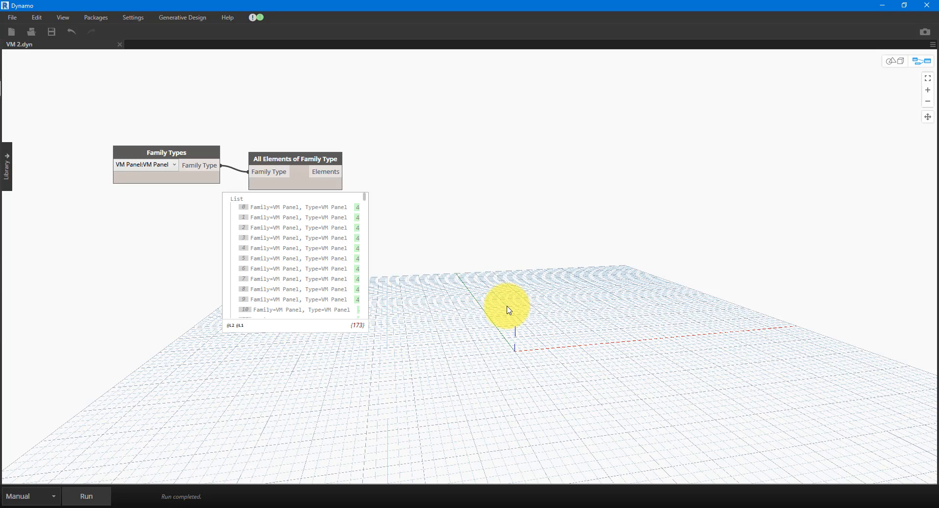
Add a Range node in the empty space beside the pinned VM Panel list.
{"action": "right_click", "coordinate": [523, 287]}
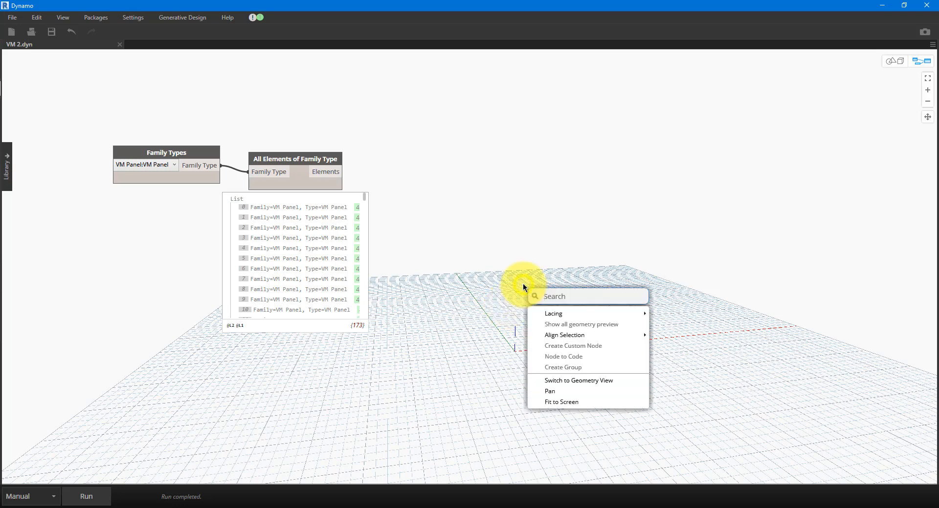
{"action": "type", "text": "range"}
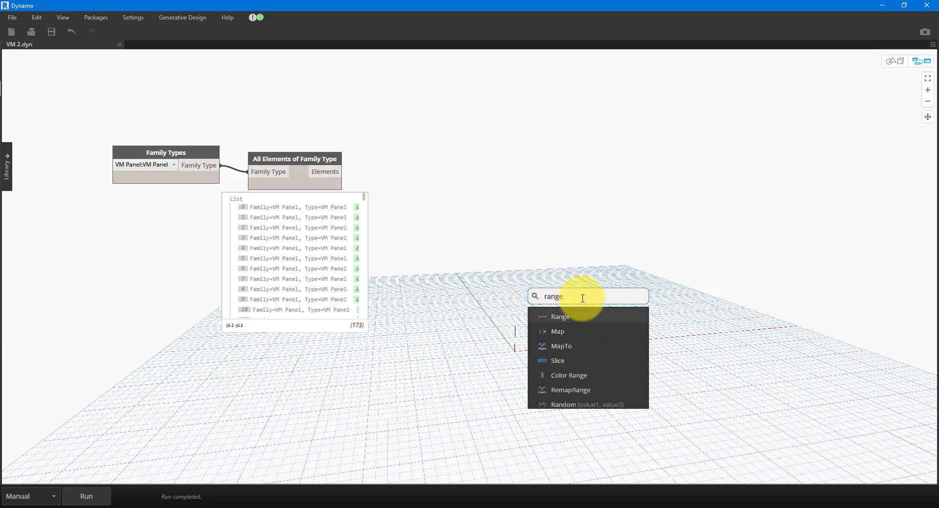
{"action": "left_click", "coordinate": [563, 319]}
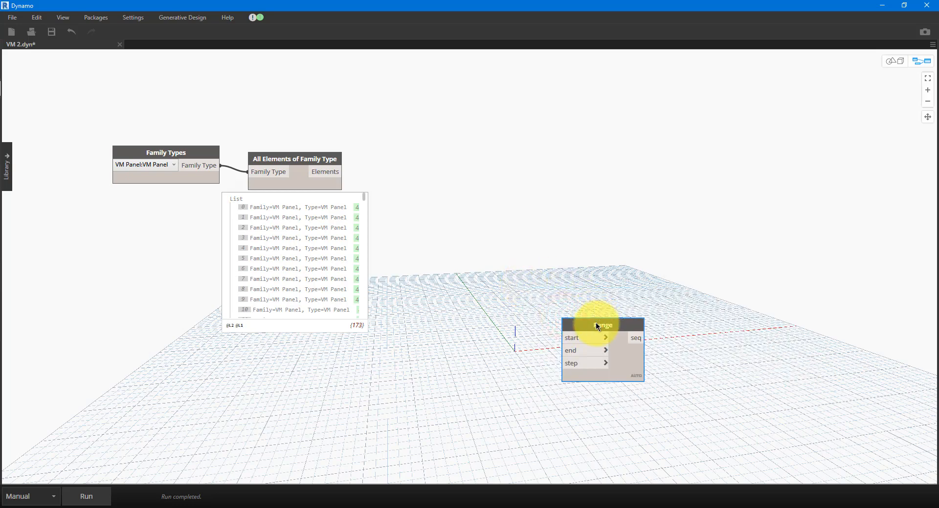
{"action": "left_click_drag", "start_coordinate": [596, 322], "coordinate": [501, 338]}
{"action": "scroll", "coordinate": [480, 335], "scroll_direction": "up", "scroll_amount": 3}
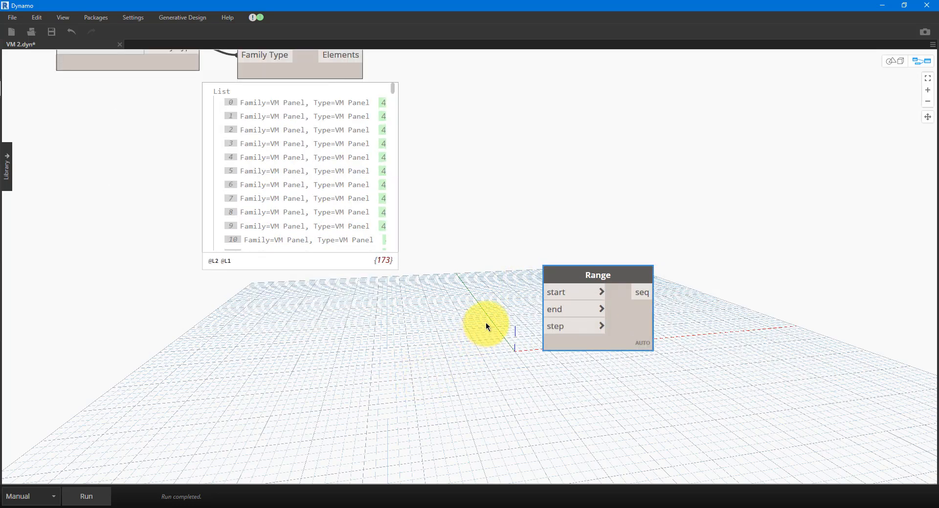
Add a Code Block in front of the Range node with the lines 4000;, 4500; and 100;.
{"action": "double_click", "coordinate": [410, 315]}
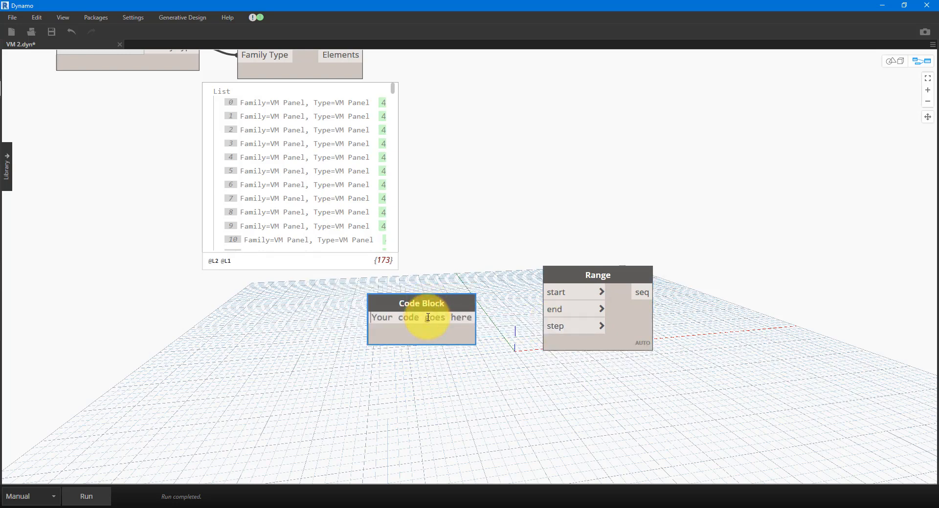
{"action": "type", "text": "4000"}
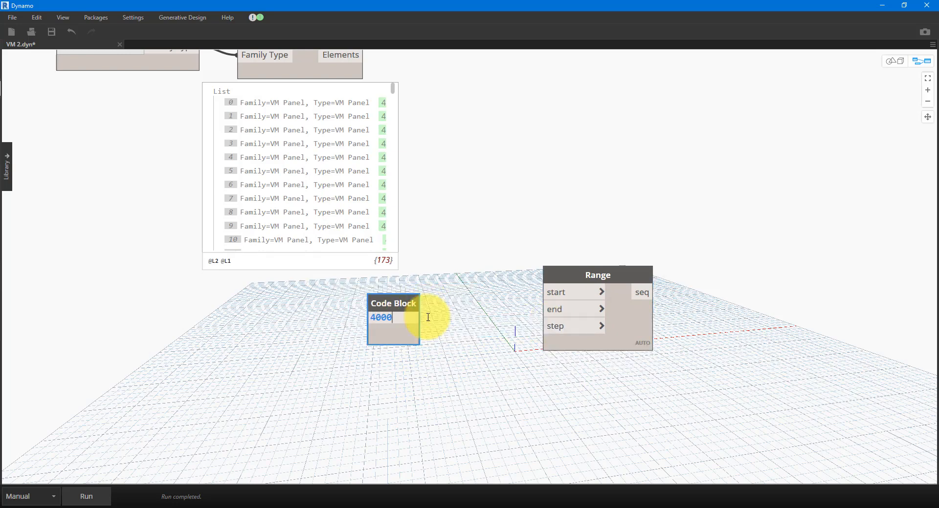
{"action": "type", "text": ";"}
{"action": "key", "text": "Return"}
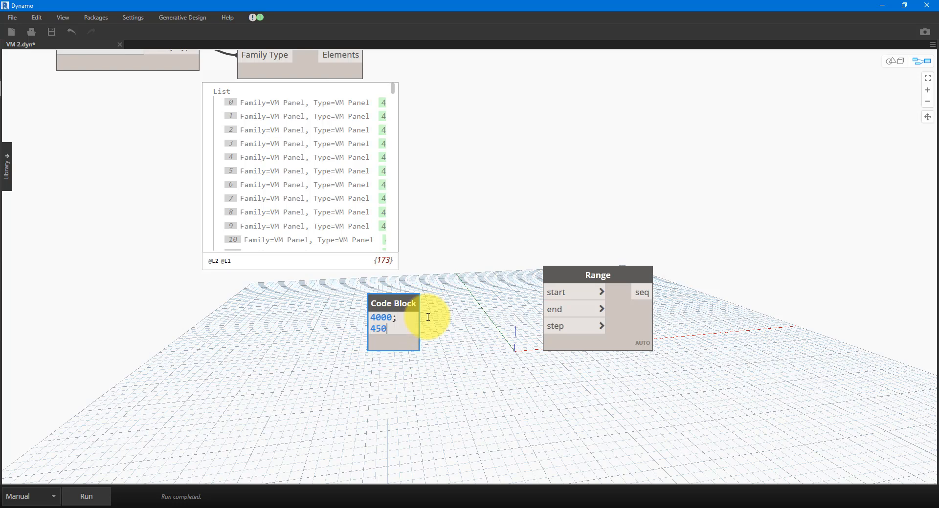
{"action": "type", "text": "4500;"}
{"action": "key", "text": "Return"}
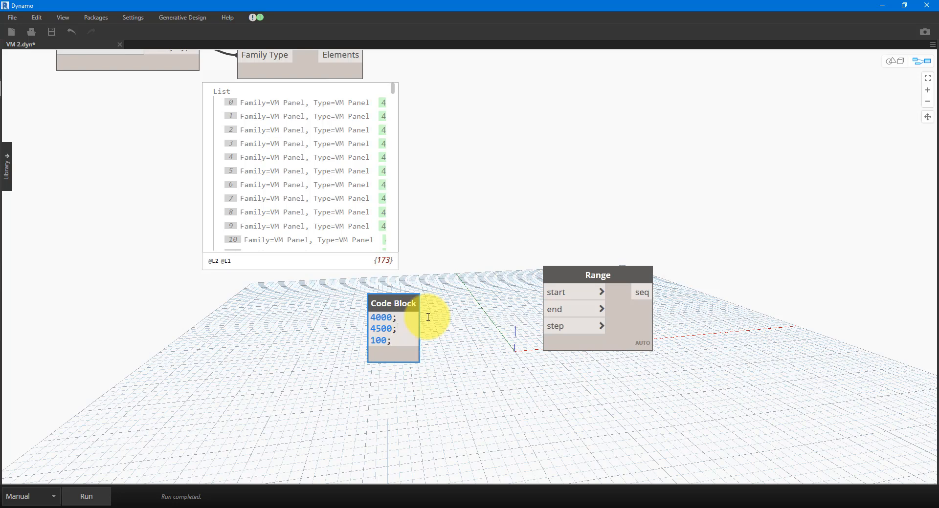
{"action": "left_click", "coordinate": [429, 316]}
Wire the Code Block values to the Range node: 4000 to start, 4500 to end and 100 to step.
{"action": "left_click", "coordinate": [414, 317]}
{"action": "left_click", "coordinate": [556, 291]}
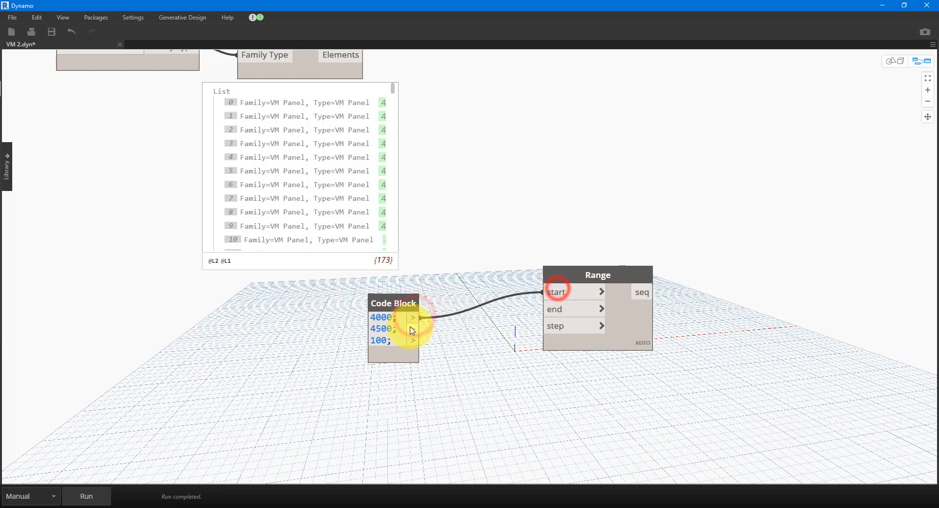
{"action": "left_click", "coordinate": [413, 329]}
{"action": "left_click", "coordinate": [543, 309]}
{"action": "left_click", "coordinate": [413, 340]}
{"action": "left_click", "coordinate": [543, 326]}
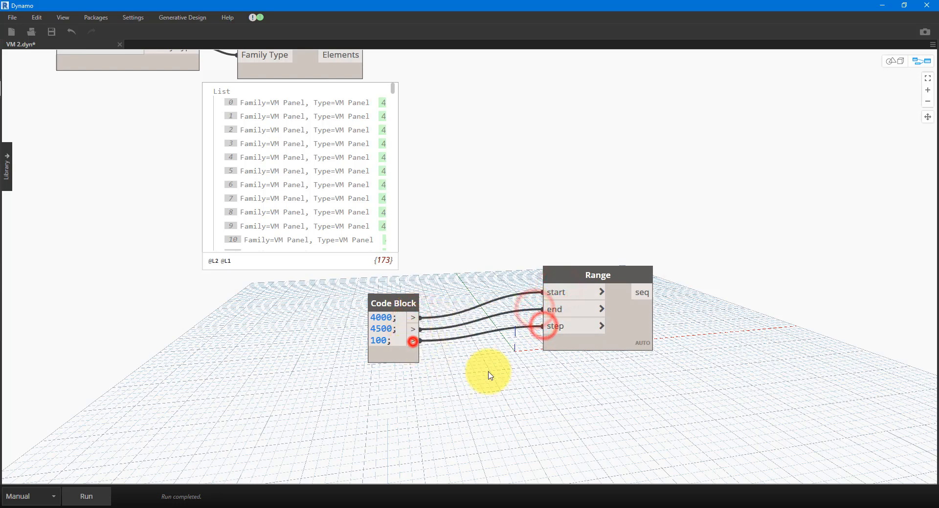
Run the graph with the Range output pinned, and gather the Code Block and Range nodes beneath the VM Panel list.
{"action": "left_click", "coordinate": [91, 496]}
{"action": "mouse_move", "coordinate": [640, 366]}
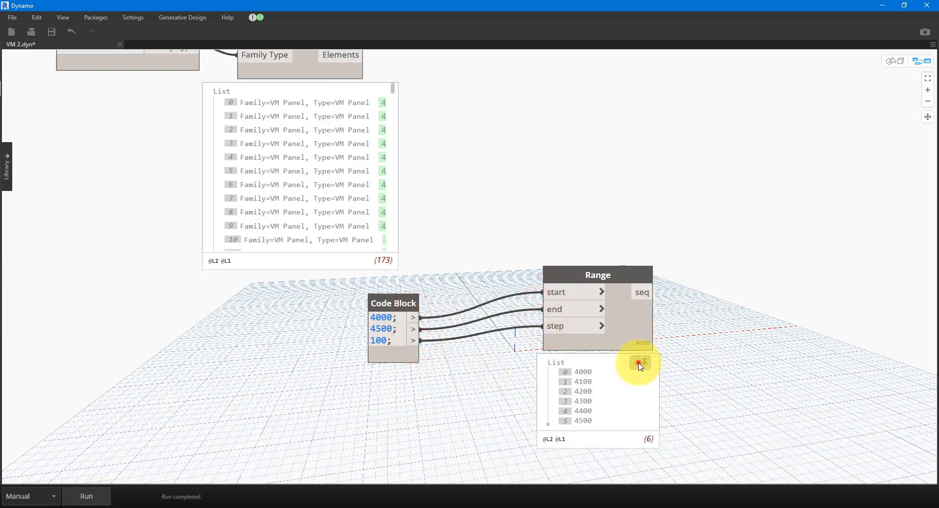
{"action": "left_click_drag", "start_coordinate": [635, 337], "coordinate": [540, 357]}
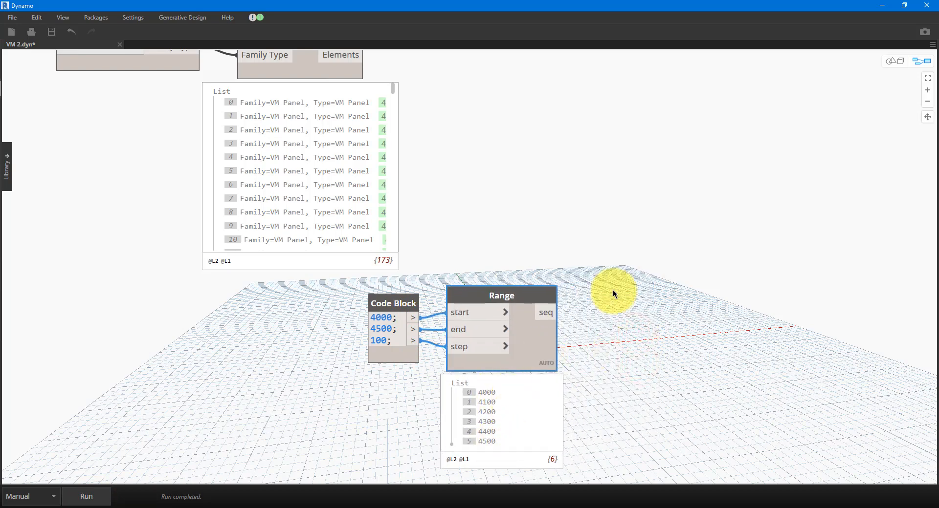
{"action": "left_click_drag", "start_coordinate": [599, 310], "coordinate": [359, 393]}
{"action": "left_click_drag", "start_coordinate": [527, 344], "coordinate": [369, 343]}
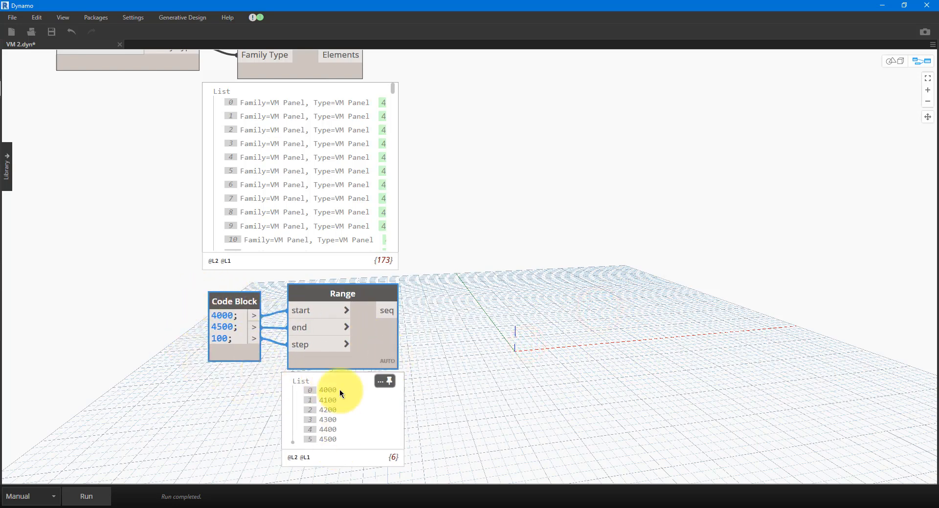
Duplicate the Code Block and Range pair and place the copy below the first Range's pinned list.
{"action": "scroll", "coordinate": [425, 330], "scroll_direction": "down", "scroll_amount": 3}
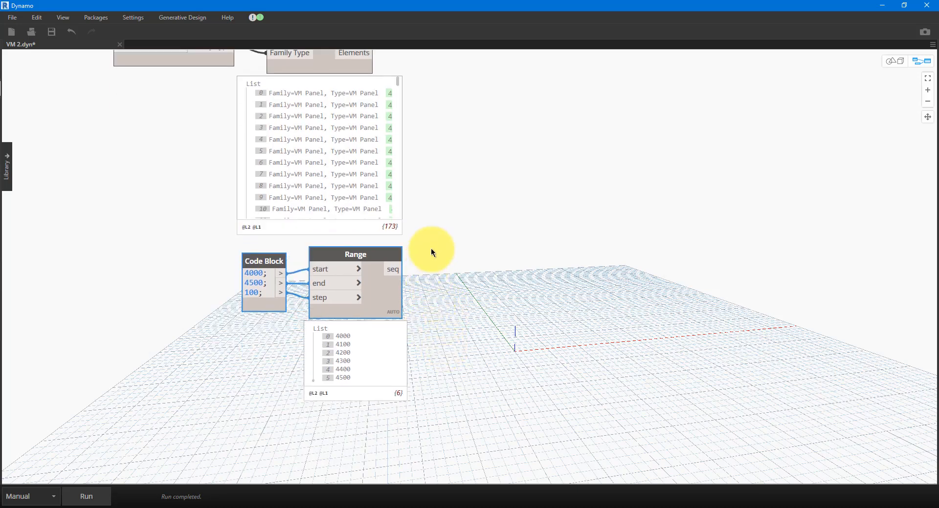
{"action": "left_click_drag", "start_coordinate": [439, 242], "coordinate": [230, 331]}
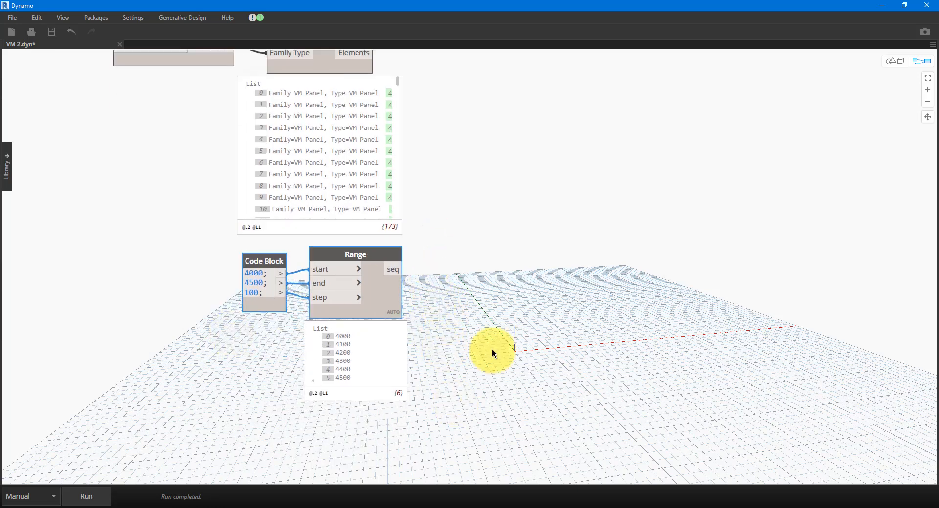
{"action": "key", "text": "ctrl+c"}
{"action": "key", "text": "ctrl+v"}
{"action": "left_click_drag", "start_coordinate": [547, 291], "coordinate": [377, 451]}
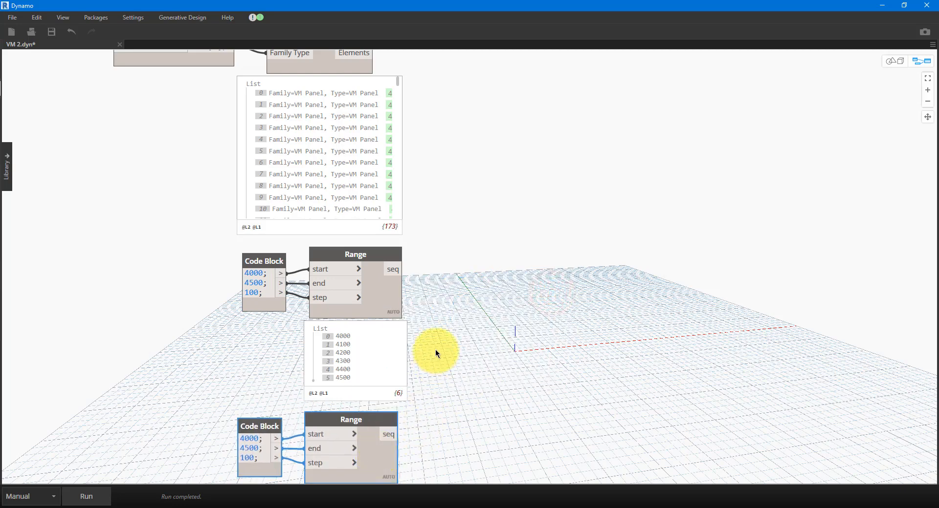
{"action": "middle_click_drag", "start_coordinate": [420, 430], "coordinate": [436, 350]}
Change the copied Code Block's lines to 0;, 1; and 0.1;.
{"action": "scroll", "coordinate": [407, 385], "scroll_direction": "up", "scroll_amount": 1}
{"action": "double_click", "coordinate": [249, 356]}
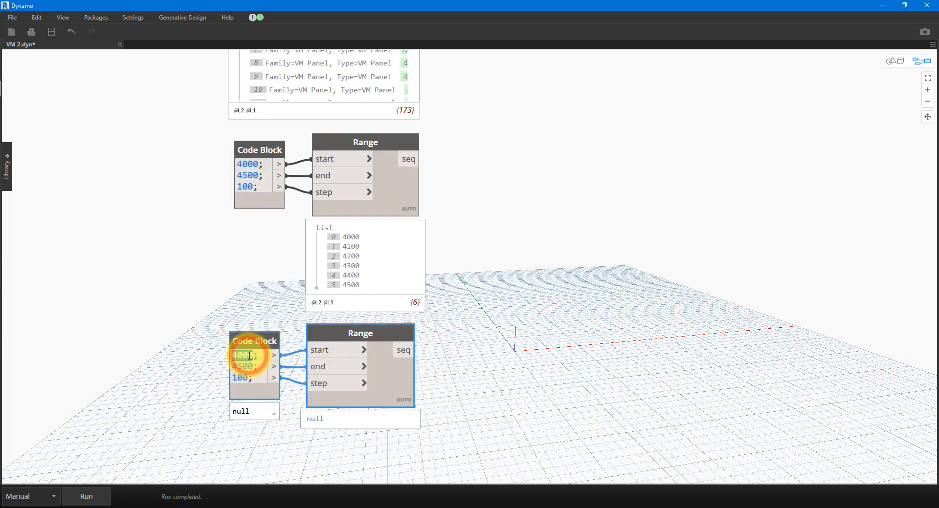
{"action": "type", "text": "0;"}
{"action": "double_click", "coordinate": [240, 367]}
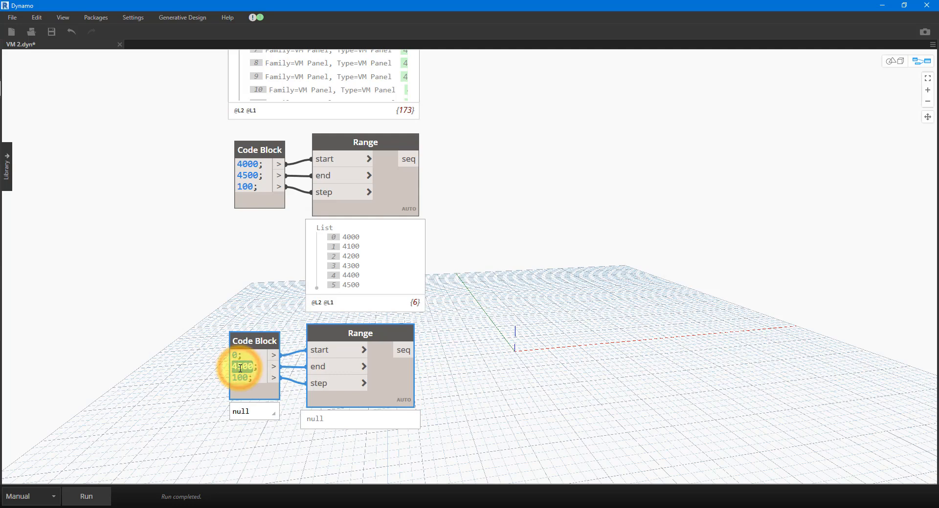
{"action": "type", "text": "1"}
{"action": "double_click", "coordinate": [240, 377]}
{"action": "type", "text": "0."}
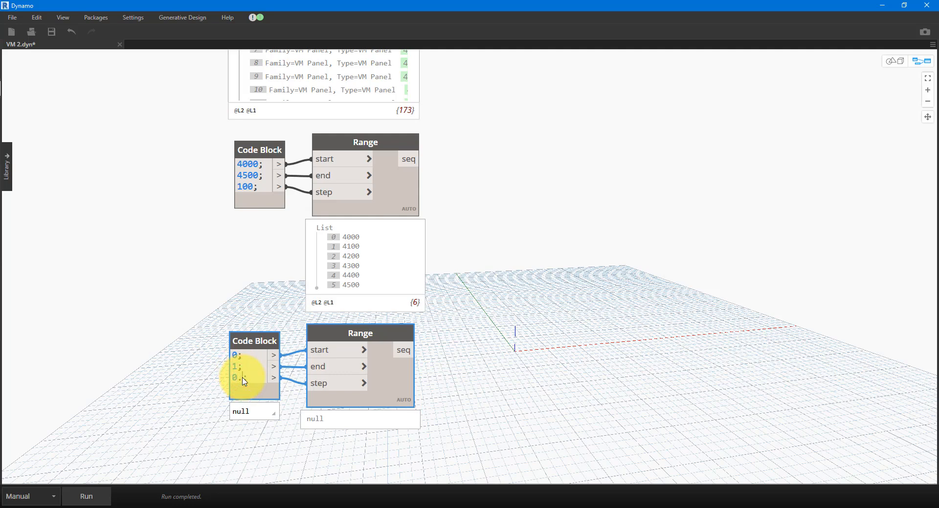
{"action": "type", "text": "1;"}
{"action": "left_click", "coordinate": [147, 394]}
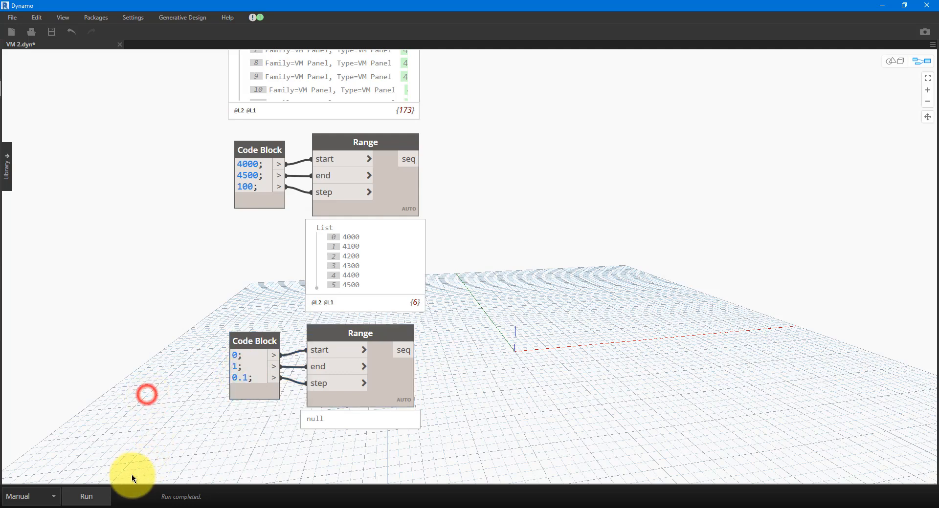
Run the graph to generate the second Range's value list from 0 to 1.
{"action": "left_click", "coordinate": [86, 496]}
{"action": "middle_click_drag", "start_coordinate": [465, 452], "coordinate": [438, 391]}
{"action": "mouse_move", "coordinate": [343, 359]}
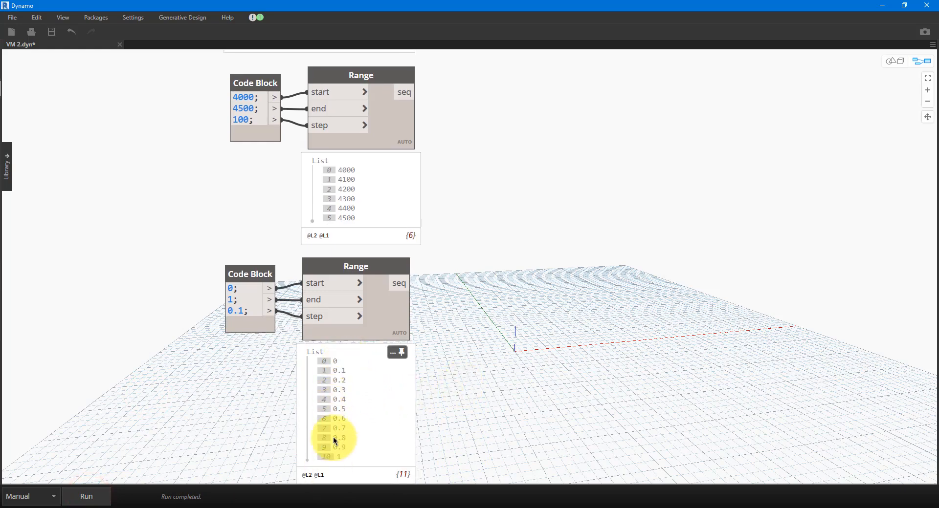
{"action": "scroll", "coordinate": [436, 358], "scroll_direction": "down", "scroll_amount": 3}
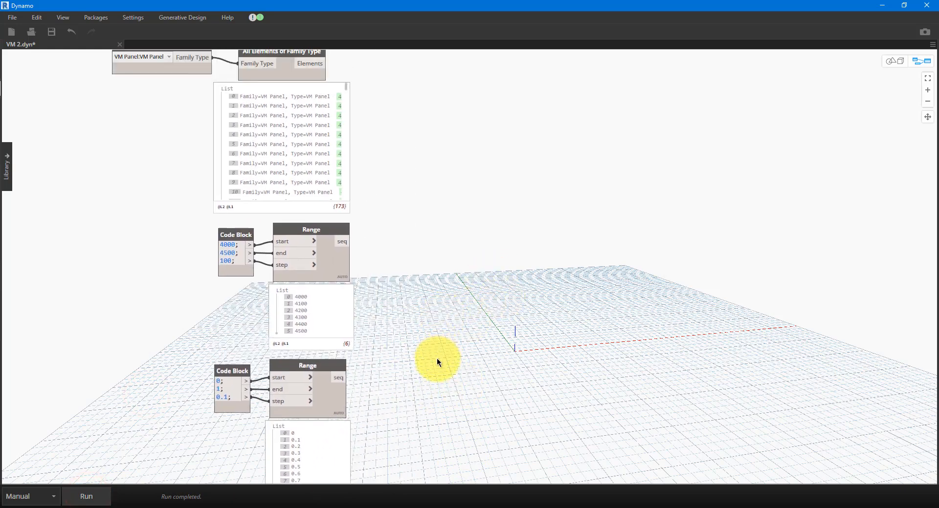
{"action": "middle_click_drag", "start_coordinate": [437, 359], "coordinate": [433, 388]}
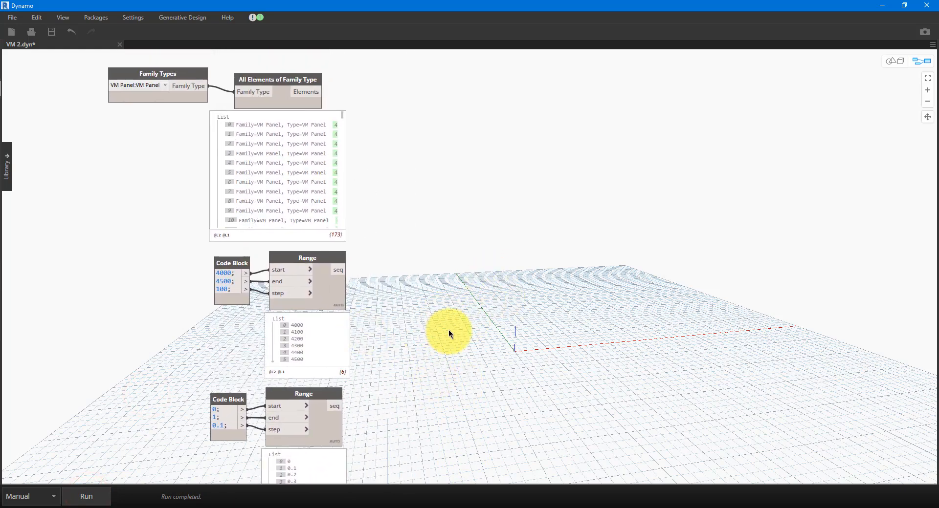
Add a List.Count node beside the VM Panel element list.
{"action": "right_click", "coordinate": [405, 200]}
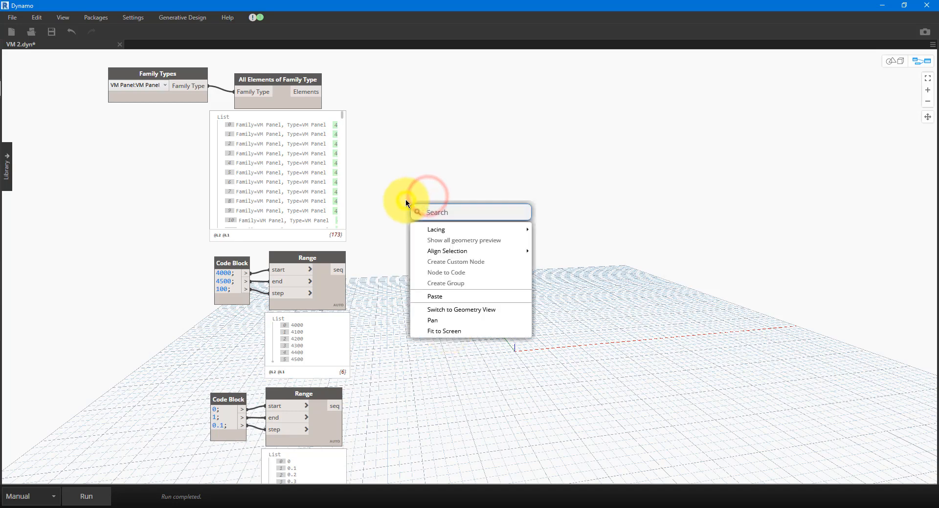
{"action": "type", "text": "count"}
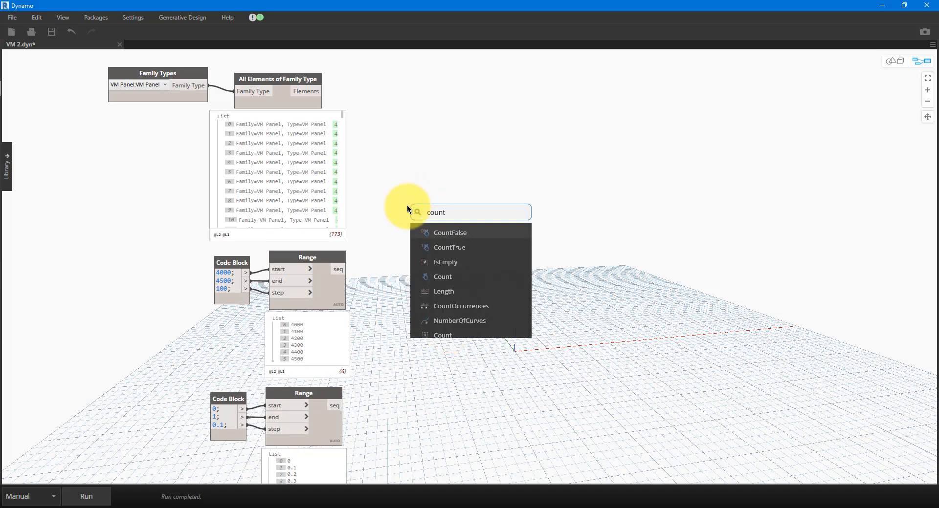
{"action": "left_click", "coordinate": [441, 281]}
{"action": "left_click_drag", "start_coordinate": [457, 285], "coordinate": [417, 184]}
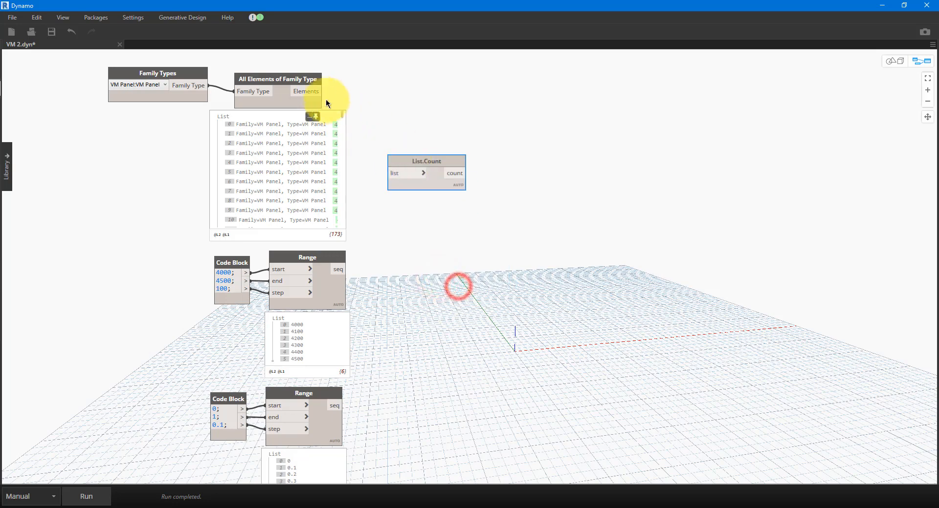
Wire the Elements output to List.Count's list input, then run the graph with the count pinned.
{"action": "left_click_drag", "start_coordinate": [315, 91], "coordinate": [388, 169]}
{"action": "left_click", "coordinate": [389, 171]}
{"action": "left_click", "coordinate": [86, 496]}
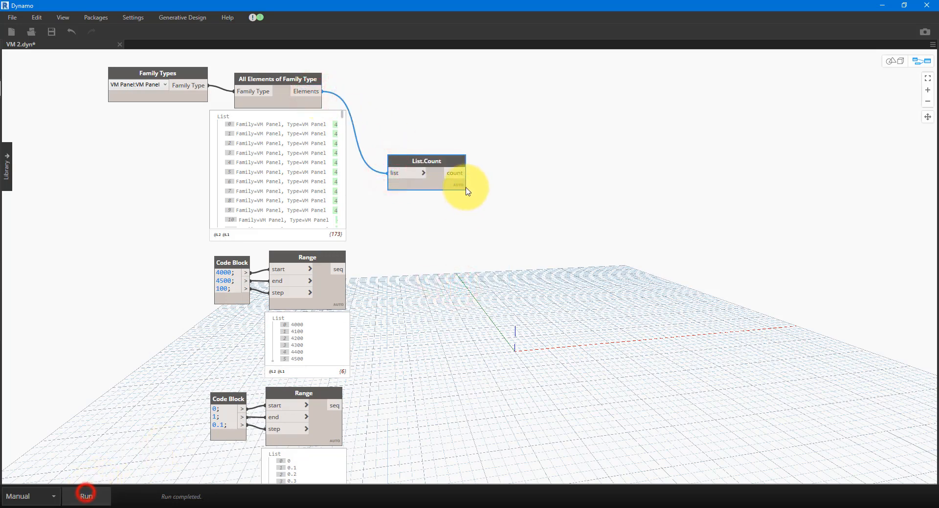
{"action": "left_click", "coordinate": [455, 197]}
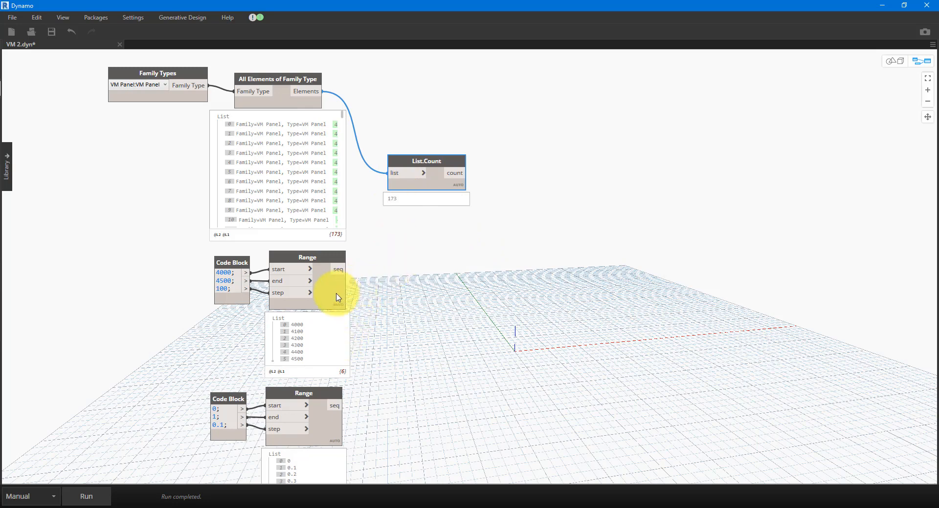
{"action": "middle_click_drag", "start_coordinate": [373, 337], "coordinate": [357, 259]}
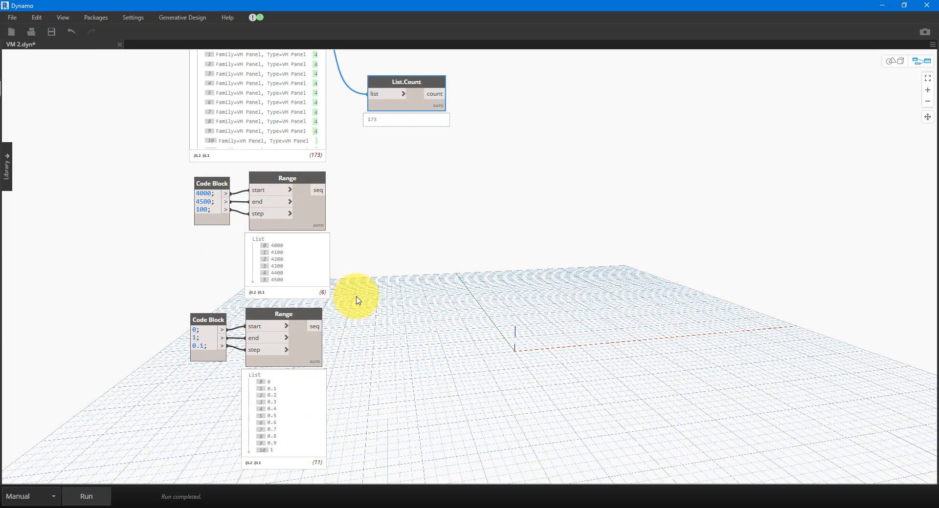
{"action": "left_click", "coordinate": [306, 210]}
{"action": "left_click", "coordinate": [300, 346]}
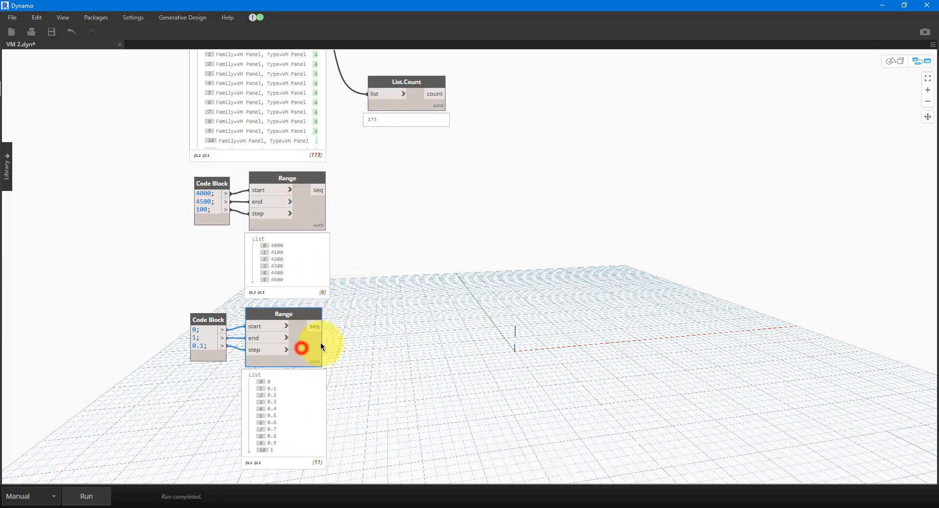
{"action": "left_click_drag", "start_coordinate": [167, 168], "coordinate": [406, 396]}
{"action": "left_click", "coordinate": [382, 245]}
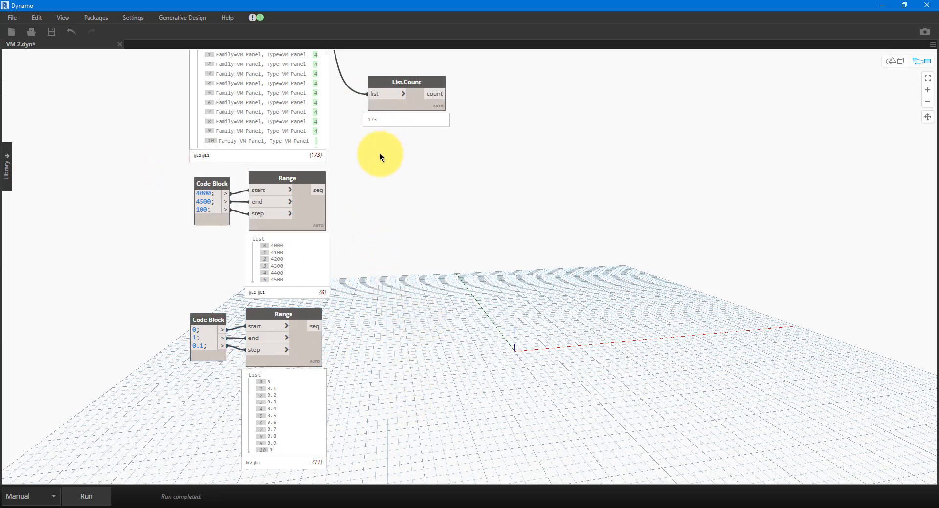
Add a List.Cycle node in the empty space beside the 4000–4500 Range node.
{"action": "right_click", "coordinate": [417, 203]}
{"action": "type", "text": "cyckle"}
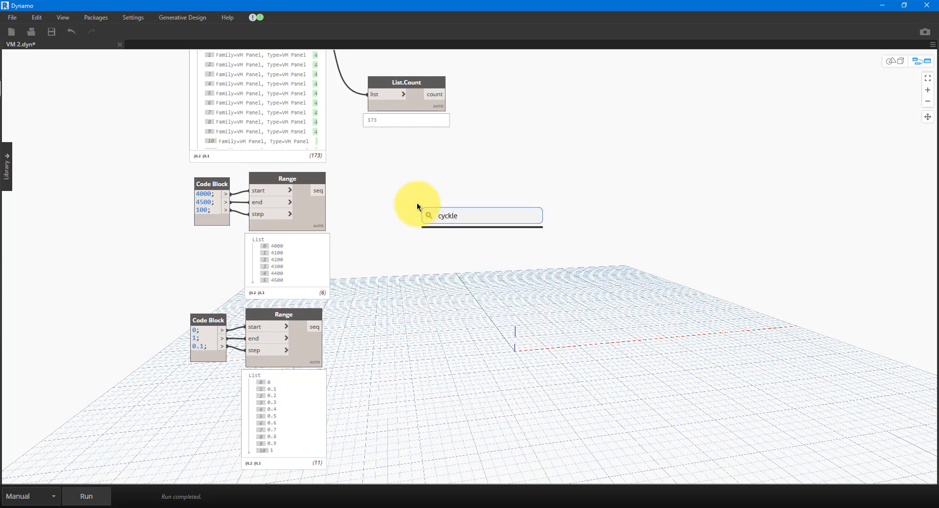
{"action": "key", "text": "BackSpace"}
{"action": "key", "text": "BackSpace"}
{"action": "key", "text": "BackSpace"}
{"action": "type", "text": "le"}
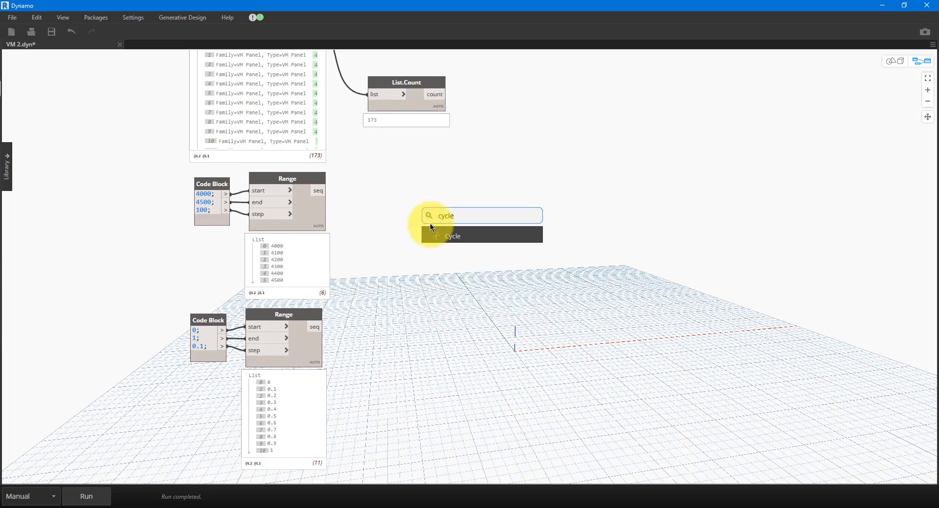
{"action": "left_click", "coordinate": [433, 236]}
{"action": "left_click_drag", "start_coordinate": [464, 240], "coordinate": [459, 172]}
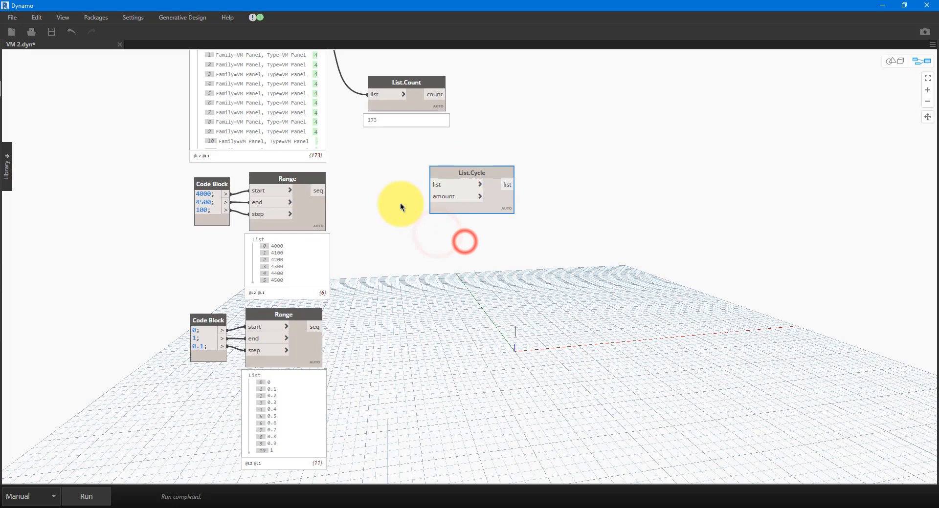
Wire the first Range's seq to List.Cycle's list and List.Count's count to its amount, and run the graph.
{"action": "left_click", "coordinate": [316, 191]}
{"action": "left_click", "coordinate": [436, 185]}
{"action": "left_click_drag", "start_coordinate": [438, 204], "coordinate": [439, 209]}
{"action": "left_click", "coordinate": [436, 95]}
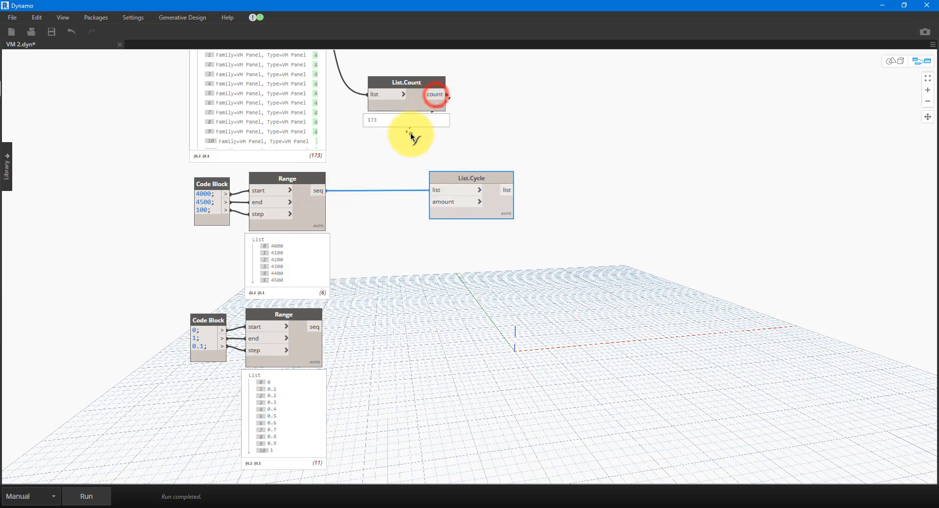
{"action": "left_click", "coordinate": [432, 202]}
{"action": "left_click", "coordinate": [86, 497]}
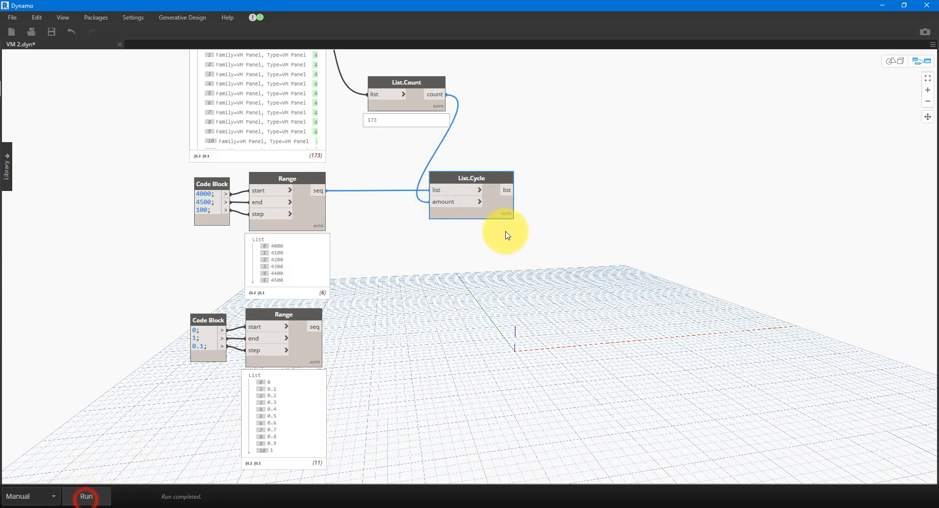
{"action": "mouse_move", "coordinate": [504, 228]}
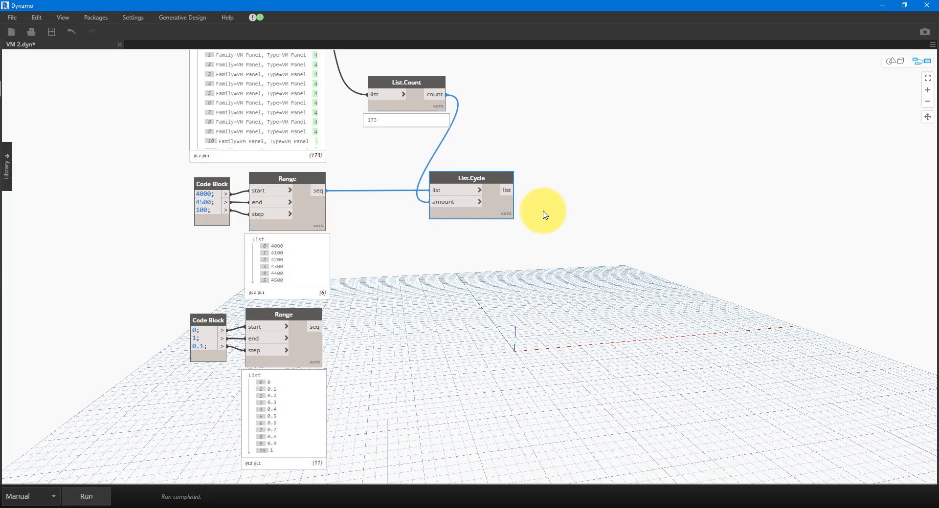
Duplicate List.Cycle beside the 0–1 Range, feed that Range's seq into its list input, and rerun the graph.
{"action": "left_click", "coordinate": [497, 205]}
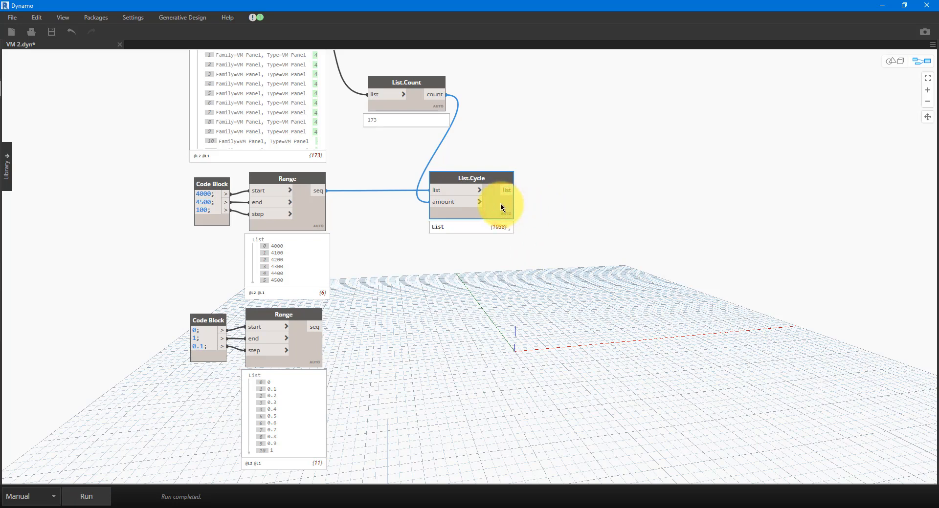
{"action": "key", "text": "ctrl+v"}
{"action": "left_click_drag", "start_coordinate": [574, 211], "coordinate": [497, 338]}
{"action": "left_click", "coordinate": [323, 328]}
{"action": "left_click", "coordinate": [432, 335]}
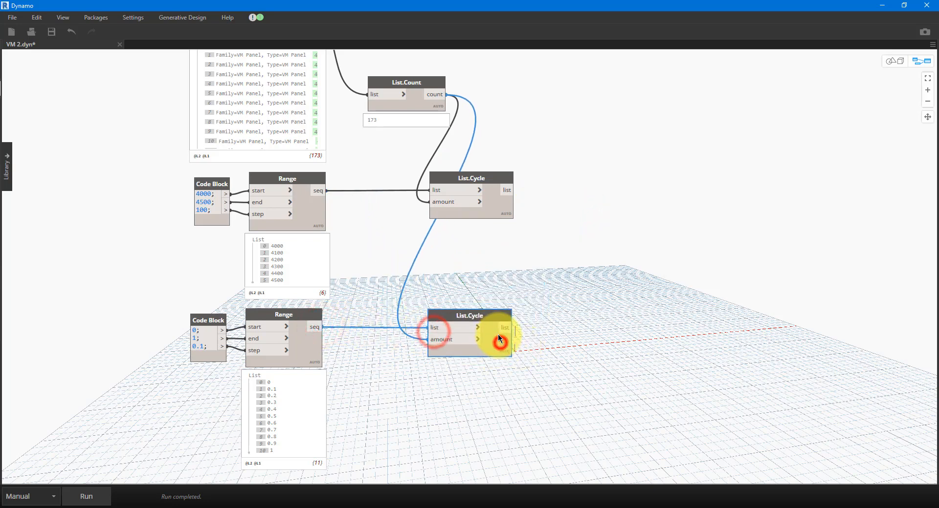
{"action": "left_click", "coordinate": [98, 493]}
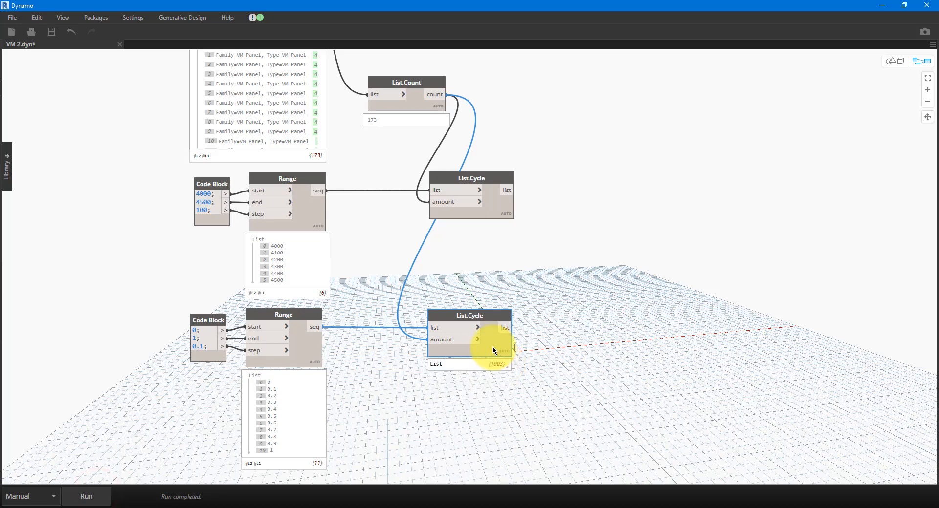
{"action": "left_click", "coordinate": [567, 243]}
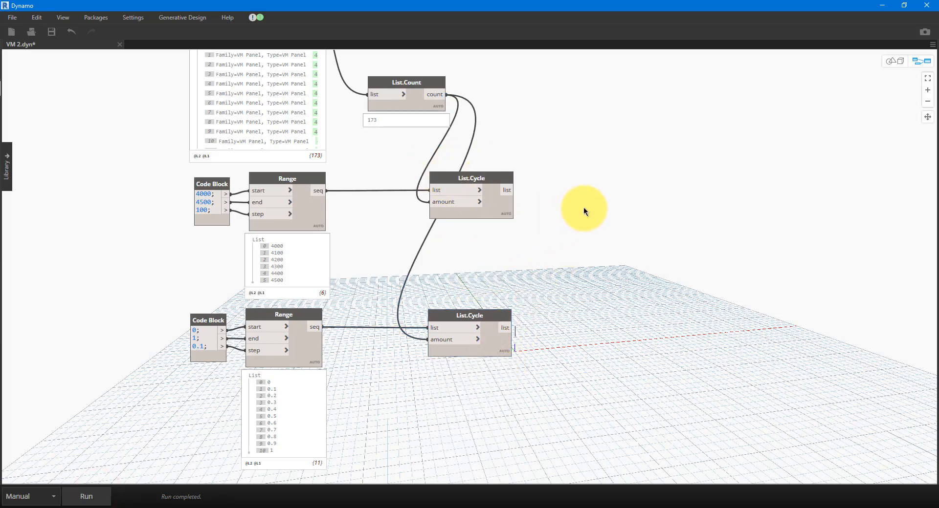
Add a List.Shuffle node beside the upper List.Cycle and wire the cycled list into it.
{"action": "right_click", "coordinate": [594, 211]}
{"action": "type", "text": "shuffle"}
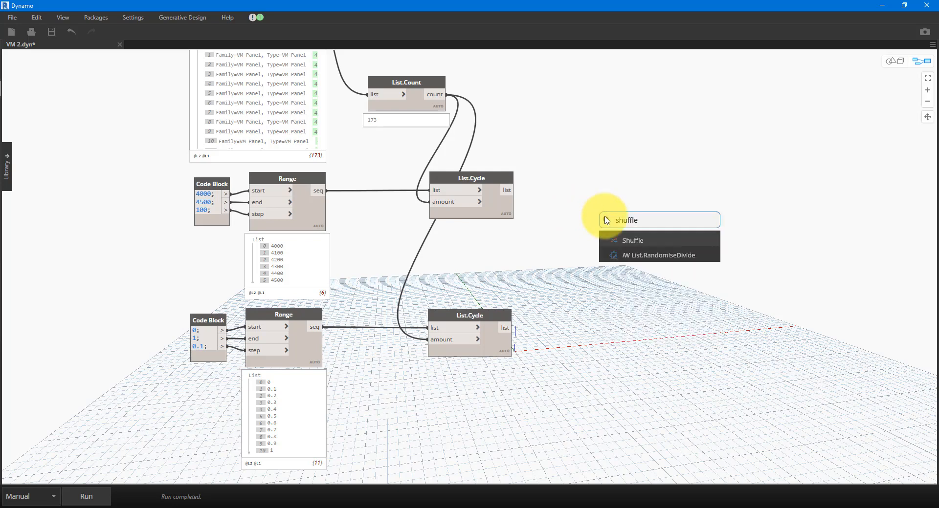
{"action": "left_click", "coordinate": [611, 242]}
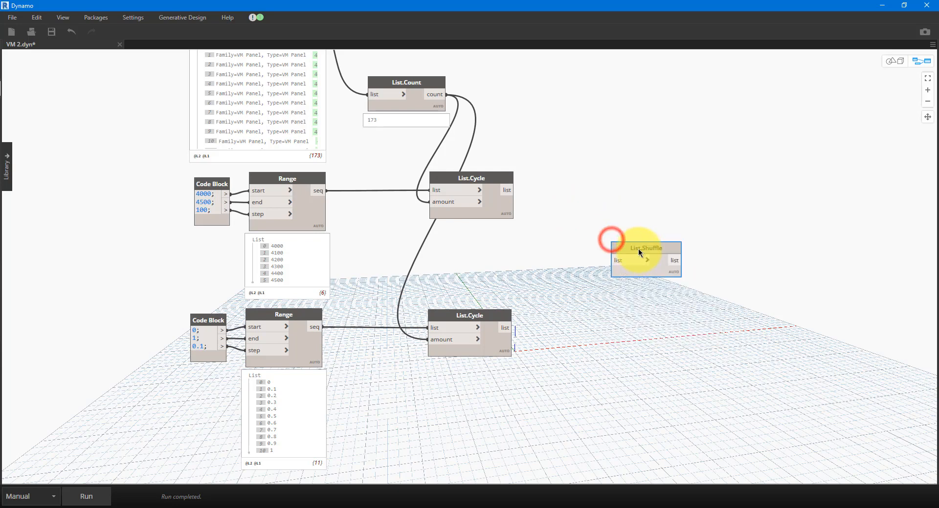
{"action": "left_click", "coordinate": [509, 194]}
{"action": "left_click", "coordinate": [580, 203]}
{"action": "left_click_drag", "start_coordinate": [601, 212], "coordinate": [577, 201]}
Rerun the graph to shuffle the cycled values and preview the upper List.Cycle's output.
{"action": "scroll", "coordinate": [620, 193], "scroll_direction": "up", "scroll_amount": 3}
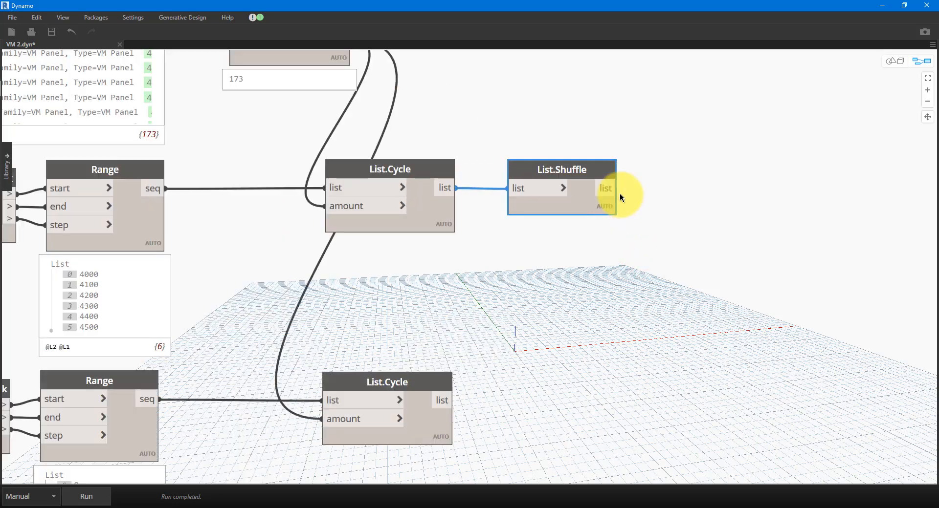
{"action": "left_click", "coordinate": [88, 496]}
{"action": "mouse_move", "coordinate": [438, 224]}
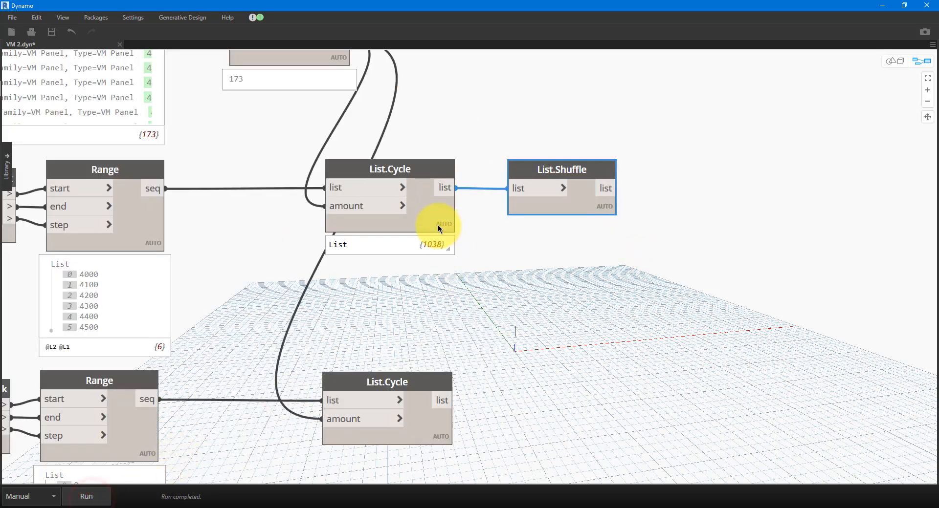
Compare the pinned output lists of the upper List.Cycle and List.Shuffle for repeating versus random order, and collapse both previews.
{"action": "left_click", "coordinate": [438, 242]}
{"action": "mouse_move", "coordinate": [602, 208]}
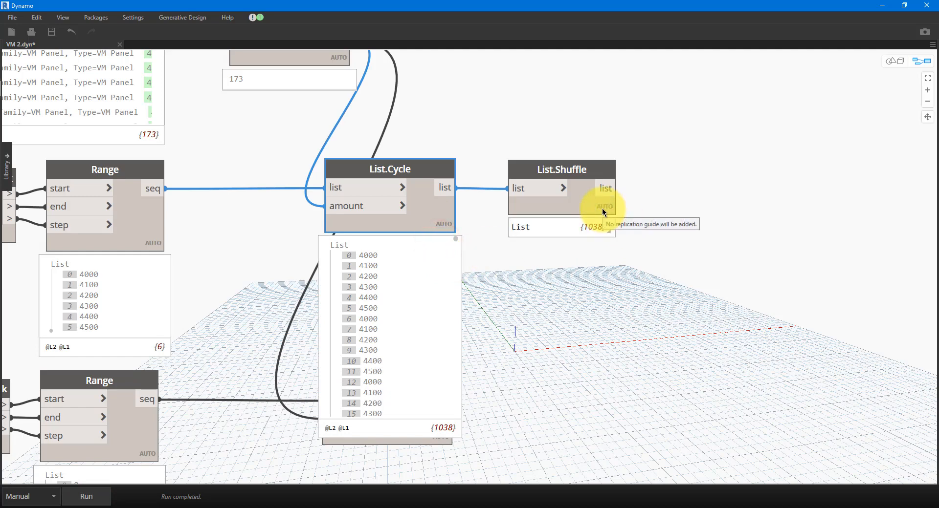
{"action": "left_click", "coordinate": [601, 225]}
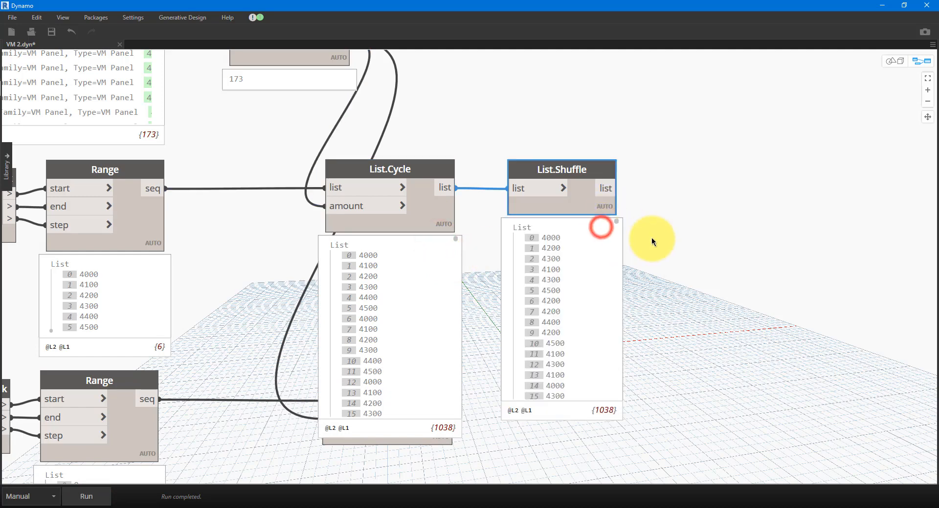
{"action": "left_click", "coordinate": [371, 258]}
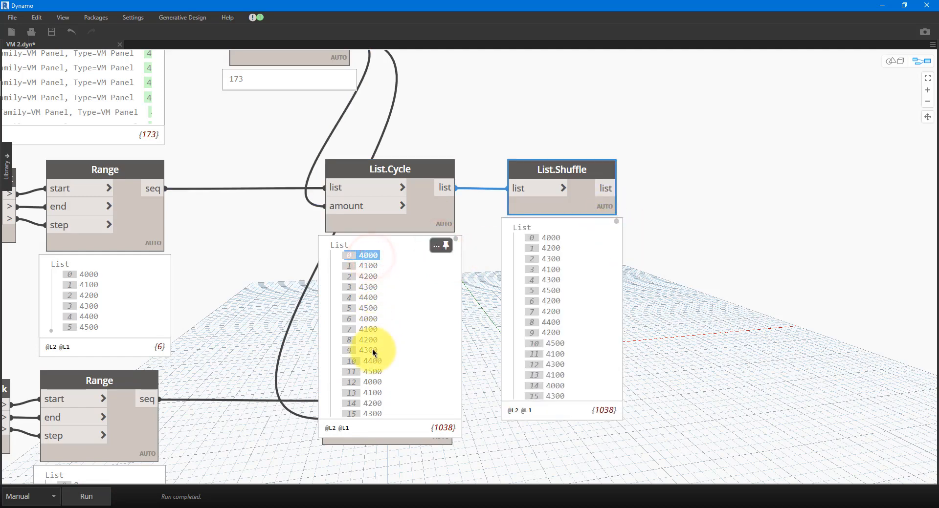
{"action": "left_click", "coordinate": [368, 308]}
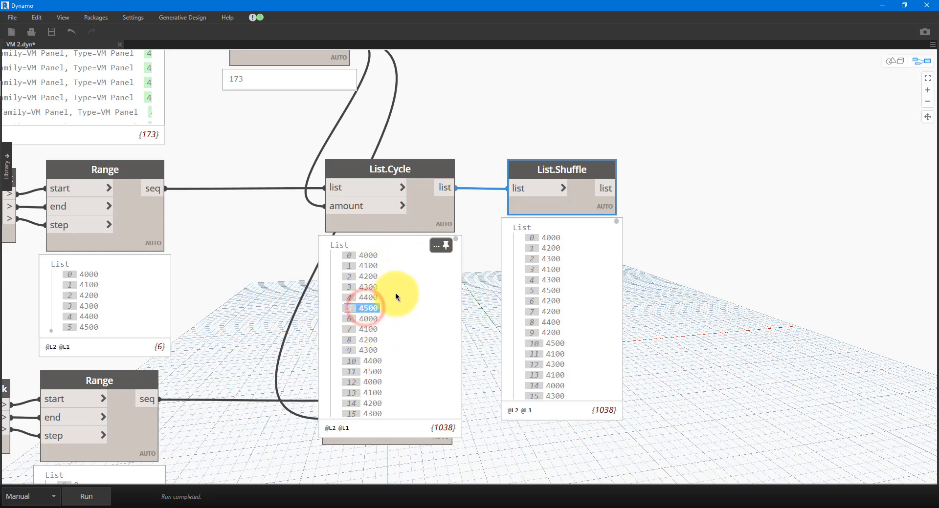
{"action": "left_click", "coordinate": [367, 319]}
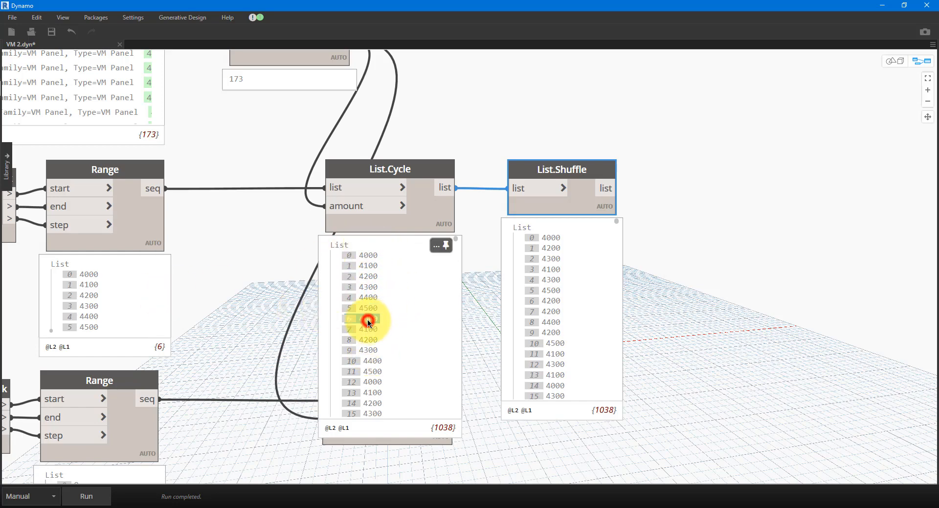
{"action": "left_click", "coordinate": [371, 373]}
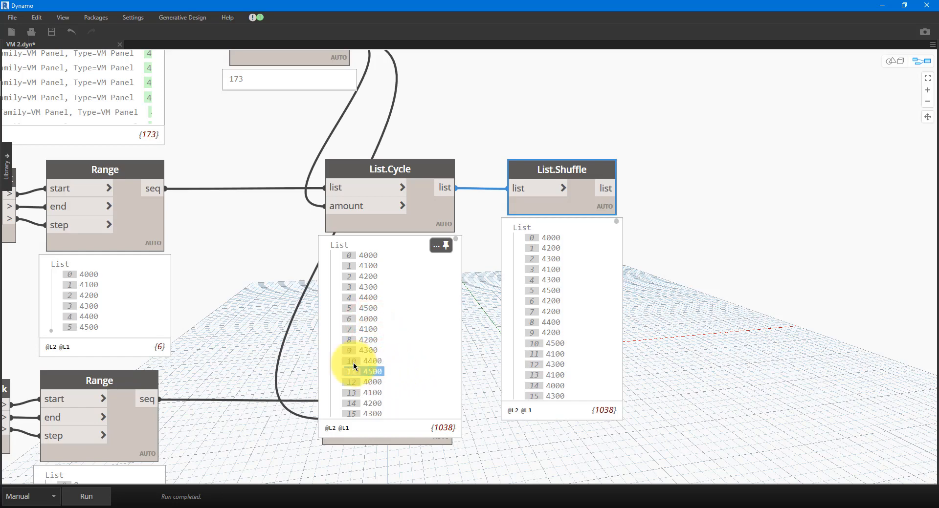
{"action": "left_click", "coordinate": [374, 383]}
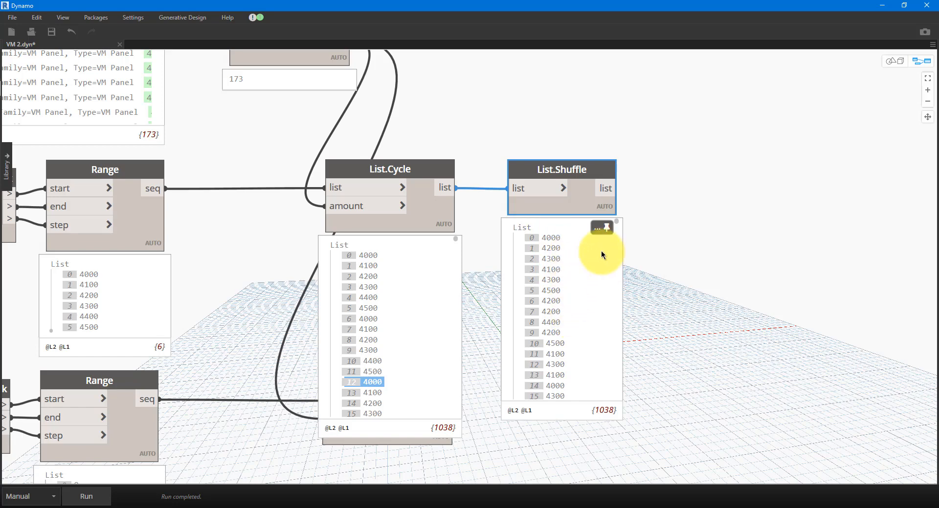
{"action": "left_click", "coordinate": [439, 244]}
{"action": "left_click", "coordinate": [597, 227]}
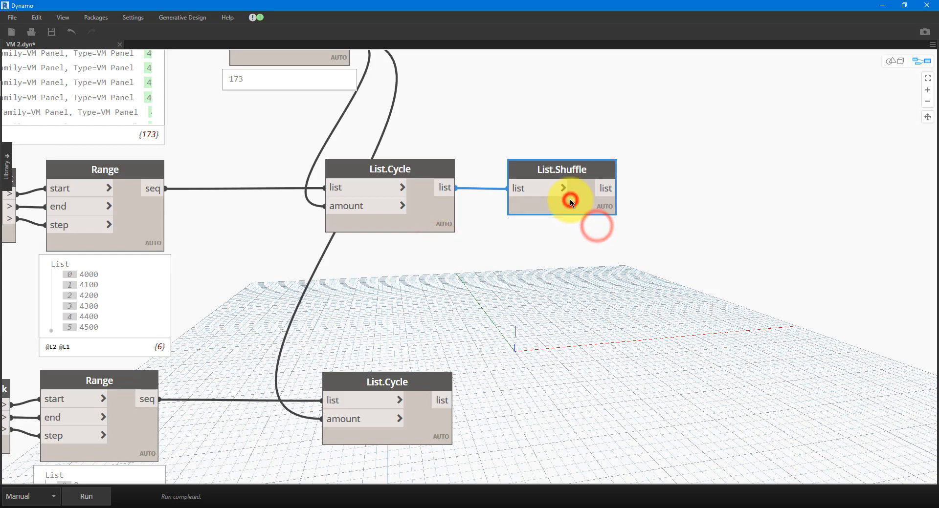
Duplicate List.Shuffle beside the lower List.Cycle, wire the cycled list into it, and rerun the graph.
{"action": "key", "text": "ctrl+c"}
{"action": "key", "text": "ctrl+v"}
{"action": "left_click_drag", "start_coordinate": [692, 213], "coordinate": [558, 403]}
{"action": "left_click_drag", "start_coordinate": [445, 401], "coordinate": [531, 417]}
{"action": "left_click", "coordinate": [542, 415]}
{"action": "left_click", "coordinate": [542, 411]}
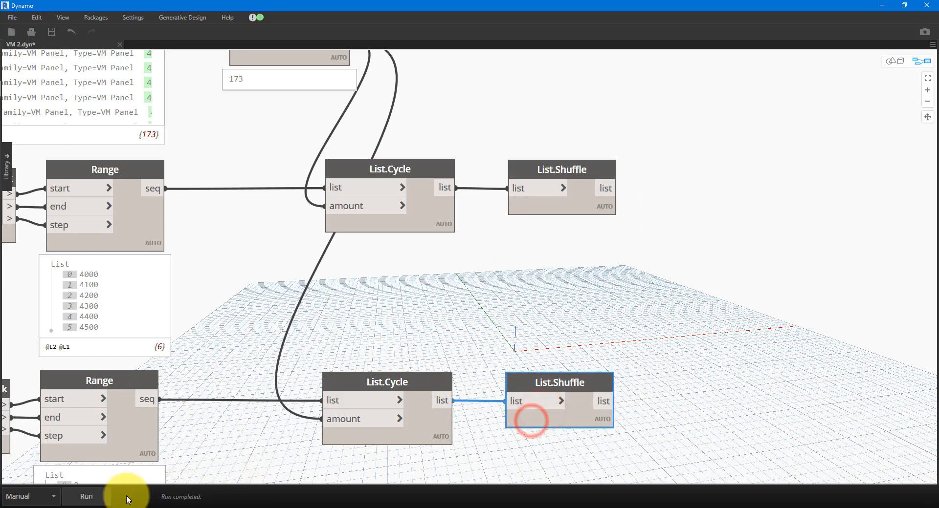
{"action": "left_click", "coordinate": [89, 499]}
Add a List.Chop node beside the upper List.Shuffle and wire the shuffled list into its list input.
{"action": "scroll", "coordinate": [663, 222], "scroll_direction": "down", "scroll_amount": 2}
{"action": "middle_click_drag", "start_coordinate": [663, 223], "coordinate": [555, 255]}
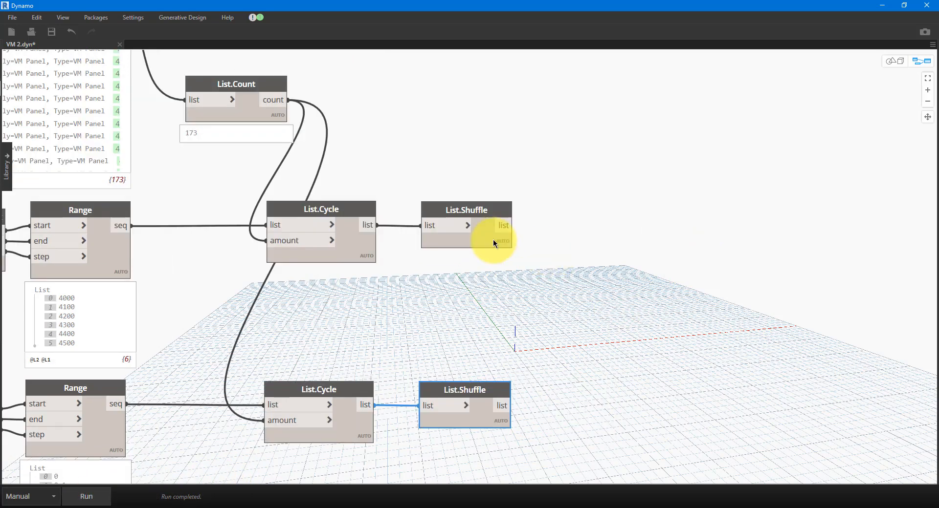
{"action": "mouse_move", "coordinate": [489, 242]}
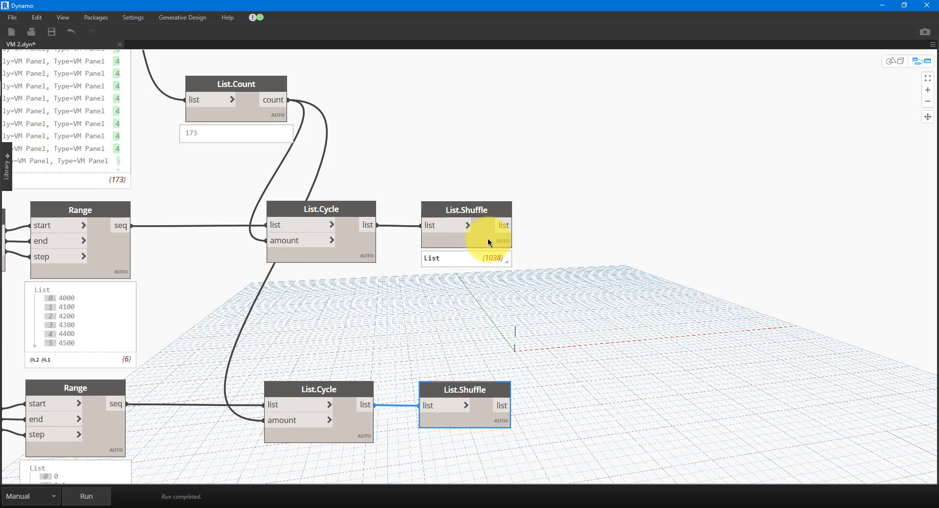
{"action": "right_click", "coordinate": [533, 200]}
{"action": "type", "text": "list.ch"}
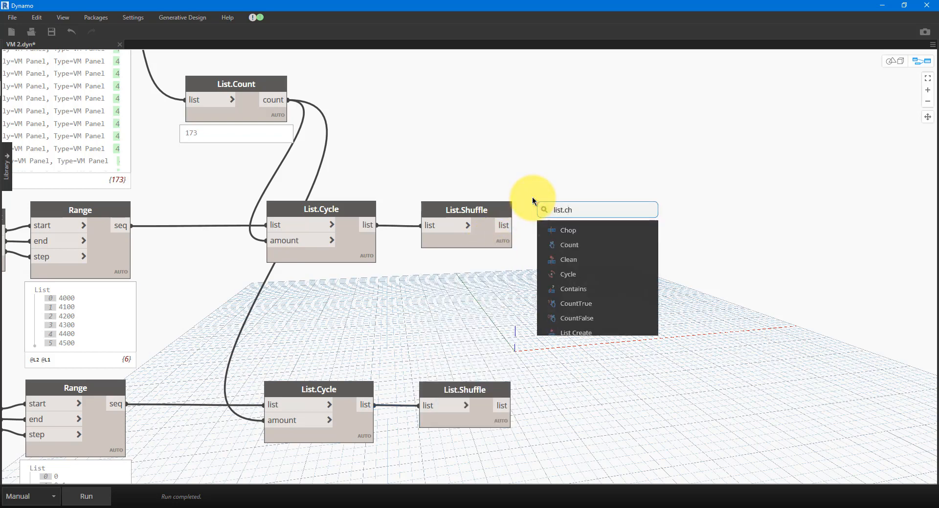
{"action": "type", "text": "op"}
{"action": "left_click", "coordinate": [559, 229]}
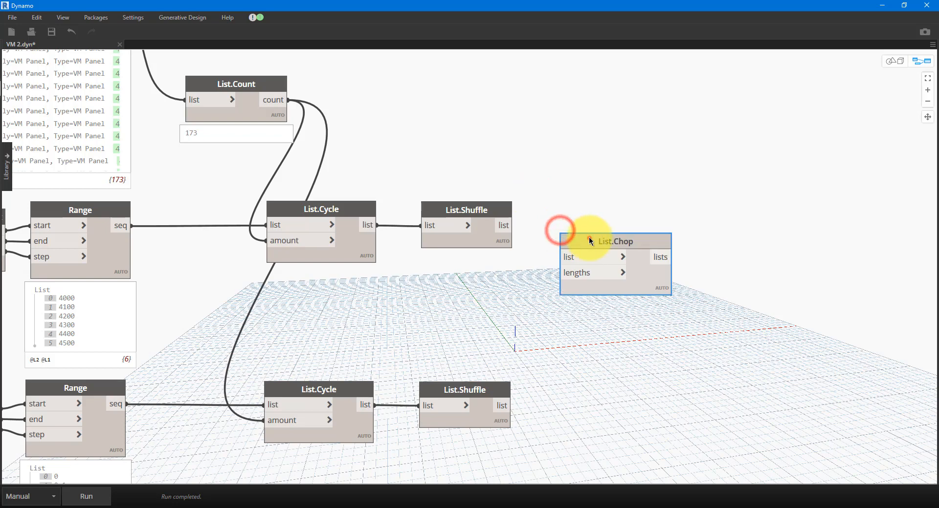
{"action": "left_click_drag", "start_coordinate": [590, 240], "coordinate": [611, 207]}
{"action": "left_click", "coordinate": [508, 225]}
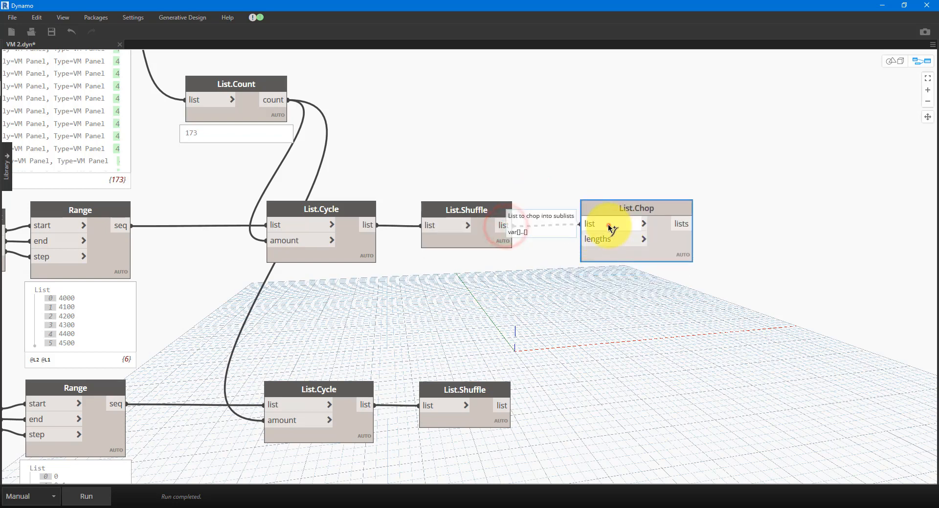
{"action": "left_click", "coordinate": [610, 226]}
{"action": "left_click", "coordinate": [670, 248]}
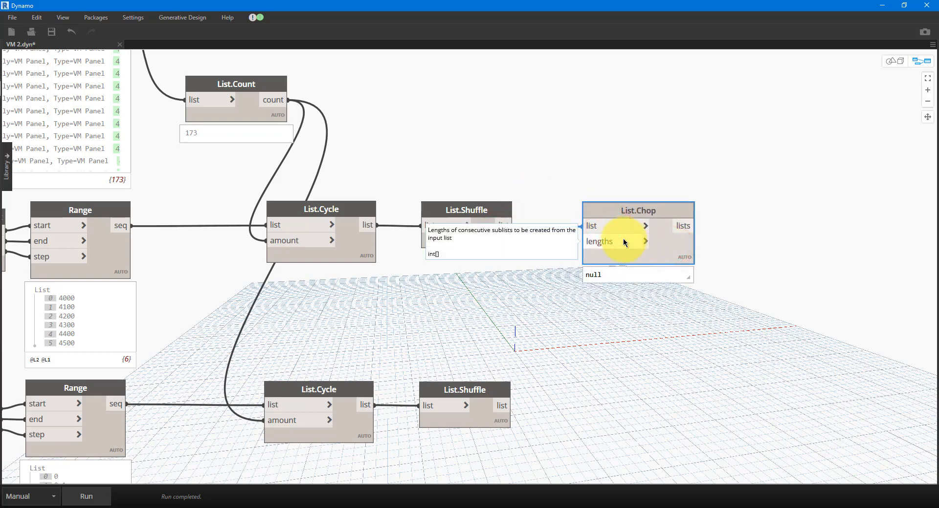
Feed List.Count's count into List.Chop's lengths input, run the graph, and preview the chopped lists.
{"action": "left_click", "coordinate": [274, 102]}
{"action": "left_click", "coordinate": [585, 242]}
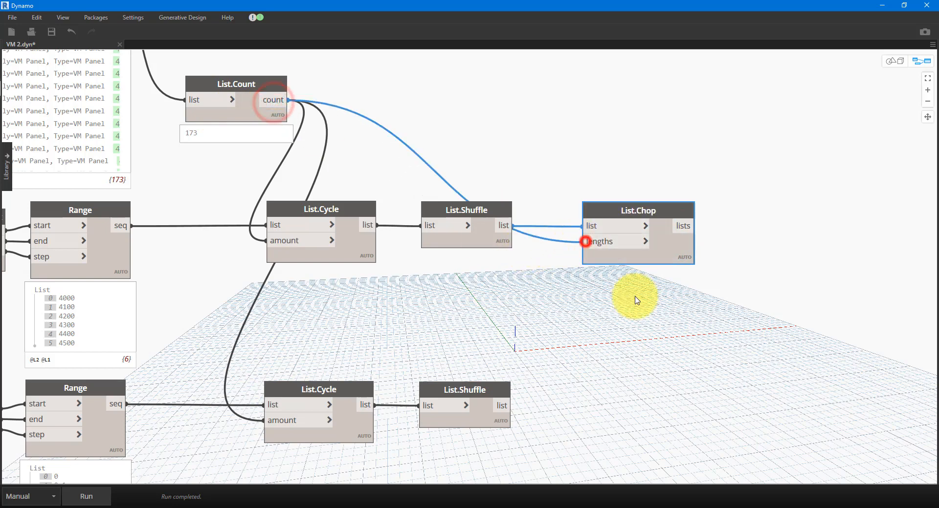
{"action": "left_click", "coordinate": [67, 497]}
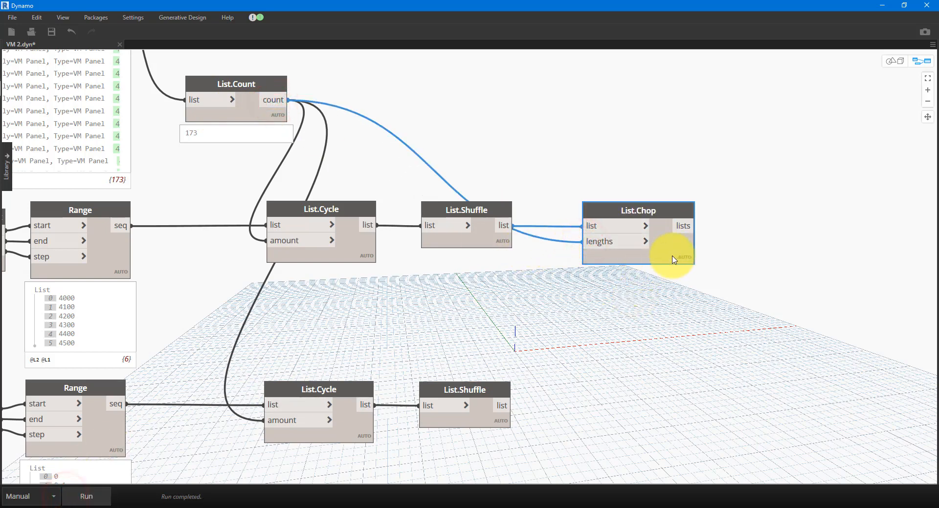
{"action": "left_click", "coordinate": [685, 269]}
{"action": "scroll", "coordinate": [704, 264], "scroll_direction": "up", "scroll_amount": 2}
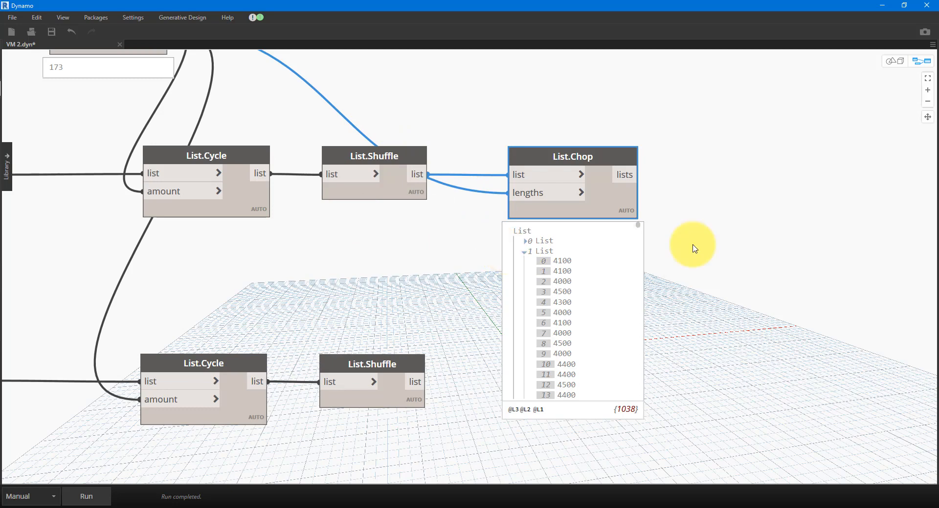
Add a List.Count node beside List.Chop, wire the chopped lists into it, pin its preview and run the graph.
{"action": "right_click", "coordinate": [714, 245]}
{"action": "type", "text": "count"}
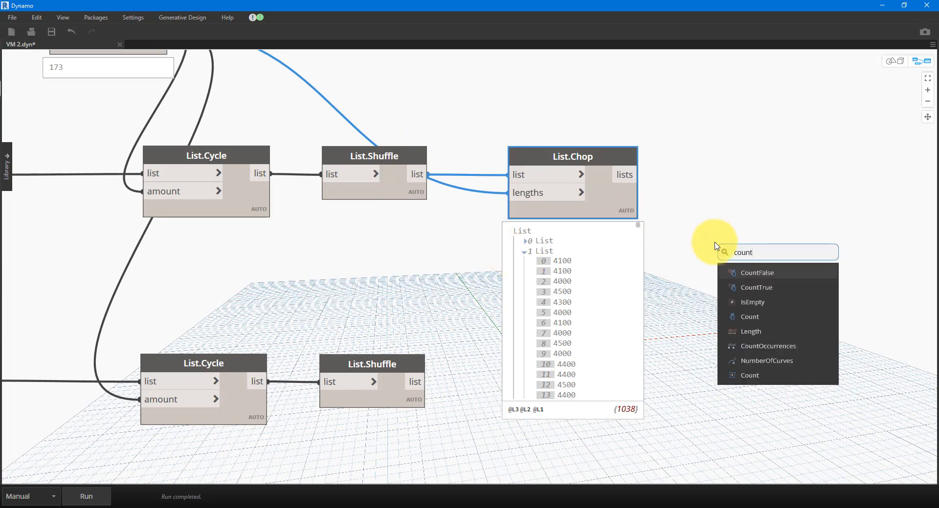
{"action": "left_click", "coordinate": [746, 317]}
{"action": "left_click", "coordinate": [637, 175]}
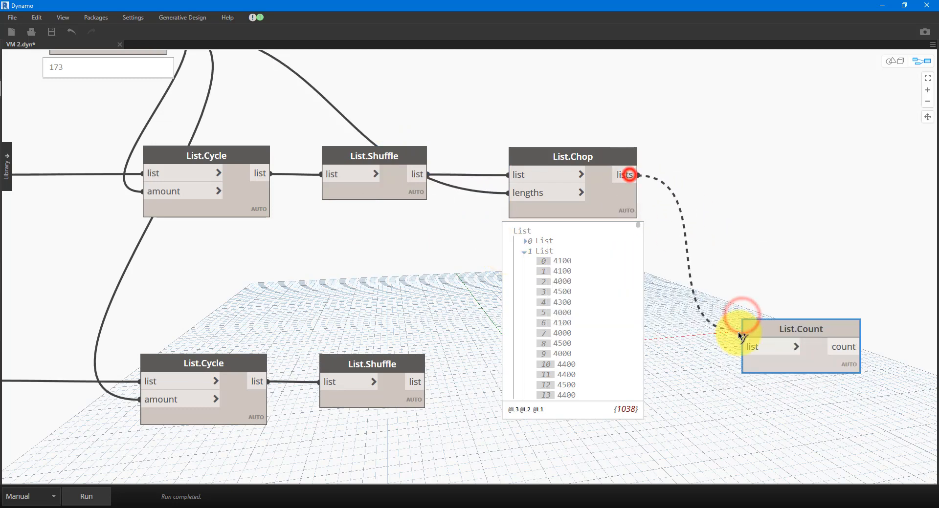
{"action": "left_click", "coordinate": [741, 341]}
{"action": "left_click_drag", "start_coordinate": [761, 335], "coordinate": [677, 183]}
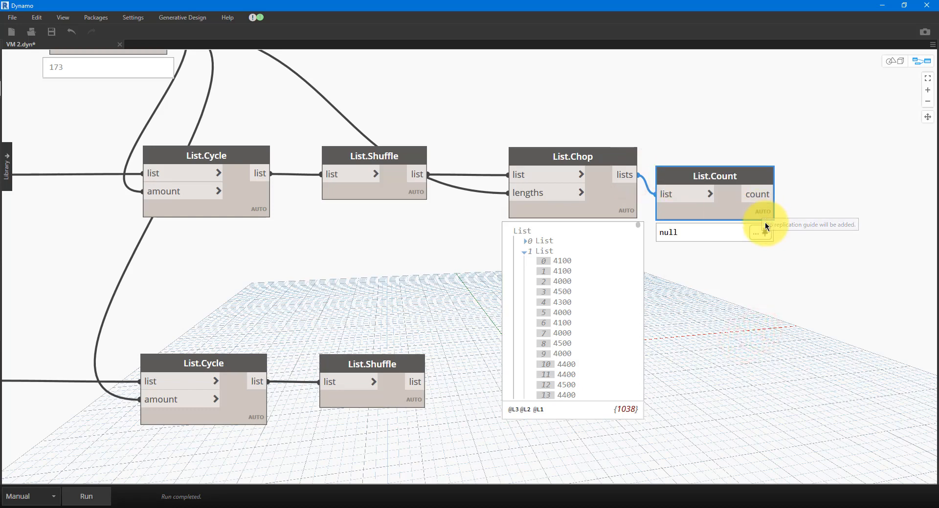
{"action": "left_click", "coordinate": [764, 230]}
{"action": "left_click", "coordinate": [87, 495]}
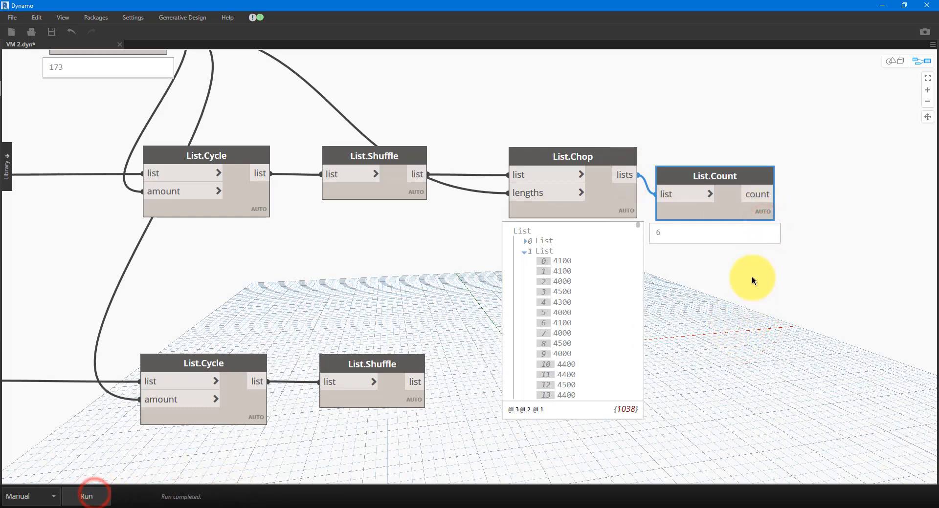
Examine the length of the first sublist in List.Chop's output, and collapse the preview.
{"action": "left_click", "coordinate": [522, 252]}
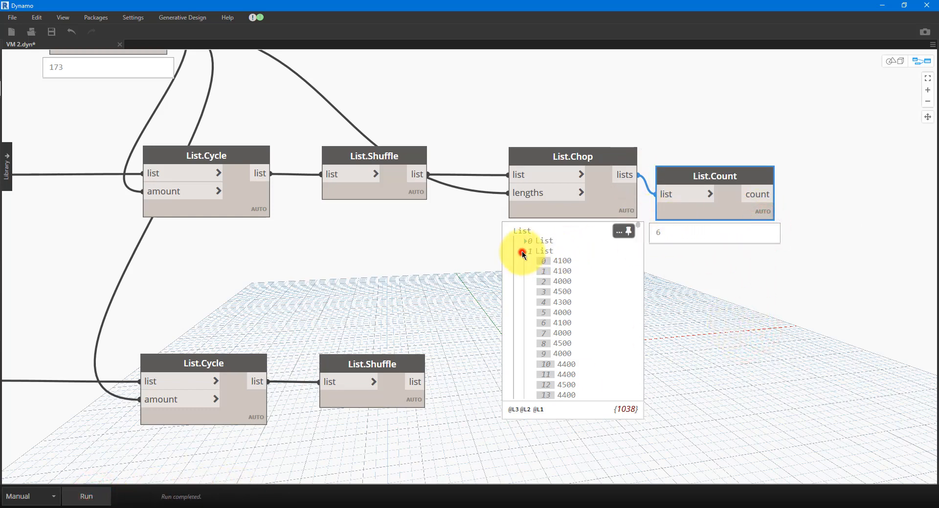
{"action": "left_click", "coordinate": [526, 292]}
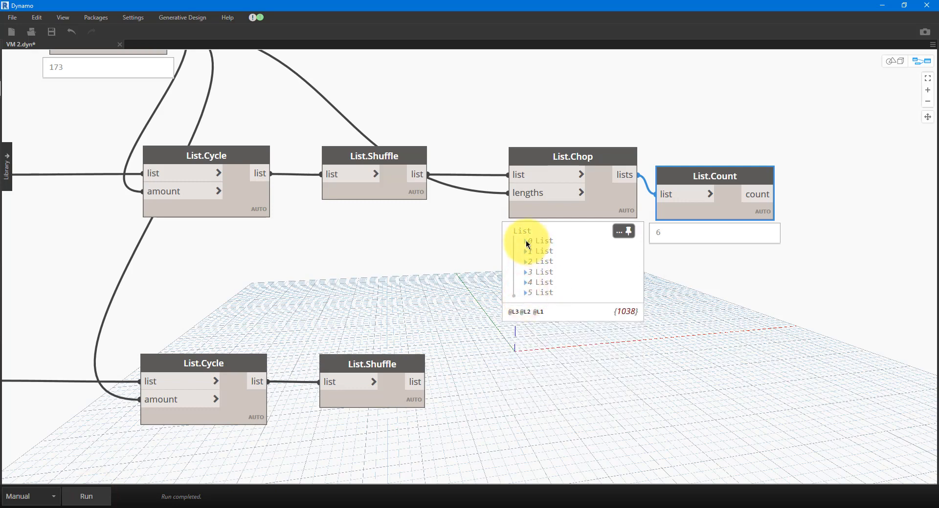
{"action": "left_click", "coordinate": [525, 242]}
{"action": "left_click_drag", "start_coordinate": [638, 232], "coordinate": [631, 391]}
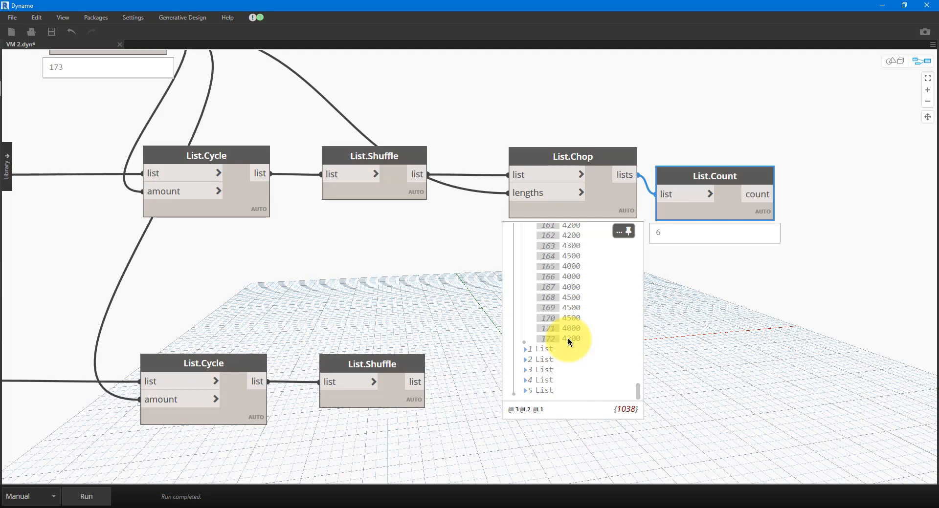
{"action": "left_click_drag", "start_coordinate": [638, 389], "coordinate": [641, 233]}
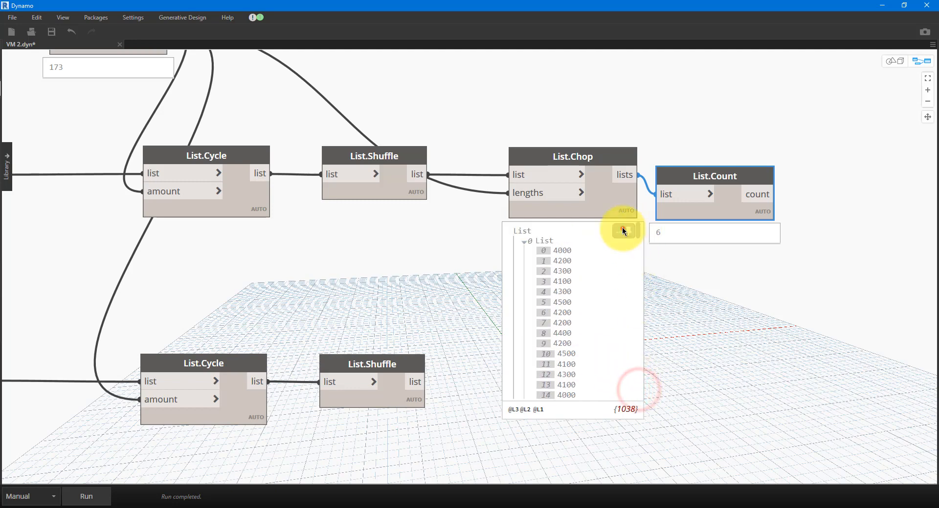
{"action": "left_click", "coordinate": [622, 227]}
Move the new List.Count aside, duplicate List.Chop beside the lower List.Shuffle, wire that shuffled list into it and run the graph.
{"action": "left_click_drag", "start_coordinate": [718, 201], "coordinate": [824, 287]}
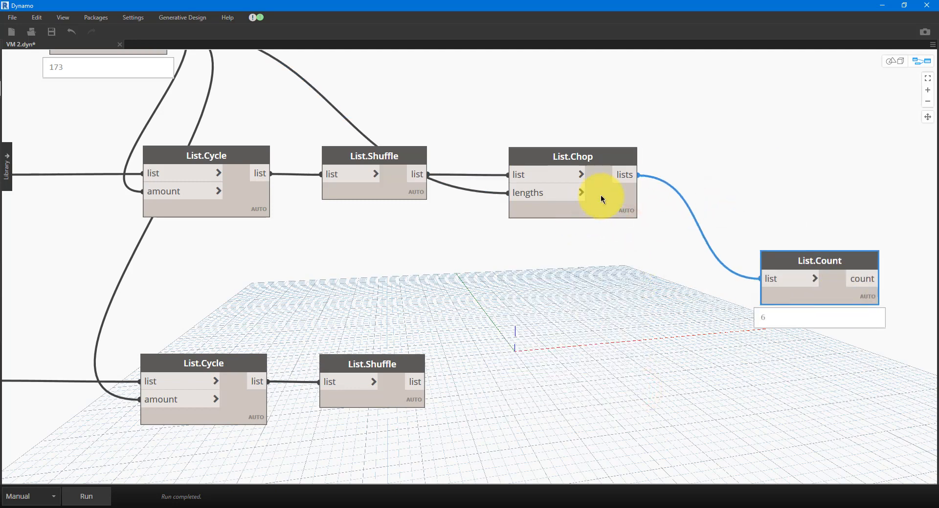
{"action": "left_click_drag", "start_coordinate": [602, 198], "coordinate": [573, 197]}
{"action": "key", "text": "ctrl+c"}
{"action": "key", "text": "ctrl+v"}
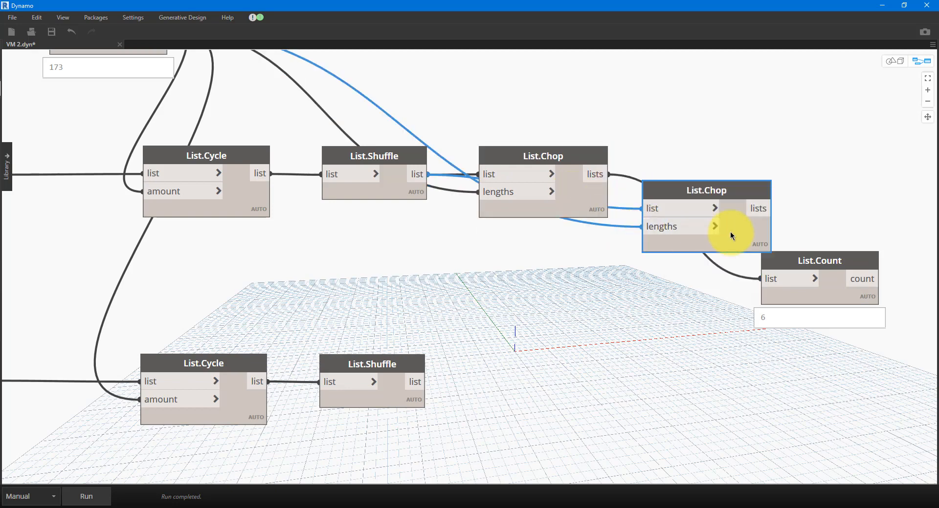
{"action": "left_click_drag", "start_coordinate": [731, 236], "coordinate": [561, 409]}
{"action": "left_click_drag", "start_coordinate": [415, 381], "coordinate": [473, 382]}
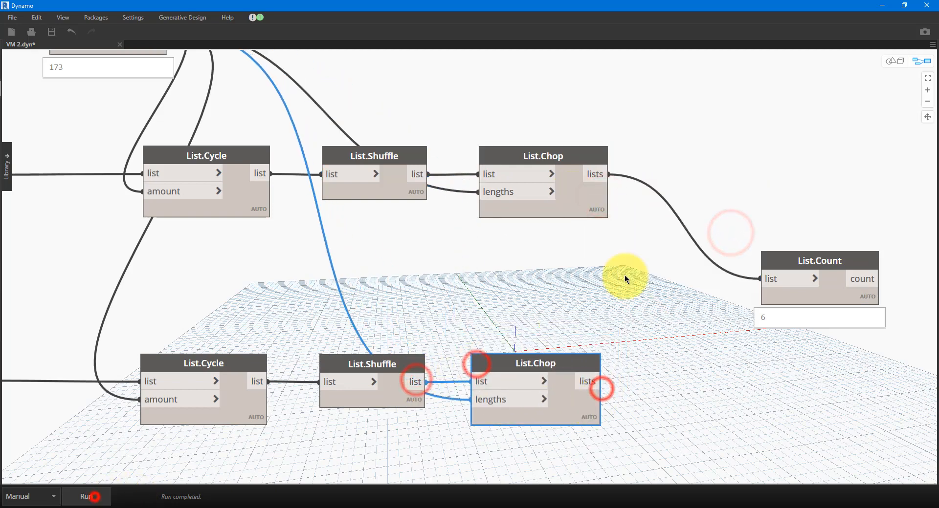
Add an Element.SetParameterByName node above the chopped lists and wire the Elements of All Elements of Family Type into its element input.
{"action": "scroll", "coordinate": [601, 254], "scroll_direction": "down", "scroll_amount": 5}
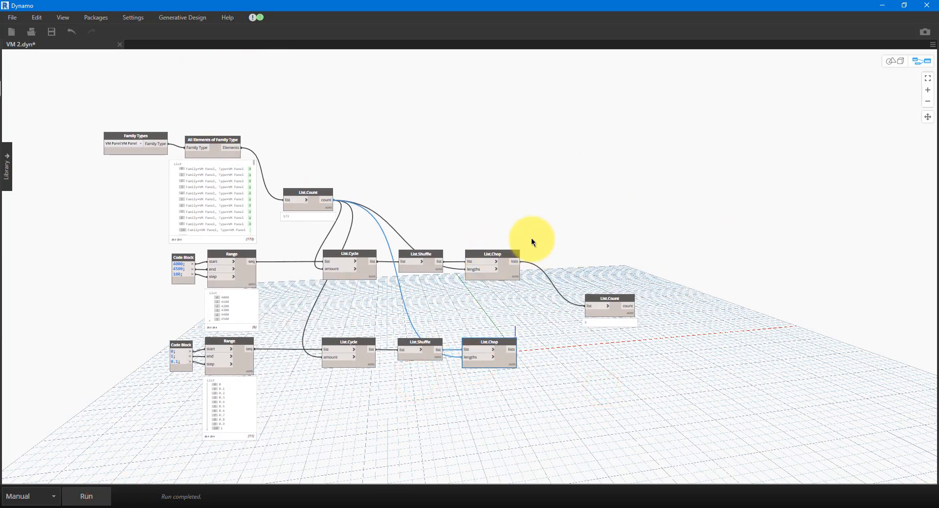
{"action": "right_click", "coordinate": [553, 193]}
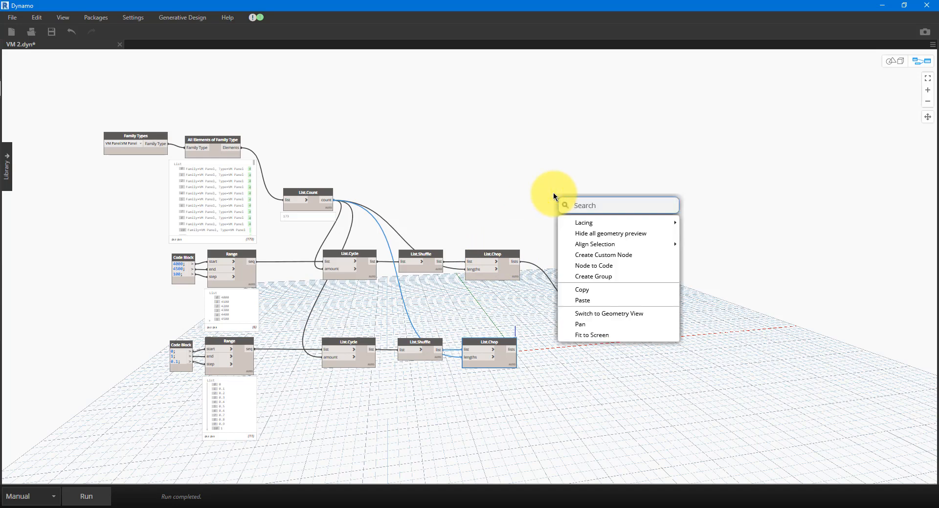
{"action": "type", "text": "setpara"}
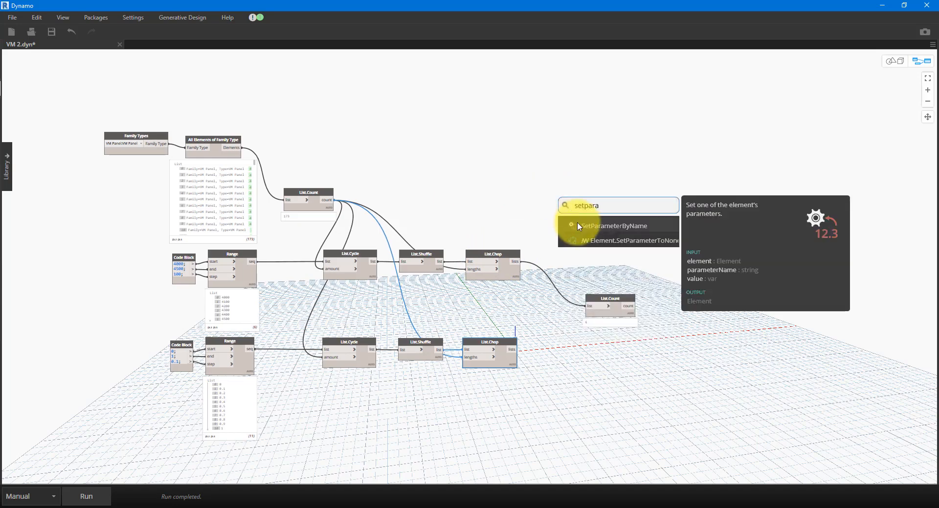
{"action": "left_click", "coordinate": [584, 225]}
{"action": "scroll", "coordinate": [503, 209], "scroll_direction": "up", "scroll_amount": 2}
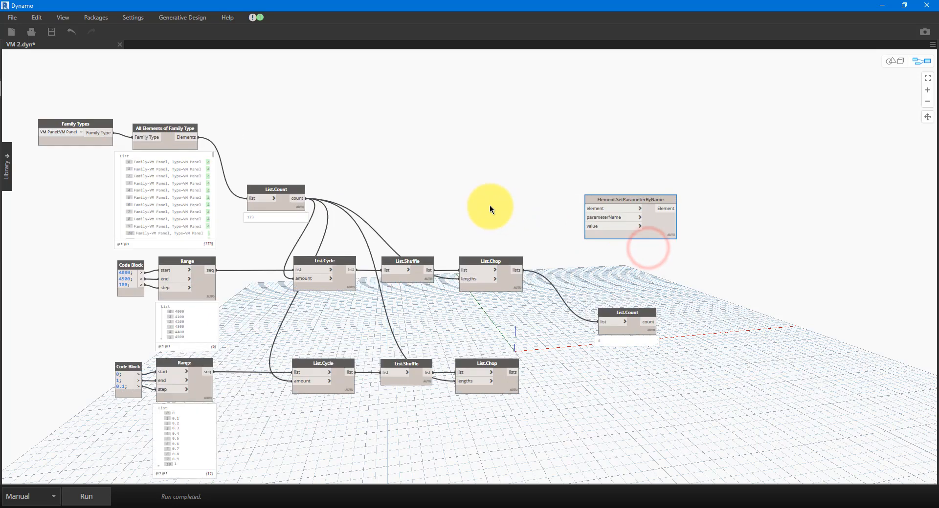
{"action": "left_click", "coordinate": [200, 137]}
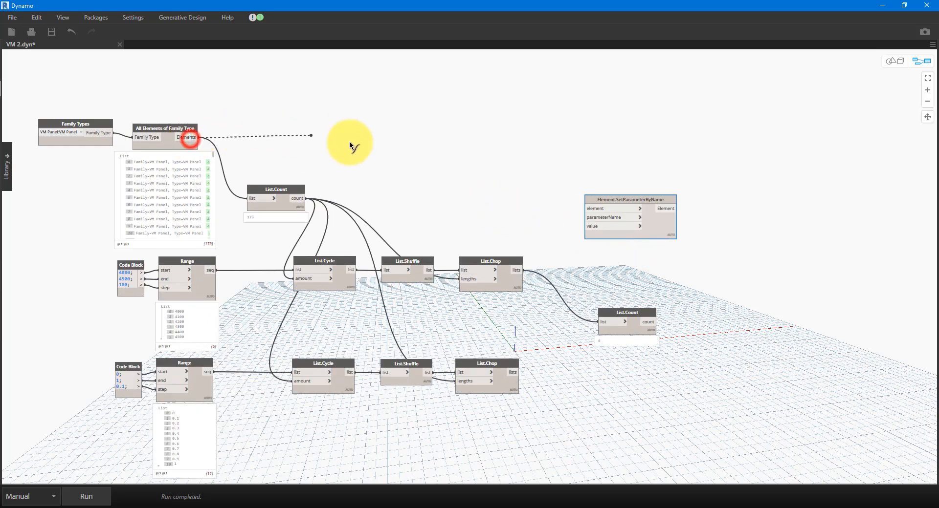
{"action": "left_click", "coordinate": [590, 209]}
{"action": "left_click_drag", "start_coordinate": [660, 220], "coordinate": [623, 175]}
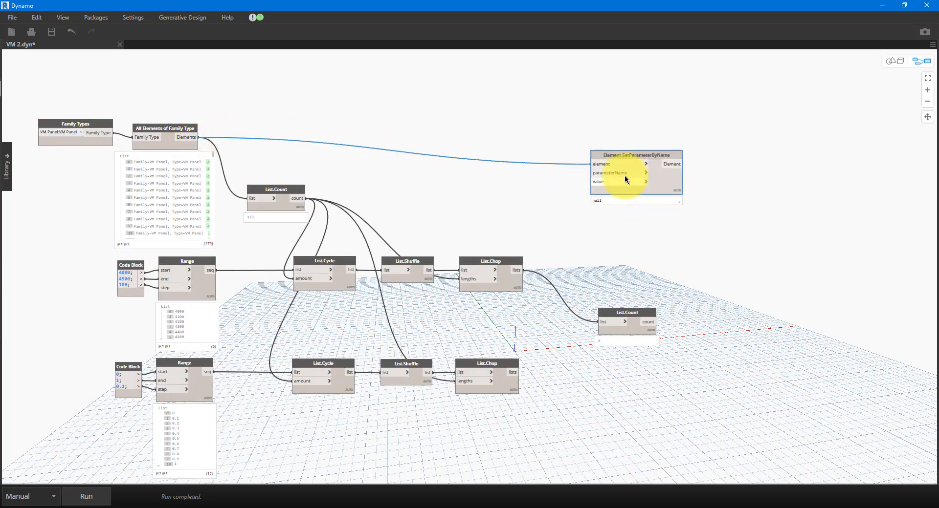
Wire the upper chopped lists into Element.SetParameterByName's value, and feed its parameterName from a new Code Block containing "Overhang".
{"action": "left_click", "coordinate": [593, 183]}
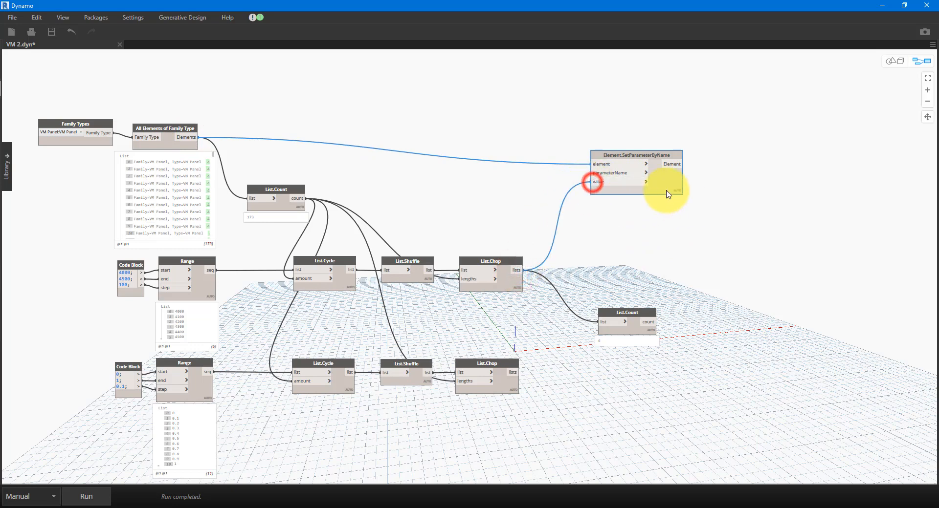
{"action": "double_click", "coordinate": [529, 184]}
{"action": "type", "text": "\"Over"}
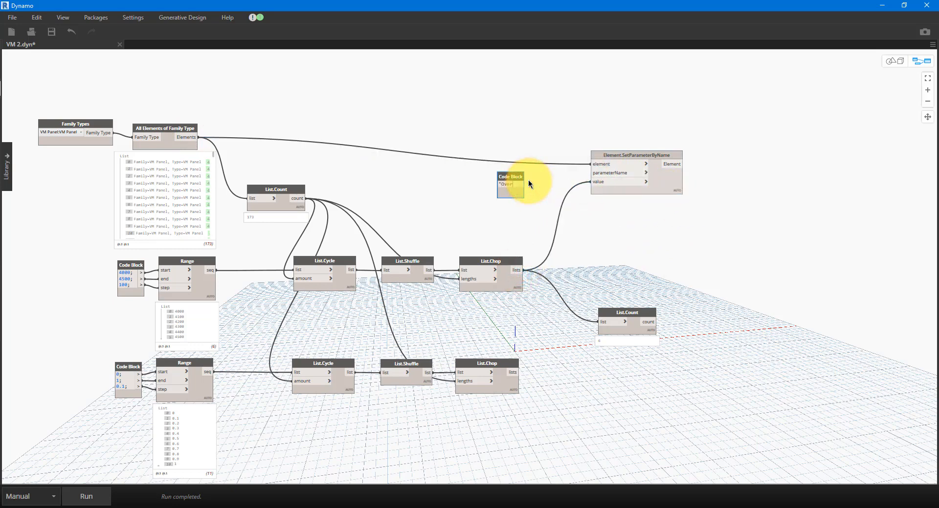
{"action": "type", "text": "hang\""}
{"action": "left_click", "coordinate": [529, 181]}
{"action": "left_click", "coordinate": [536, 183]}
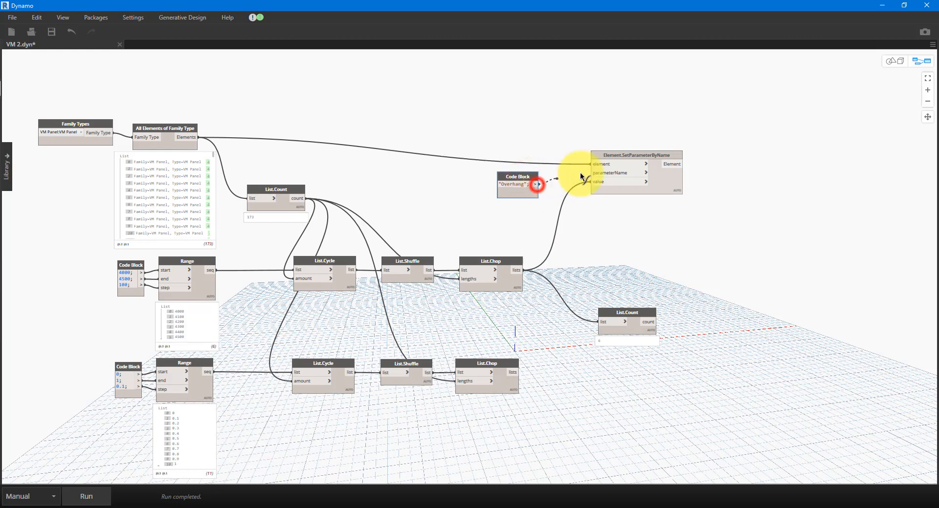
{"action": "left_click", "coordinate": [593, 173]}
{"action": "left_click_drag", "start_coordinate": [663, 177], "coordinate": [635, 158]}
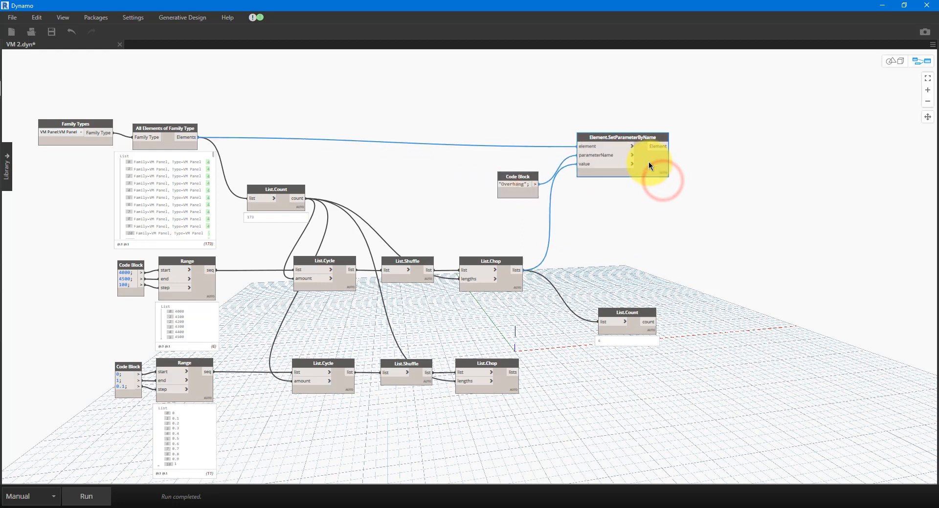
Save the graph, place a smaller Dynamo window over Revit with the mass shown from the top, and run the graph.
{"action": "double_click", "coordinate": [640, 6]}
{"action": "left_click_drag", "start_coordinate": [660, 55], "coordinate": [730, 218]}
{"action": "left_click", "coordinate": [589, 240]}
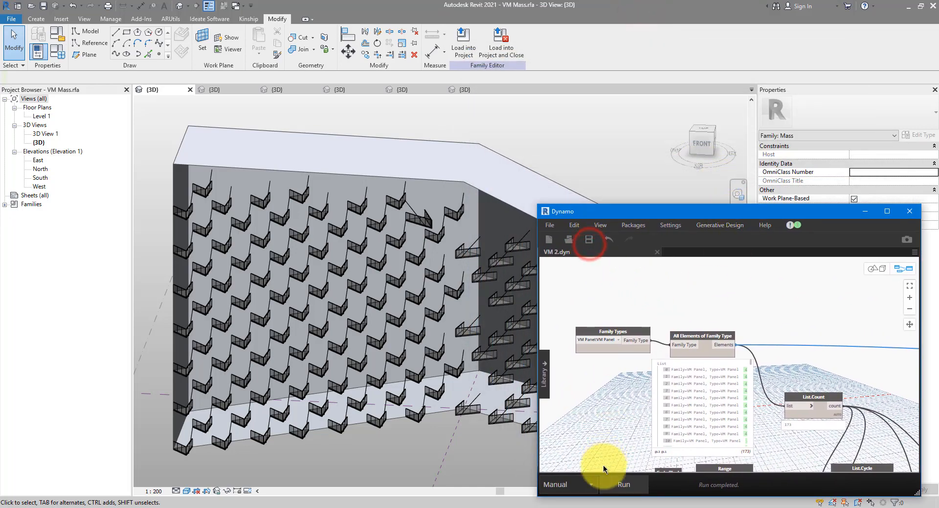
{"action": "middle_click_drag", "start_coordinate": [446, 255], "coordinate": [420, 279], "text": "shift"}
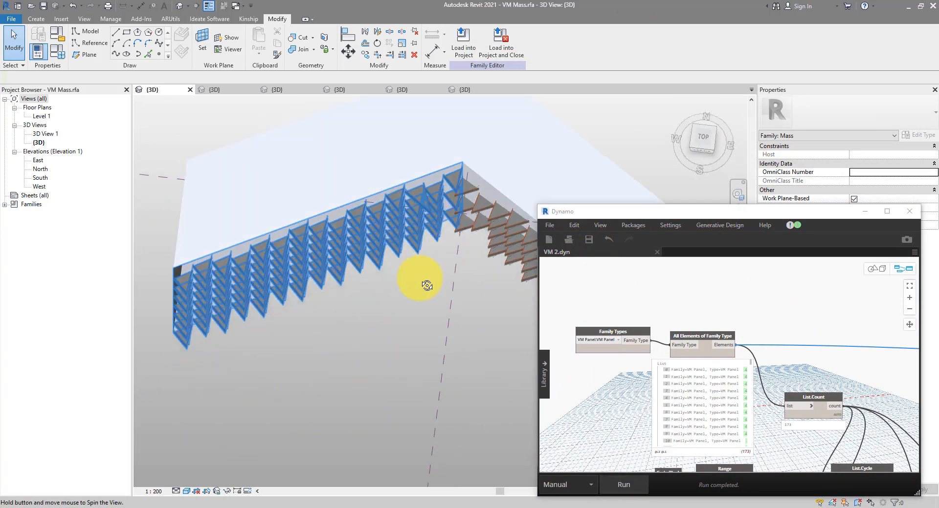
{"action": "left_click", "coordinate": [704, 141]}
{"action": "scroll", "coordinate": [369, 309], "scroll_direction": "up", "scroll_amount": 10}
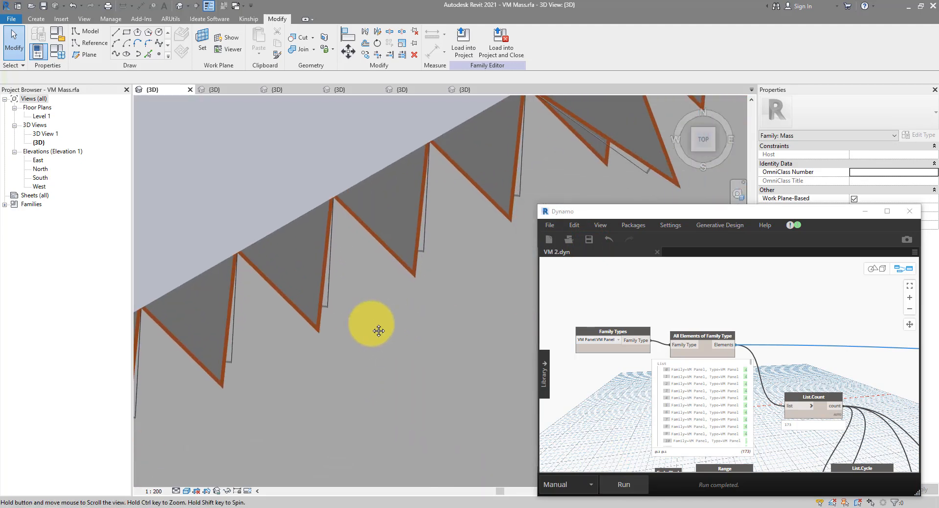
{"action": "left_click", "coordinate": [619, 481]}
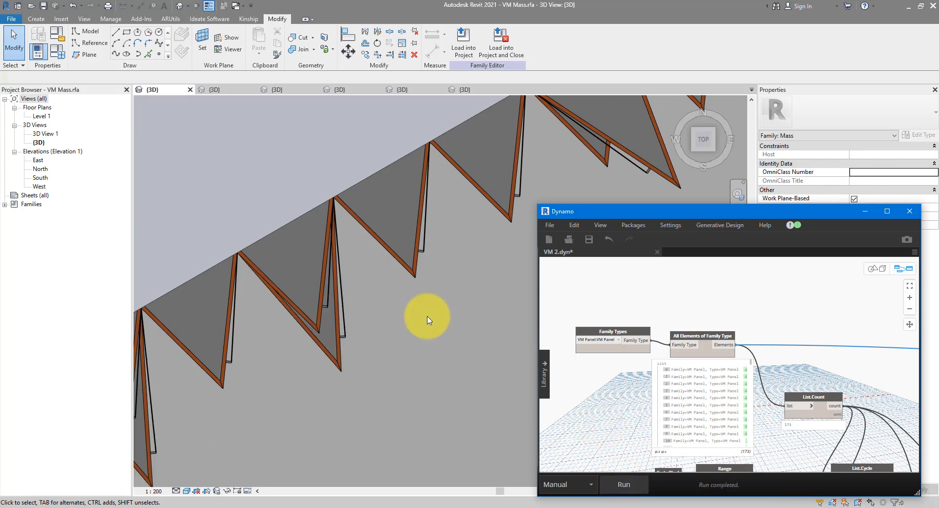
Examine the varied balcony overhangs along the facade and select one protruding VM Panel balcony in Revit.
{"action": "scroll", "coordinate": [426, 317], "scroll_direction": "down", "scroll_amount": 3}
{"action": "middle_click_drag", "start_coordinate": [383, 336], "coordinate": [501, 261]}
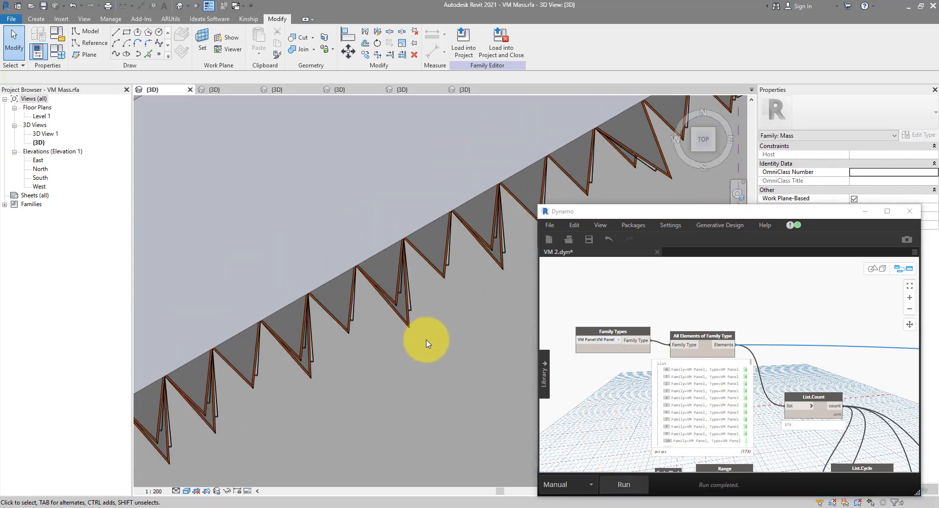
{"action": "key", "text": "Tab"}
{"action": "left_click", "coordinate": [404, 300]}
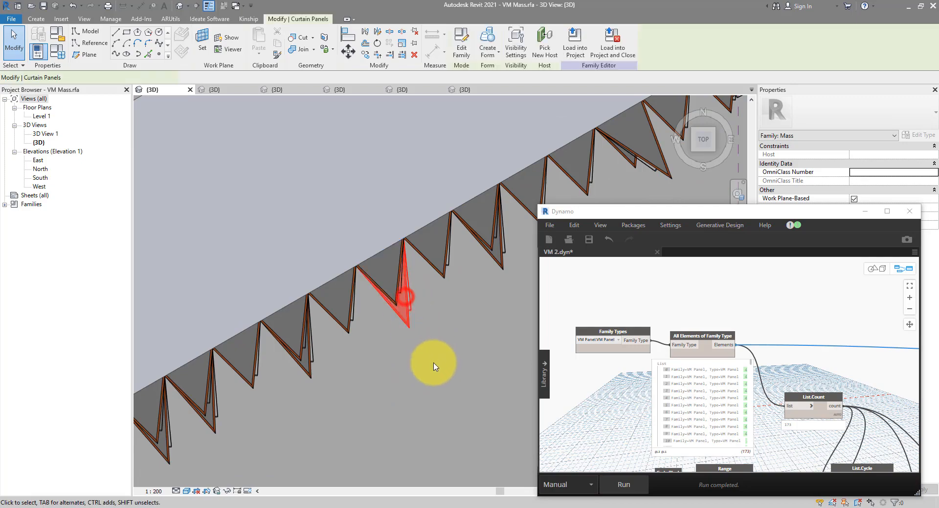
{"action": "middle_click_drag", "start_coordinate": [434, 367], "coordinate": [434, 405], "text": "shift"}
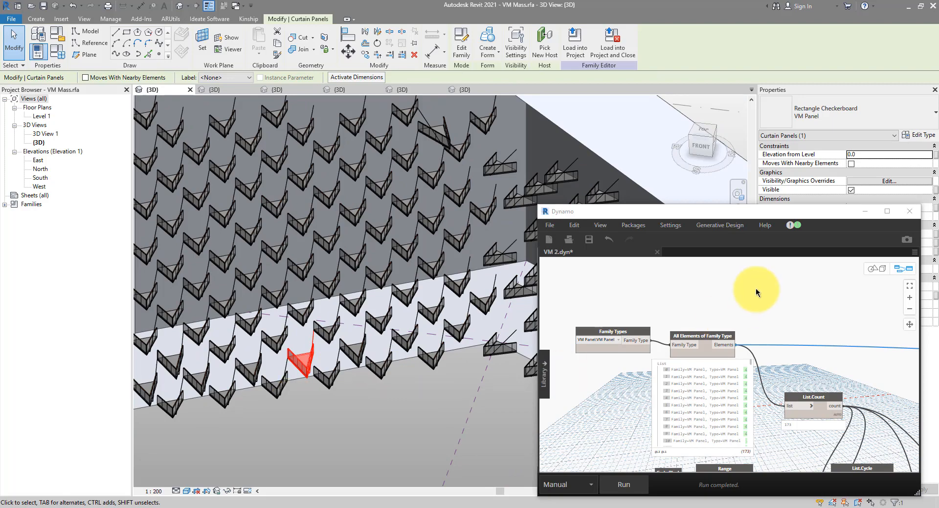
Enlarge the Dynamo window, duplicate Element.SetParameterByName with its Code Block, and change the copied text to "Param1".
{"action": "double_click", "coordinate": [720, 206]}
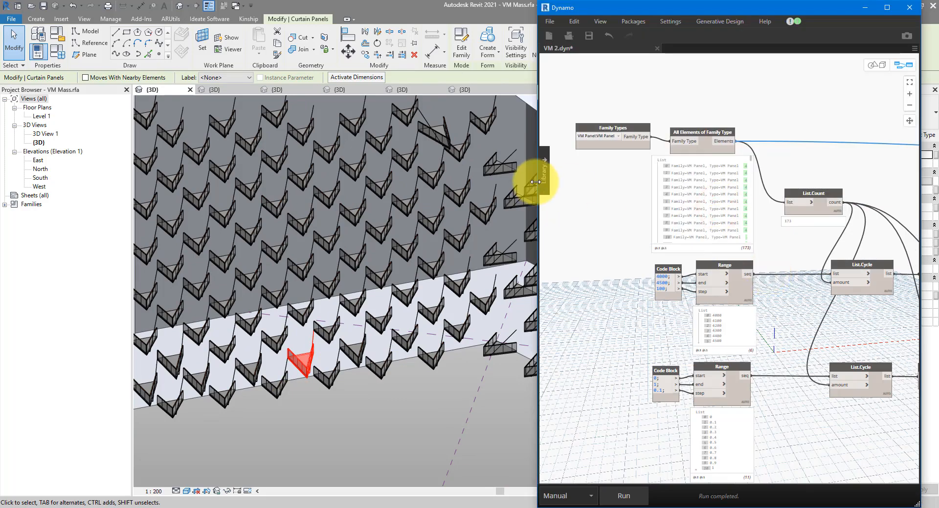
{"action": "left_click_drag", "start_coordinate": [537, 182], "coordinate": [375, 182]}
{"action": "middle_click_drag", "start_coordinate": [633, 240], "coordinate": [397, 235]}
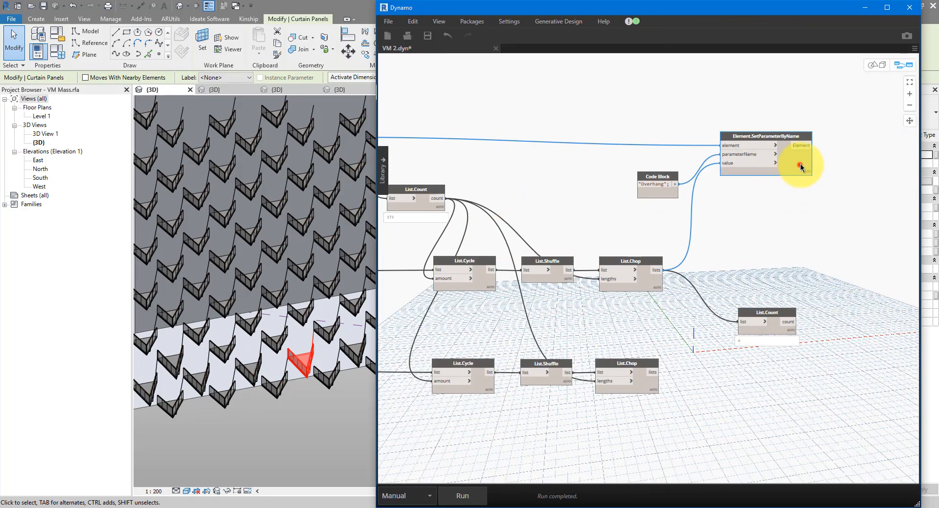
{"action": "left_click_drag", "start_coordinate": [799, 165], "coordinate": [812, 163]}
{"action": "left_click_drag", "start_coordinate": [786, 88], "coordinate": [605, 205]}
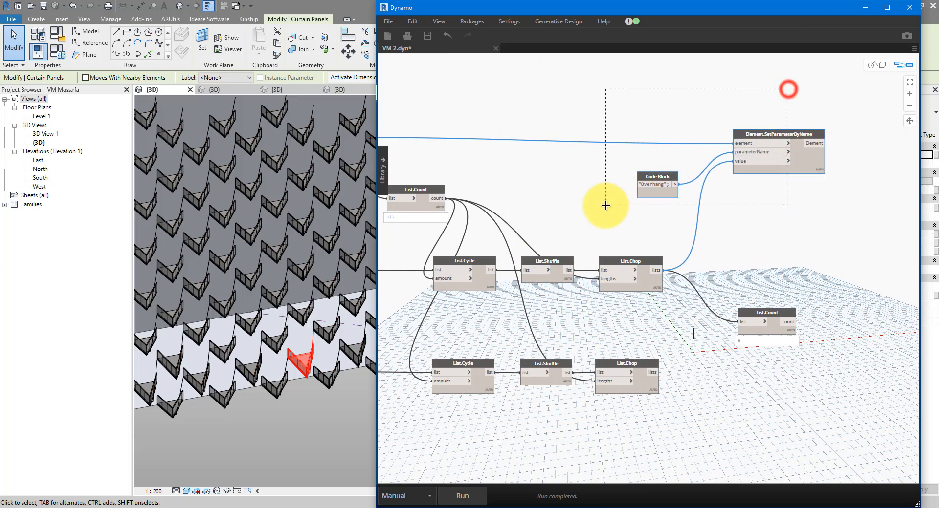
{"action": "key", "text": "ctrl+c"}
{"action": "key", "text": "ctrl+v"}
{"action": "left_click_drag", "start_coordinate": [825, 314], "coordinate": [851, 249]}
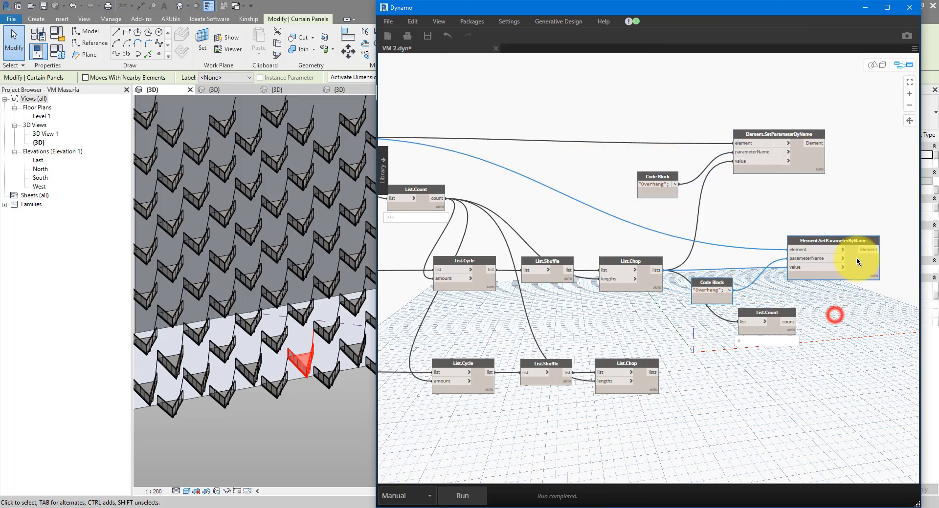
{"action": "type", "text": "P"}
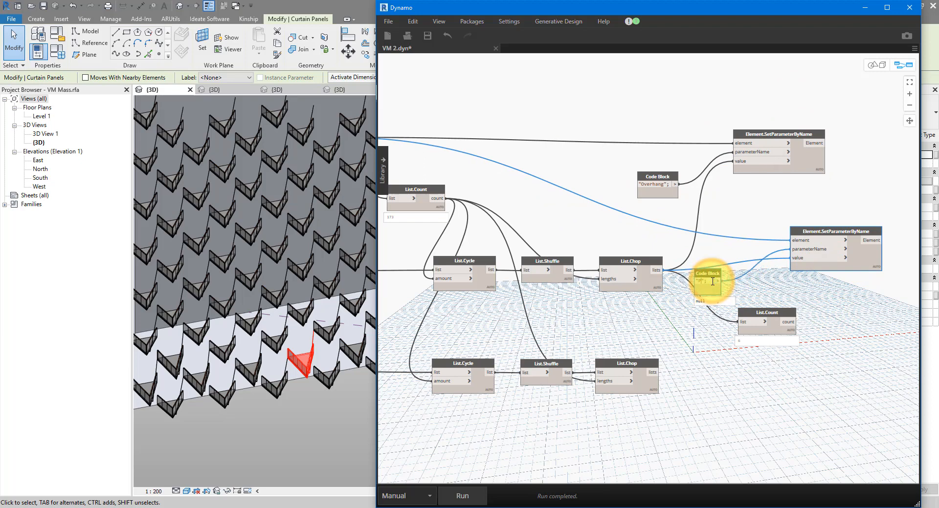
{"action": "left_click", "coordinate": [760, 281]}
Delete the List.Count beside List.Chop, wire the lower chopped lists into the second Element.SetParameterByName's value and run the graph.
{"action": "left_click", "coordinate": [776, 326]}
{"action": "key", "text": "Delete"}
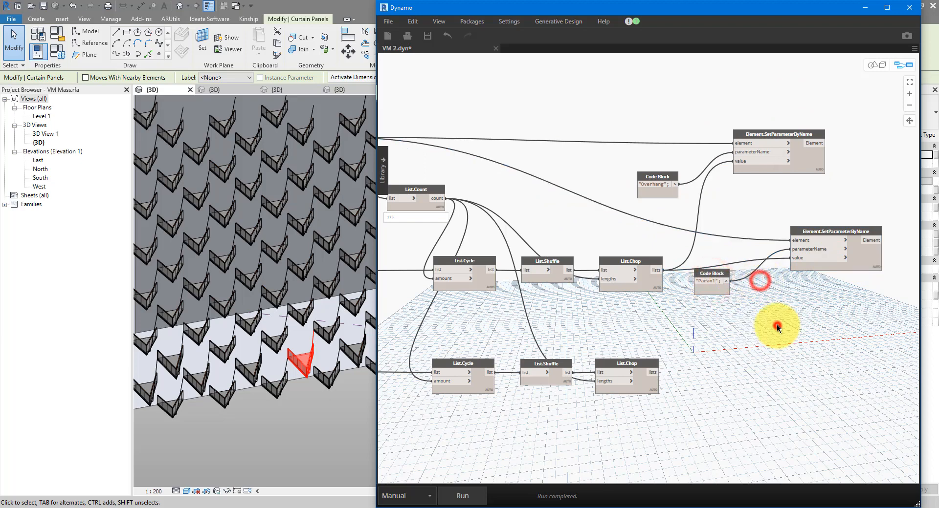
{"action": "left_click", "coordinate": [787, 259]}
{"action": "left_click_drag", "start_coordinate": [819, 269], "coordinate": [792, 297]}
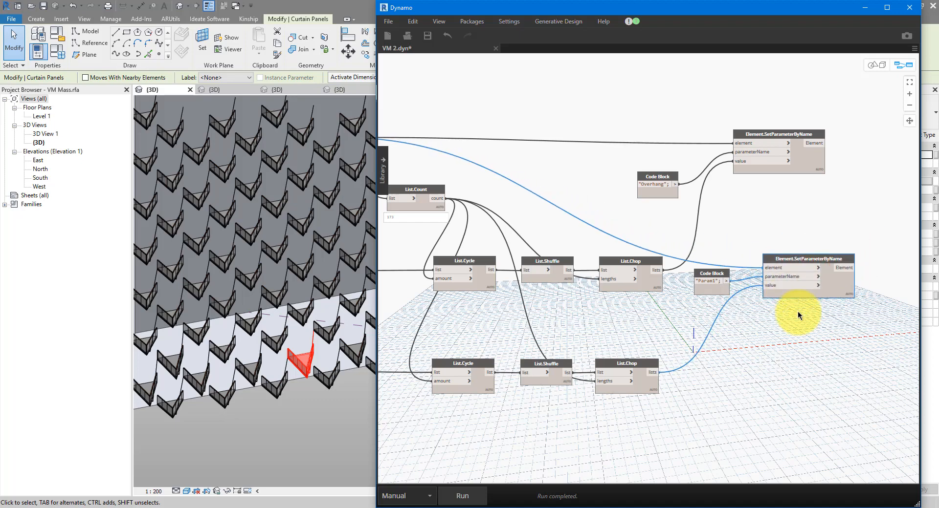
{"action": "left_click", "coordinate": [734, 331]}
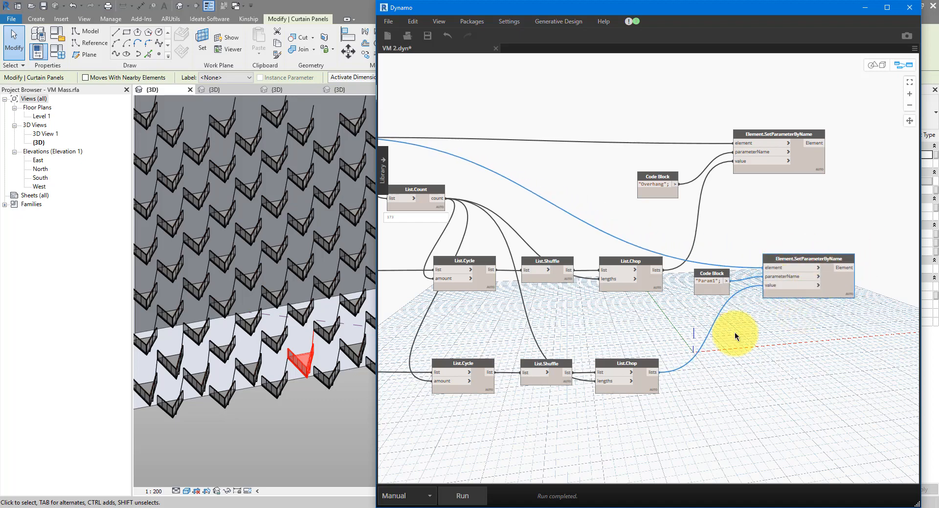
{"action": "left_click", "coordinate": [471, 494]}
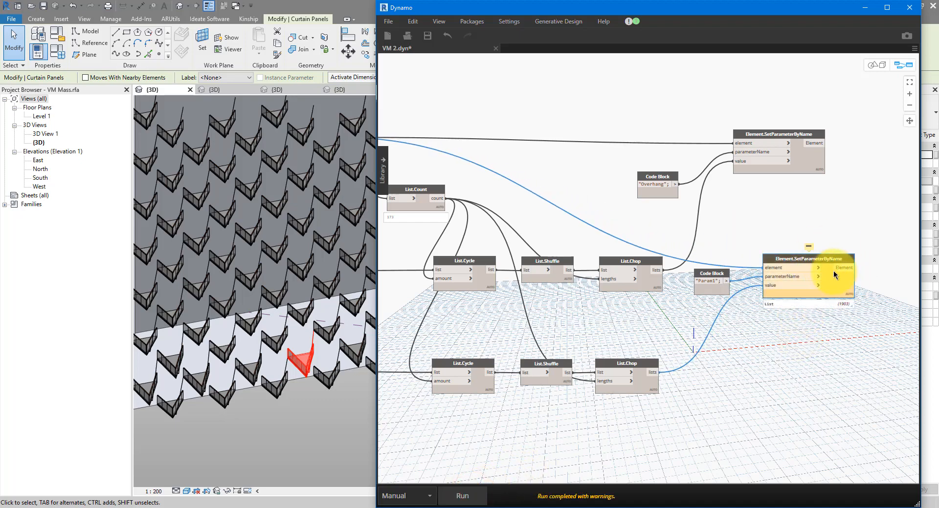
Read the warning on the Param1 Element.SetParameterByName node and compare it with the selected panel's properties in Revit.
{"action": "scroll", "coordinate": [826, 264], "scroll_direction": "up", "scroll_amount": 5}
{"action": "mouse_move", "coordinate": [649, 266]}
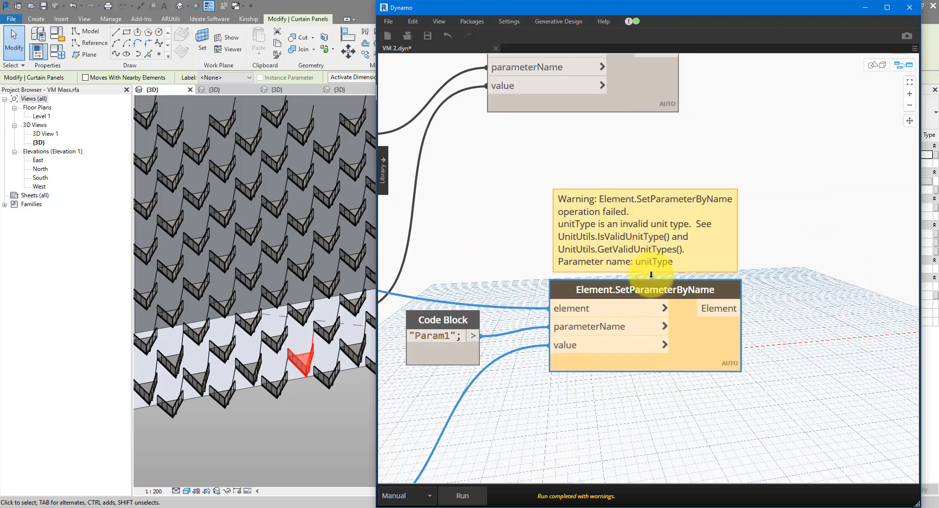
{"action": "left_click_drag", "start_coordinate": [770, 13], "coordinate": [594, 13]}
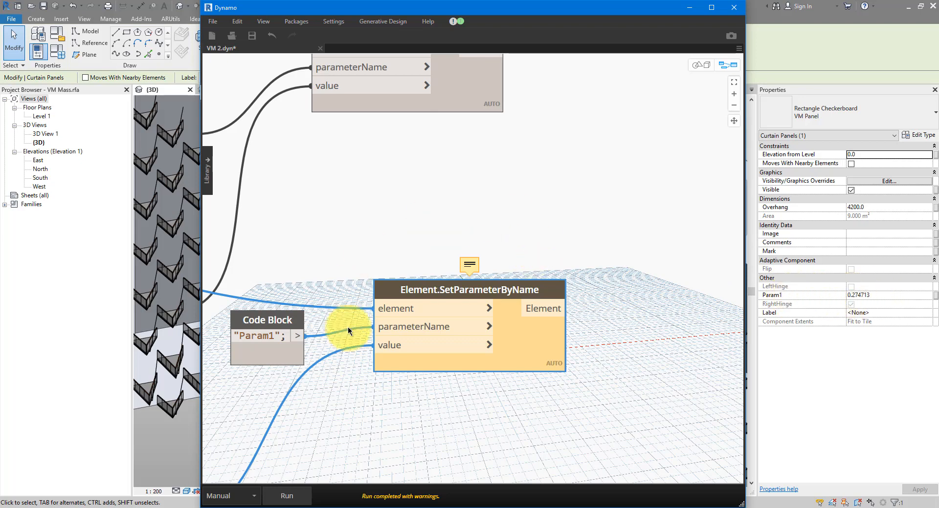
{"action": "scroll", "coordinate": [524, 303], "scroll_direction": "down", "scroll_amount": 3}
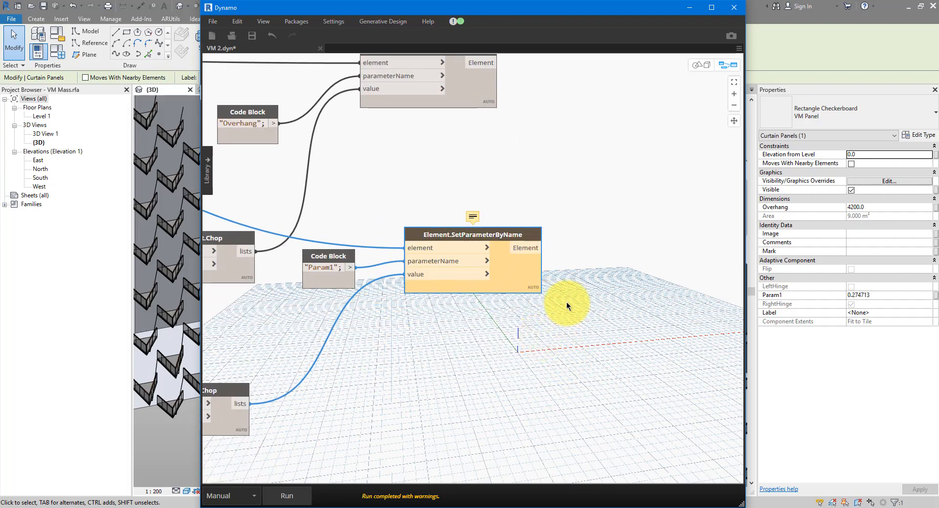
Add a Python Script node beside the second Element.SetParameterByName.
{"action": "left_click", "coordinate": [602, 229]}
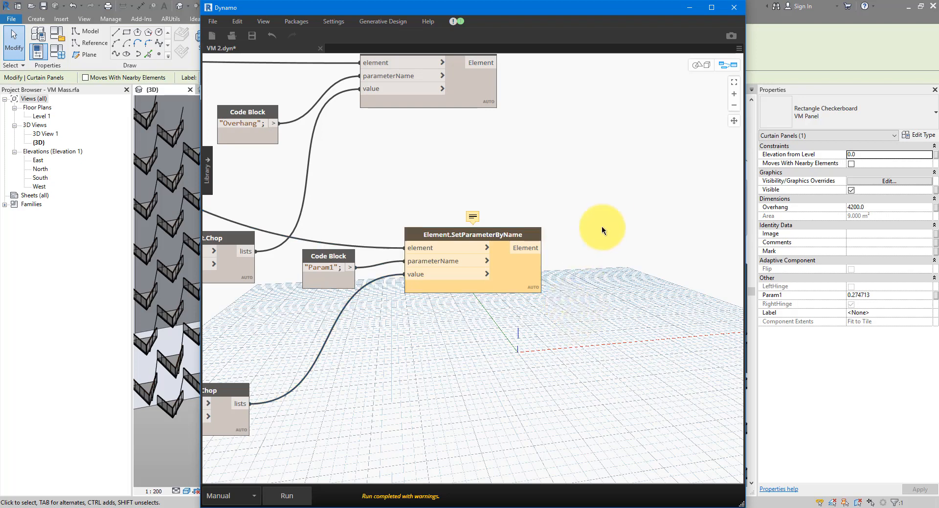
{"action": "right_click", "coordinate": [601, 229]}
{"action": "type", "text": "copy"}
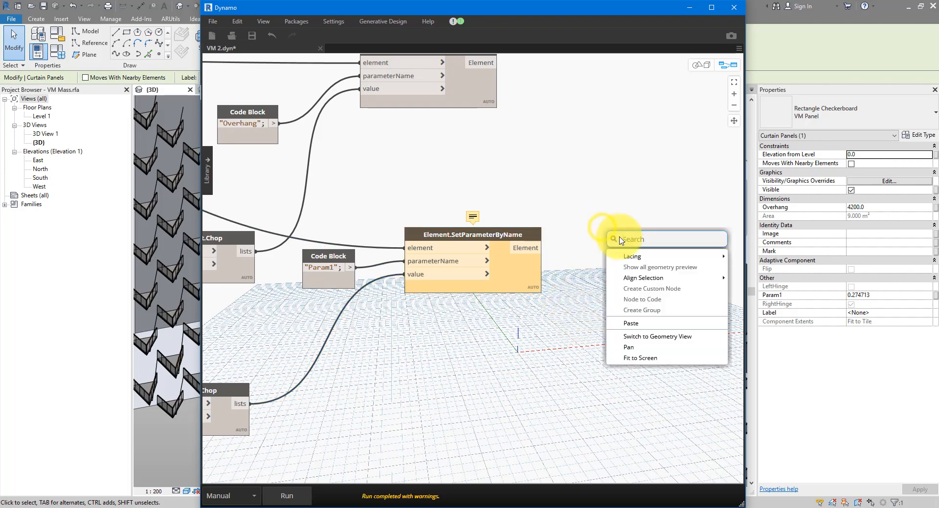
{"action": "type", "text": "thon"}
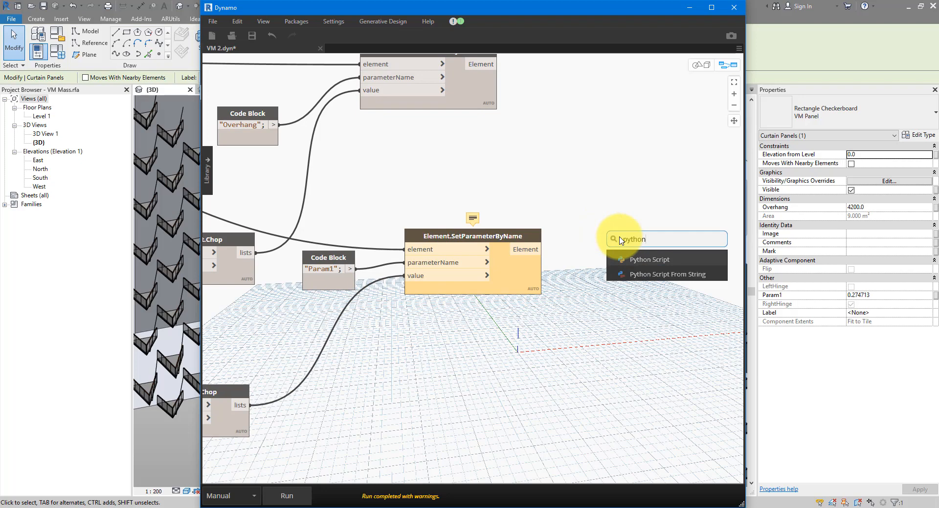
{"action": "left_click", "coordinate": [635, 260]}
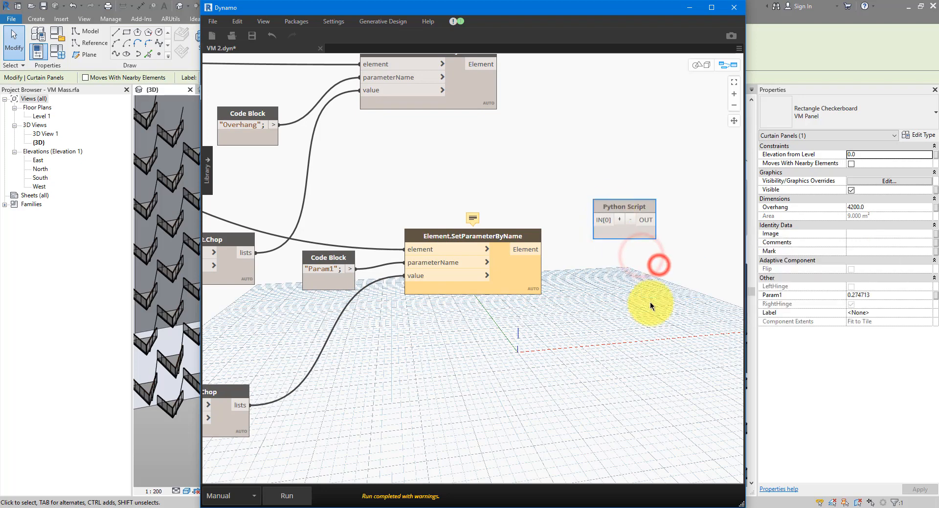
Replace the Python Script node's default code with the copied script and save the changes.
{"action": "double_click", "coordinate": [624, 233]}
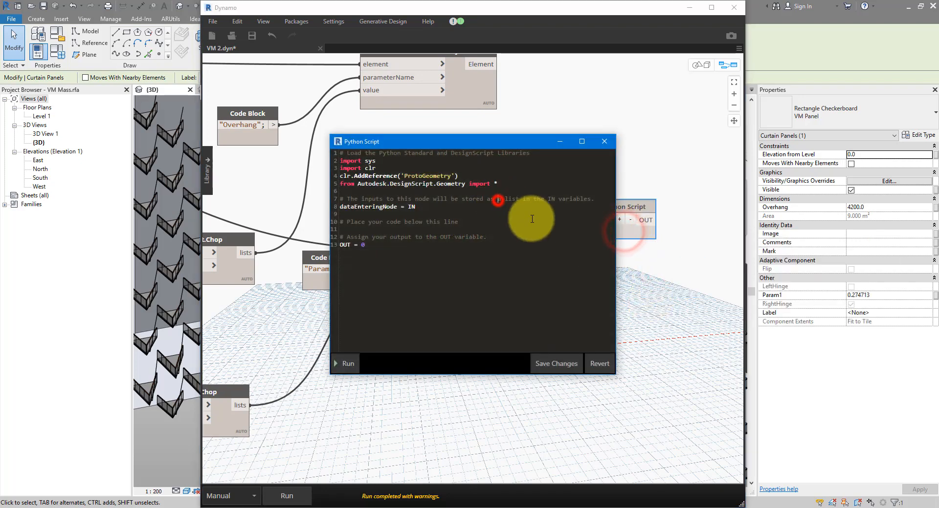
{"action": "key", "text": "ctrl+a"}
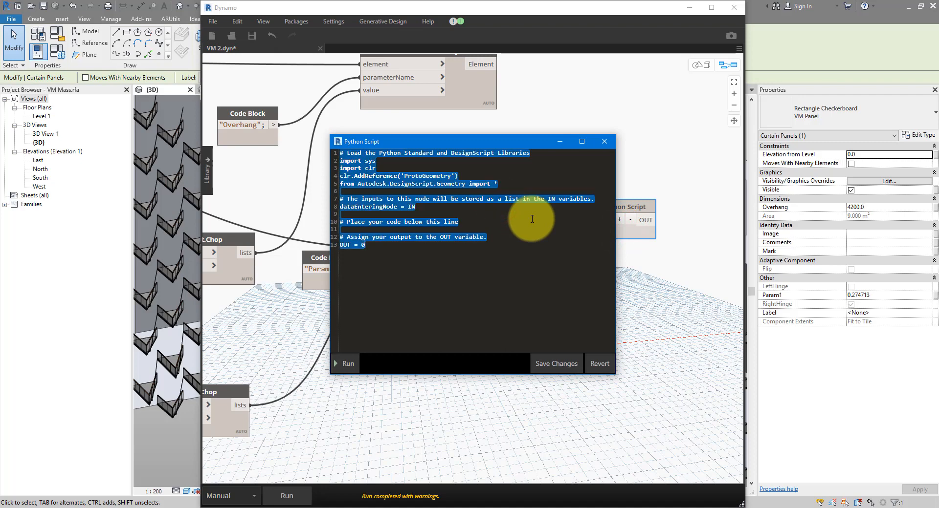
{"action": "key", "text": "ctrl+v"}
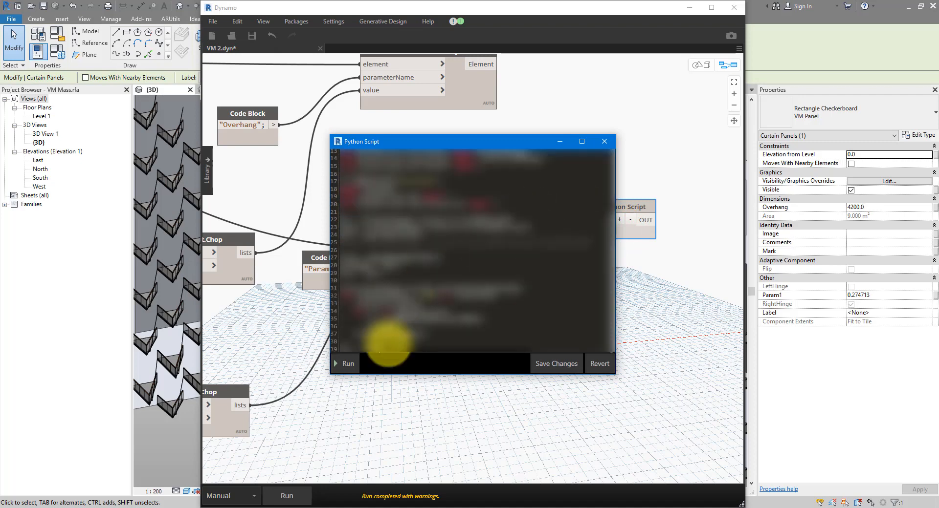
{"action": "left_click", "coordinate": [547, 365]}
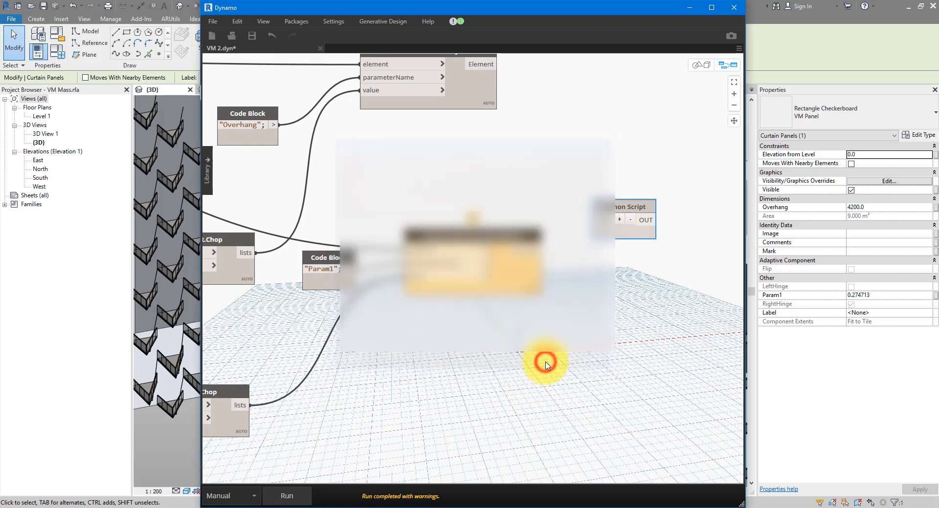
Give the Python Script three inputs, rewire the elements, "Param1" and lower chopped lists into them, and delete the second Element.SetParameterByName.
{"action": "left_click", "coordinate": [620, 220]}
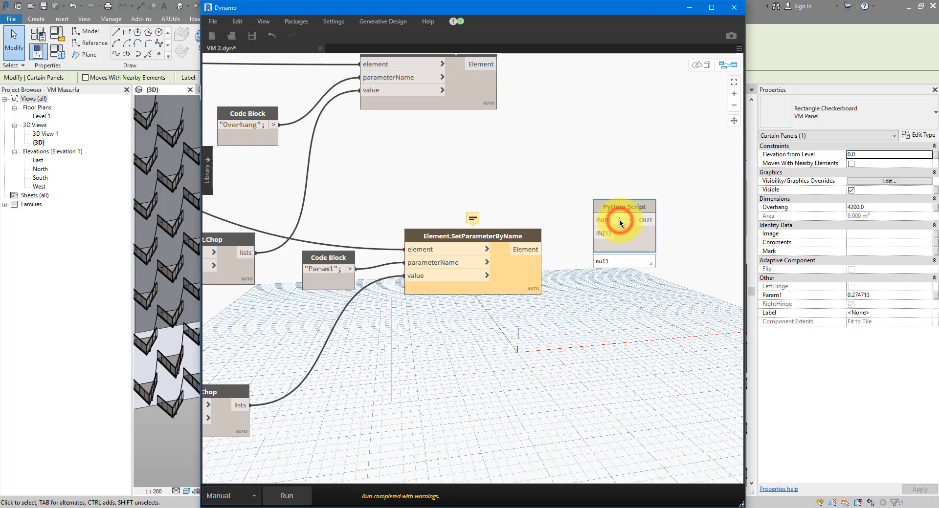
{"action": "left_click", "coordinate": [620, 220]}
{"action": "left_click_drag", "start_coordinate": [630, 237], "coordinate": [438, 343]}
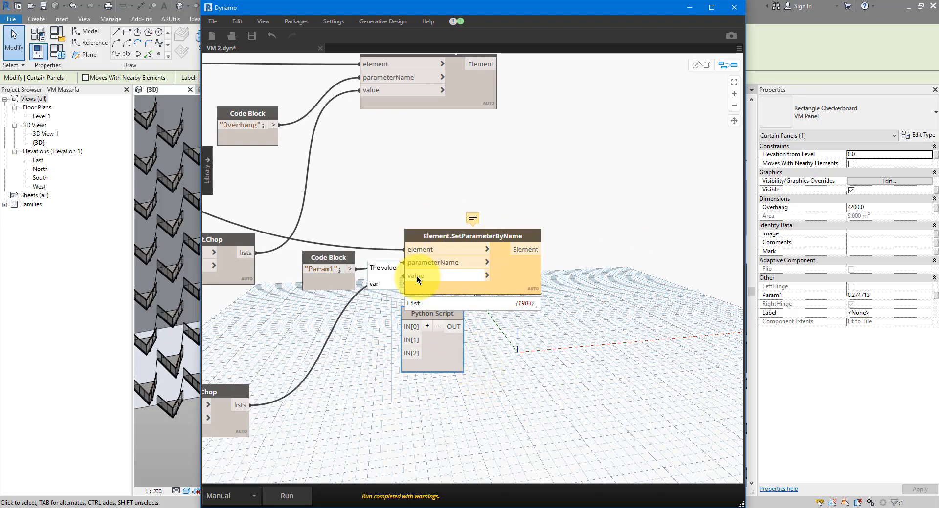
{"action": "left_click_drag", "start_coordinate": [418, 279], "coordinate": [402, 353]}
{"action": "left_click_drag", "start_coordinate": [424, 263], "coordinate": [410, 326]}
{"action": "left_click_drag", "start_coordinate": [513, 272], "coordinate": [529, 275]}
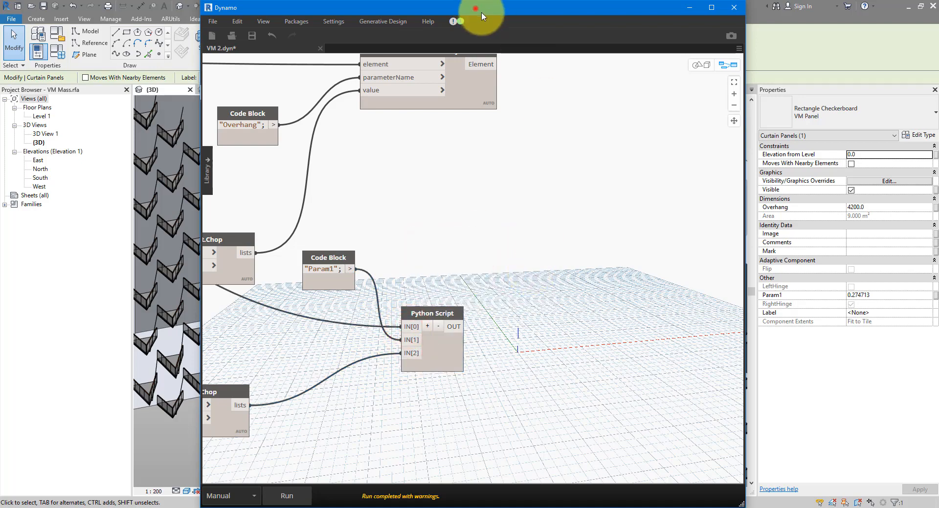
Move the Dynamo window clear of the model, bring the balcony facade into view, and run the graph.
{"action": "left_click_drag", "start_coordinate": [475, 8], "coordinate": [658, 222]}
{"action": "scroll", "coordinate": [308, 222], "scroll_direction": "down", "scroll_amount": 4}
{"action": "left_click", "coordinate": [127, 90]}
{"action": "middle_click_drag", "start_coordinate": [211, 198], "coordinate": [140, 177], "text": "shift"}
{"action": "scroll", "coordinate": [137, 175], "scroll_direction": "up", "scroll_amount": 3}
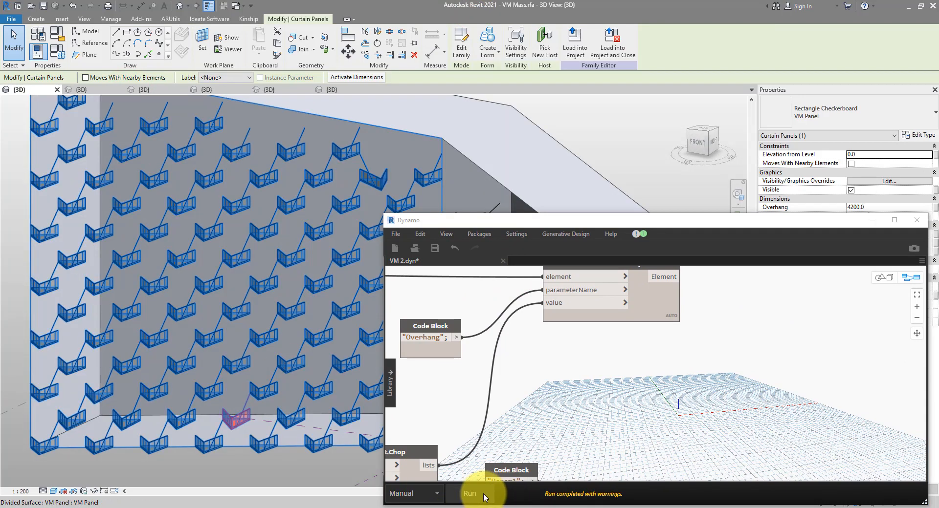
{"action": "left_click", "coordinate": [468, 493]}
Read the warning on the Python Script node and keep the lower List.Chop output preview displayed.
{"action": "scroll", "coordinate": [477, 410], "scroll_direction": "up", "scroll_amount": 1}
{"action": "left_click", "coordinate": [498, 402]}
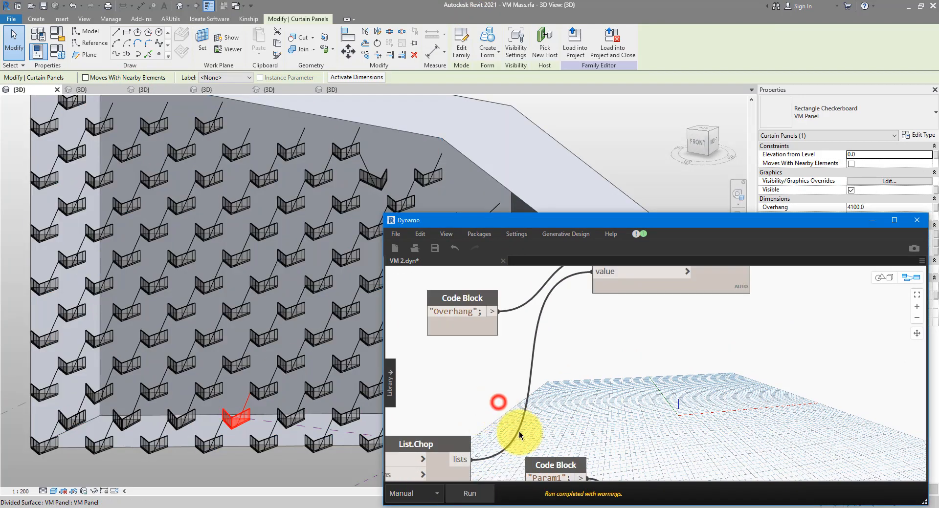
{"action": "middle_click_drag", "start_coordinate": [519, 432], "coordinate": [522, 306]}
{"action": "mouse_move", "coordinate": [682, 383]}
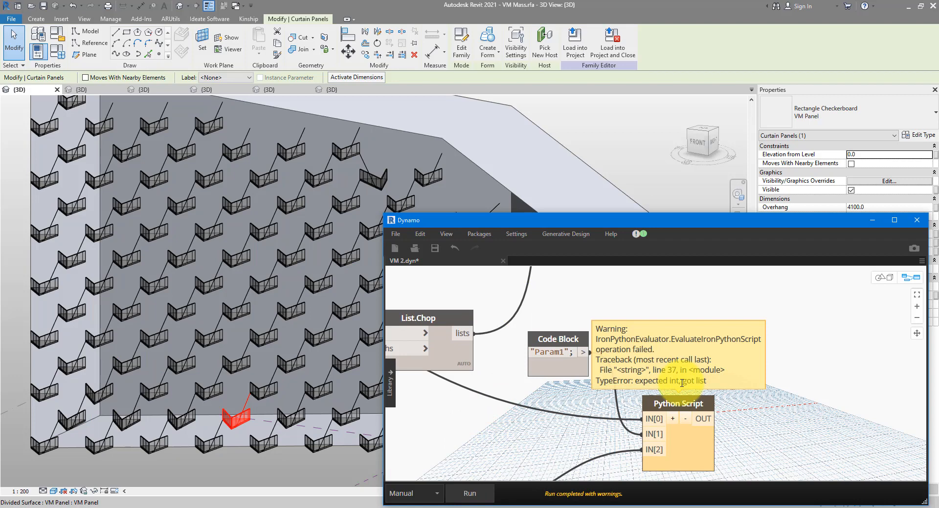
{"action": "middle_click_drag", "start_coordinate": [617, 364], "coordinate": [692, 238]}
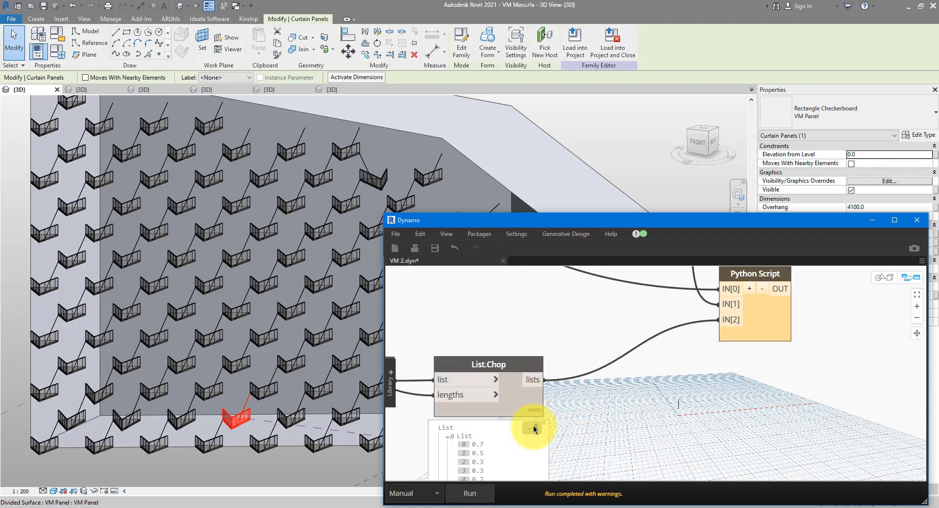
{"action": "left_click", "coordinate": [544, 424]}
Add a List.Count node fed by the lower List.Chop's lists output and run the graph to check the count.
{"action": "middle_click_drag", "start_coordinate": [571, 416], "coordinate": [563, 361]}
{"action": "right_click", "coordinate": [582, 345]}
{"action": "type", "text": "count"}
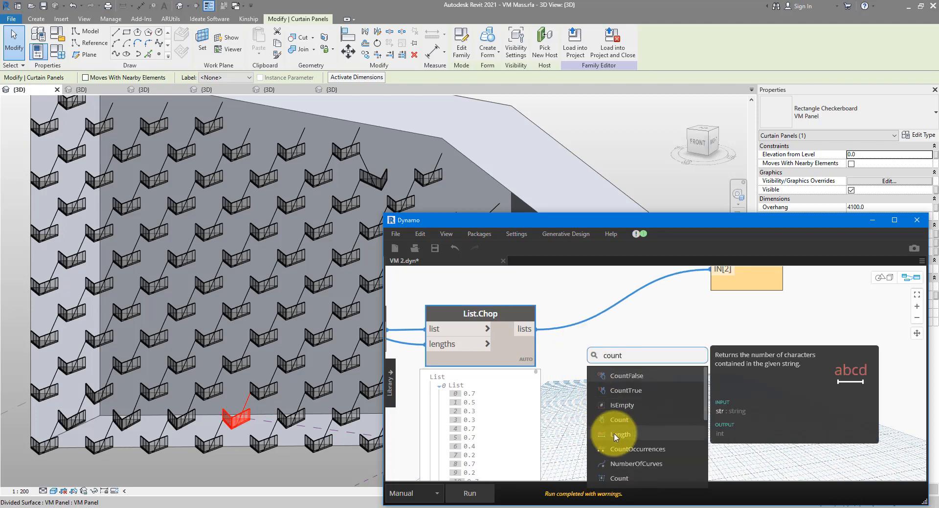
{"action": "left_click", "coordinate": [618, 420]}
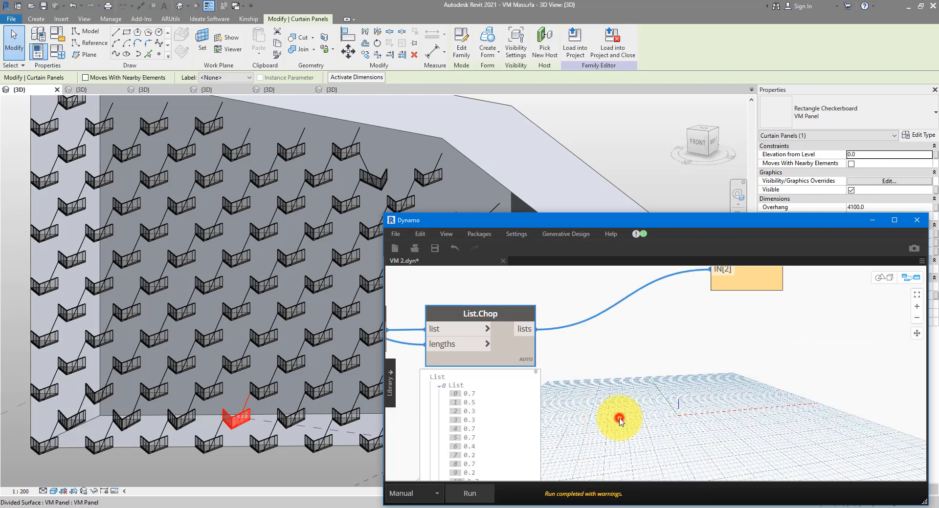
{"action": "left_click_drag", "start_coordinate": [537, 329], "coordinate": [601, 371]}
{"action": "left_click", "coordinate": [469, 494]}
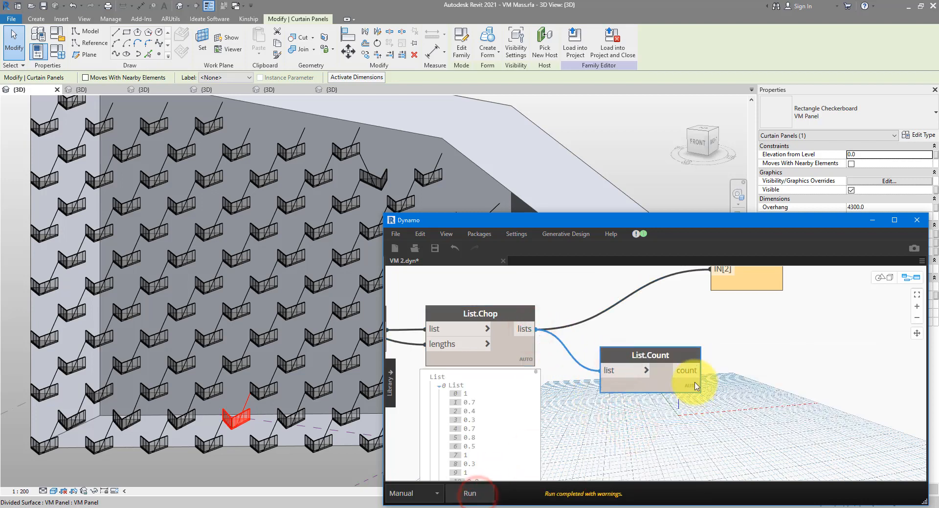
{"action": "mouse_move", "coordinate": [693, 394]}
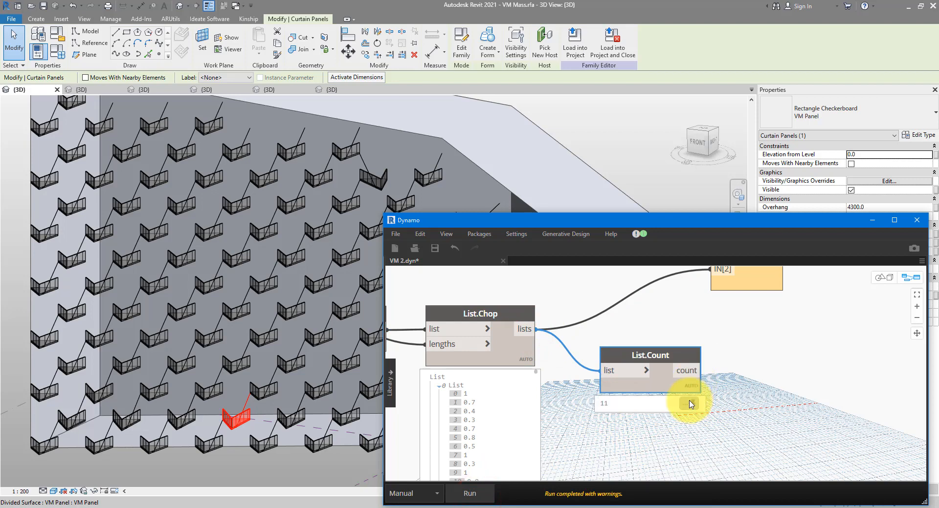
{"action": "left_click_drag", "start_coordinate": [665, 382], "coordinate": [645, 429]}
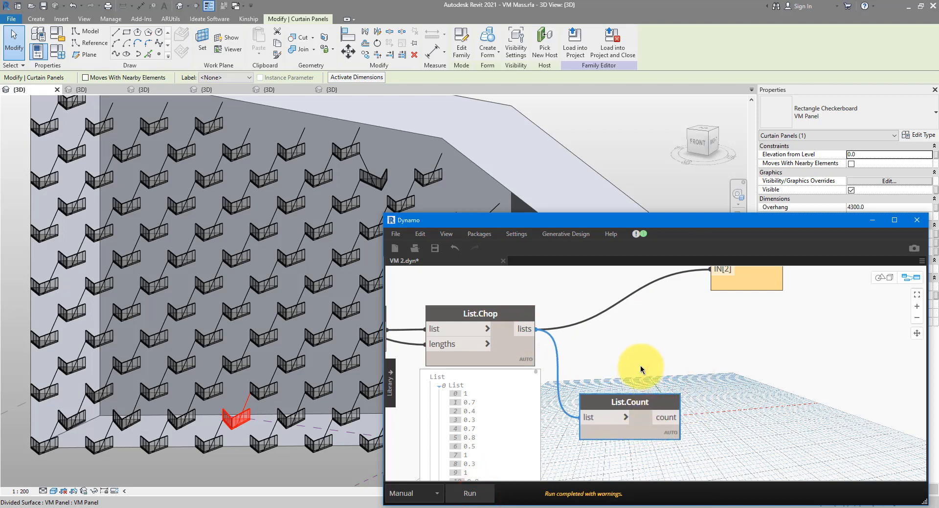
{"action": "middle_click_drag", "start_coordinate": [694, 290], "coordinate": [705, 338]}
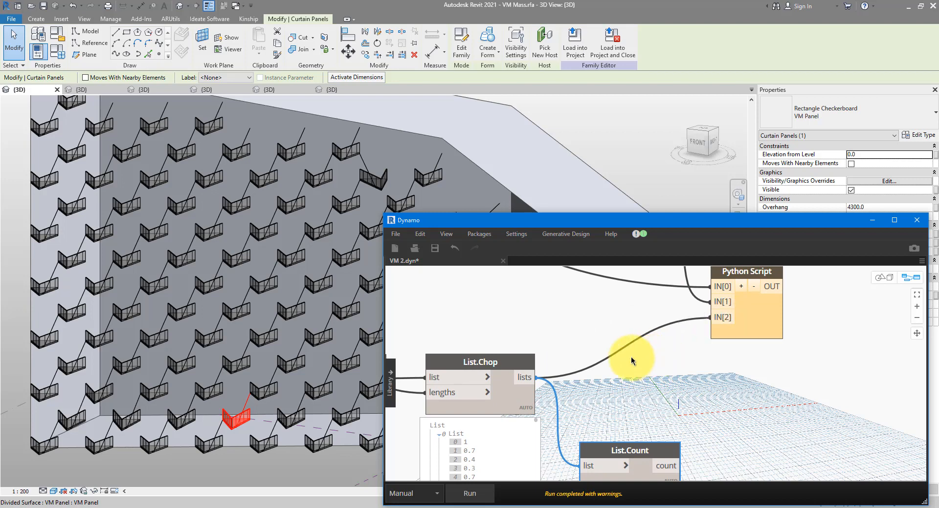
Add a List.Deconstruct node above List.Count, feed it the lower List.Chop's lists output, and run the graph.
{"action": "right_click", "coordinate": [576, 327]}
{"action": "type", "text": "decons"}
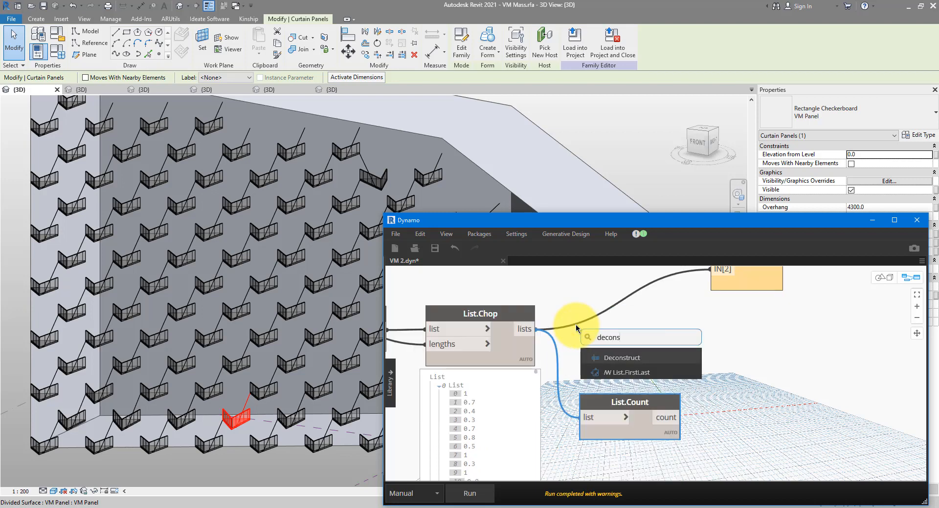
{"action": "left_click", "coordinate": [608, 357]}
{"action": "left_click_drag", "start_coordinate": [626, 369], "coordinate": [617, 302]}
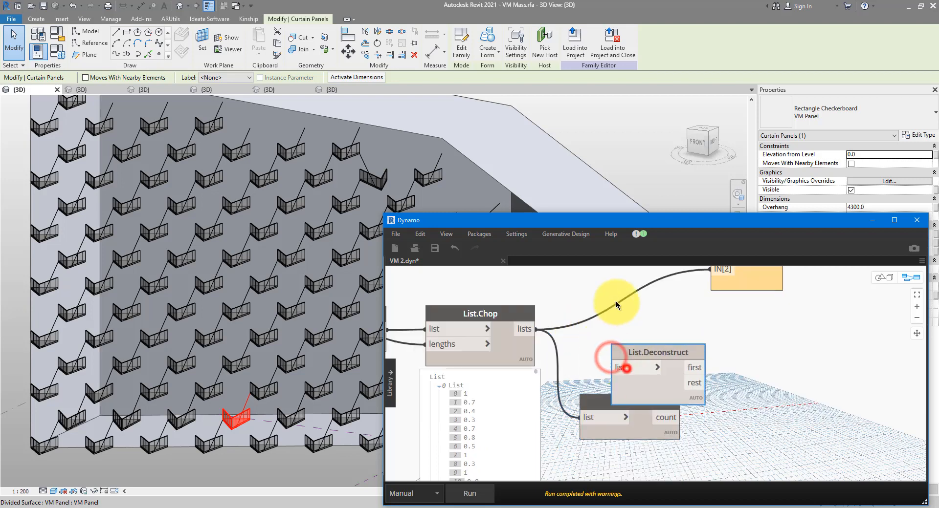
{"action": "left_click", "coordinate": [526, 329]}
{"action": "left_click", "coordinate": [612, 319]}
{"action": "left_click_drag", "start_coordinate": [635, 339], "coordinate": [634, 345]}
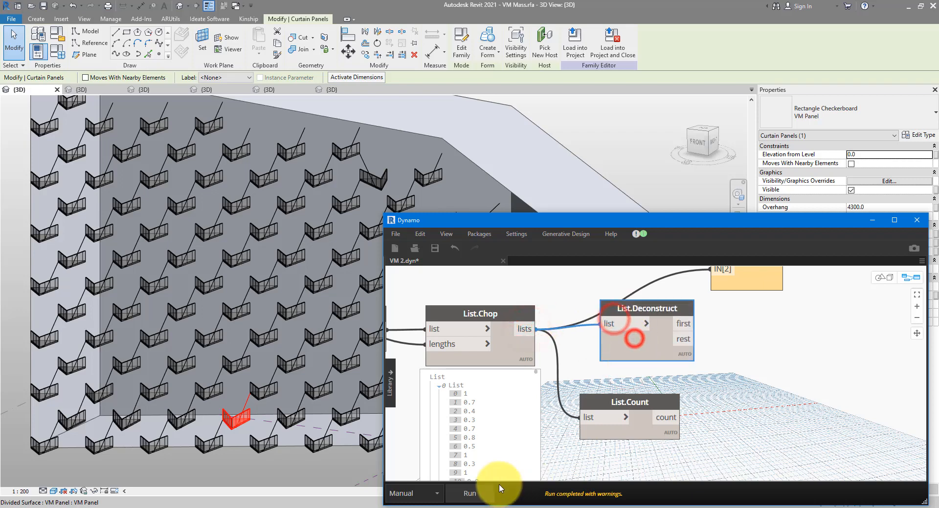
{"action": "left_click", "coordinate": [480, 498]}
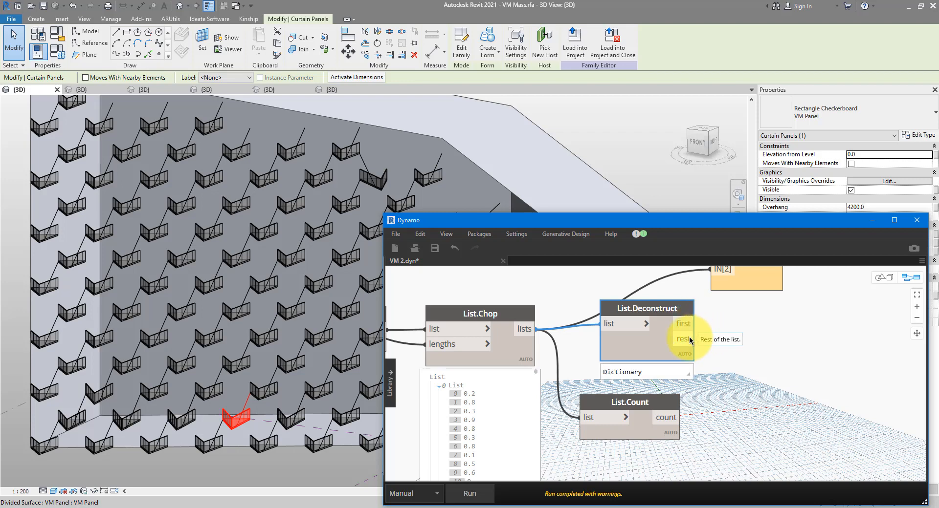
Connect List.Deconstruct's first output to the Python Script's IN[2] and run the graph.
{"action": "middle_click_drag", "start_coordinate": [713, 323], "coordinate": [662, 342]}
{"action": "left_click", "coordinate": [640, 339]}
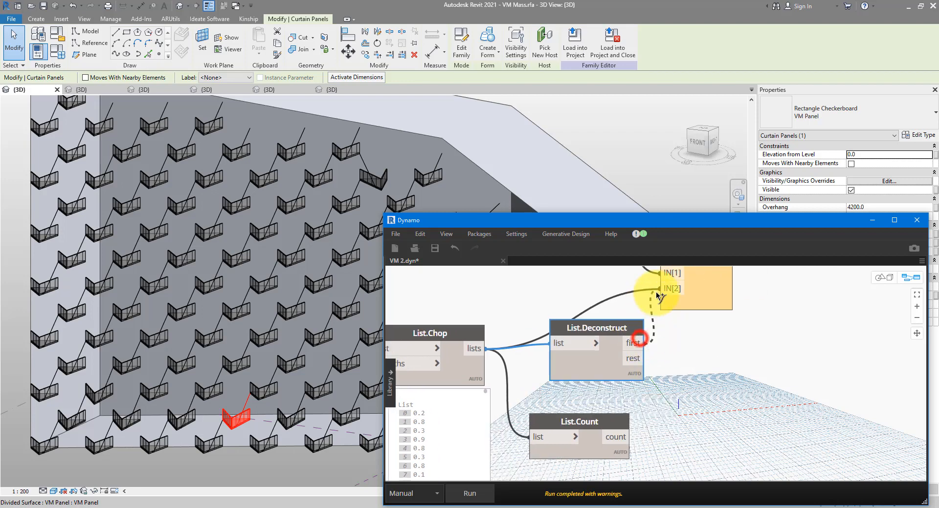
{"action": "left_click", "coordinate": [659, 289]}
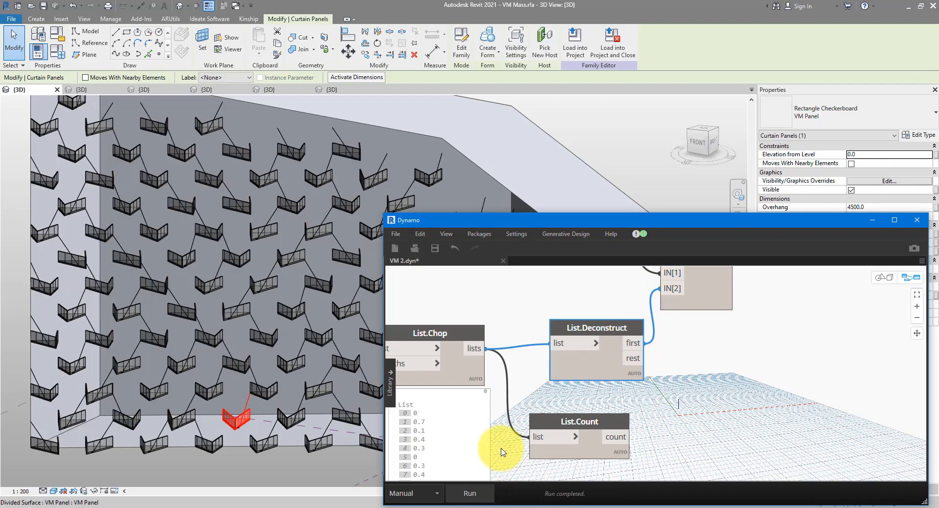
Clear the panel selection, minimise Dynamo, and examine the balconies on both facades of the mass.
{"action": "scroll", "coordinate": [279, 311], "scroll_direction": "down", "scroll_amount": 5}
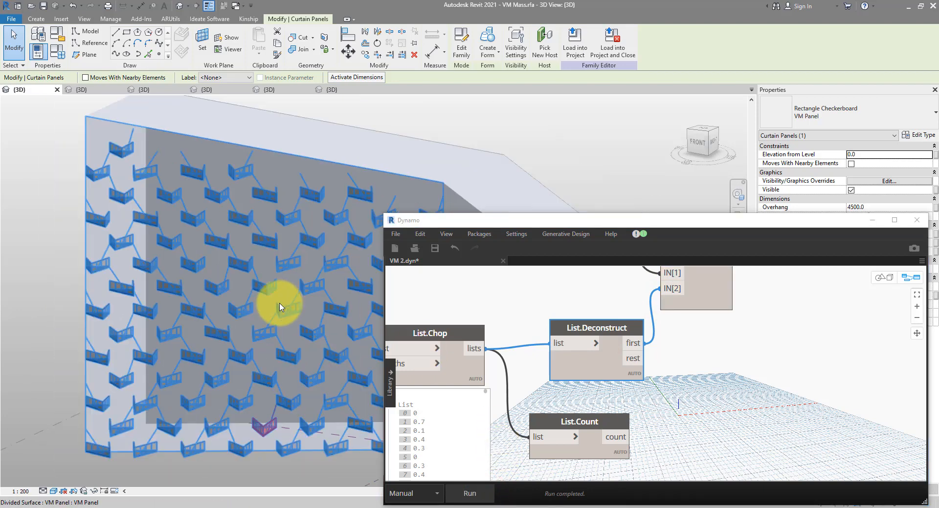
{"action": "middle_click_drag", "start_coordinate": [271, 313], "coordinate": [335, 360], "text": "shift"}
{"action": "middle_click_drag", "start_coordinate": [335, 360], "coordinate": [274, 353]}
{"action": "left_click", "coordinate": [315, 355]}
{"action": "left_click", "coordinate": [869, 223]}
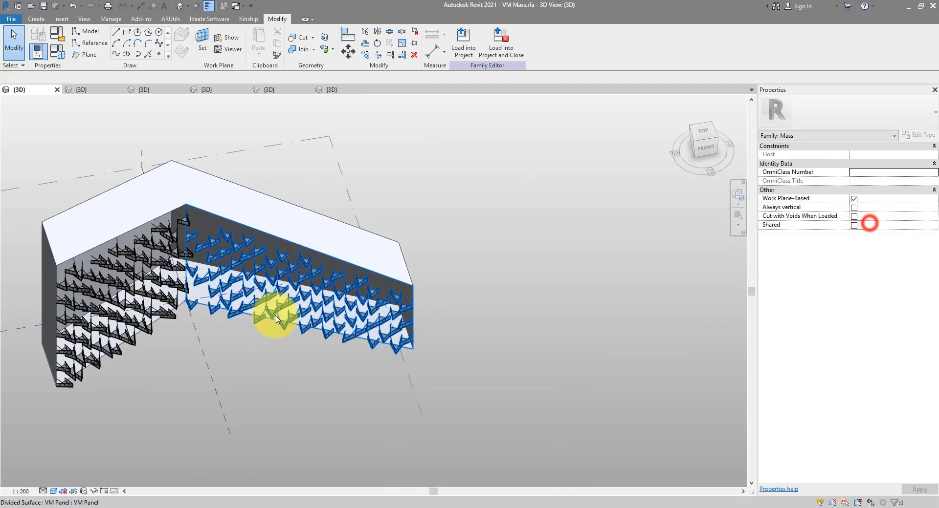
{"action": "middle_click_drag", "start_coordinate": [276, 318], "coordinate": [420, 381]}
{"action": "scroll", "coordinate": [480, 330], "scroll_direction": "up", "scroll_amount": 2}
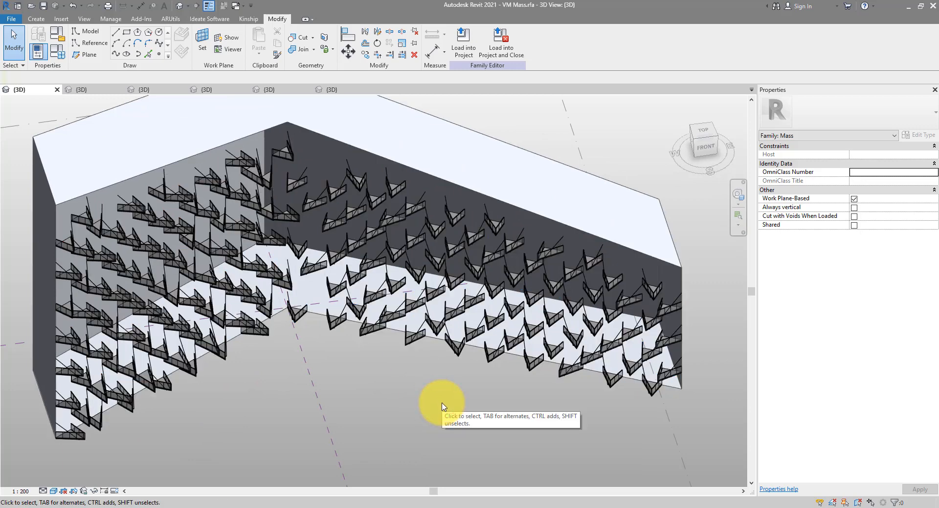
Create a new project and switch back to the VM Mass family's 3D view.
{"action": "key", "text": "ctrl+n"}
{"action": "key", "text": "Return"}
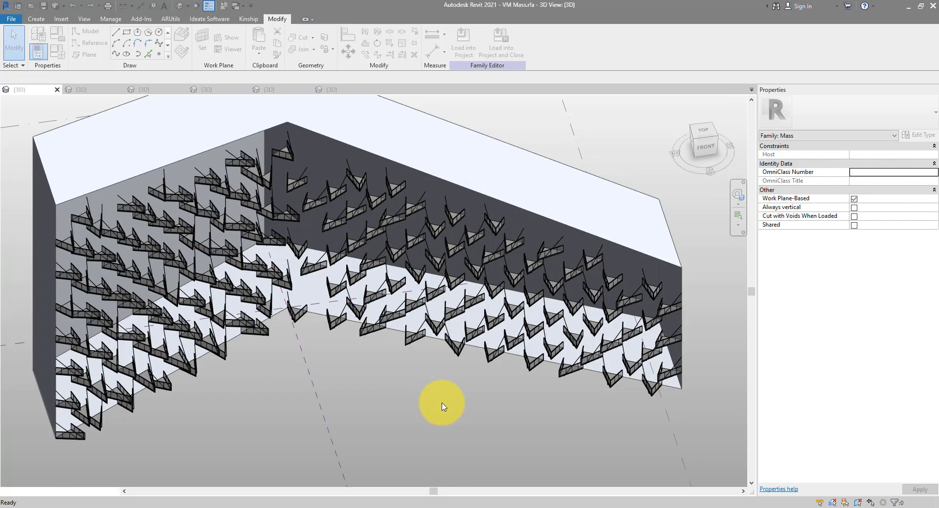
{"action": "left_click", "coordinate": [238, 9]}
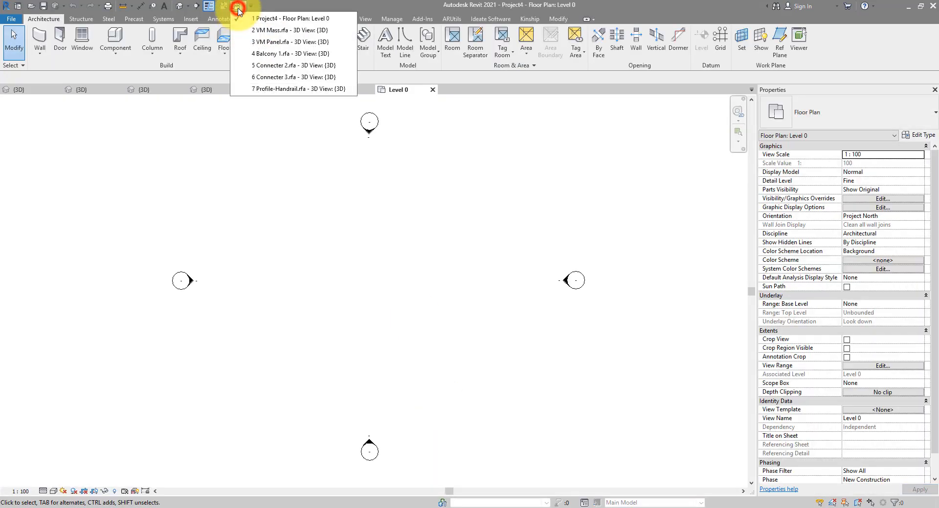
{"action": "left_click", "coordinate": [273, 30]}
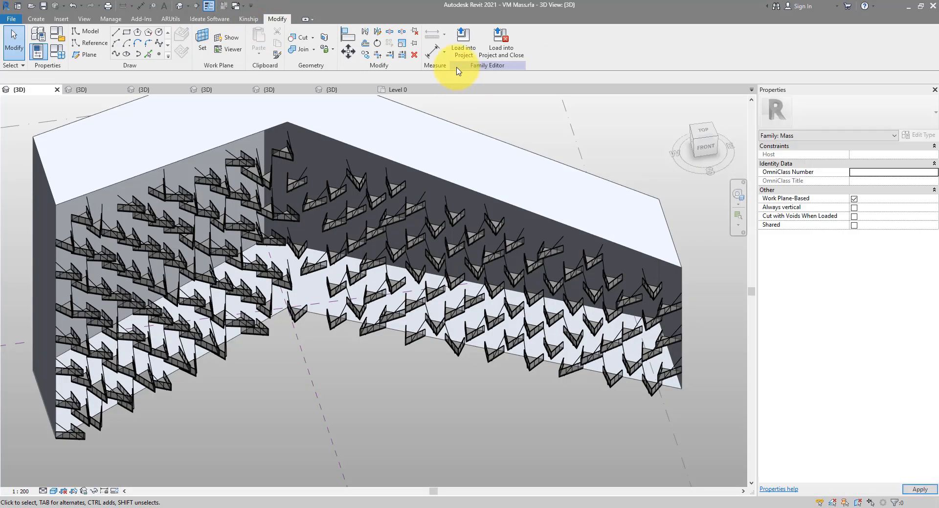
Load the VM Mass family into Project4 and place one instance on Level 0 between the elevation markers.
{"action": "left_click", "coordinate": [463, 44]}
{"action": "left_click", "coordinate": [178, 234]}
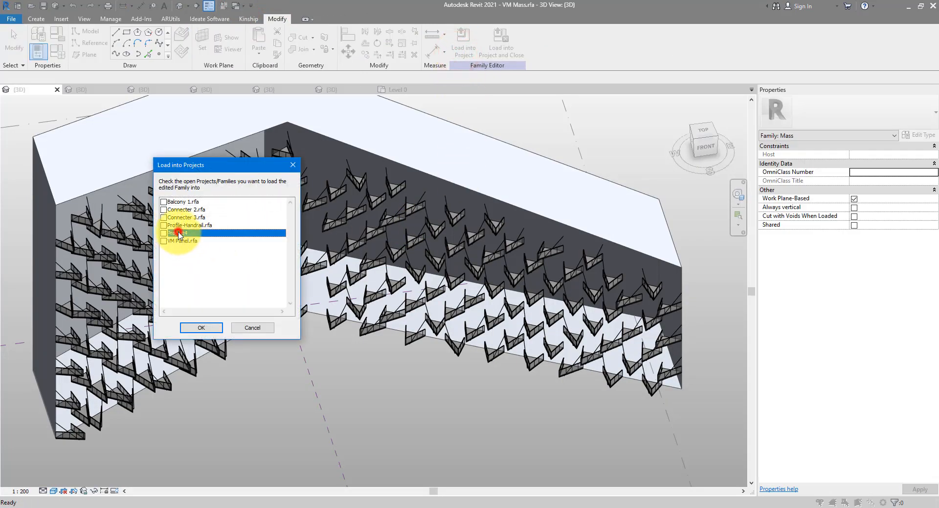
{"action": "left_click", "coordinate": [198, 327]}
{"action": "key", "text": "Return"}
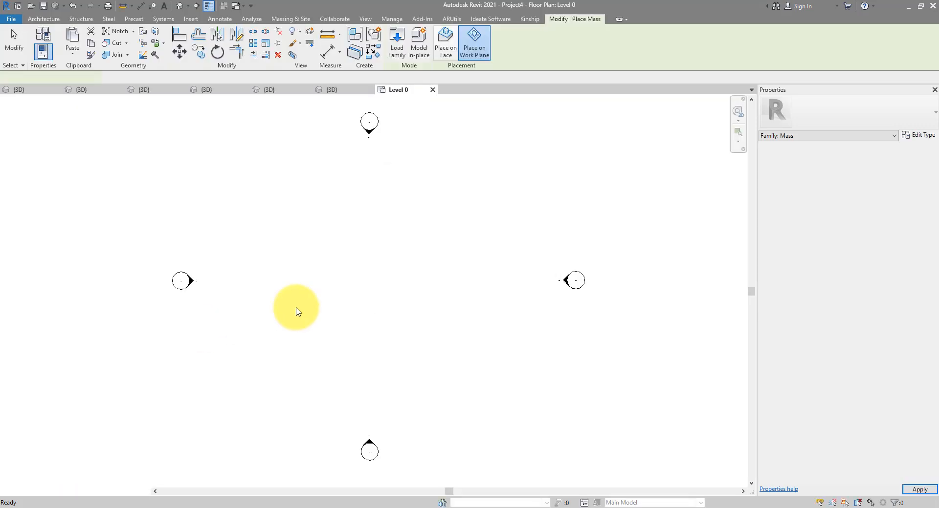
{"action": "left_click", "coordinate": [381, 289]}
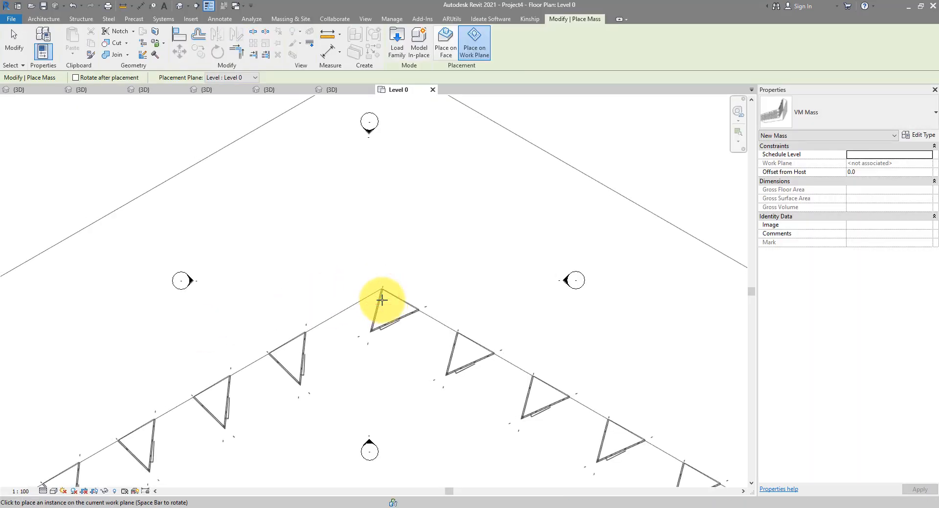
{"action": "key", "text": "Escape"}
{"action": "key", "text": "Escape"}
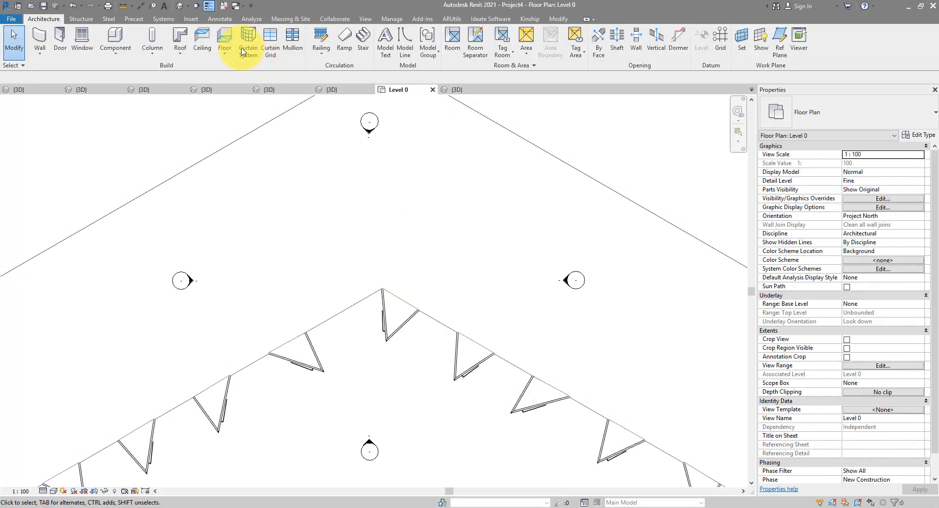
Open Project4's default 3D view and examine the placed mass.
{"action": "left_click", "coordinate": [179, 6]}
{"action": "middle_click_drag", "start_coordinate": [323, 377], "coordinate": [436, 420], "text": "shift"}
{"action": "scroll", "coordinate": [354, 379], "scroll_direction": "up", "scroll_amount": 4}
Create a camera view from the Level 0 plan, standing in front of the left wing and aimed past the inner corner.
{"action": "left_click", "coordinate": [393, 89]}
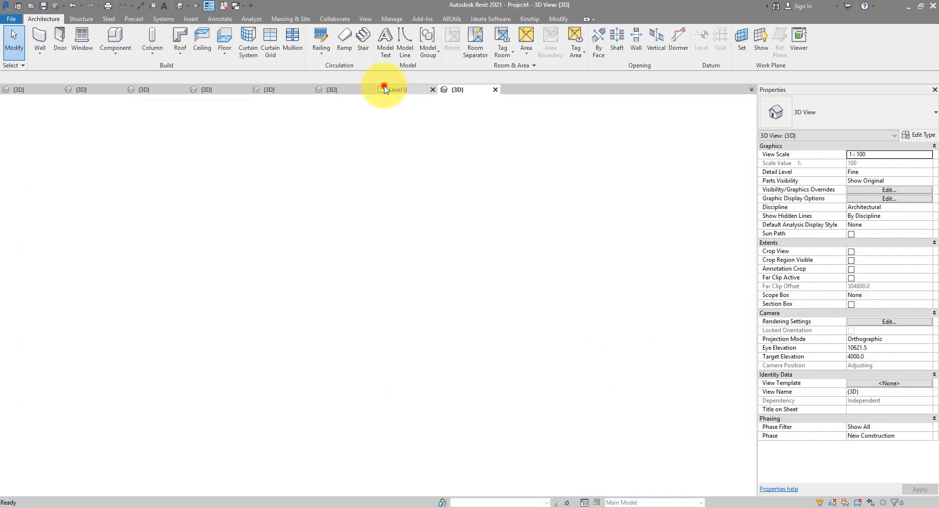
{"action": "left_click", "coordinate": [367, 19]}
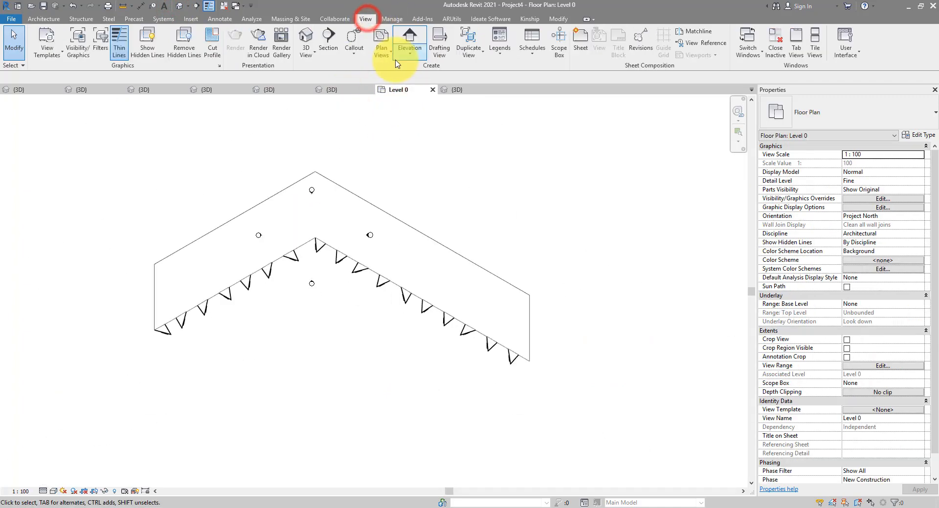
{"action": "left_click", "coordinate": [308, 54]}
{"action": "left_click", "coordinate": [315, 86]}
{"action": "left_click", "coordinate": [234, 417]}
{"action": "left_click", "coordinate": [313, 200]}
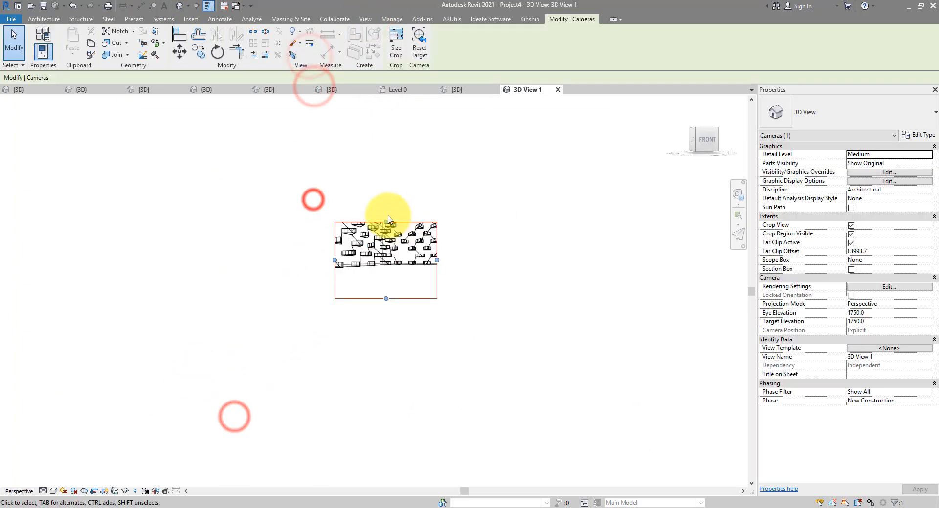
Enlarge the camera view's crop region upward and to both sides, and raise the viewpoint to look down on the balconies.
{"action": "left_click_drag", "start_coordinate": [386, 220], "coordinate": [386, 129]}
{"action": "left_click_drag", "start_coordinate": [336, 213], "coordinate": [267, 205]}
{"action": "left_click_drag", "start_coordinate": [437, 215], "coordinate": [503, 213]}
{"action": "middle_click_drag", "start_coordinate": [379, 194], "coordinate": [397, 226], "text": "shift"}
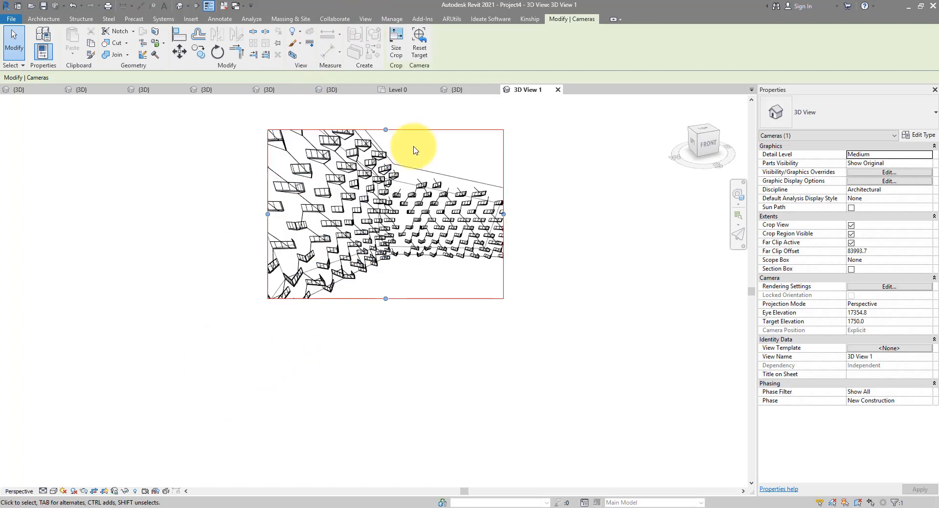
{"action": "scroll", "coordinate": [419, 143], "scroll_direction": "up", "scroll_amount": 3}
{"action": "middle_click_drag", "start_coordinate": [430, 168], "coordinate": [455, 178]}
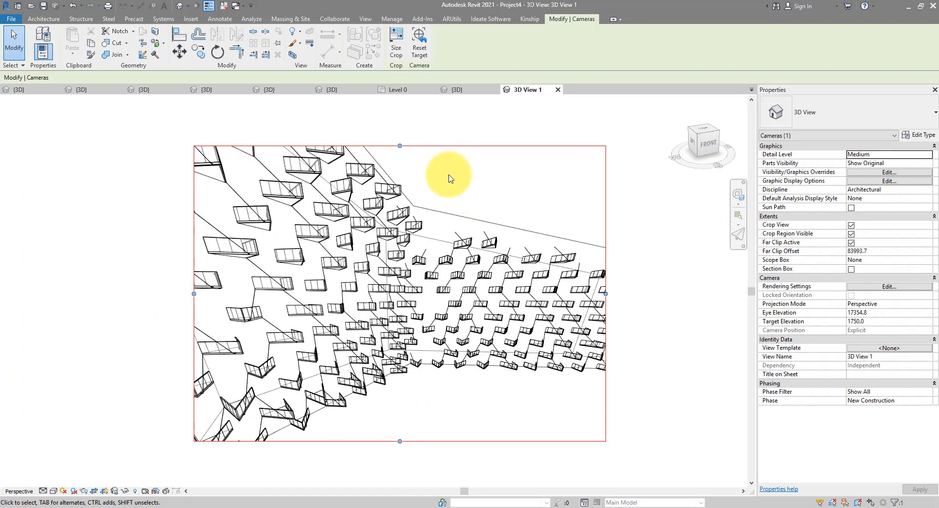
Open Test VM Mass.rvt and examine the triangular balconies and glass curtain panels in its perspective view.
{"action": "left_click", "coordinate": [11, 19]}
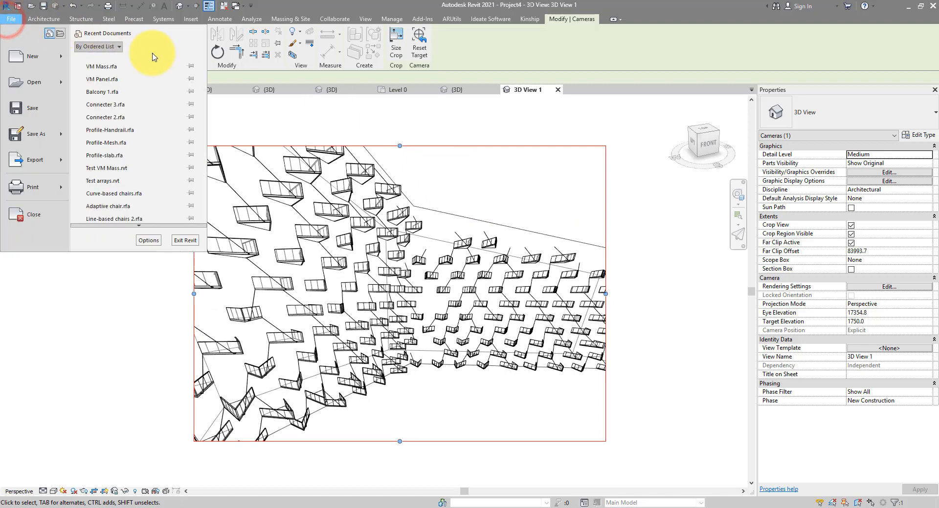
{"action": "left_click", "coordinate": [128, 168]}
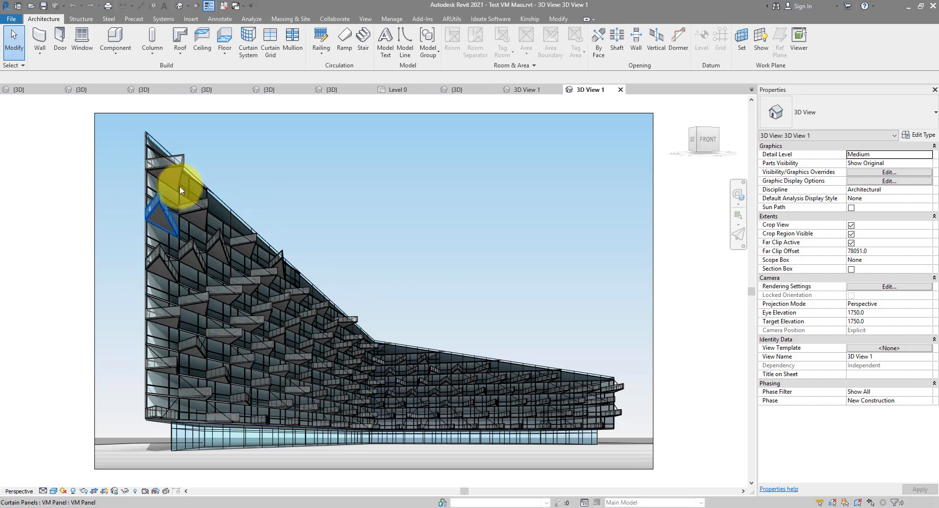
{"action": "scroll", "coordinate": [132, 158], "scroll_direction": "up", "scroll_amount": 5}
{"action": "scroll", "coordinate": [132, 157], "scroll_direction": "up", "scroll_amount": 3}
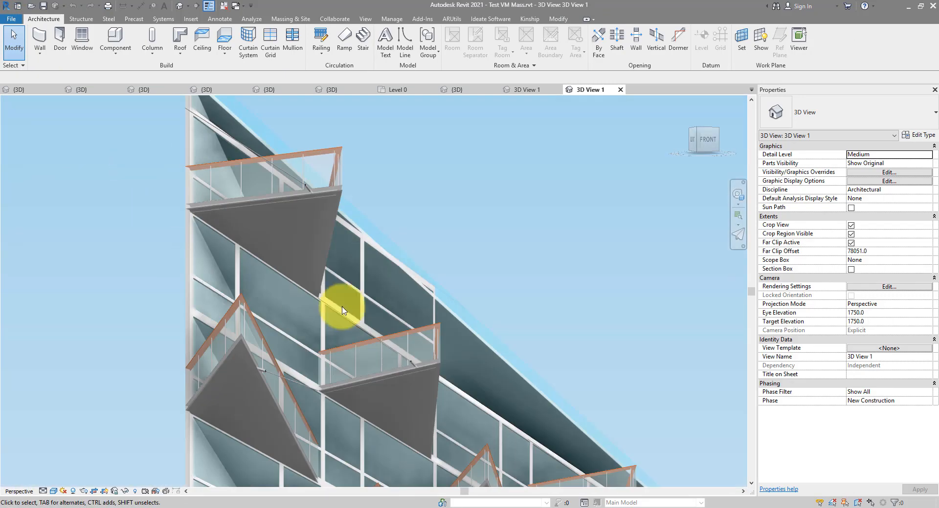
{"action": "left_click", "coordinate": [361, 293]}
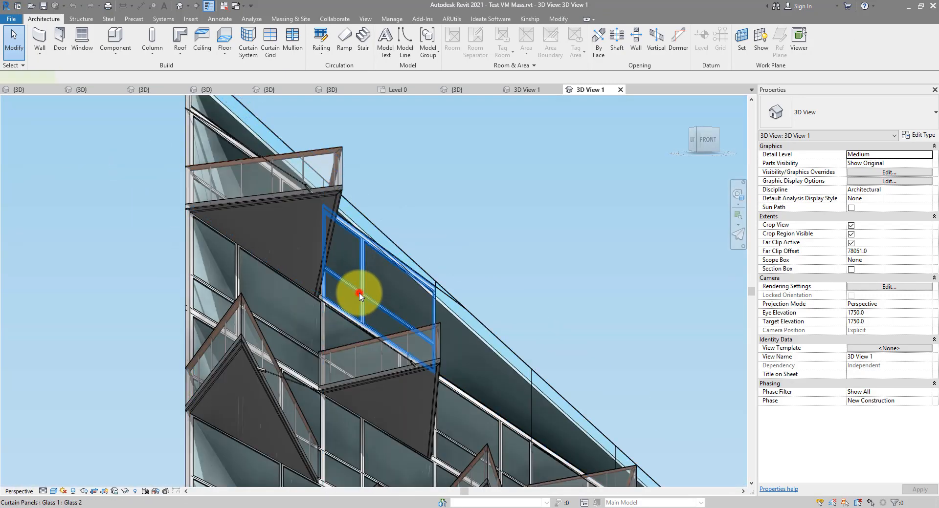
{"action": "scroll", "coordinate": [424, 217], "scroll_direction": "down", "scroll_amount": 1}
{"action": "scroll", "coordinate": [391, 190], "scroll_direction": "down", "scroll_amount": 8}
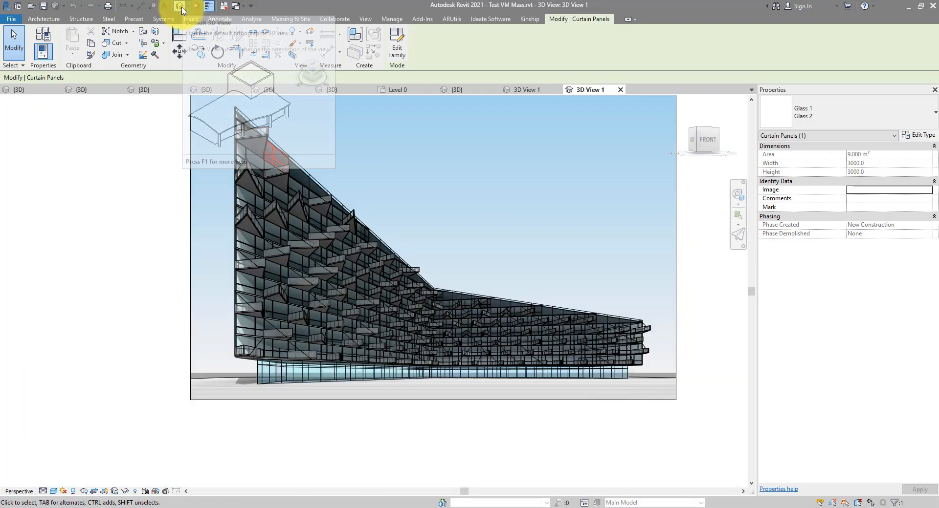
Open the default 3D view of Test VM Mass and examine the end walls, Level 4 floor slab and balcony facades.
{"action": "left_click", "coordinate": [180, 6]}
{"action": "scroll", "coordinate": [461, 312], "scroll_direction": "up", "scroll_amount": 5}
{"action": "middle_click_drag", "start_coordinate": [461, 312], "coordinate": [518, 377], "text": "shift"}
{"action": "scroll", "coordinate": [521, 384], "scroll_direction": "up", "scroll_amount": 1}
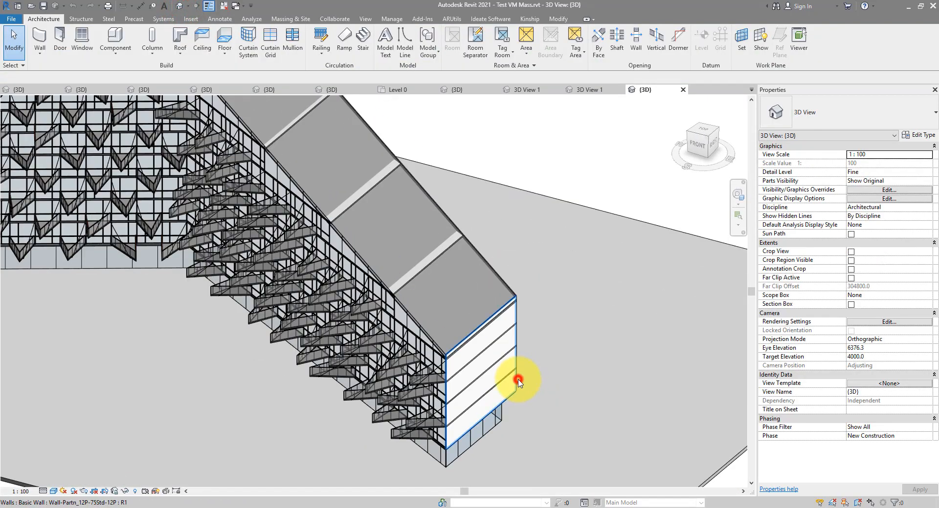
{"action": "left_click", "coordinate": [519, 381]}
{"action": "left_click", "coordinate": [469, 360]}
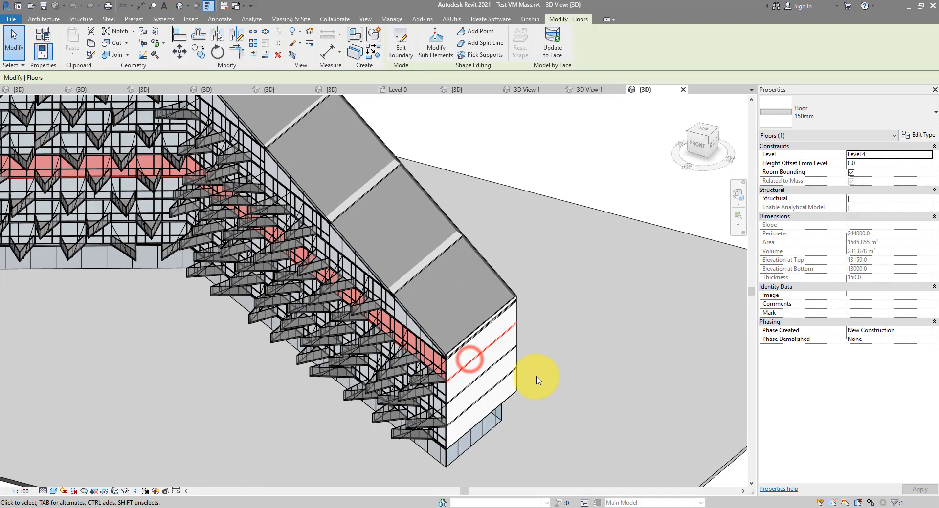
{"action": "scroll", "coordinate": [536, 377], "scroll_direction": "down", "scroll_amount": 3}
{"action": "middle_click_drag", "start_coordinate": [374, 333], "coordinate": [407, 316], "text": "shift"}
{"action": "scroll", "coordinate": [404, 314], "scroll_direction": "up", "scroll_amount": 2}
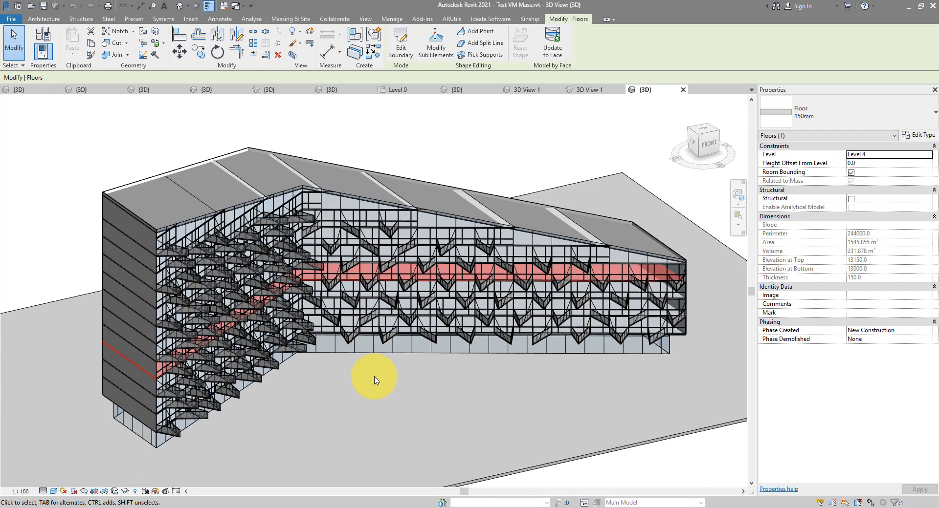
{"action": "key", "text": "Escape"}
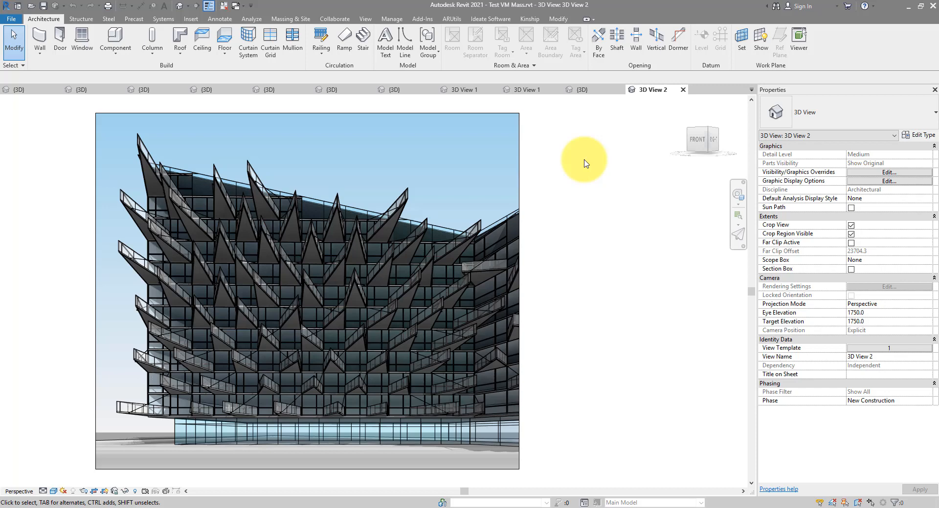